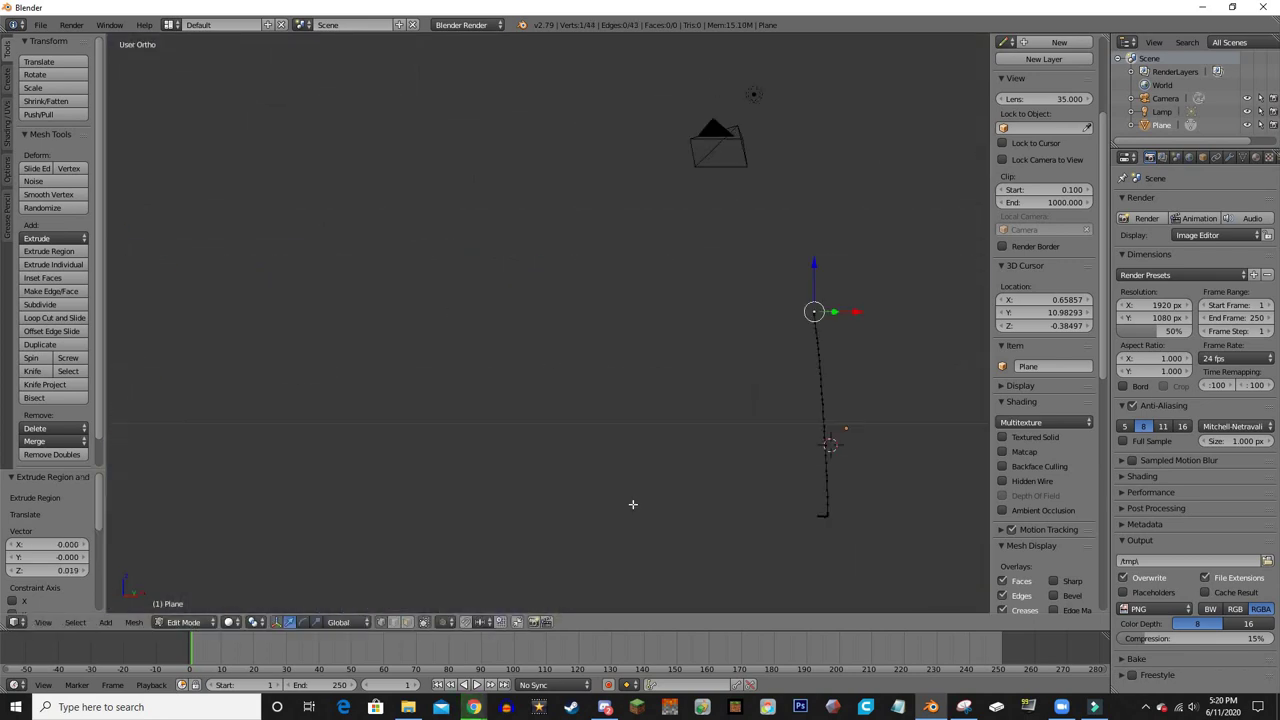
# - Extrude the first vertices along the white side panel's edge on the front reference
pyautogui.click(479, 458)
pyautogui.click(490, 307)
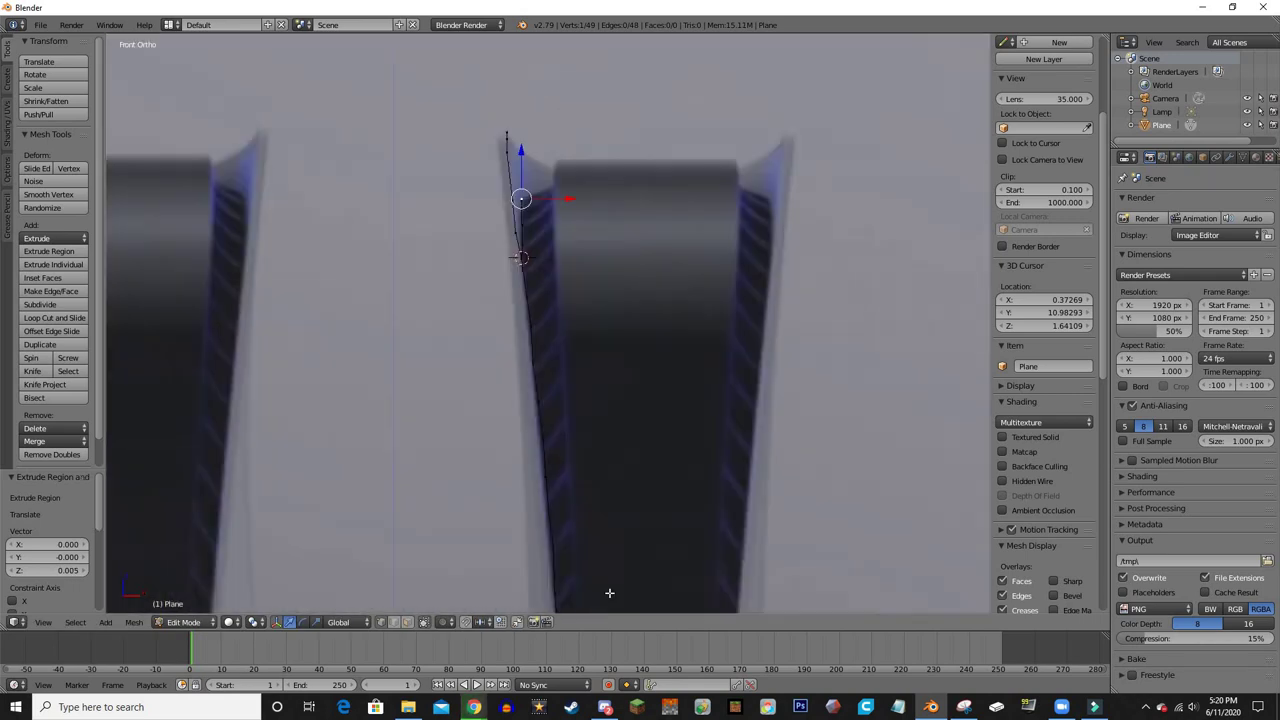
pyautogui.press('e')
pyautogui.click(617, 538)
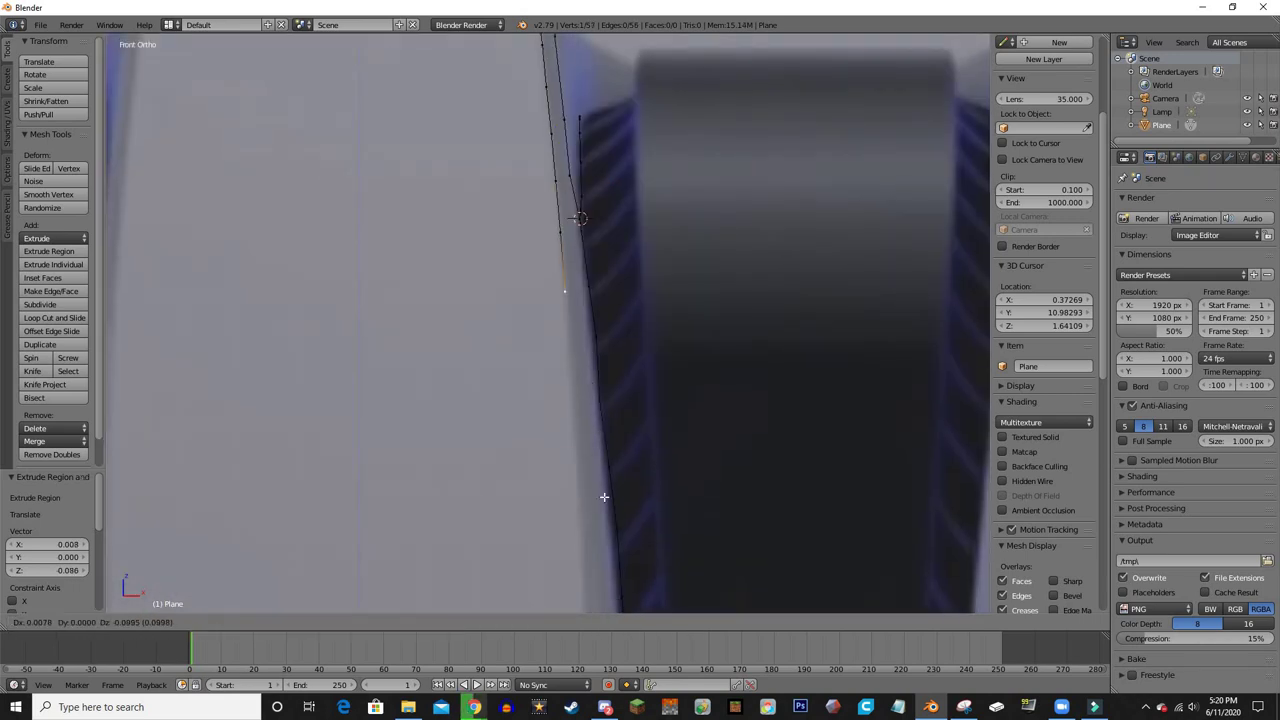
pyautogui.scroll(-3, 563, 194)
pyautogui.click(551, 414)
pyautogui.scroll(3, 551, 414)
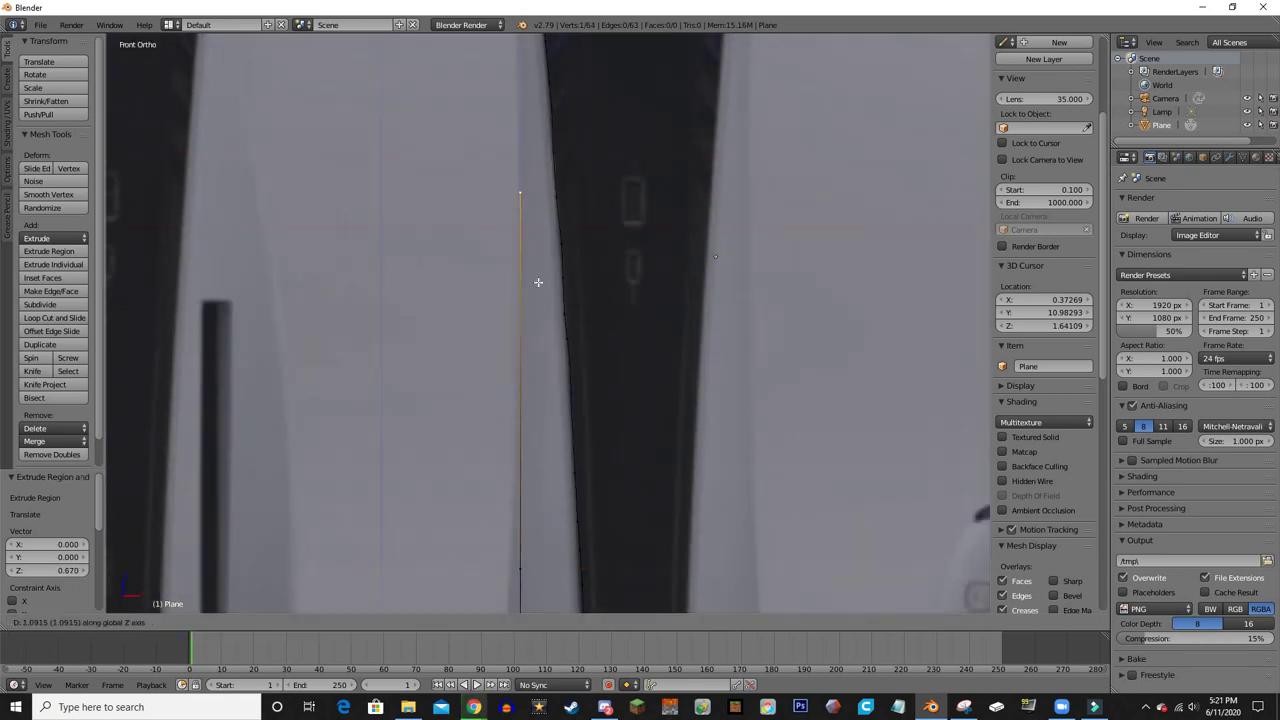
pyautogui.scroll(-6, 494, 280)
pyautogui.moveTo(543, 314); pyautogui.dragTo(709, 433, button='middle')
pyautogui.press('KP_1')
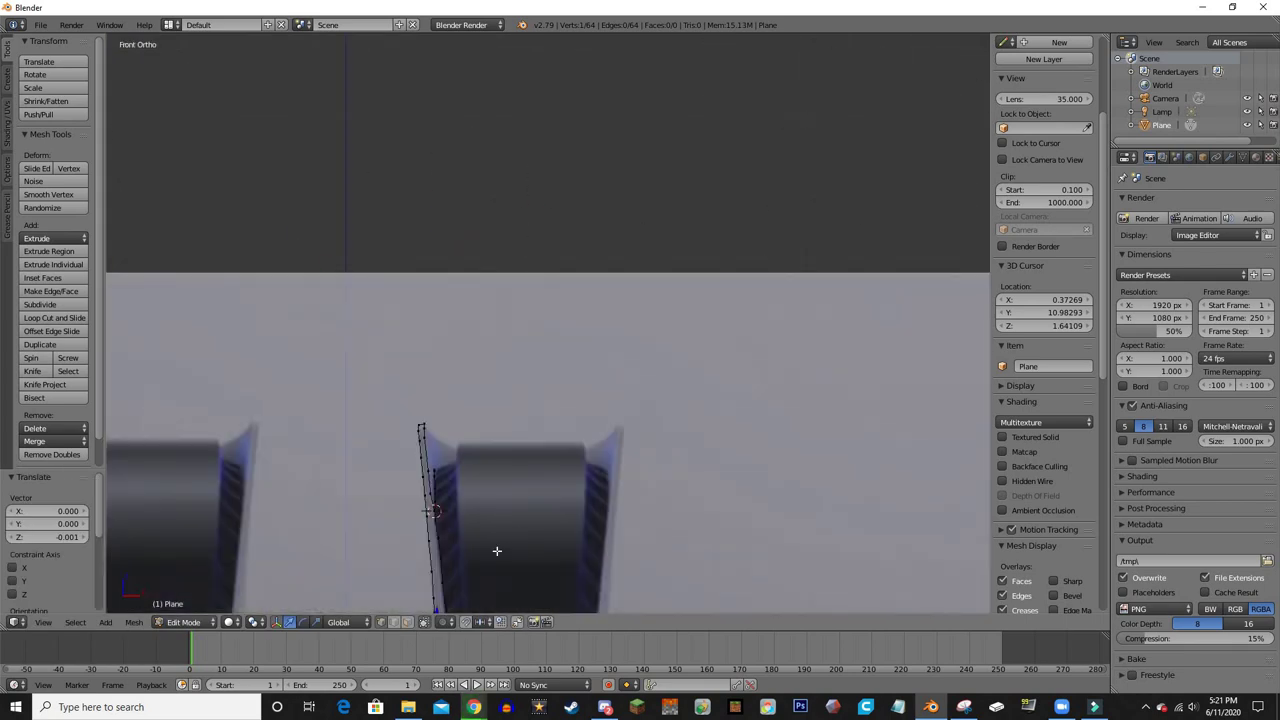
pyautogui.scroll(4, 494, 551)
# - Slide a vertex into place and extrude more vertices up the panel outline
pyautogui.press('g')
pyautogui.press('g')
pyautogui.click(381, 409)
pyautogui.click(581, 409)
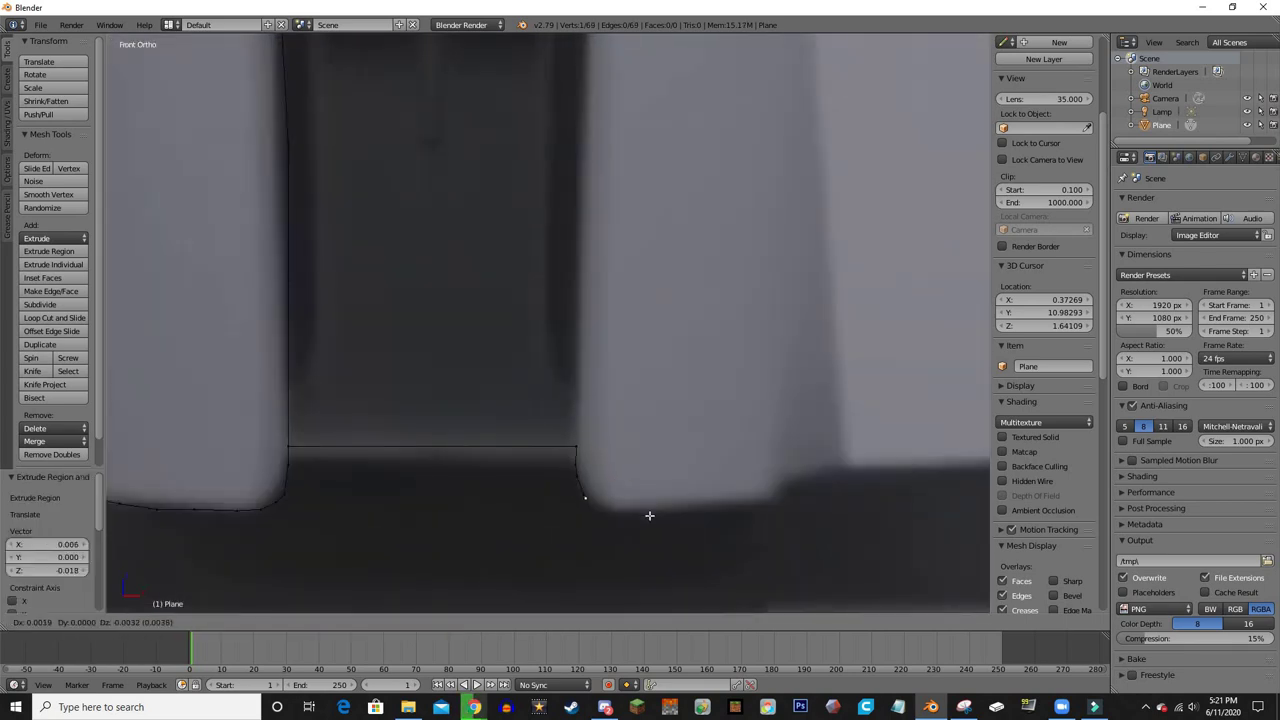
pyautogui.scroll(-2, 651, 514)
pyautogui.scroll(3, 640, 400)
pyautogui.press('e')
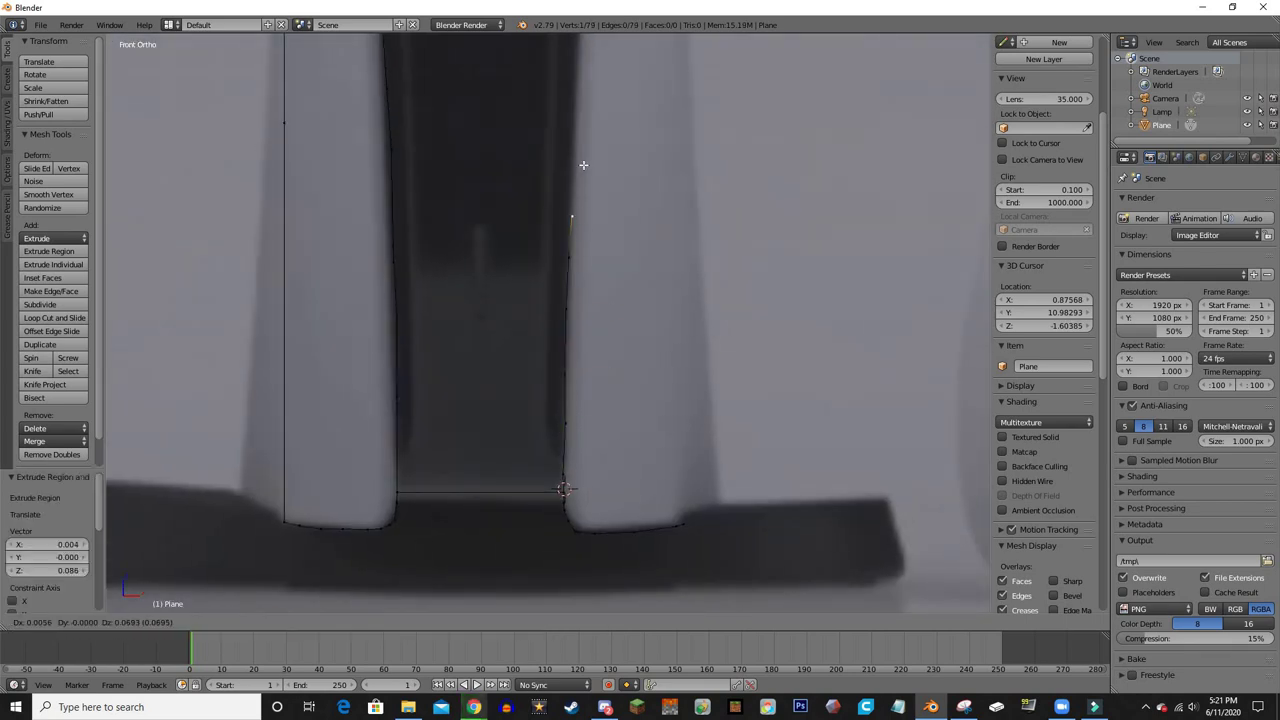
pyautogui.click(583, 164)
pyautogui.press('e')
pyautogui.scroll(2, 582, 213)
pyautogui.press('e')
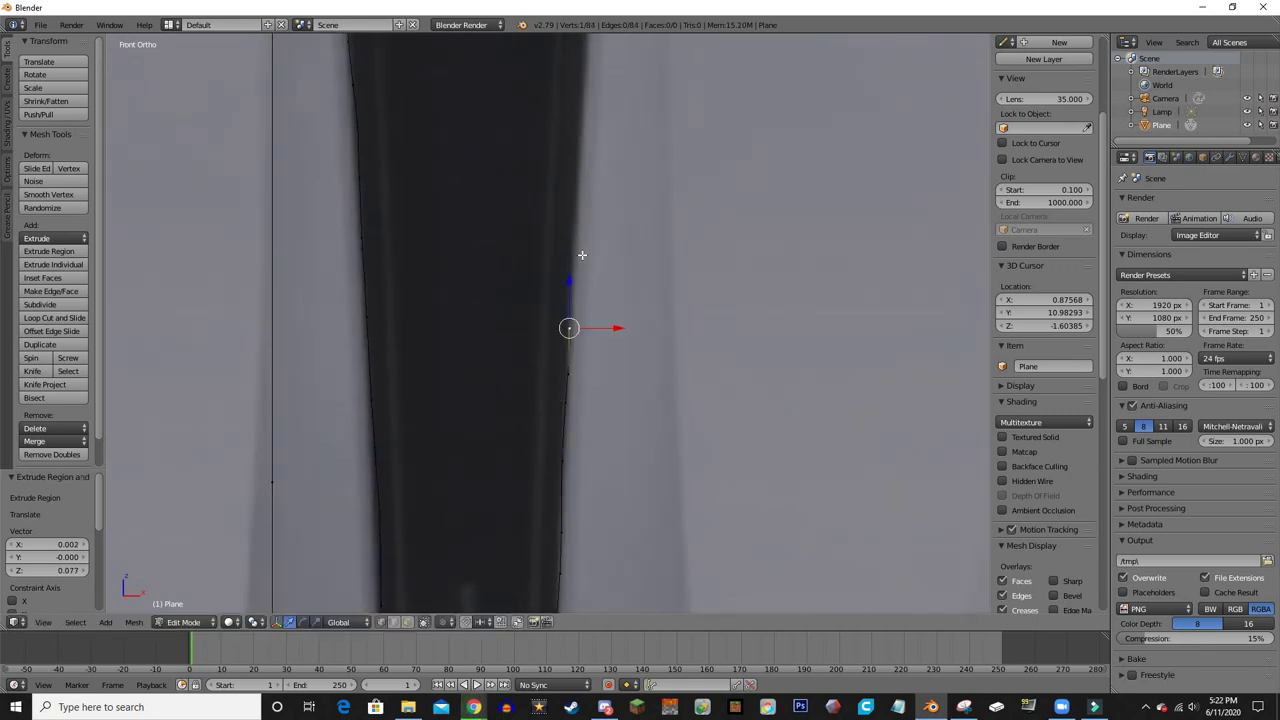
pyautogui.scroll(2, 580, 330)
pyautogui.scroll(-3, 580, 210)
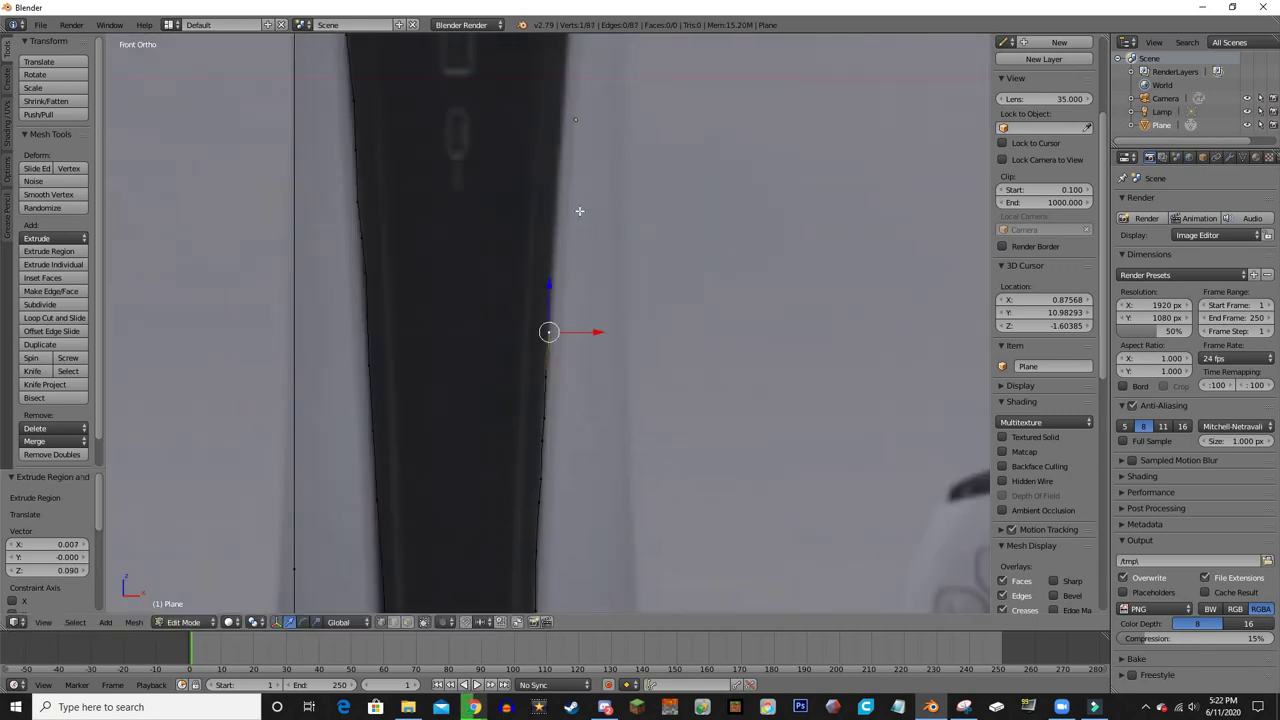
pyautogui.scroll(1, 566, 263)
# - Delete a stray vertex and continue extruding from the end vertex onto the black centre edge
pyautogui.press('x')
pyautogui.click(572, 304)
pyautogui.rightClick(572, 304)
pyautogui.press('e')
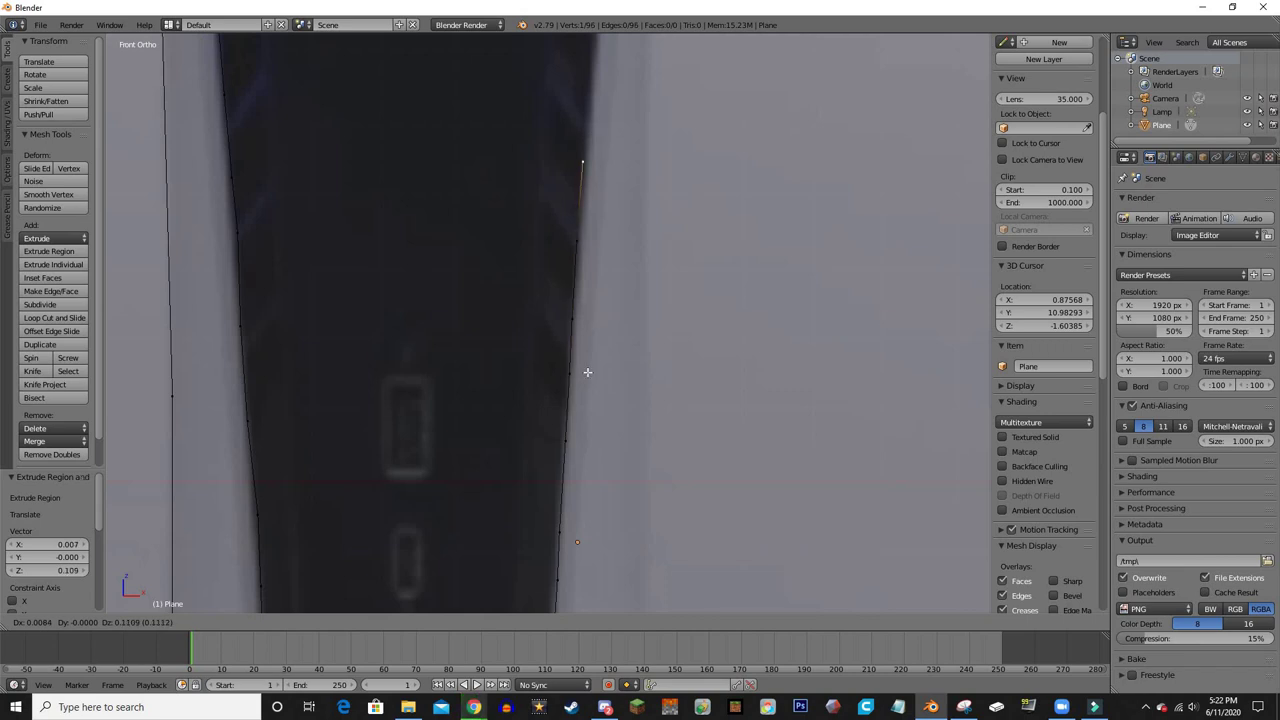
pyautogui.click(587, 372)
pyautogui.scroll(1, 613, 377)
pyautogui.click(646, 605)
# - Trace the black centre's edge and vent corner with a run of extruded vertices
pyautogui.press('e')
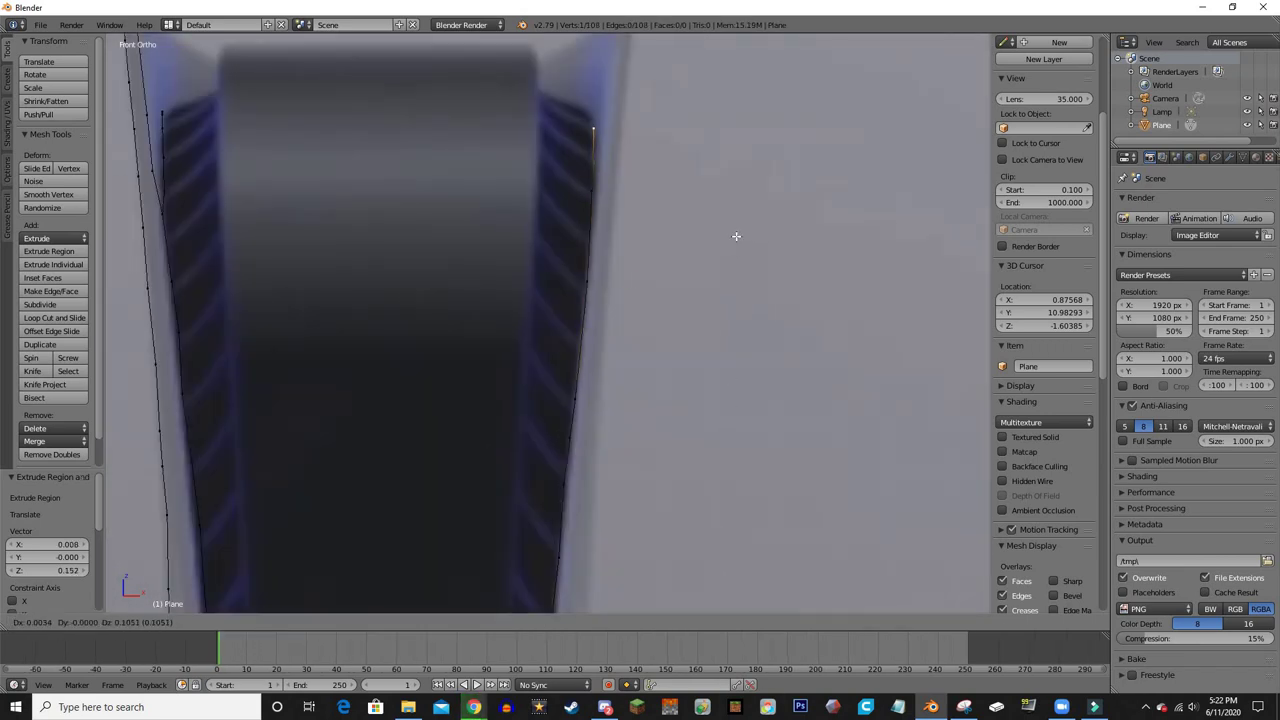
pyautogui.click(736, 236)
pyautogui.press('e')
pyautogui.click(674, 303)
pyautogui.press('e')
pyautogui.click(617, 340)
pyautogui.press('e')
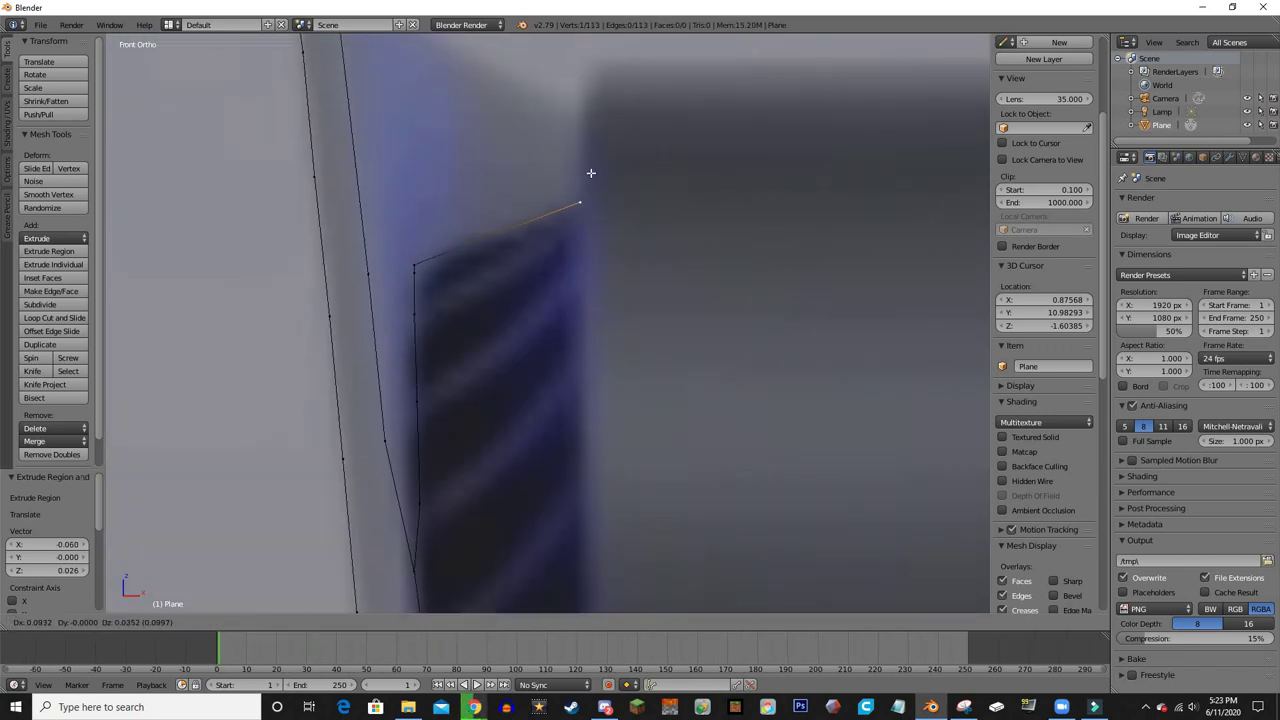
pyautogui.click(590, 173)
pyautogui.scroll(-3, 590, 173)
pyautogui.scroll(3, 520, 400)
pyautogui.press('e')
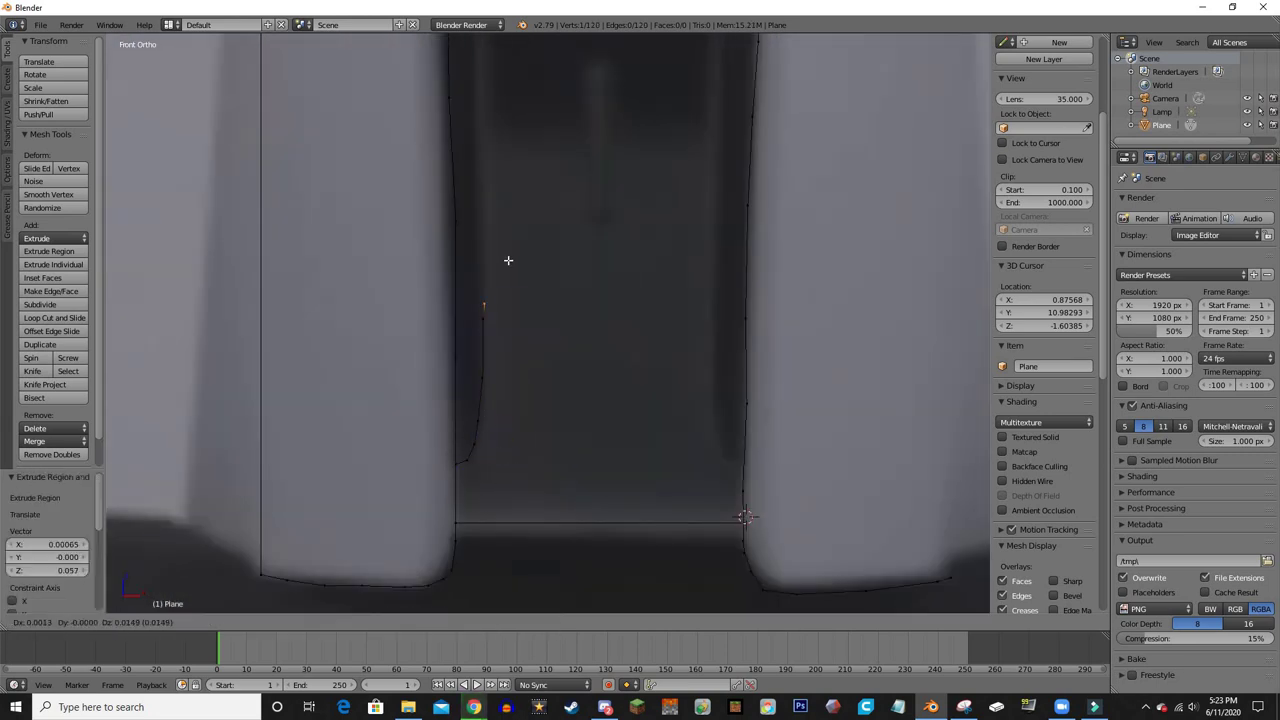
pyautogui.scroll(1, 508, 260)
pyautogui.scroll(1, 508, 258)
pyautogui.scroll(1, 507, 255)
pyautogui.click(506, 250)
pyautogui.press('e')
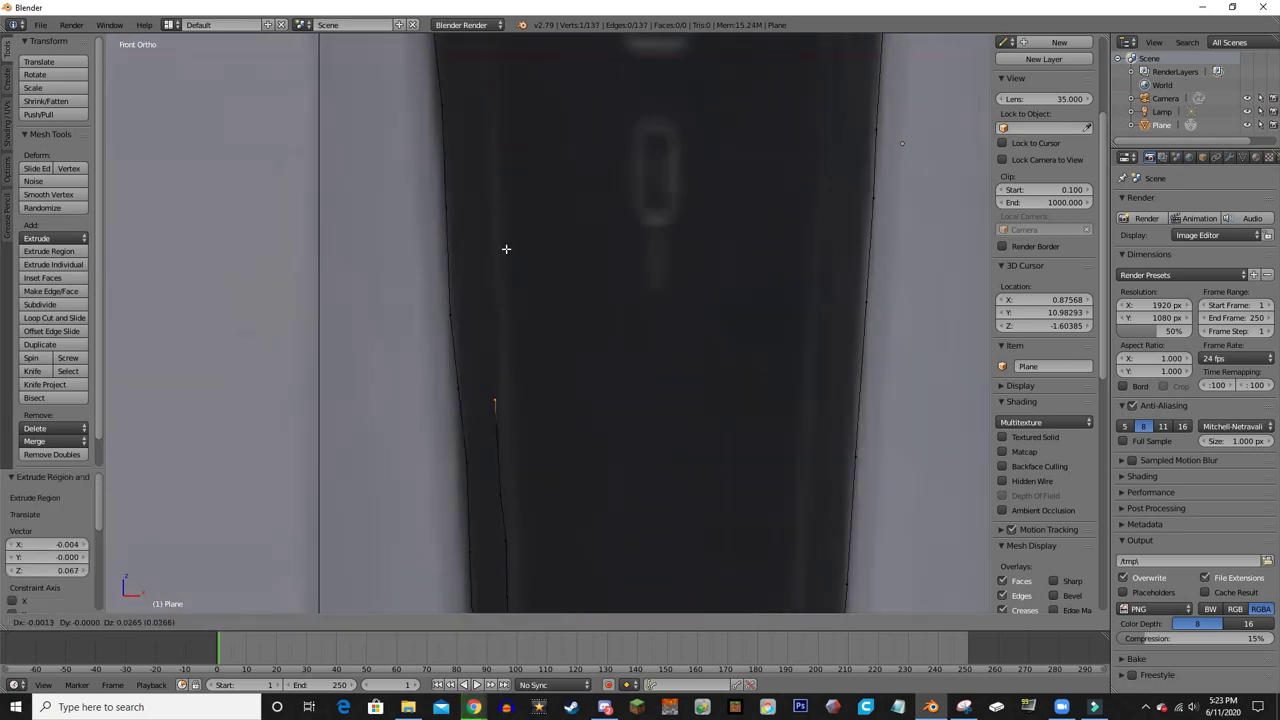
pyautogui.scroll(1, 506, 249)
pyautogui.click(549, 298)
pyautogui.press('e')
pyautogui.click(552, 221)
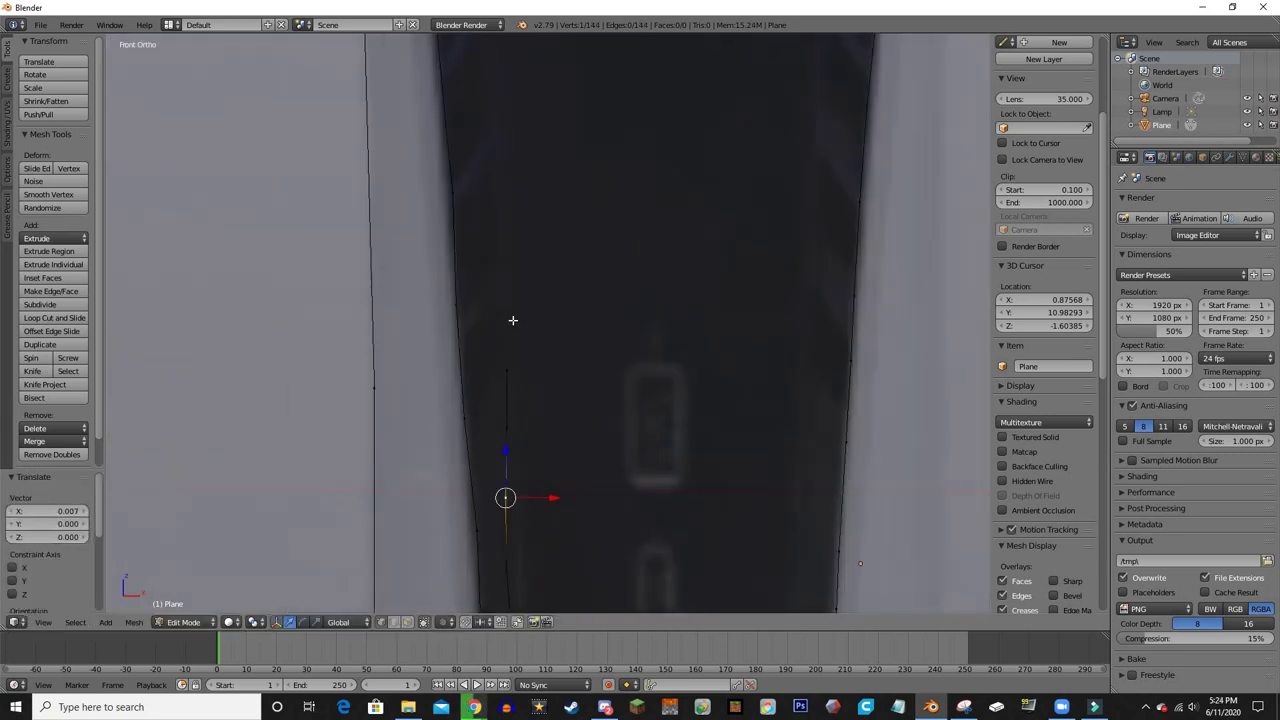
pyautogui.press('e')
pyautogui.click(540, 392)
pyautogui.scroll(1, 538, 388)
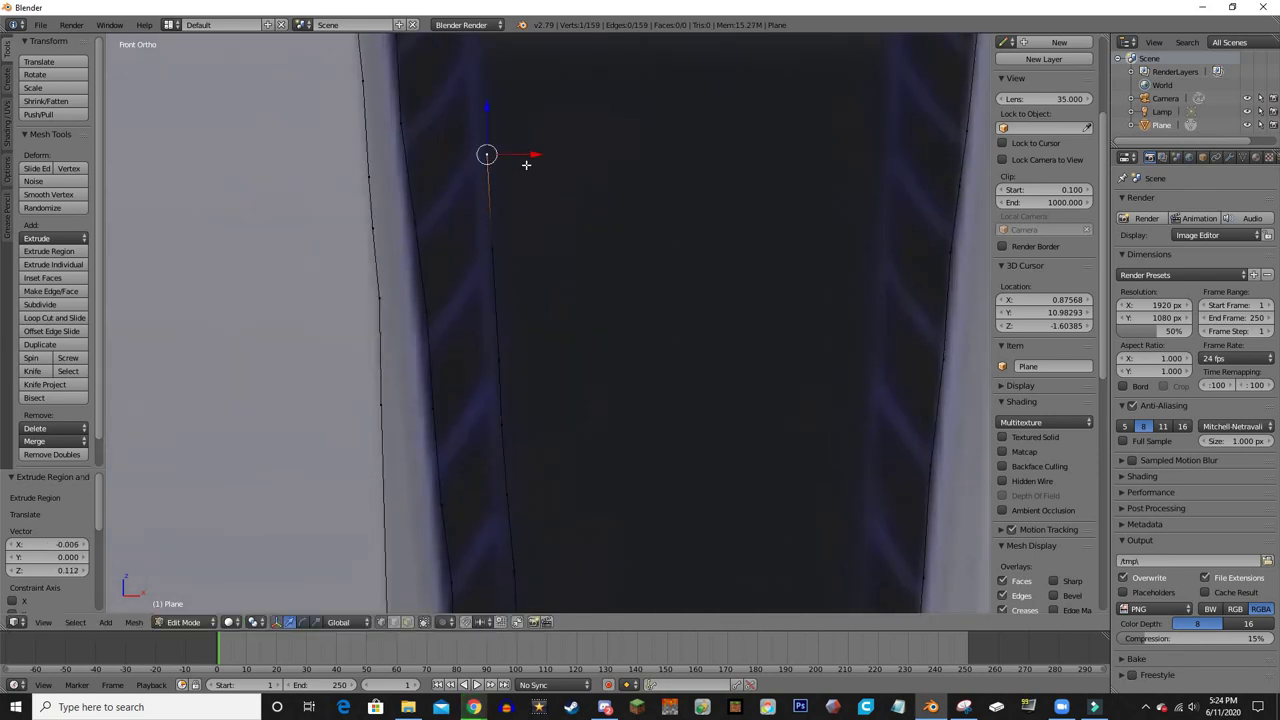
# - Move a vertex onto the outline and join the two loose ends with an edge
pyautogui.keyDown('shift'); pyautogui.moveTo(526, 164); pyautogui.dragTo(528, 456, button='middle'); pyautogui.keyUp('shift')
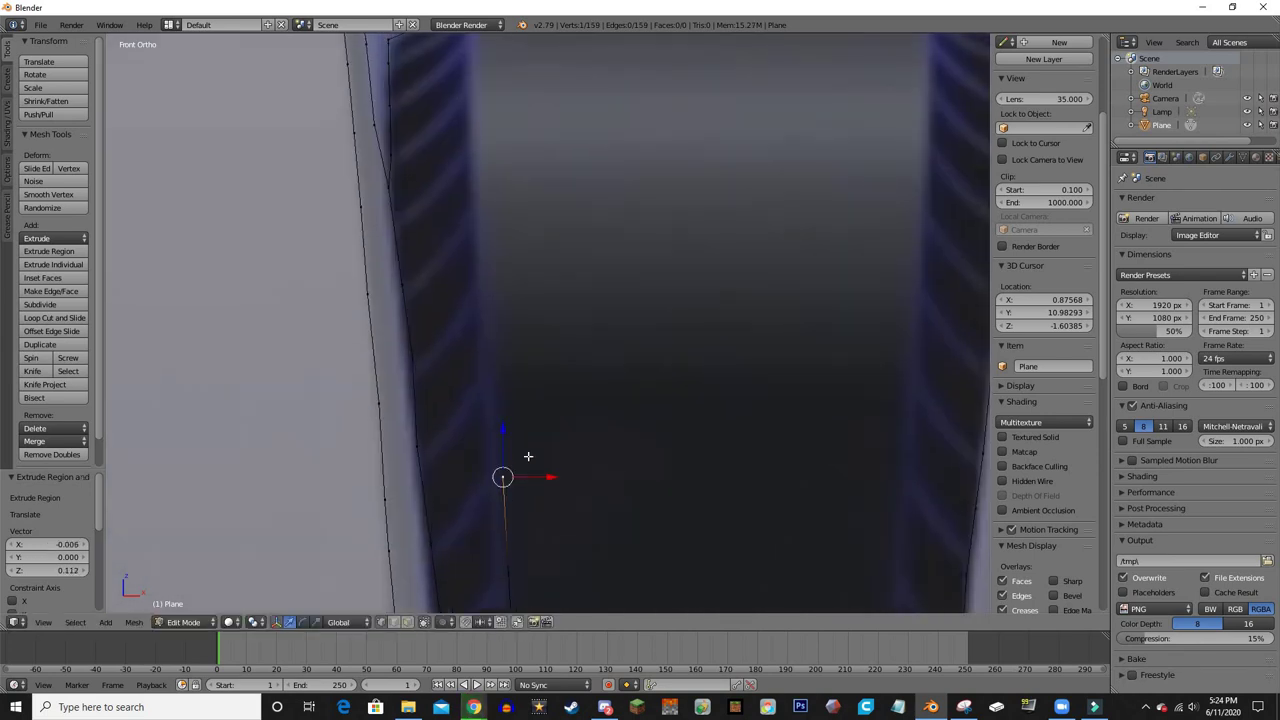
pyautogui.keyDown('shift'); pyautogui.moveTo(502, 248); pyautogui.dragTo(473, 397, button='middle'); pyautogui.keyUp('shift')
pyautogui.press('g')
pyautogui.click(473, 397)
pyautogui.click(470, 288)
pyautogui.scroll(-3, 470, 288)
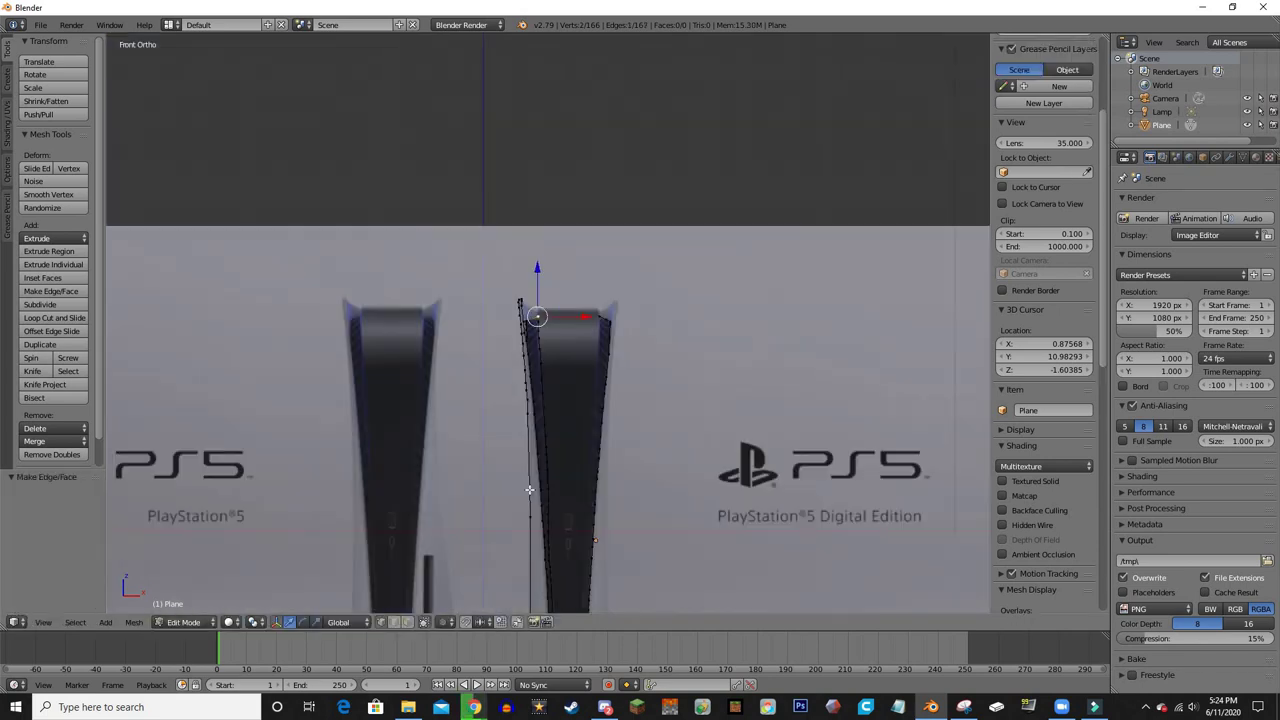
pyautogui.press('f')
pyautogui.moveTo(528, 490); pyautogui.dragTo(602, 413, button='middle')
pyautogui.press('KP_1')
pyautogui.scroll(2, 486, 269)
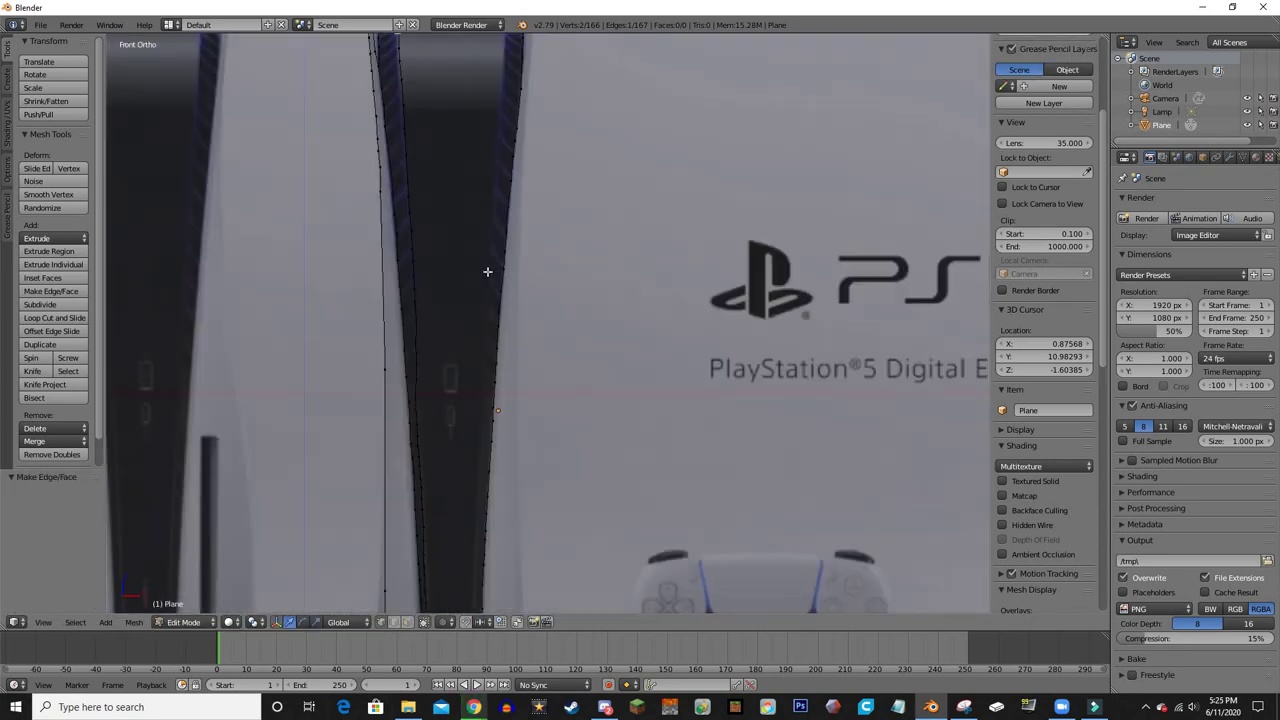
pyautogui.scroll(-2, 503, 349)
pyautogui.scroll(5, 503, 349)
# - Extrude vertices down the console edge around the side panel's base
pyautogui.press('e')
pyautogui.click(459, 233)
pyautogui.keyDown('shift'); pyautogui.moveTo(459, 233); pyautogui.dragTo(459, 455, button='middle'); pyautogui.keyUp('shift')
pyautogui.press('e')
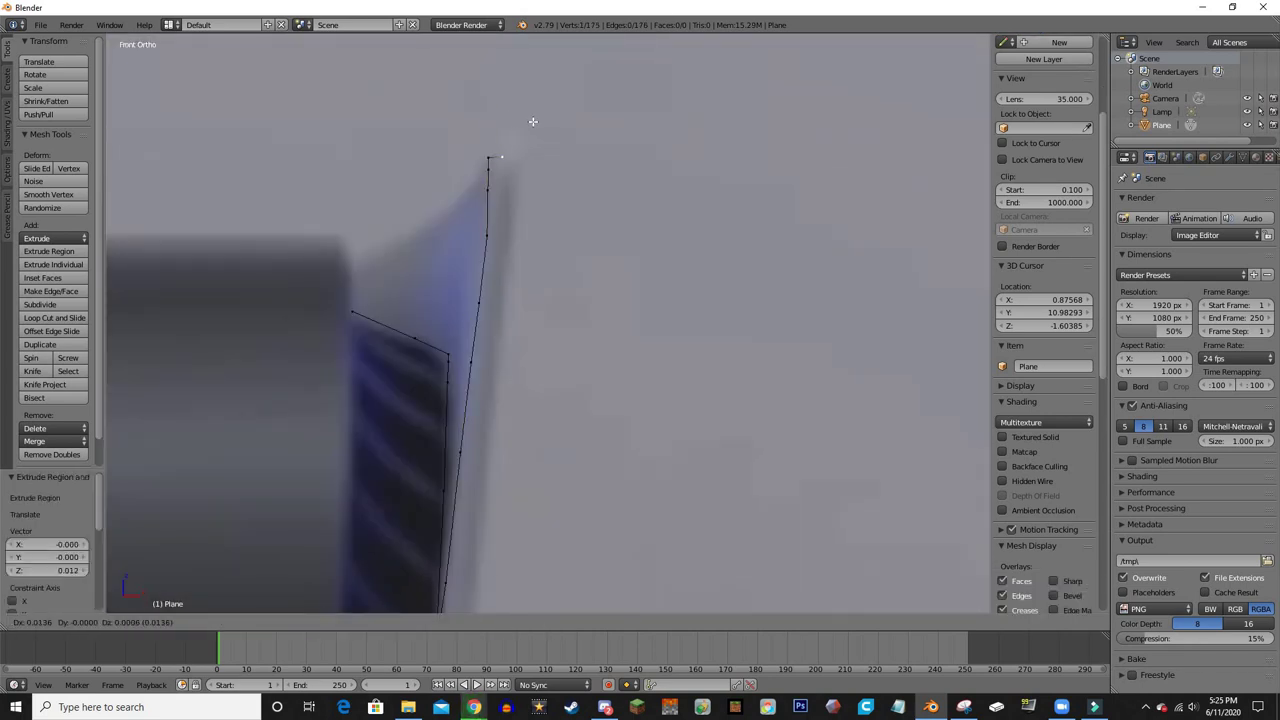
pyautogui.click(533, 121)
pyautogui.keyDown('shift'); pyautogui.moveTo(526, 283); pyautogui.dragTo(514, 366, button='middle'); pyautogui.keyUp('shift')
pyautogui.scroll(2, 491, 334)
pyautogui.press('e')
pyautogui.click(445, 545)
pyautogui.scroll(-3, 475, 271)
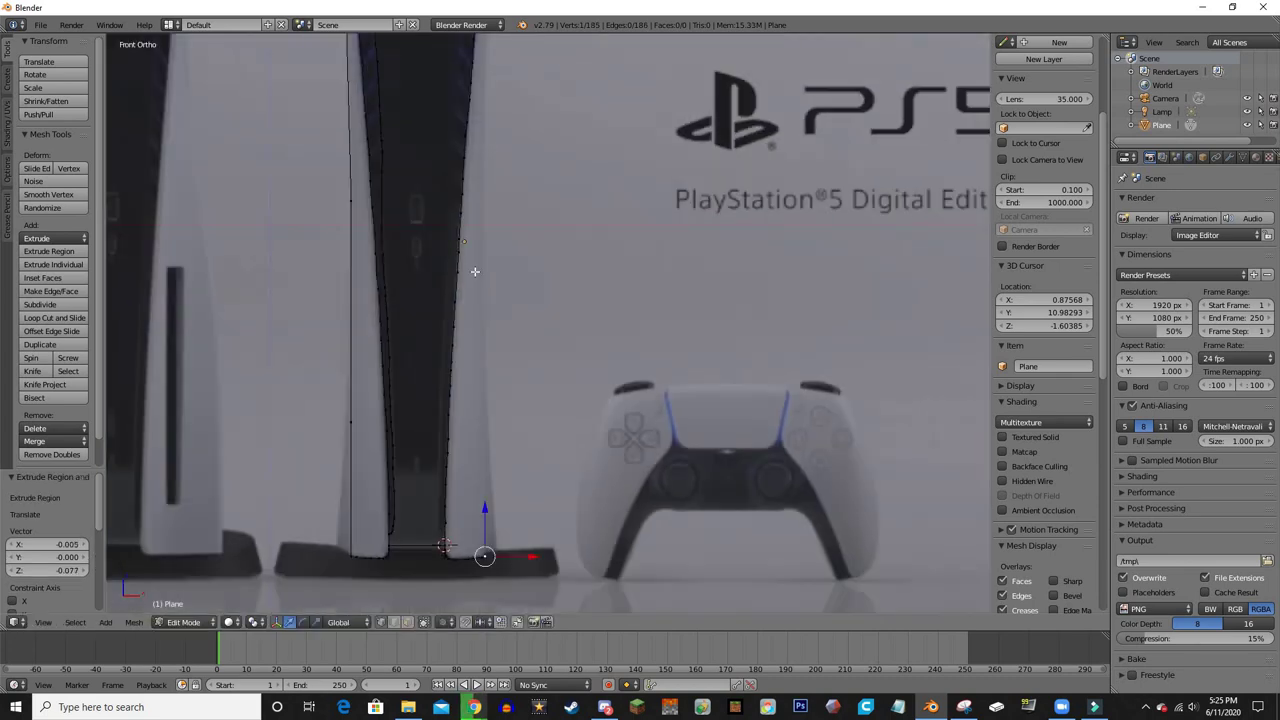
pyautogui.scroll(3, 475, 271)
pyautogui.scroll(3, 475, 271)
pyautogui.keyDown('shift'); pyautogui.moveTo(475, 271); pyautogui.dragTo(451, 311, button='middle'); pyautogui.keyUp('shift')
pyautogui.press('e')
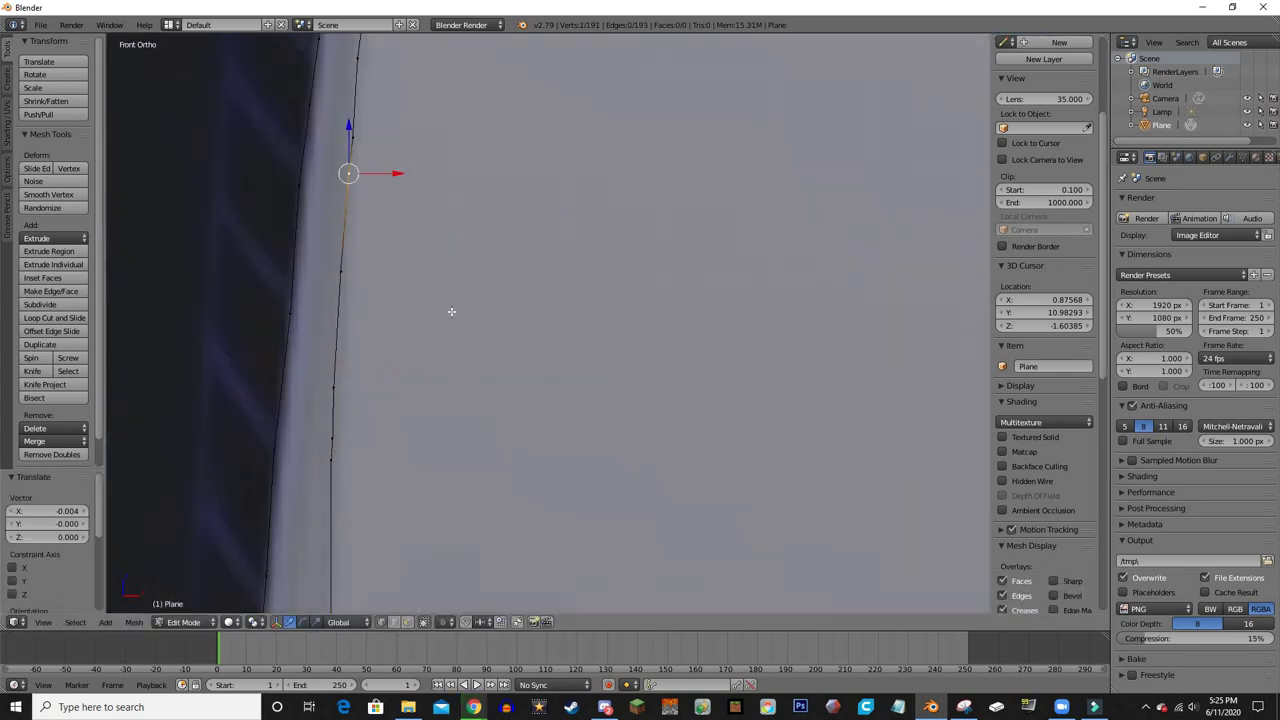
pyautogui.scroll(-5, 451, 311)
pyautogui.scroll(-1, 451, 311)
pyautogui.scroll(5, 414, 255)
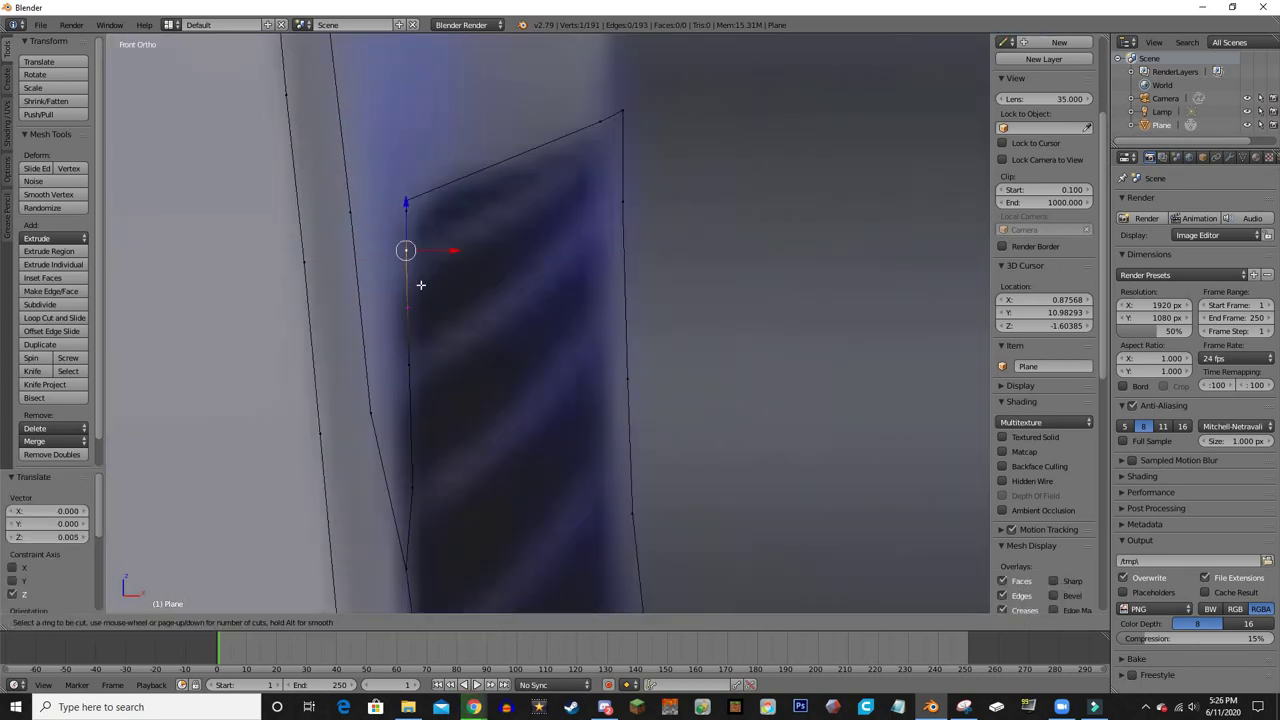
# - Place cut vertices on the vent edges and fill the first vent strip face
pyautogui.click(420, 285)
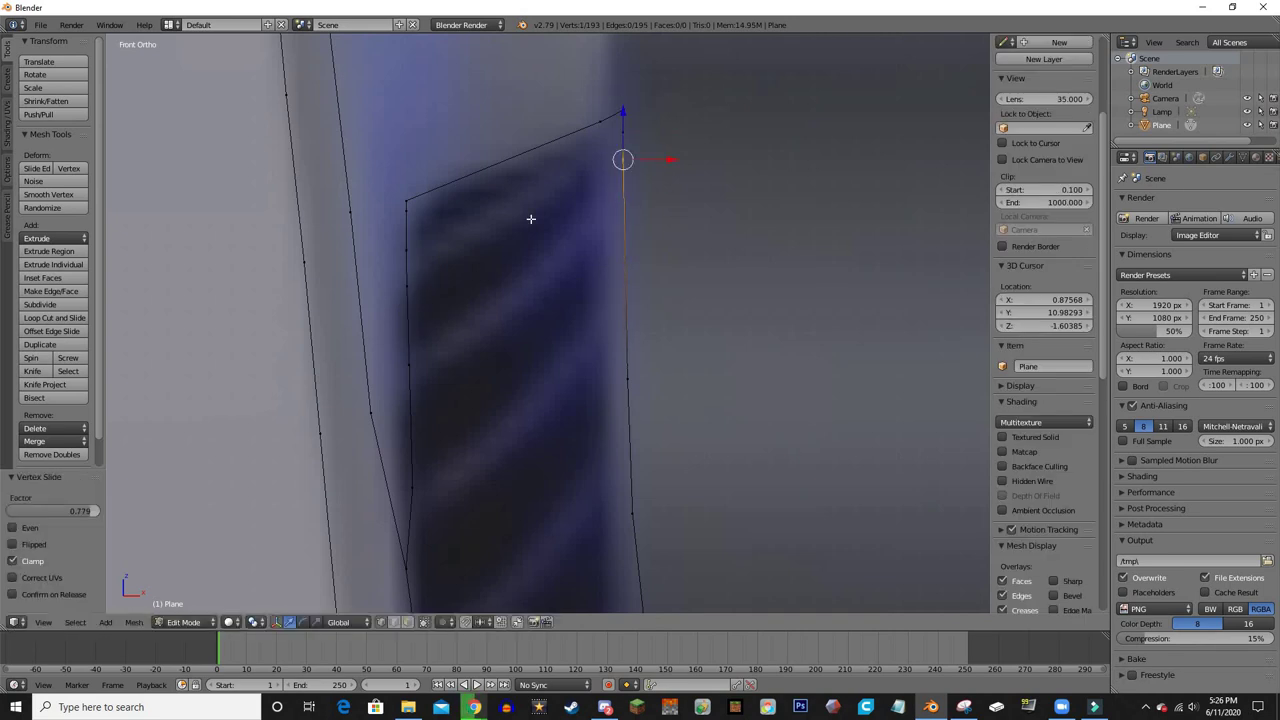
pyautogui.click(416, 396)
pyautogui.press('e')
pyautogui.press('g')
pyautogui.press('g')
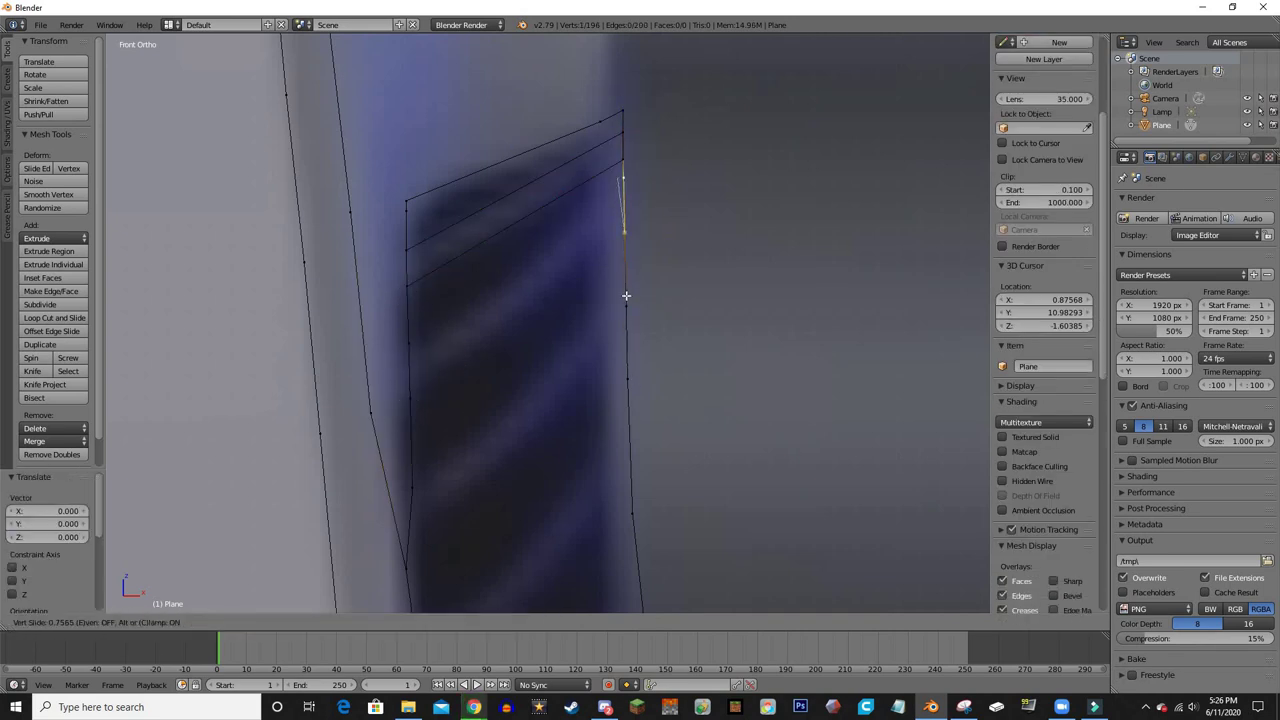
pyautogui.press('f')
pyautogui.scroll(-3, 614, 406)
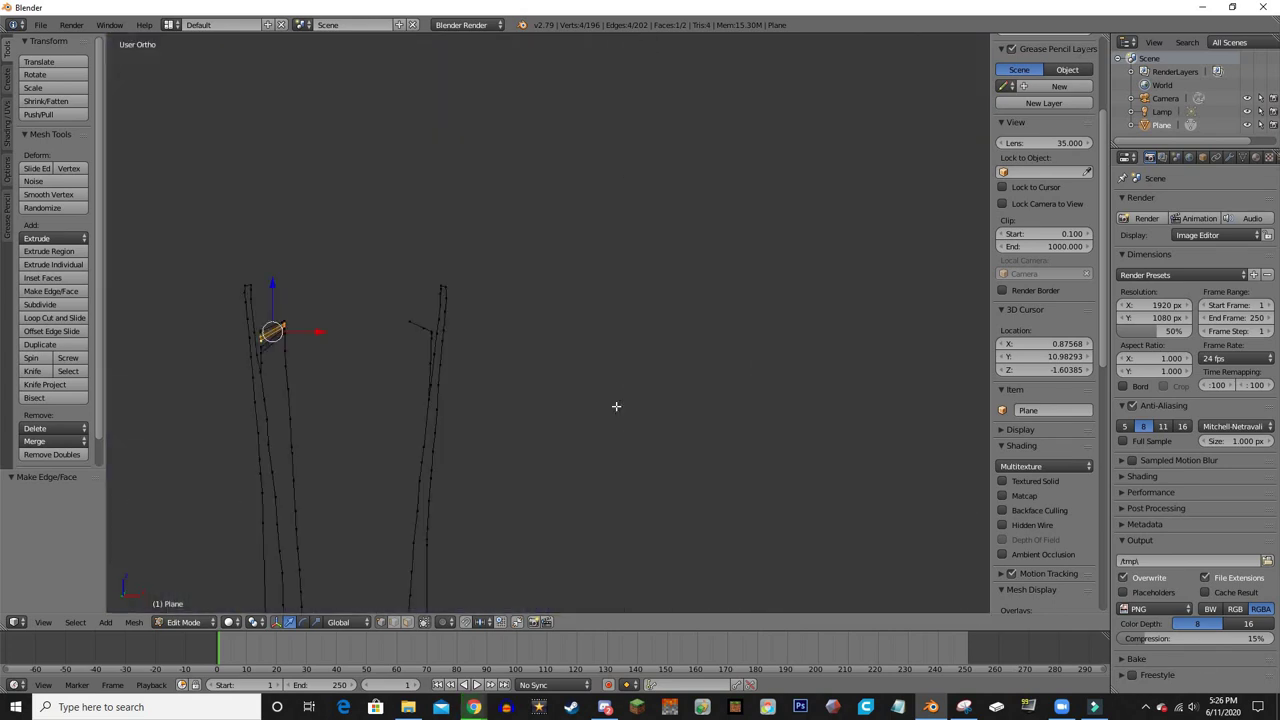
pyautogui.scroll(3, 608, 389)
pyautogui.scroll(3, 608, 389)
pyautogui.scroll(-2, 486, 486)
pyautogui.moveTo(472, 408); pyautogui.dragTo(475, 407, button='right')
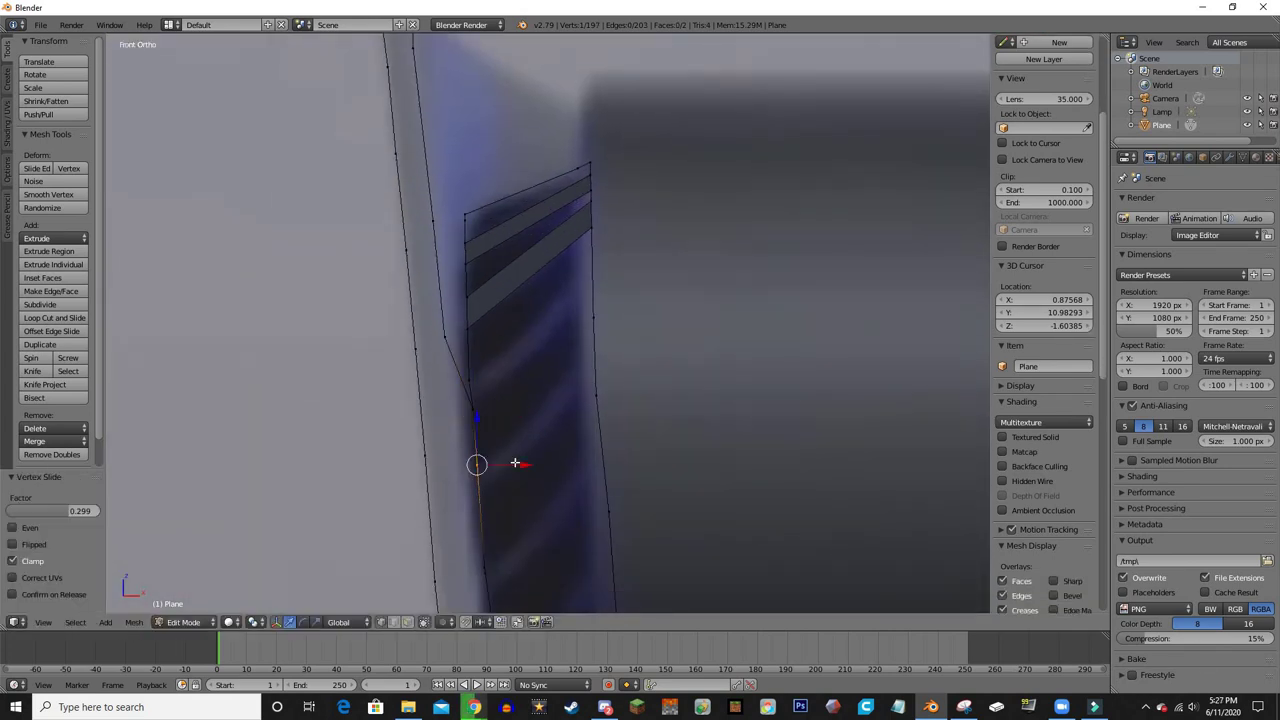
pyautogui.click(515, 463)
pyautogui.scroll(2, 494, 463)
# - Add vertices and slide them along the vent edge to mark the next stripe
pyautogui.press('e')
pyautogui.press('g')
pyautogui.press('g')
pyautogui.click(506, 437)
pyautogui.press('e')
pyautogui.press('g')
pyautogui.press('g')
pyautogui.moveTo(506, 491); pyautogui.dragTo(534, 459, button='middle')
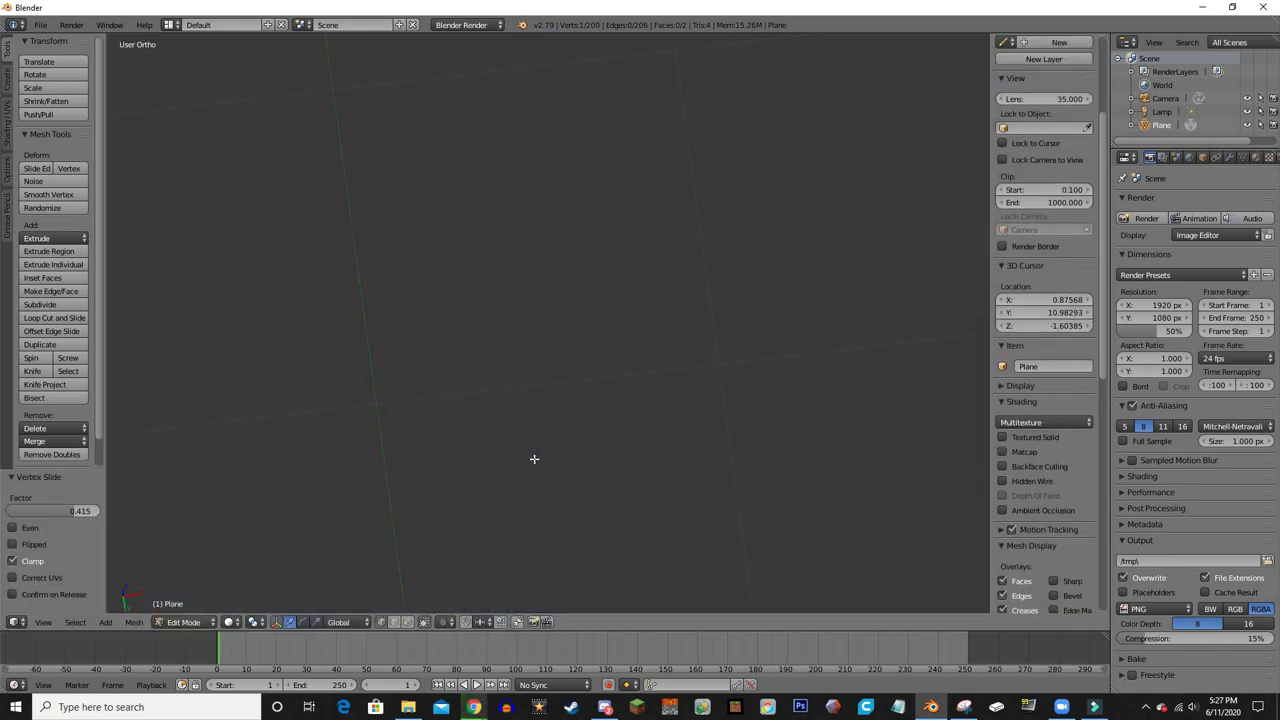
pyautogui.press('KP_1')
pyautogui.scroll(3, 536, 307)
pyautogui.press('g')
pyautogui.press('g')
pyautogui.click(538, 281)
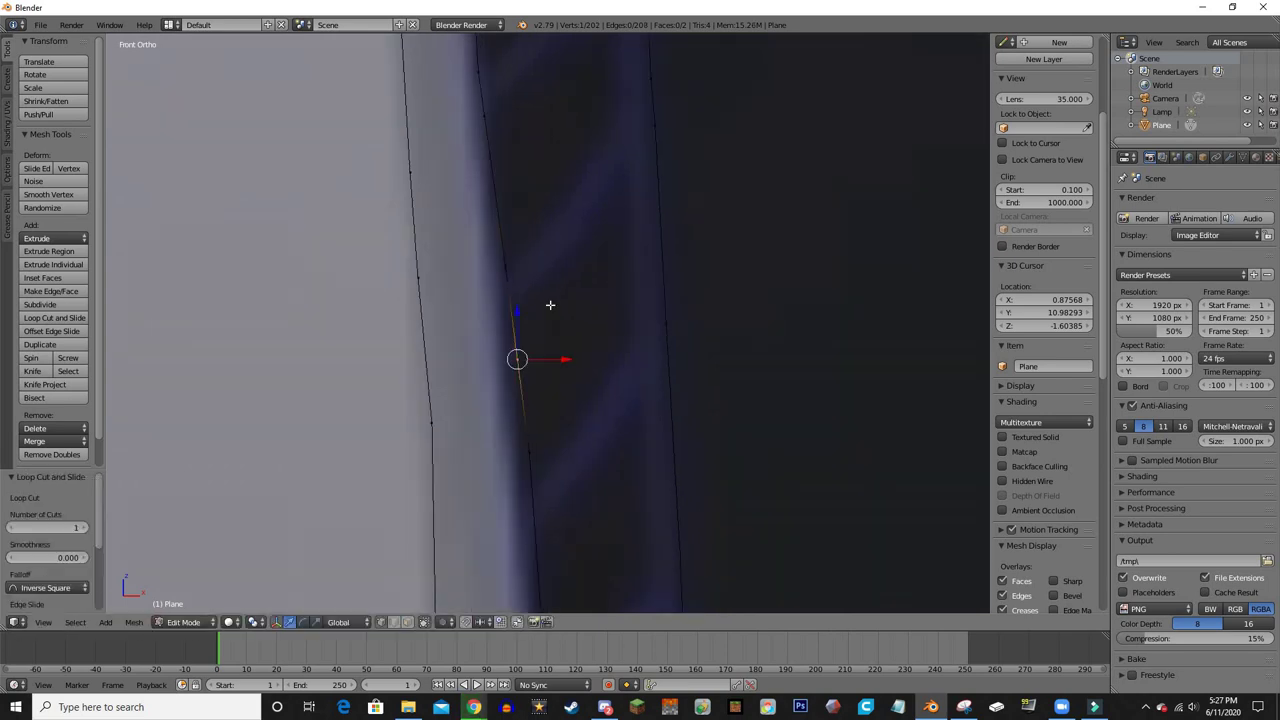
# - Extrude and slide the remaining vertices, then fill the slanted stripe face below the bands
pyautogui.press('e')
pyautogui.press('g')
pyautogui.press('g')
pyautogui.press('e')
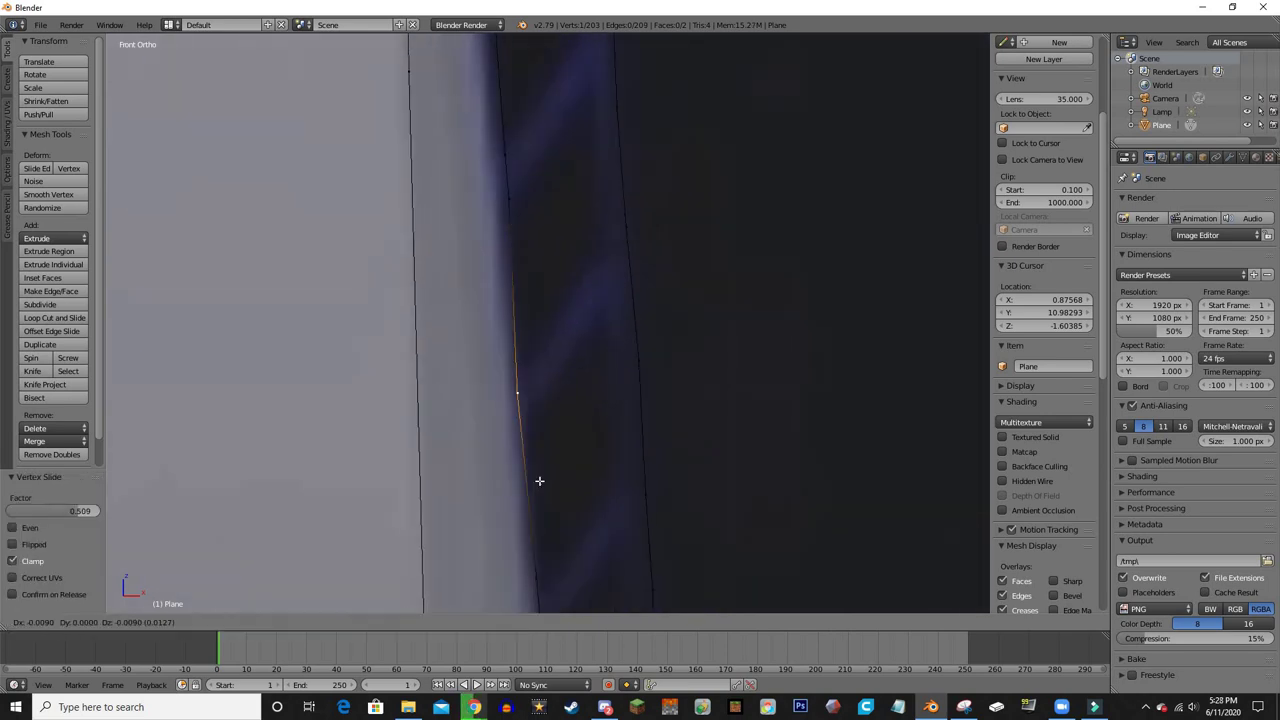
pyautogui.click(564, 405)
pyautogui.press('g')
pyautogui.press('g')
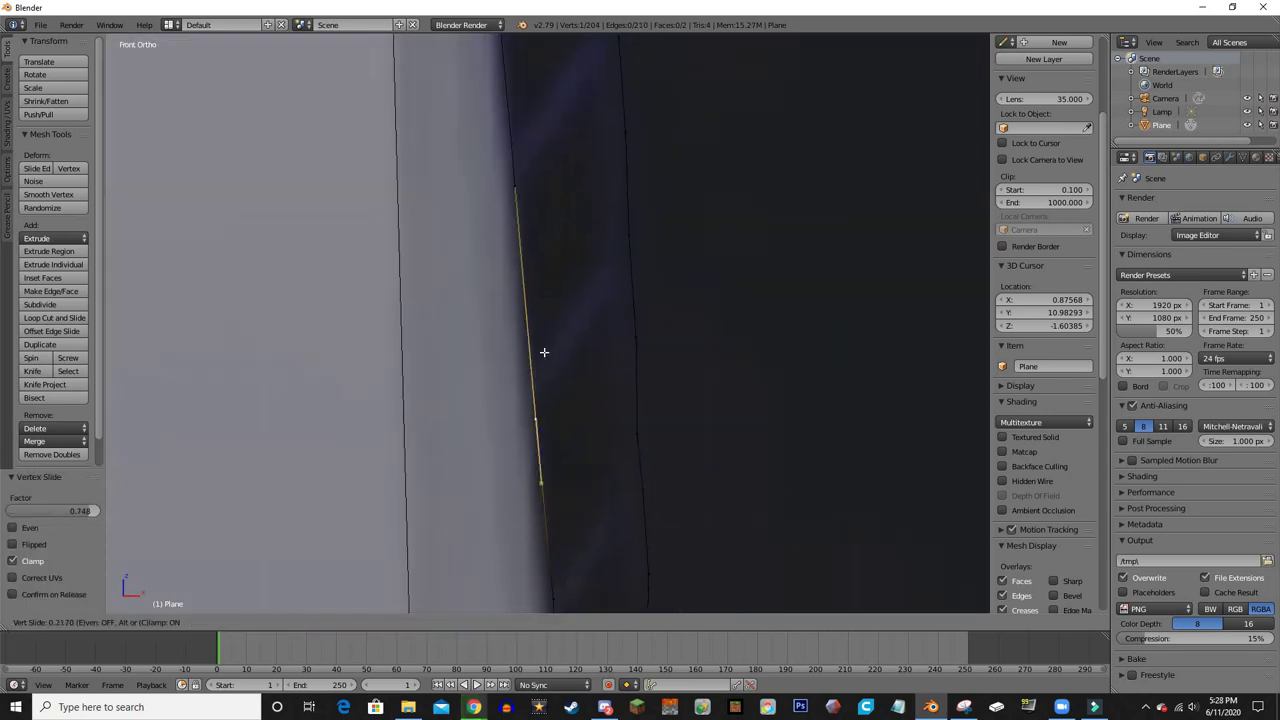
pyautogui.click(536, 365)
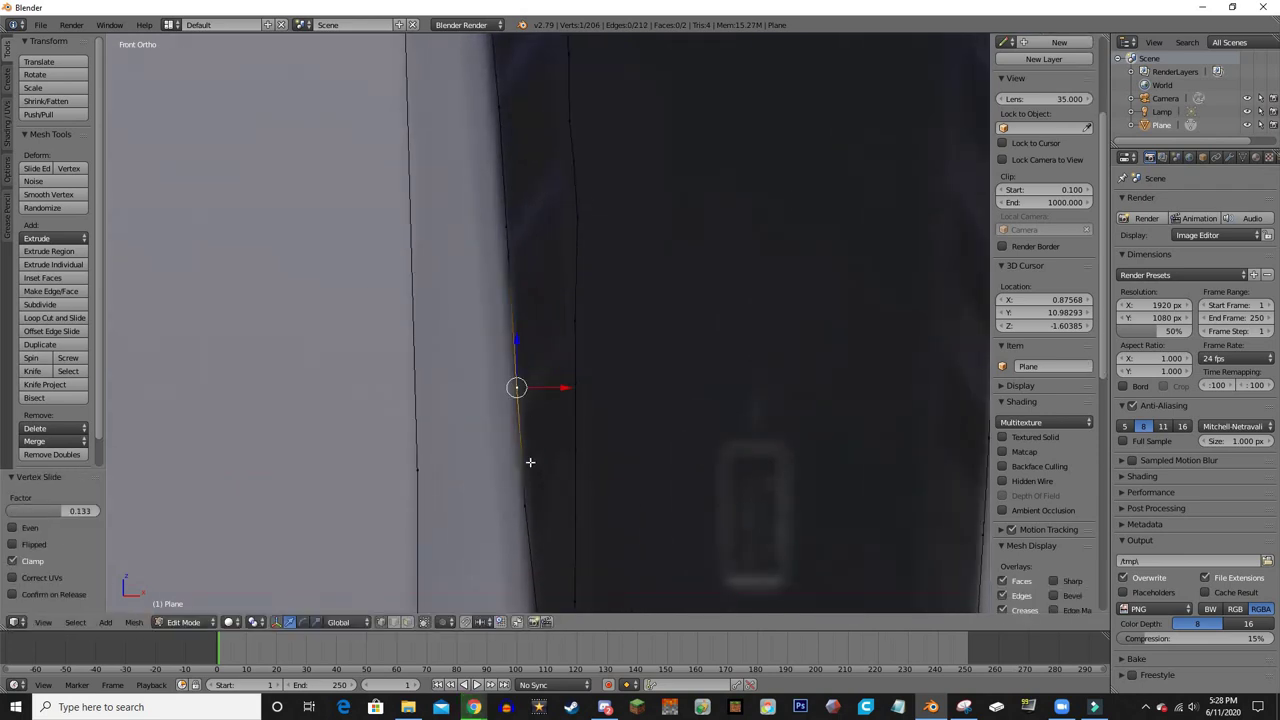
pyautogui.scroll(-5, 530, 428)
pyautogui.press('e')
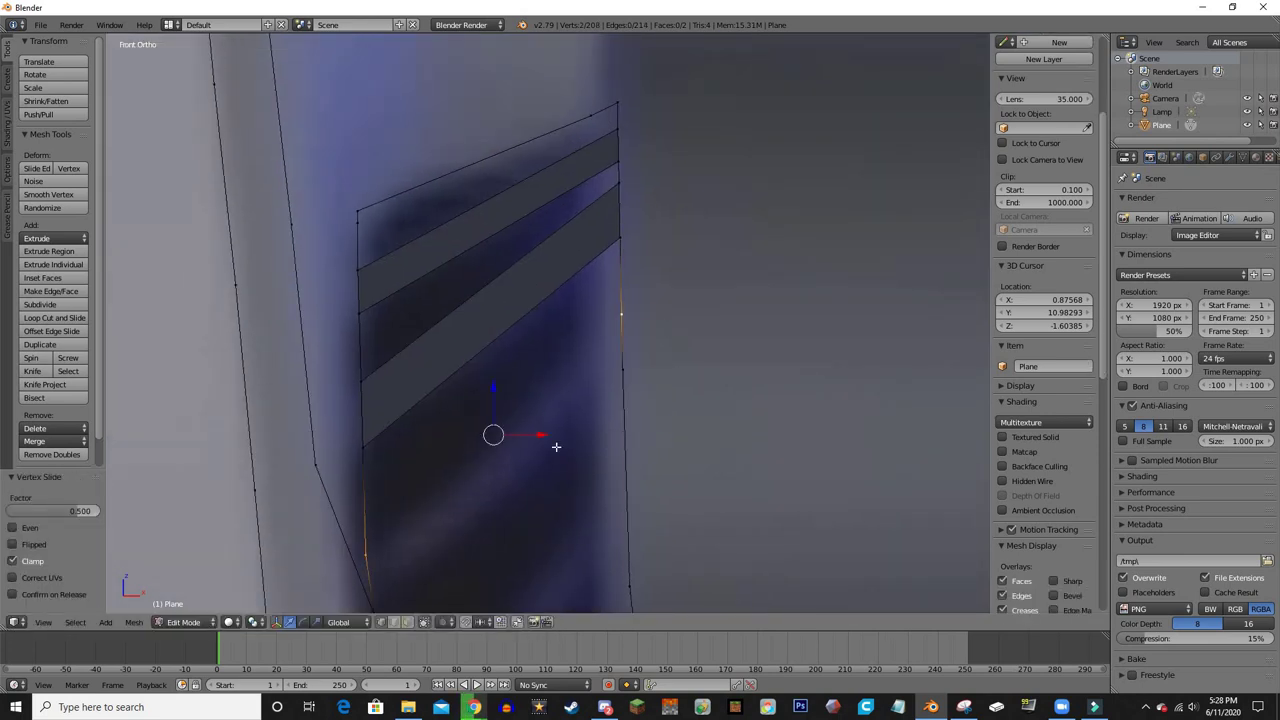
pyautogui.press('f')
pyautogui.moveTo(556, 447)
pyautogui.mouseDown(button='middle')
pyautogui.moveTo(604, 333)
pyautogui.moveTo(597, 434)
pyautogui.moveTo(611, 483)
pyautogui.moveTo(652, 413)
pyautogui.mouseUp(button='middle')
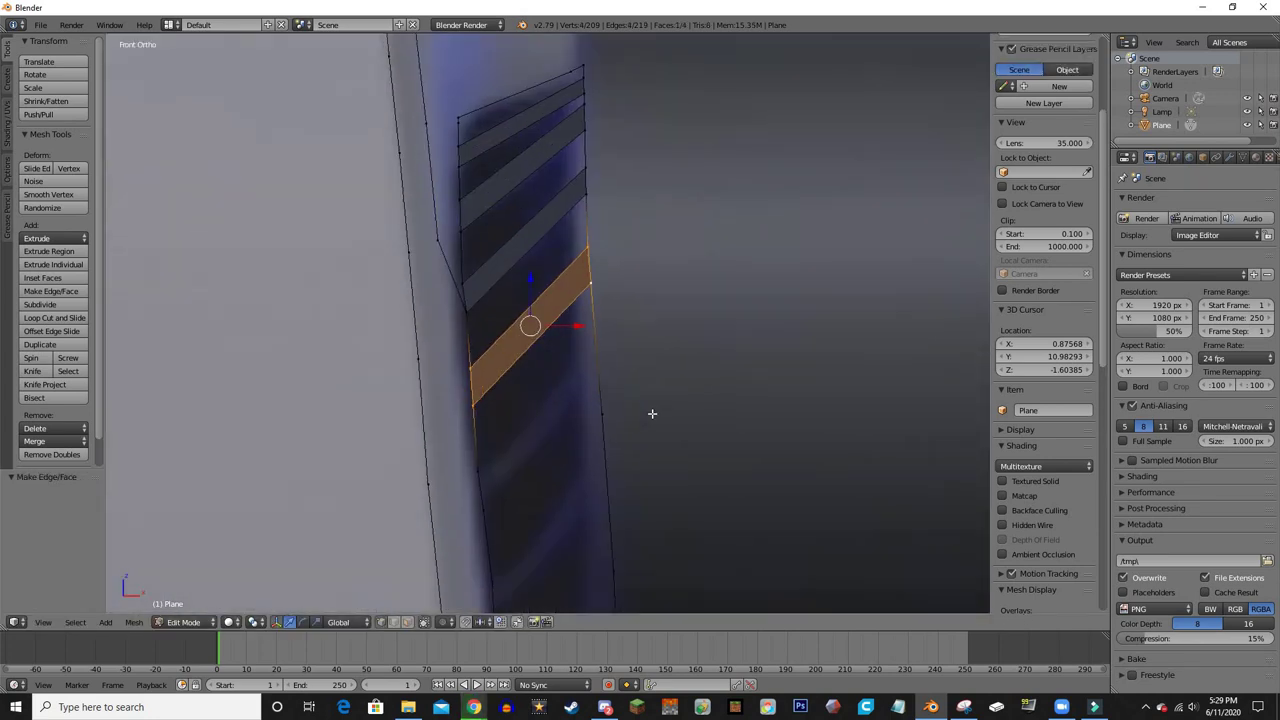
# - Slide vertices down the strip's right edge, cut a diagonal edge, and fill the first stripe faces
pyautogui.rightClick(592, 288)
pyautogui.hotkey('shift', 'v')
pyautogui.click(598, 384)
pyautogui.moveTo(547, 470); pyautogui.dragTo(597, 391, button='middle')
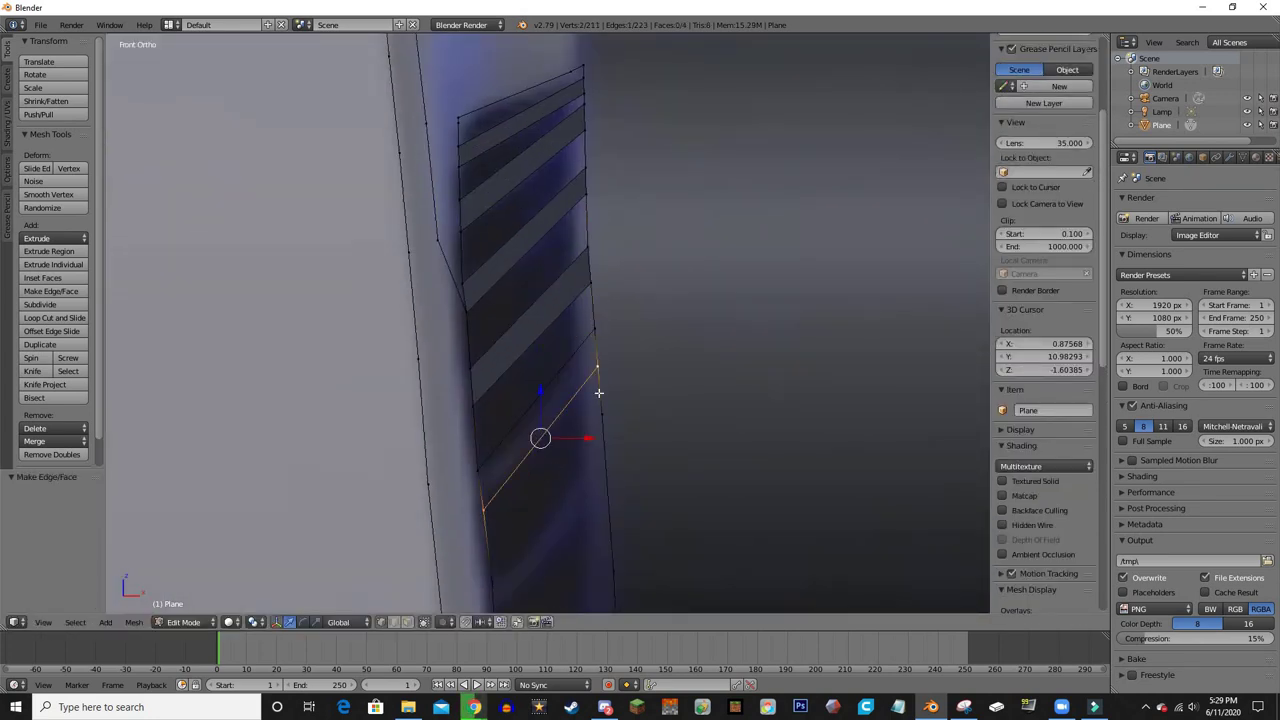
pyautogui.press('f')
pyautogui.moveTo(577, 434); pyautogui.dragTo(485, 403, button='middle')
pyautogui.hotkey('ctrl', 'r')
pyautogui.click(586, 443)
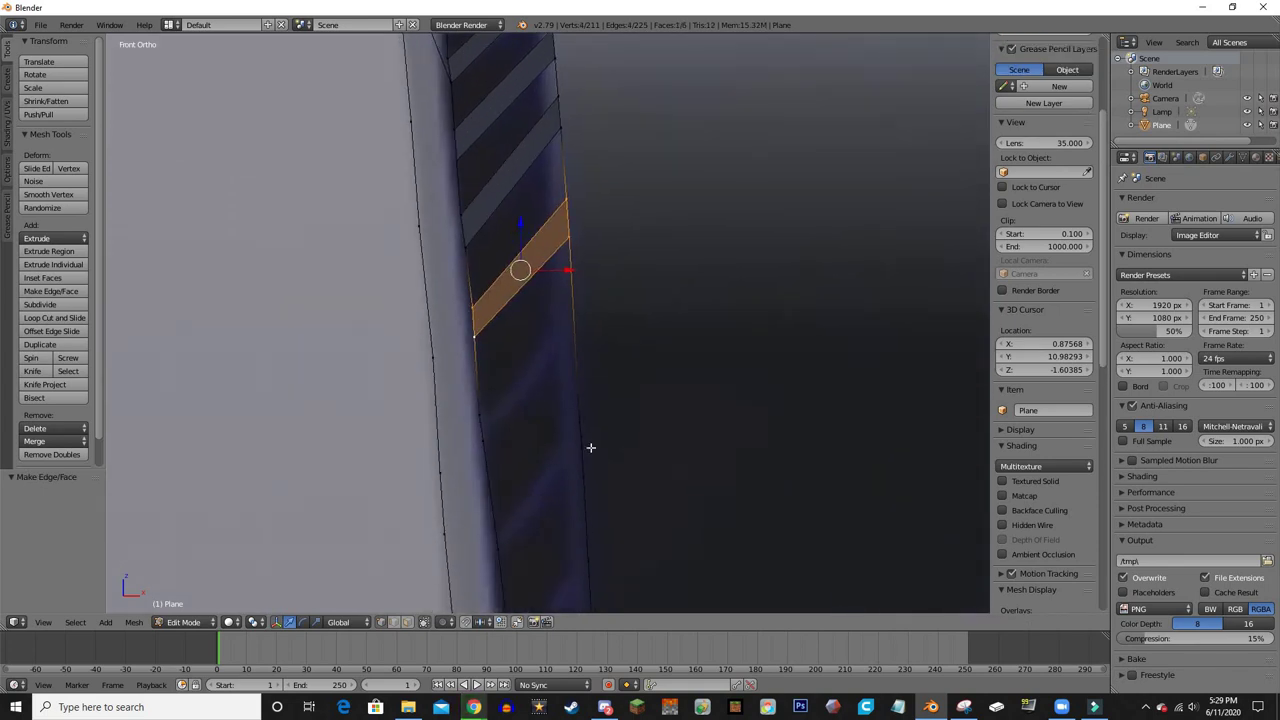
pyautogui.click(574, 423)
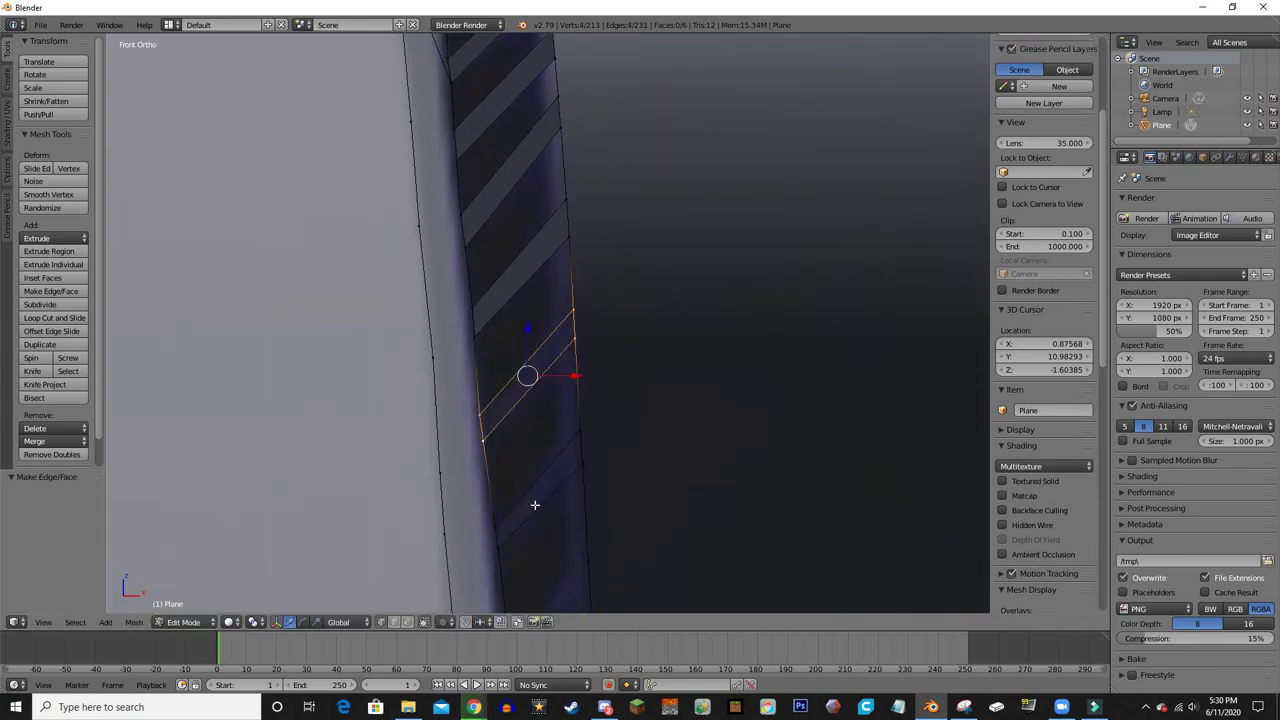
pyautogui.hotkey('shift', 'v')
pyautogui.scroll(-5, 571, 391)
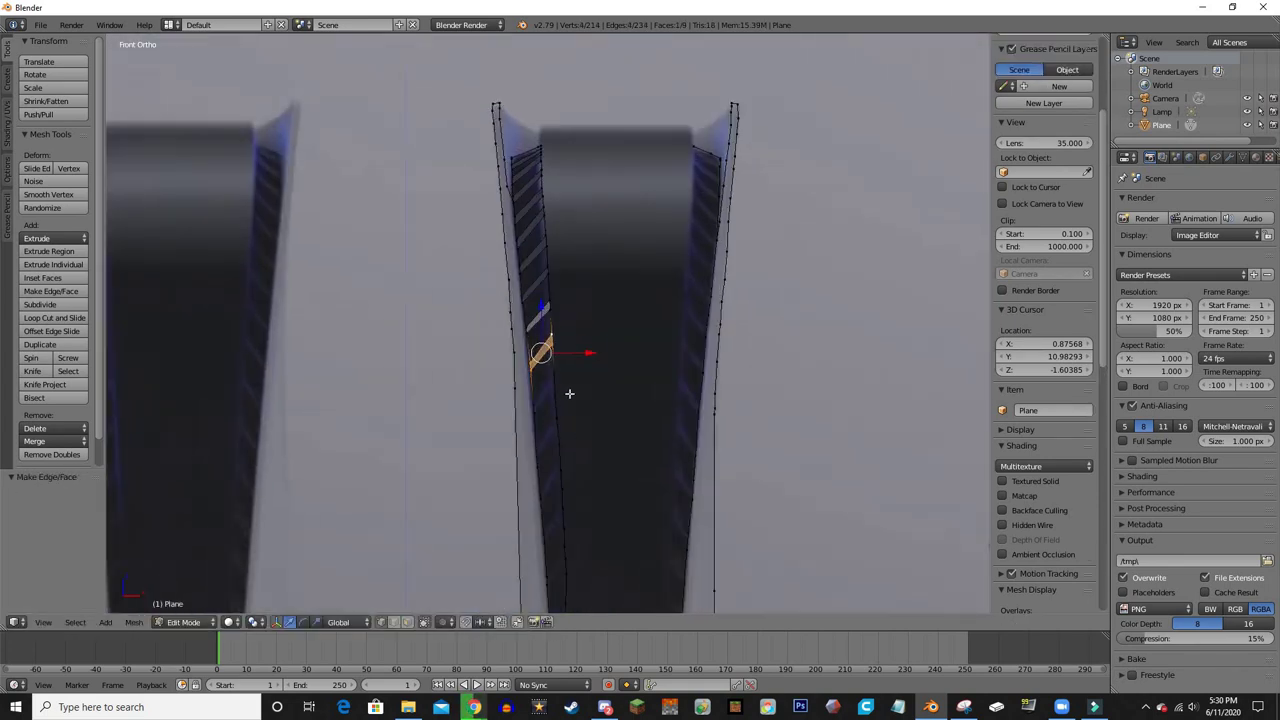
pyautogui.scroll(6, 594, 417)
pyautogui.hotkey('shift', 'v')
pyautogui.click(579, 263)
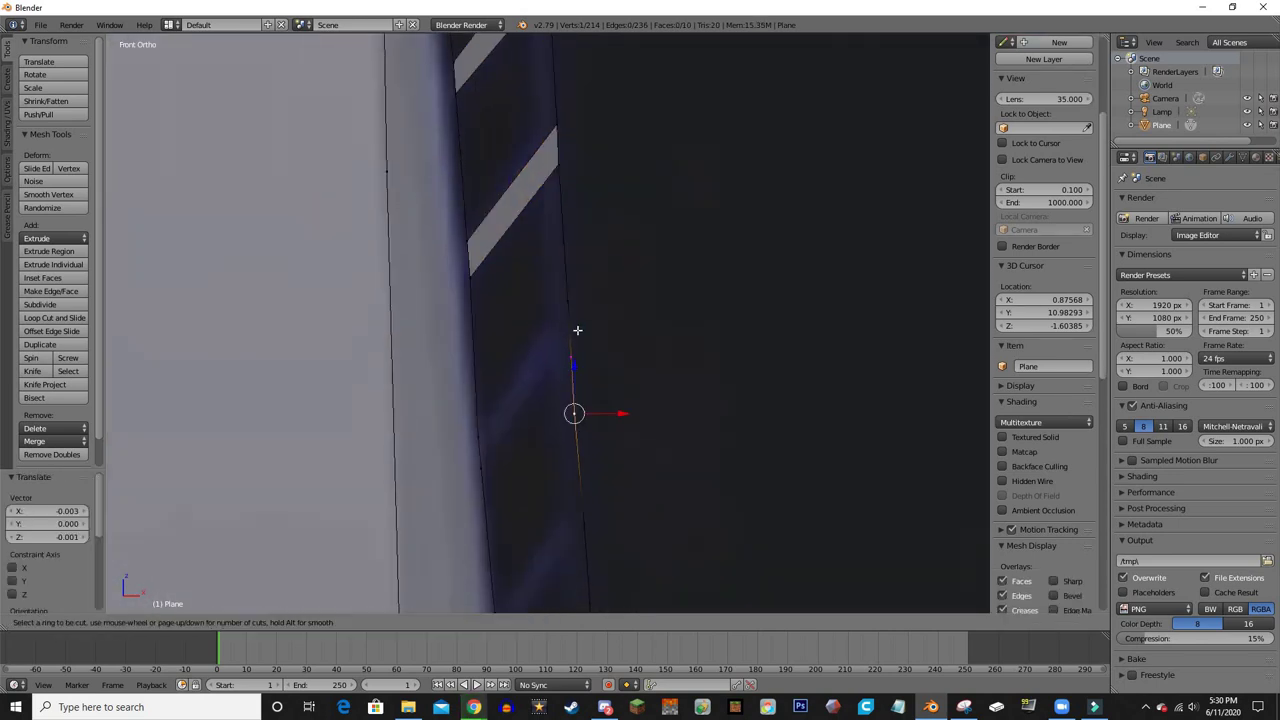
pyautogui.press('f')
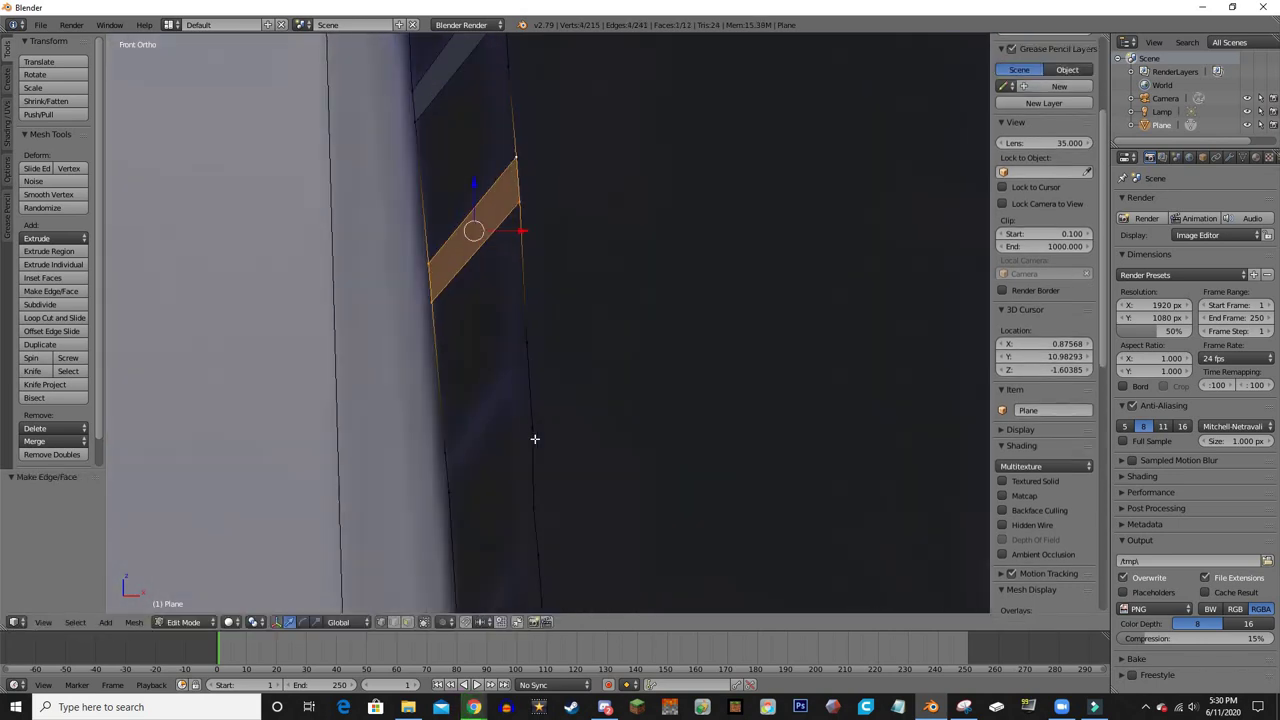
# - Slide an edge vertex and fill stripe faces between the selected vertices
pyautogui.rightClick(534, 397)
pyautogui.hotkey('shift', 'v')
pyautogui.keyDown('shift'); pyautogui.rightClick(491, 346); pyautogui.keyUp('shift')
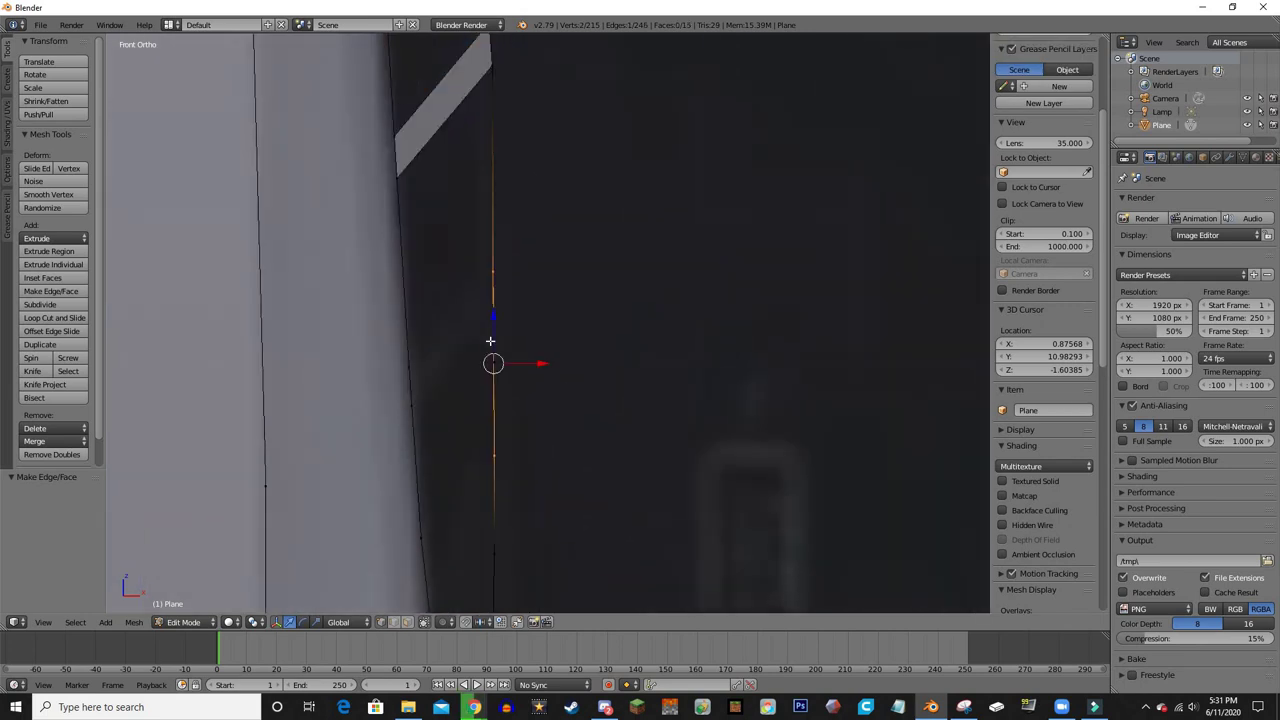
pyautogui.press('f')
pyautogui.scroll(-8, 536, 290)
pyautogui.scroll(3, 536, 290)
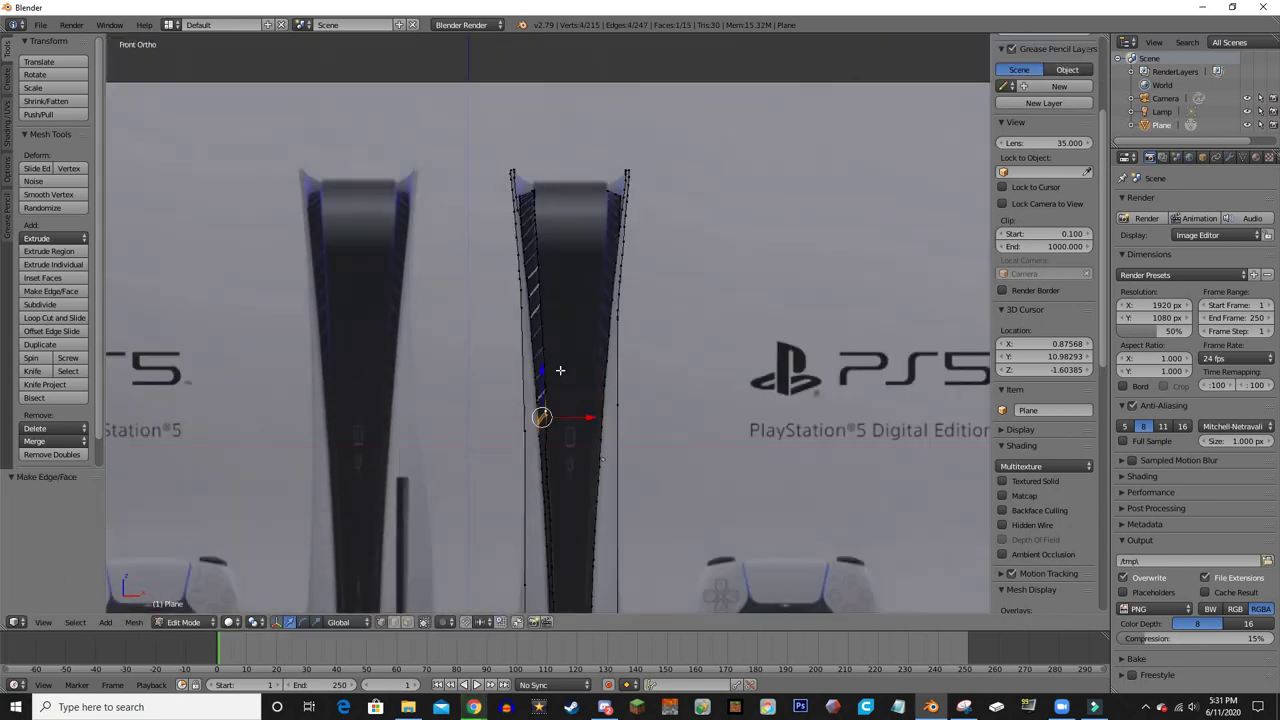
pyautogui.scroll(3, 536, 290)
pyautogui.scroll(3, 523, 423)
pyautogui.scroll(2, 523, 423)
# - Extrude the strip edge's lowest vertex further down the strip
pyautogui.rightClick(499, 445)
pyautogui.press('e')
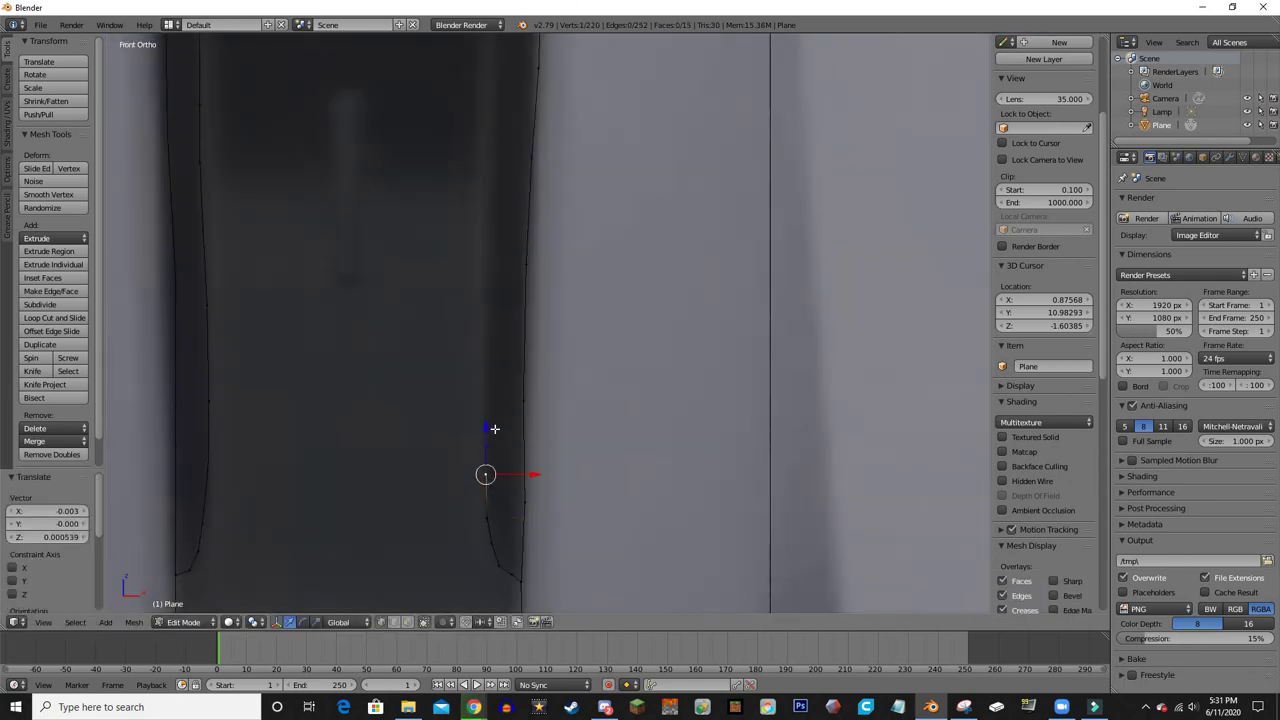
pyautogui.click(491, 429)
pyautogui.scroll(-2, 529, 472)
pyautogui.click(533, 241)
pyautogui.scroll(2, 526, 391)
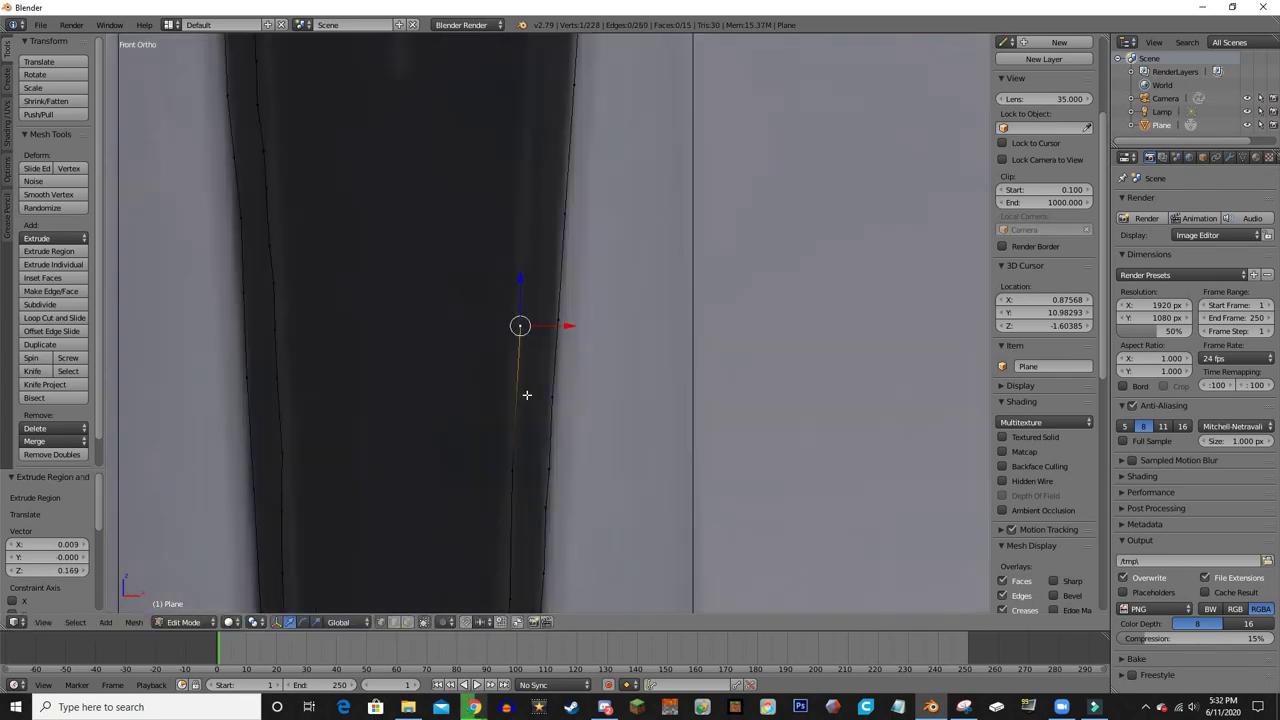
pyautogui.scroll(2, 543, 371)
# - Extrude several more vertices along the edge and fill the gap with a stripe face
pyautogui.press('e')
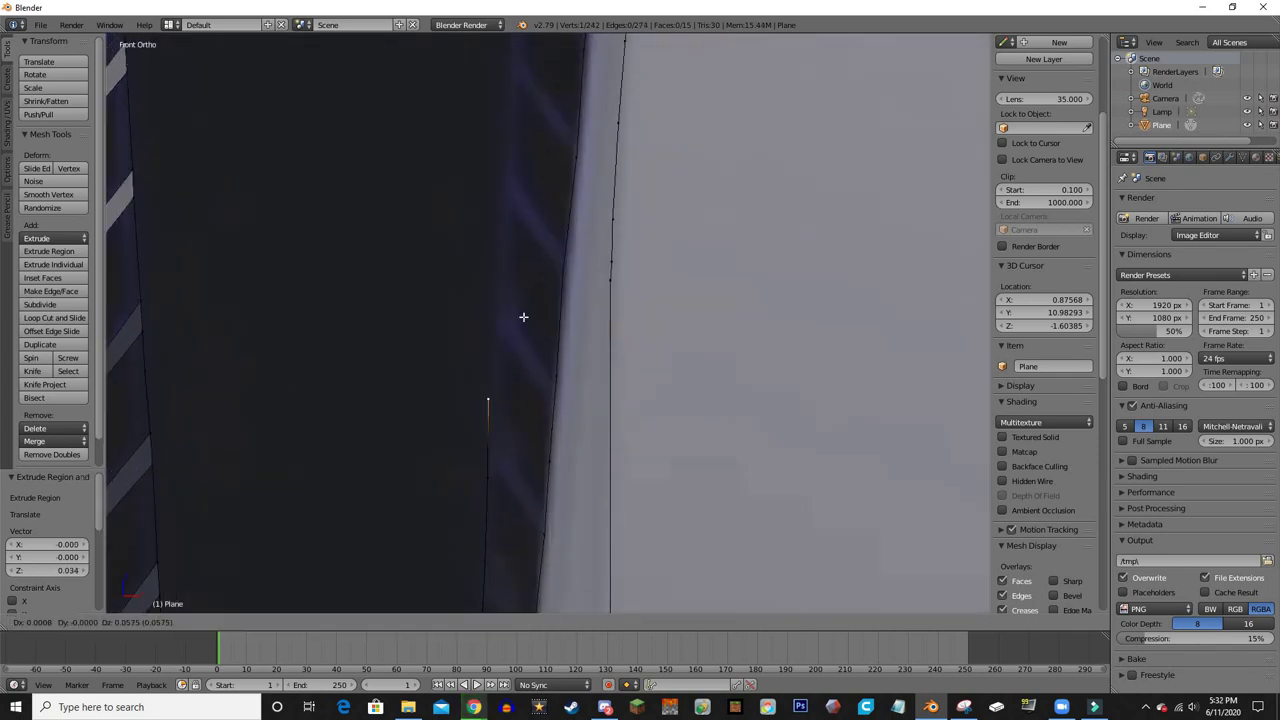
pyautogui.click(517, 319)
pyautogui.scroll(1, 517, 325)
pyautogui.press('e')
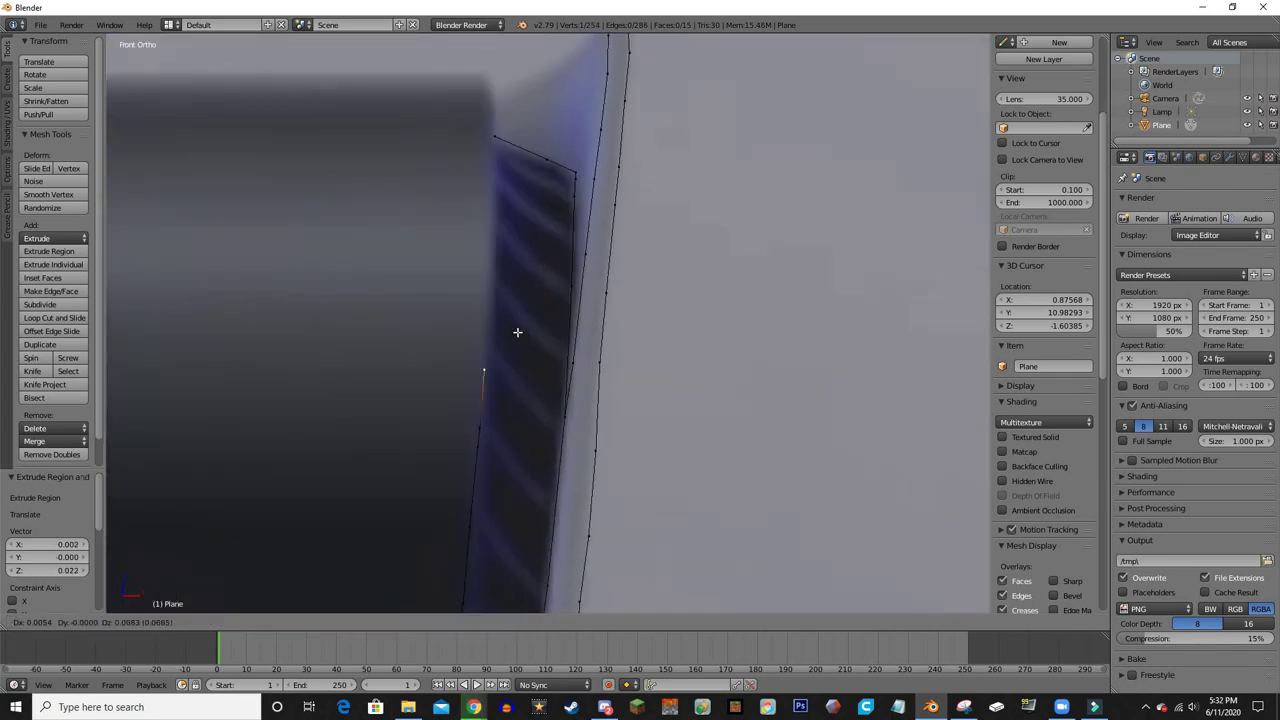
pyautogui.click(522, 128)
pyautogui.scroll(-3, 446, 420)
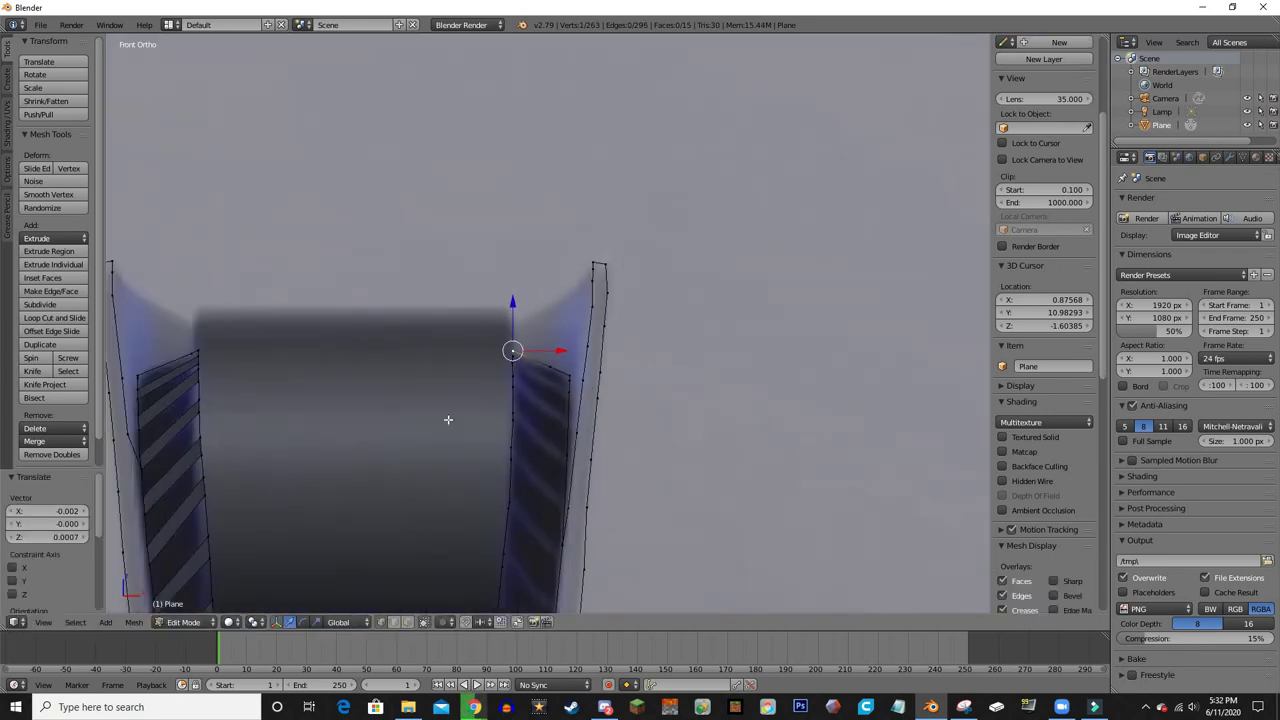
pyautogui.scroll(3, 474, 283)
pyautogui.press('e')
pyautogui.click(397, 309)
pyautogui.scroll(-3, 397, 309)
pyautogui.scroll(3, 500, 430)
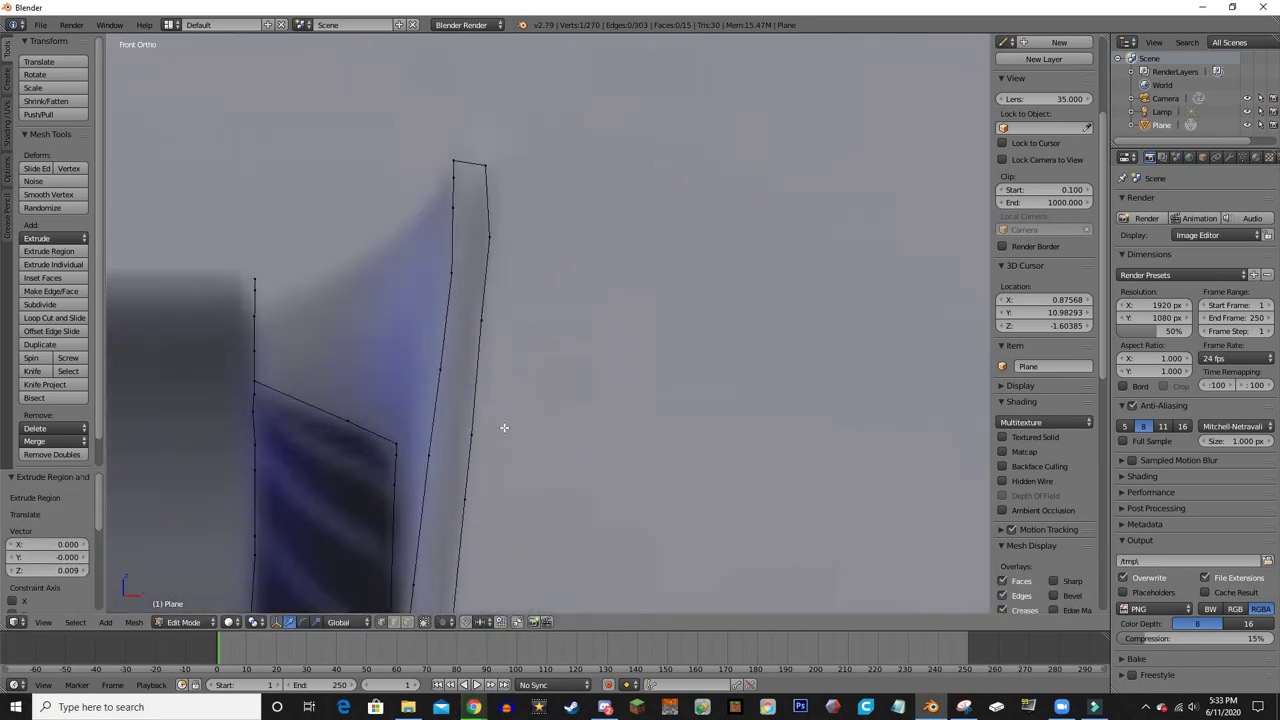
pyautogui.scroll(2, 500, 430)
pyautogui.keyDown('shift'); pyautogui.click(523, 440); pyautogui.keyUp('shift')
pyautogui.press('f')
# - Nudge an edge vertex upward and fill a face to form another light stripe
pyautogui.rightClick(540, 470)
pyautogui.press('e')
pyautogui.click(535, 477)
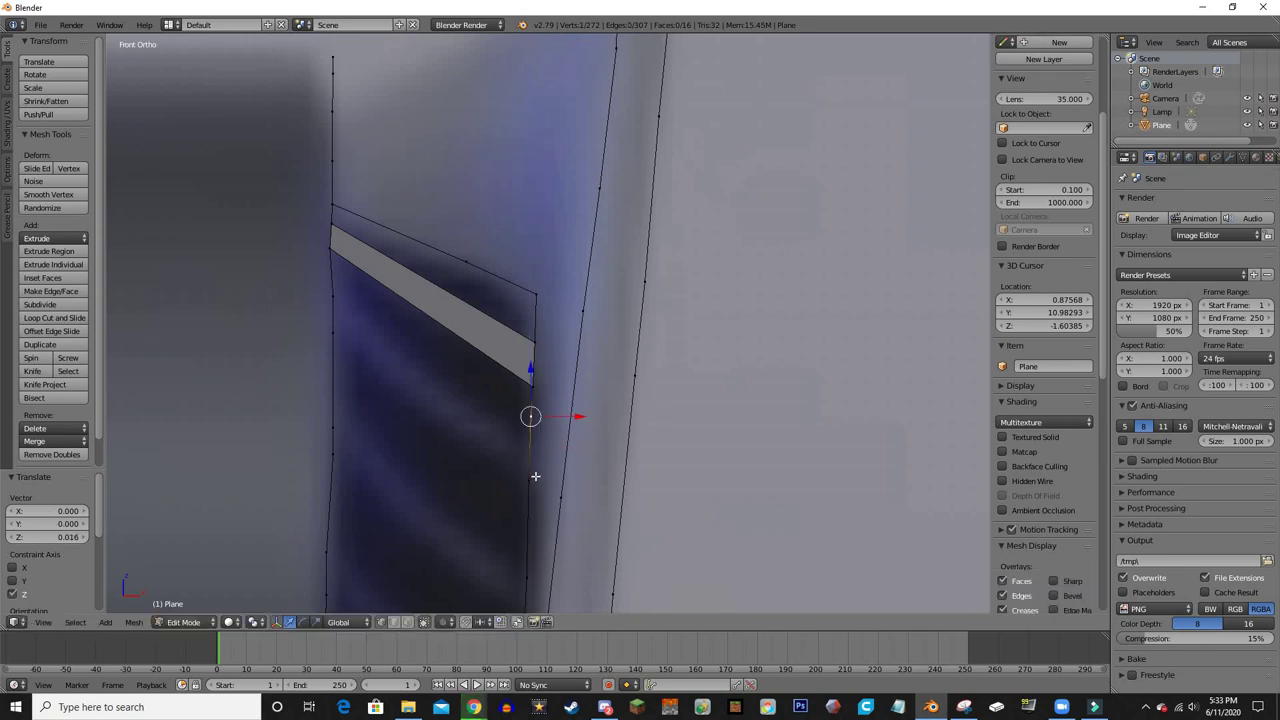
pyautogui.press('f')
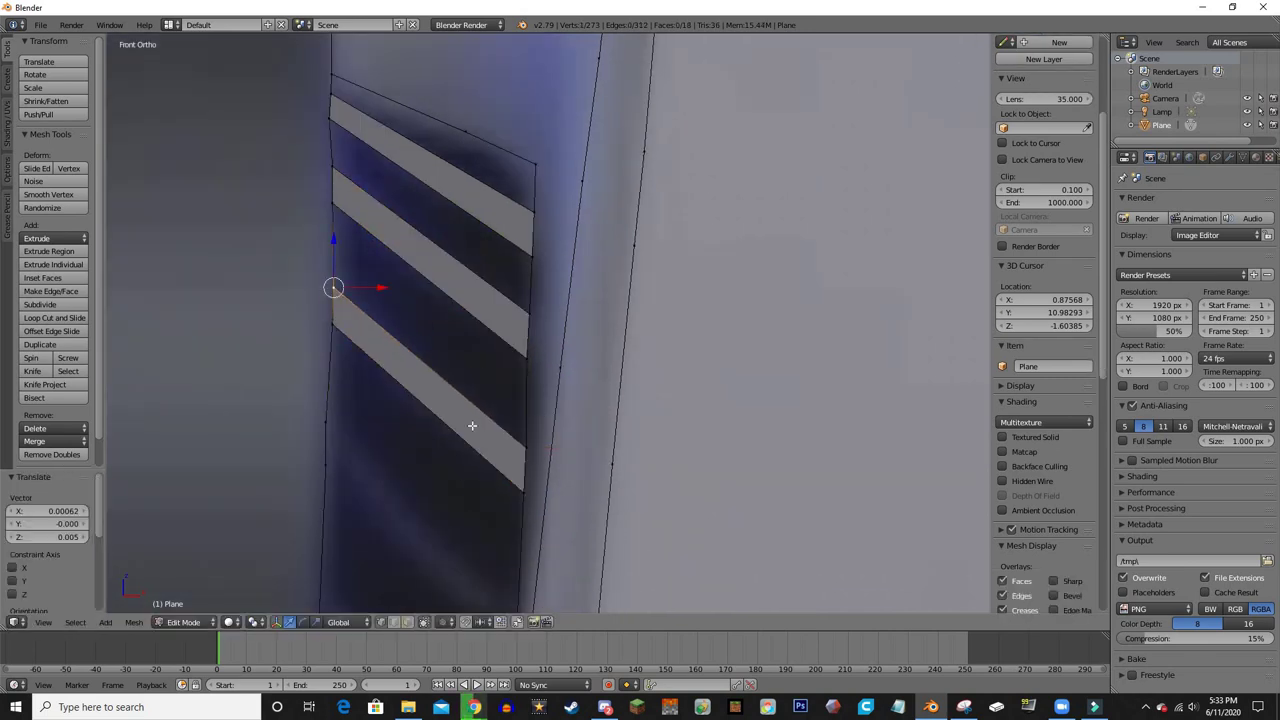
pyautogui.click(497, 503)
pyautogui.hotkey('shift', 'v')
pyautogui.keyDown('shift'); pyautogui.moveTo(361, 341); pyautogui.dragTo(375, 166, button='middle'); pyautogui.keyUp('shift')
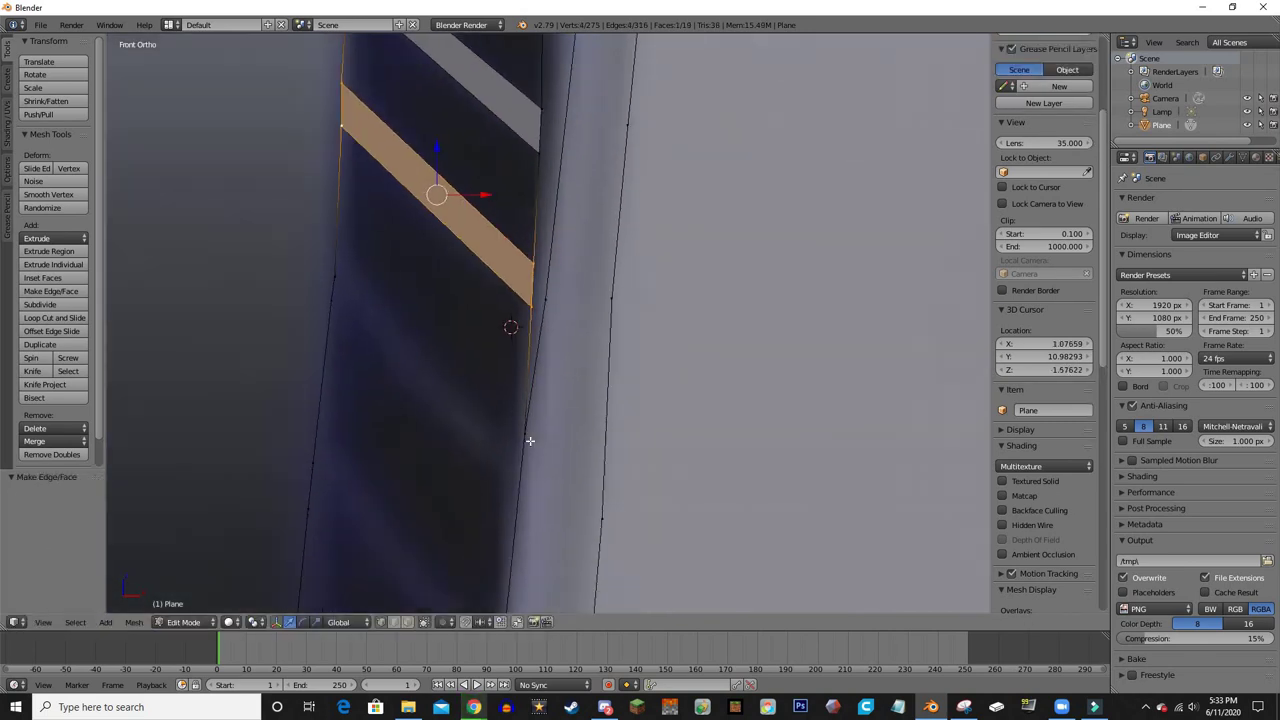
# - Slide vertices along the strip's left edge, add a loop cut, and fill a new stripe face
pyautogui.rightClick(335, 270)
pyautogui.hotkey('shift', 'v')
pyautogui.click(326, 302)
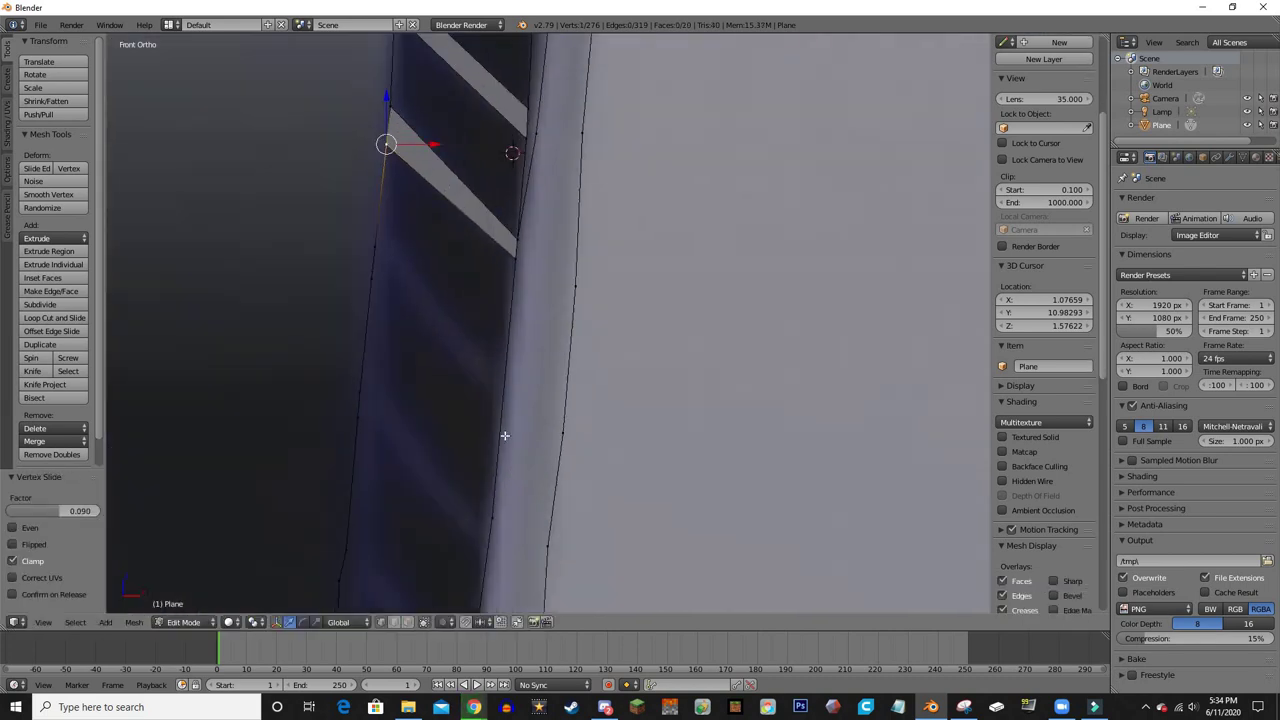
pyautogui.keyDown('shift'); pyautogui.moveTo(456, 546); pyautogui.dragTo(462, 337, button='middle'); pyautogui.keyUp('shift')
pyautogui.hotkey('shift', 'v')
pyautogui.hotkey('ctrl', 'r')
pyautogui.click(482, 522)
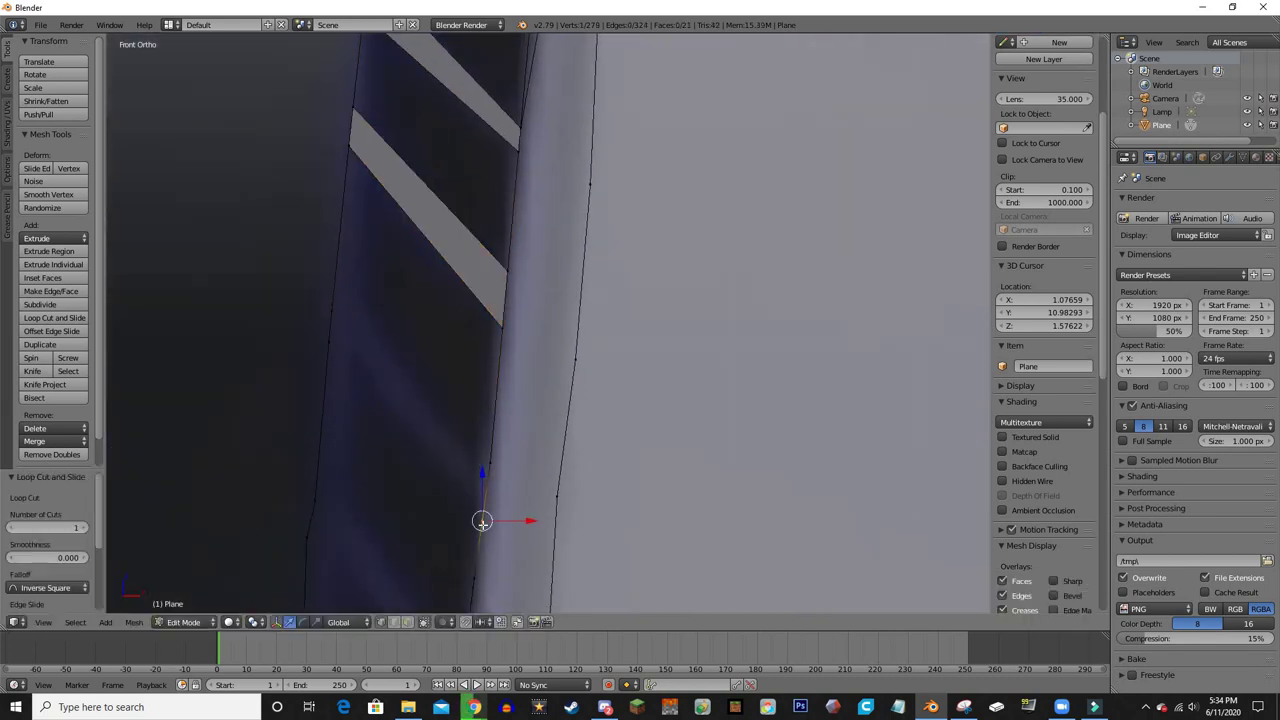
pyautogui.click(328, 331)
pyautogui.keyDown('shift'); pyautogui.moveTo(330, 340); pyautogui.dragTo(365, 385, button='middle'); pyautogui.keyUp('shift')
pyautogui.rightClick(361, 404)
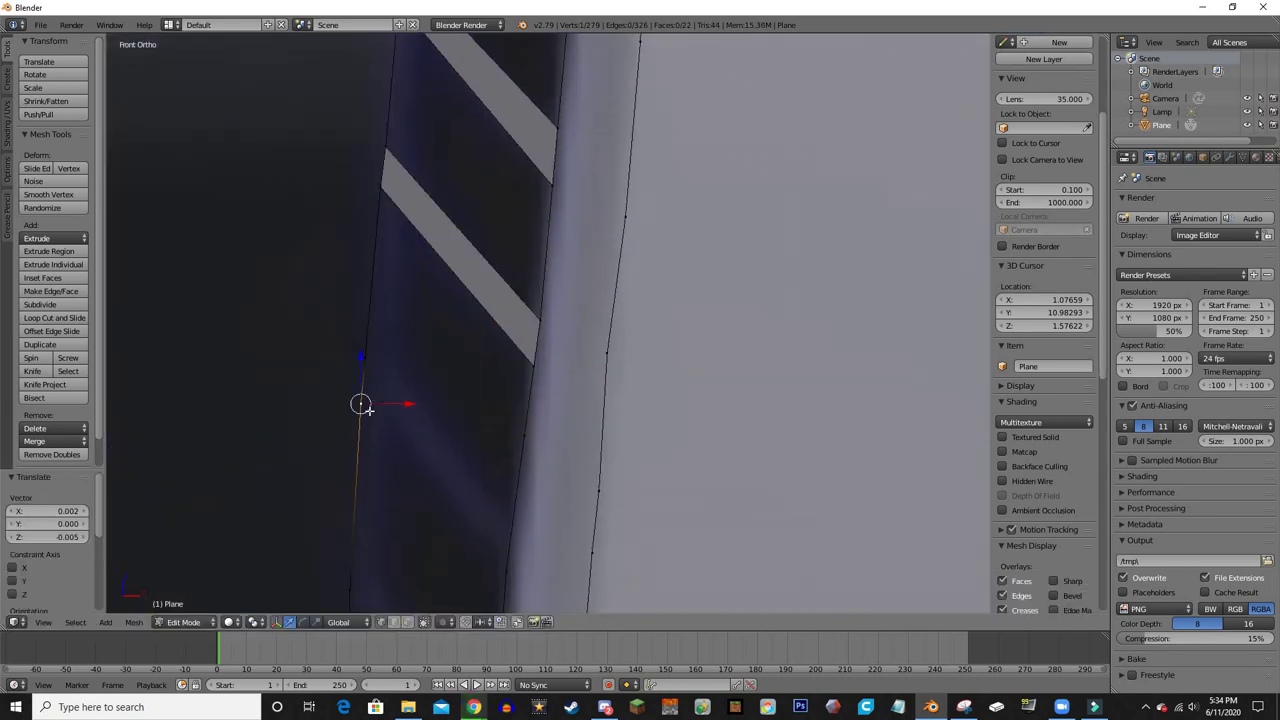
pyautogui.click(512, 507)
pyautogui.moveTo(512, 507)
pyautogui.keyDown('shift'); pyautogui.mouseDown(button='middle')
pyautogui.moveTo(537, 357)
pyautogui.moveTo(563, 429)
pyautogui.mouseUp(button='middle'); pyautogui.keyUp('shift')
pyautogui.press('f')
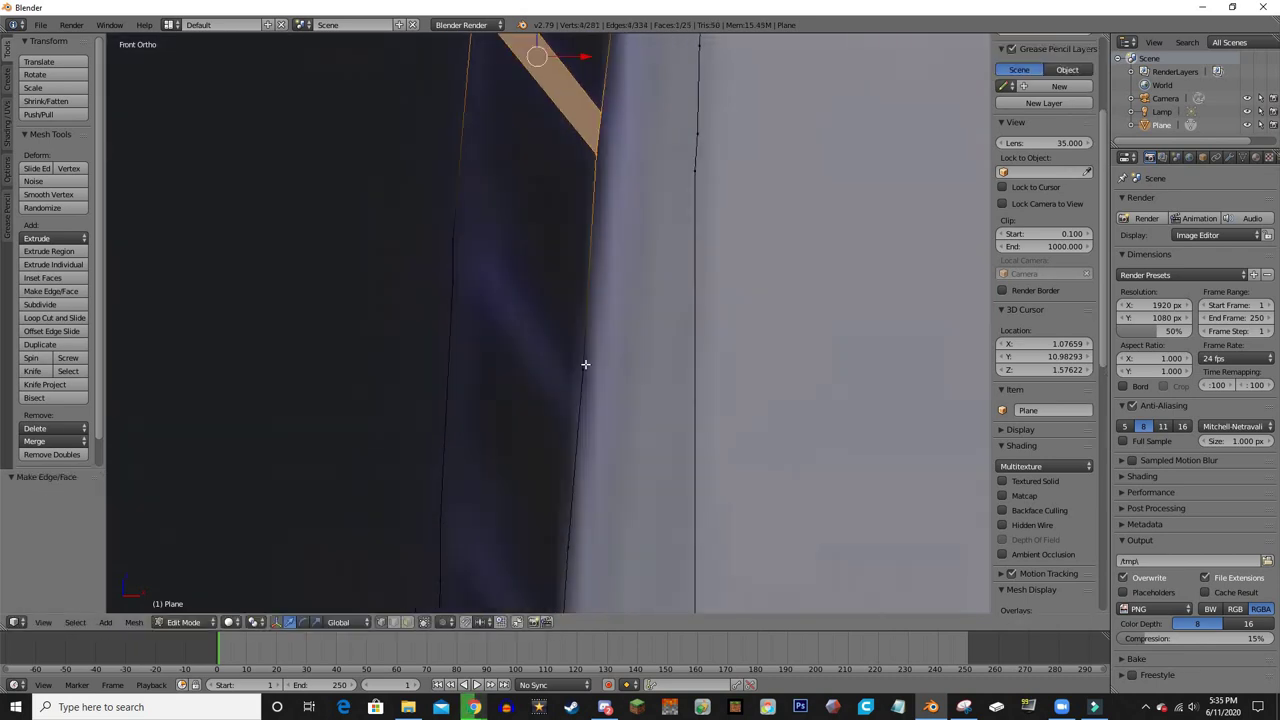
# - Fill another stripe face lower down the strip
pyautogui.rightClick(546, 517)
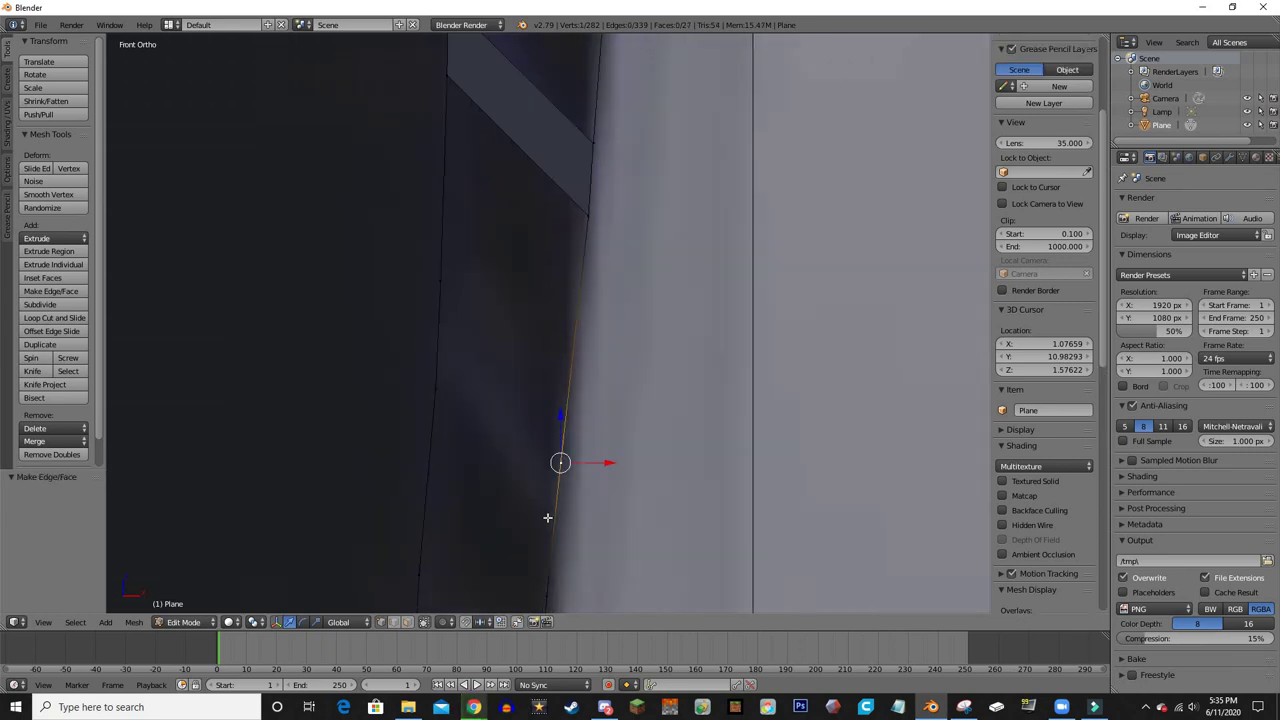
pyautogui.press('f')
pyautogui.keyDown('shift'); pyautogui.moveTo(464, 319); pyautogui.dragTo(531, 320, button='middle'); pyautogui.keyUp('shift')
pyautogui.scroll(-3, 460, 300)
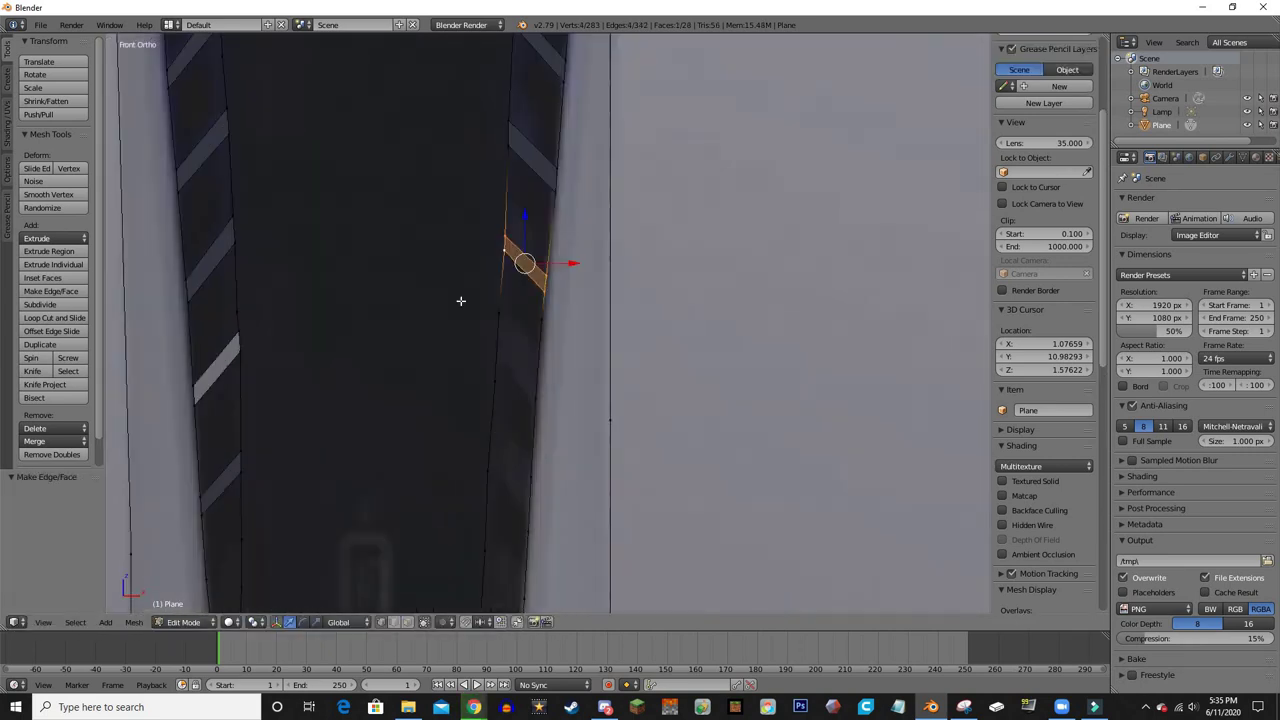
pyautogui.scroll(-2, 517, 365)
pyautogui.scroll(5, 517, 365)
# - Finish the final stripe, then switch to wireframe display and orbit to check the faces
pyautogui.hotkey('shift', 'v')
pyautogui.click(362, 272)
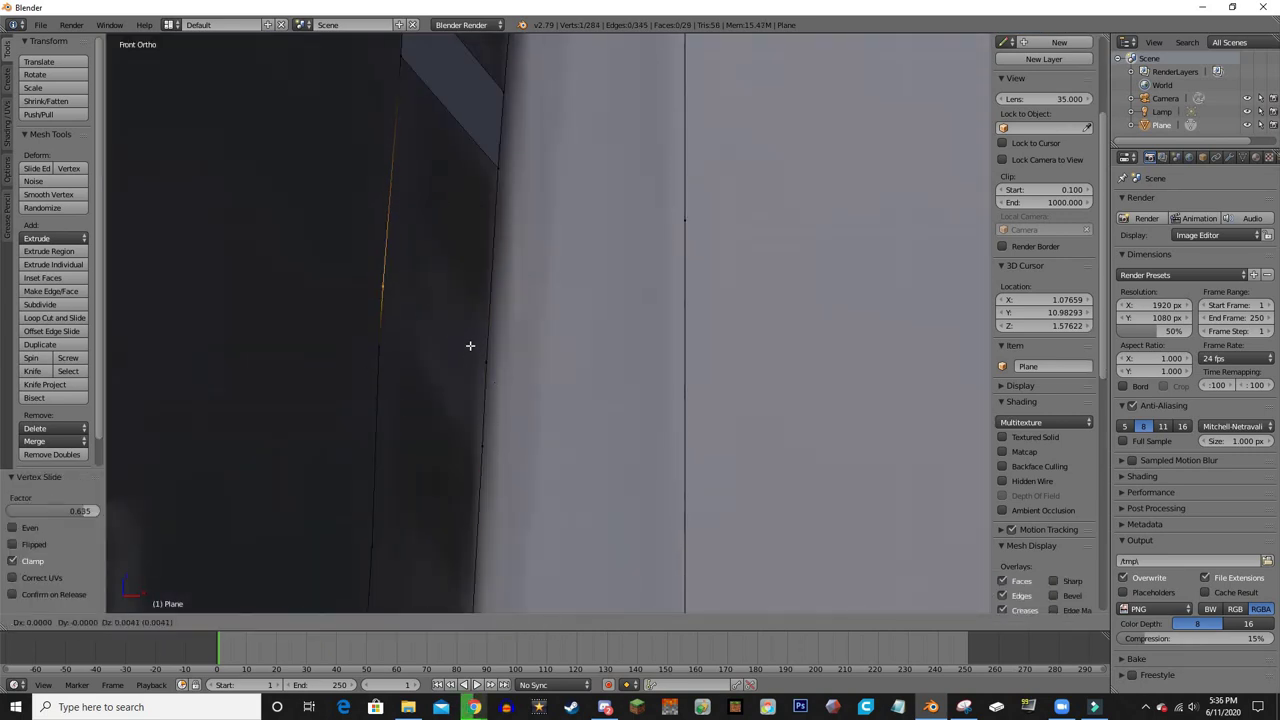
pyautogui.hotkey('ctrl', 'z')
pyautogui.scroll(-5, 394, 349)
pyautogui.scroll(-2, 543, 360)
pyautogui.scroll(6, 557, 360)
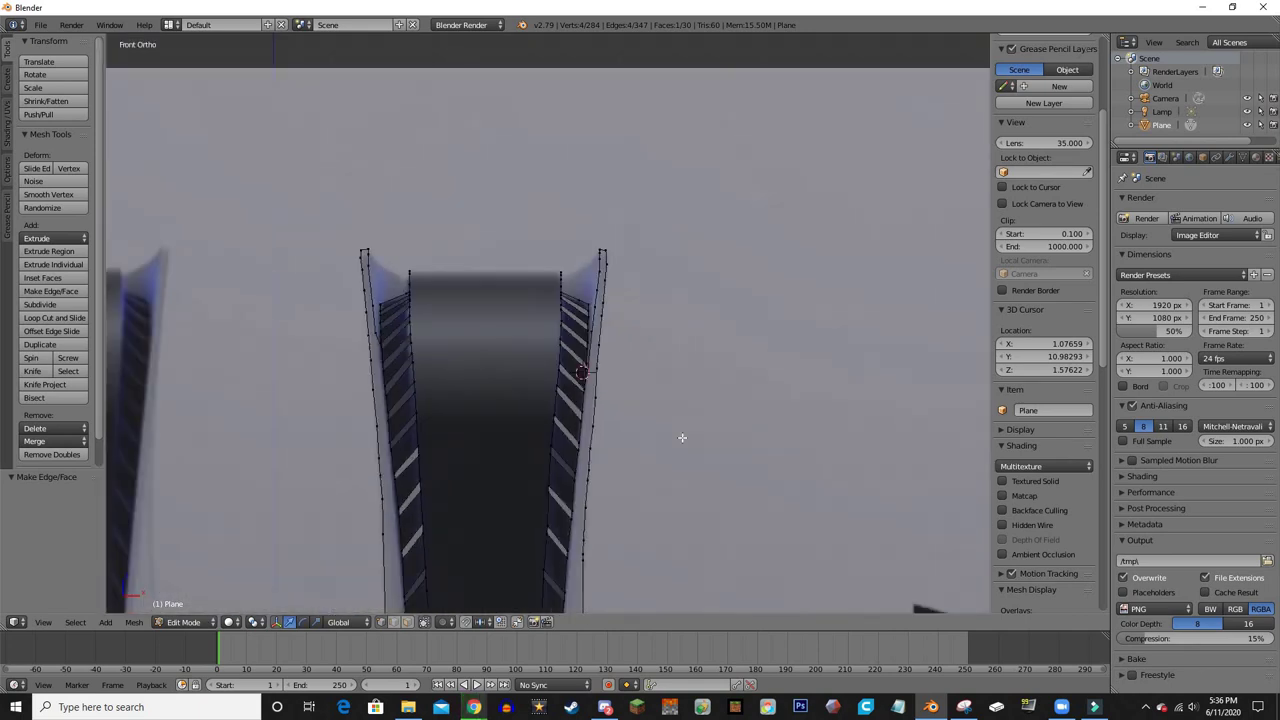
pyautogui.press('z')
pyautogui.hotkey('ctrl', 'z')
pyautogui.moveTo(682, 437); pyautogui.dragTo(523, 265, button='middle')
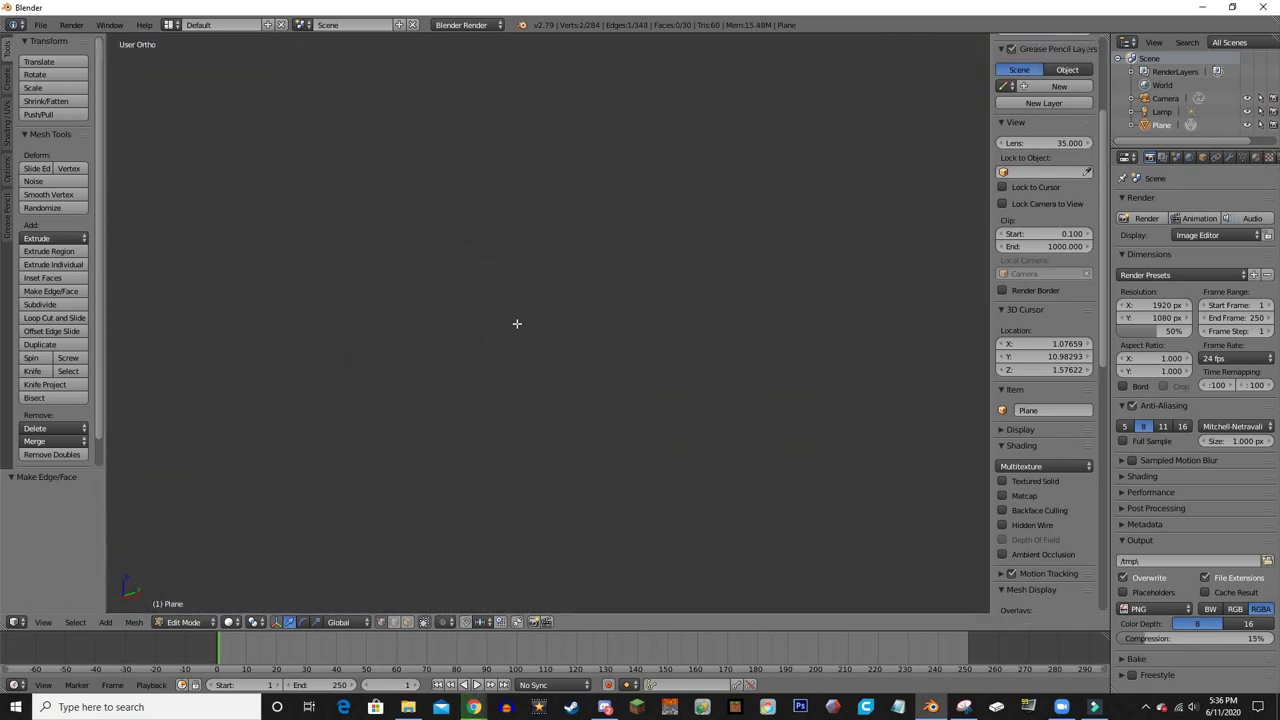
# - Select the wall's vertical edge loop and slide it sideways along X in front view
pyautogui.scroll(5, 525, 402)
pyautogui.keyDown('alt'); pyautogui.rightClick(562, 124); pyautogui.keyUp('alt')
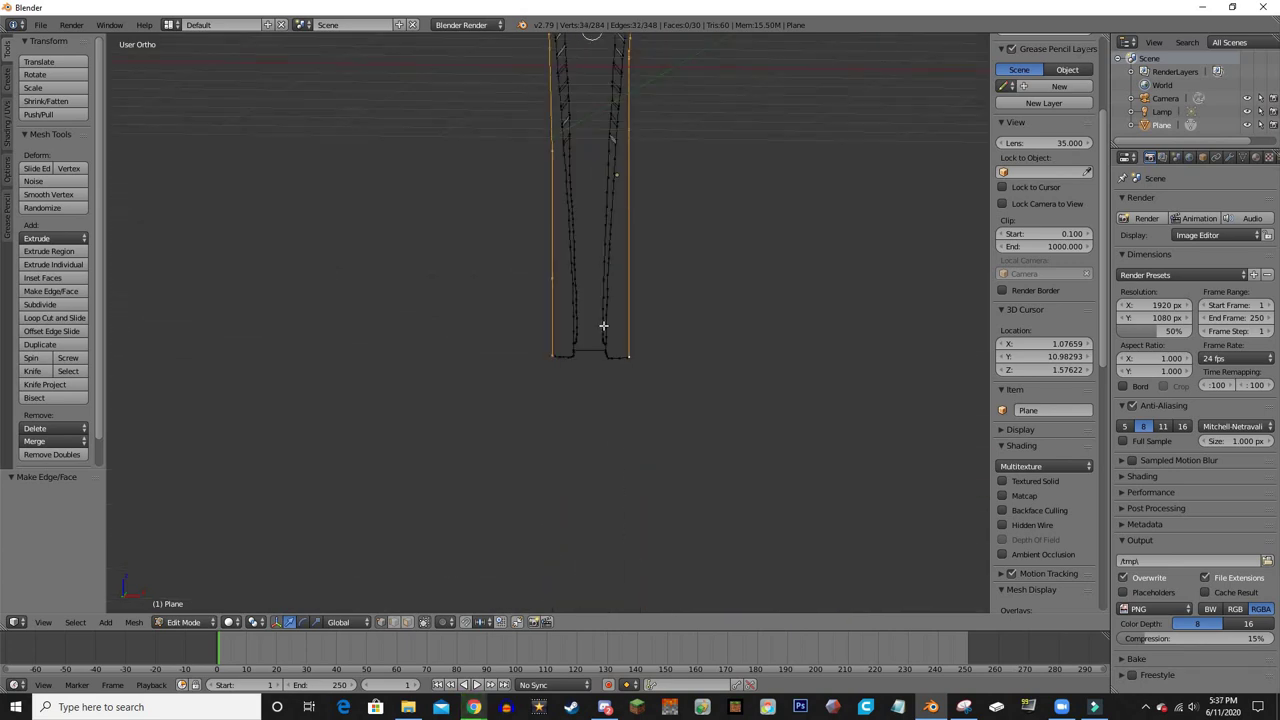
pyautogui.moveTo(472, 449); pyautogui.dragTo(526, 369, button='middle')
pyautogui.press('KP_1')
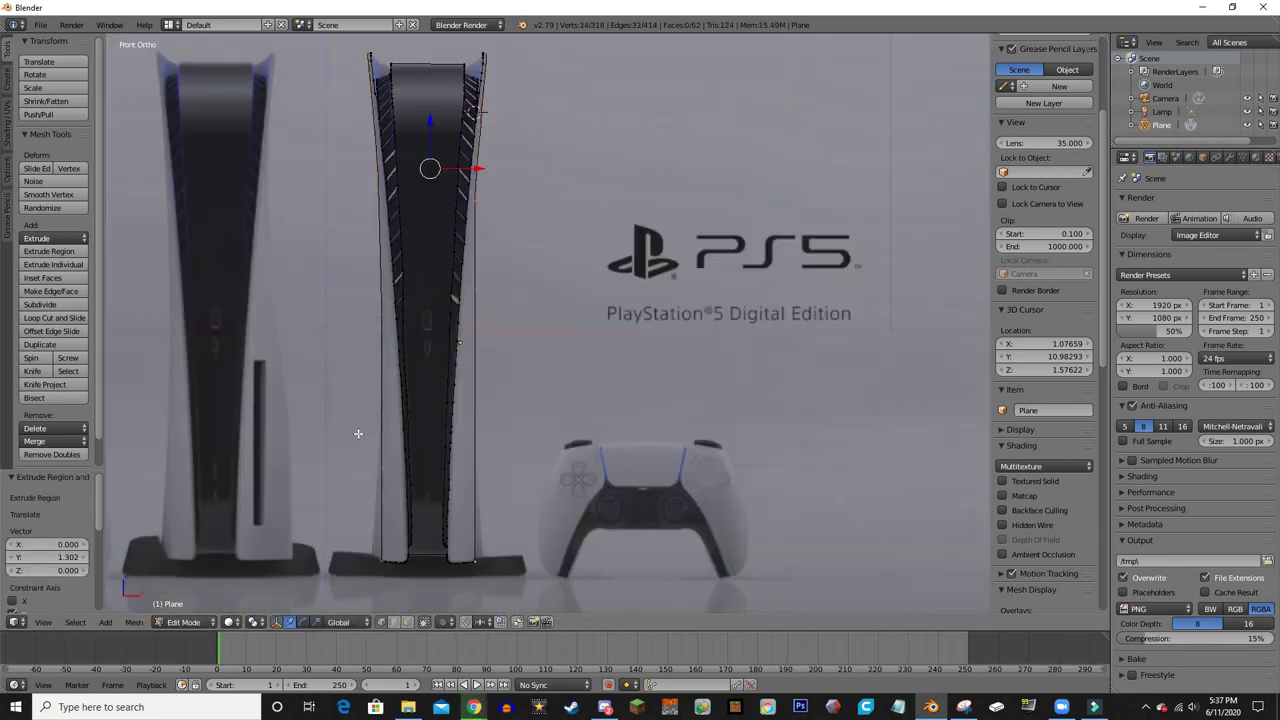
pyautogui.press('KP_3')
pyautogui.press('KP_1')
pyautogui.moveTo(389, 409); pyautogui.dragTo(508, 349, button='middle')
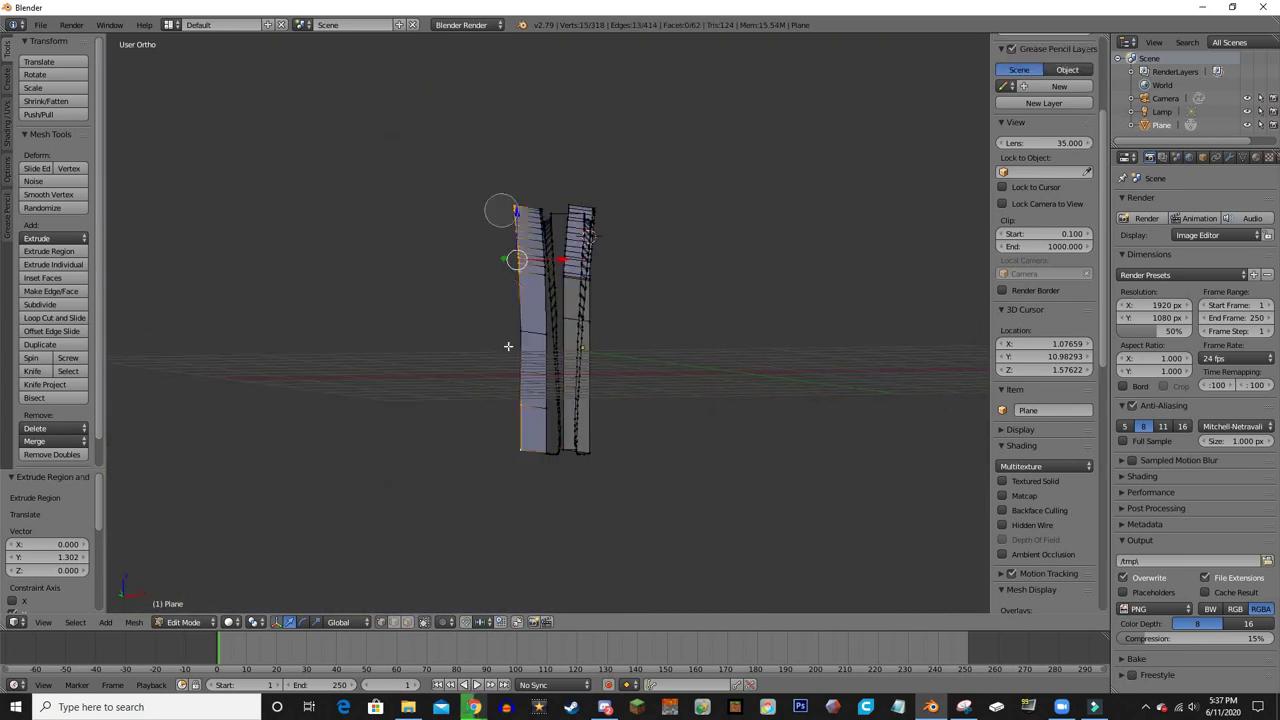
pyautogui.press('KP_1')
pyautogui.press('g')
pyautogui.press('x')
pyautogui.moveTo(576, 450); pyautogui.dragTo(646, 206, button='middle')
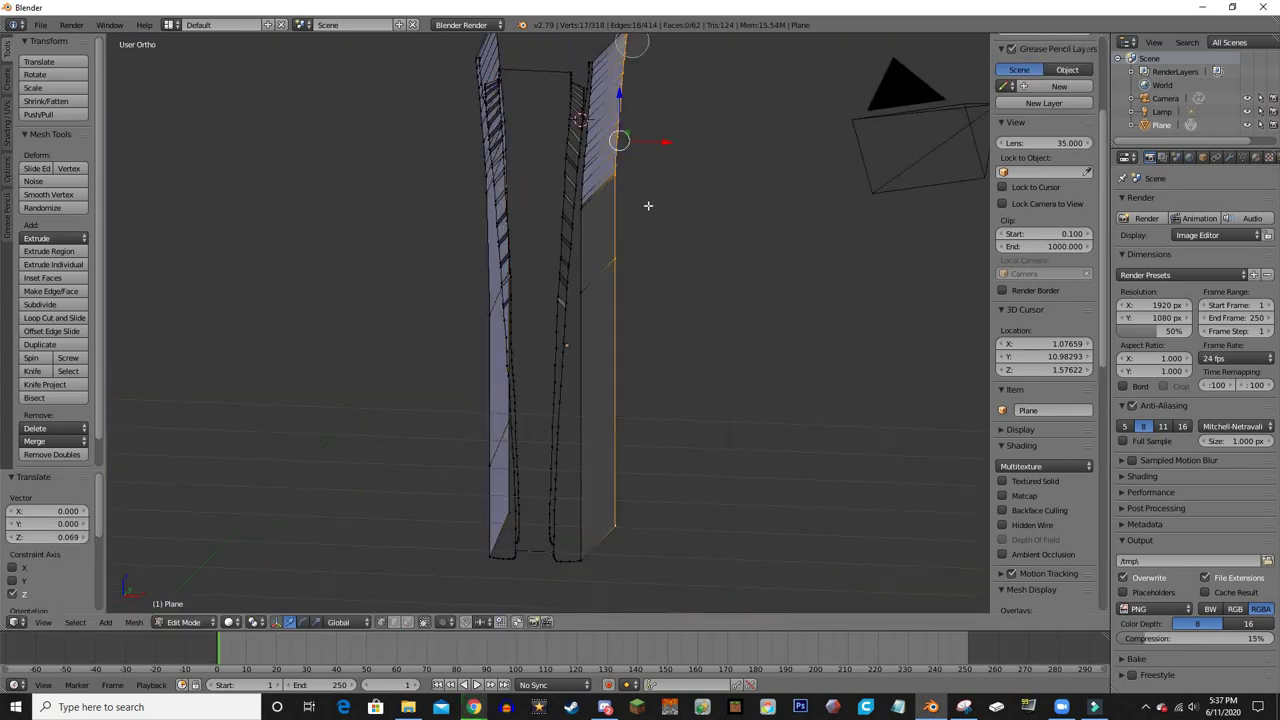
# - Cut a new edge loop into the wall and shift it -0.058 along X
pyautogui.press('KP_1')
pyautogui.press('g')
pyautogui.press('x')
pyautogui.moveTo(604, 467); pyautogui.dragTo(494, 417, button='middle')
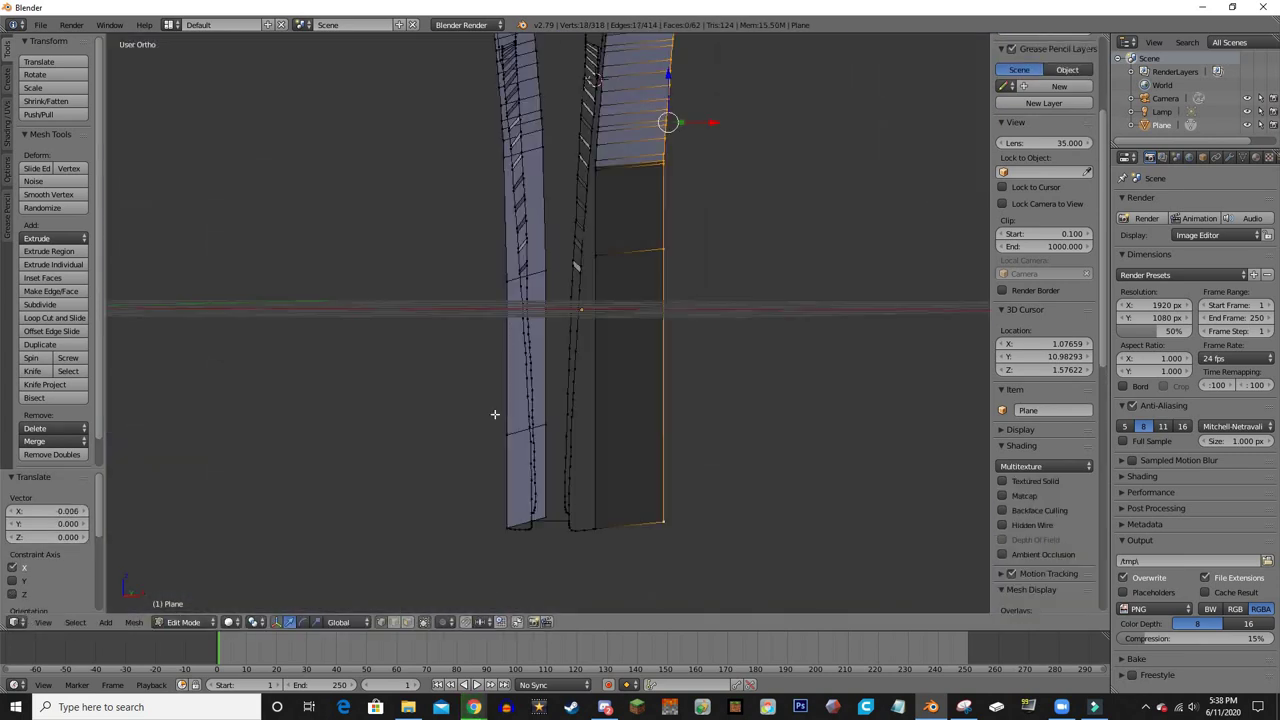
pyautogui.scroll(3, 494, 417)
pyautogui.hotkey('ctrl', 'r')
pyautogui.click(543, 463)
pyautogui.press('g')
pyautogui.press('x')
pyautogui.click(545, 485)
pyautogui.moveTo(545, 485); pyautogui.dragTo(507, 447, button='middle')
# - Add two more wall edge loops, sliding one along Y and the other along X
pyautogui.hotkey('ctrl', 'r')
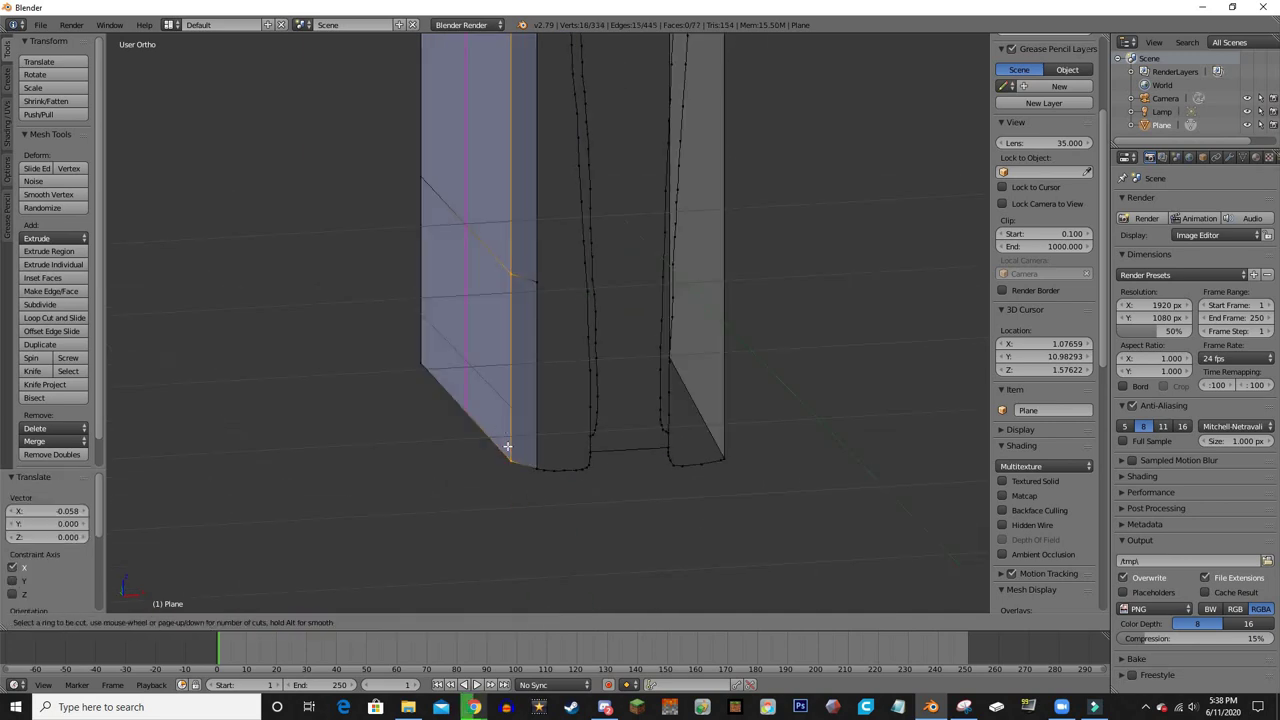
pyautogui.click(499, 471)
pyautogui.press('g')
pyautogui.press('y')
pyautogui.click(578, 482)
pyautogui.scroll(2, 582, 451)
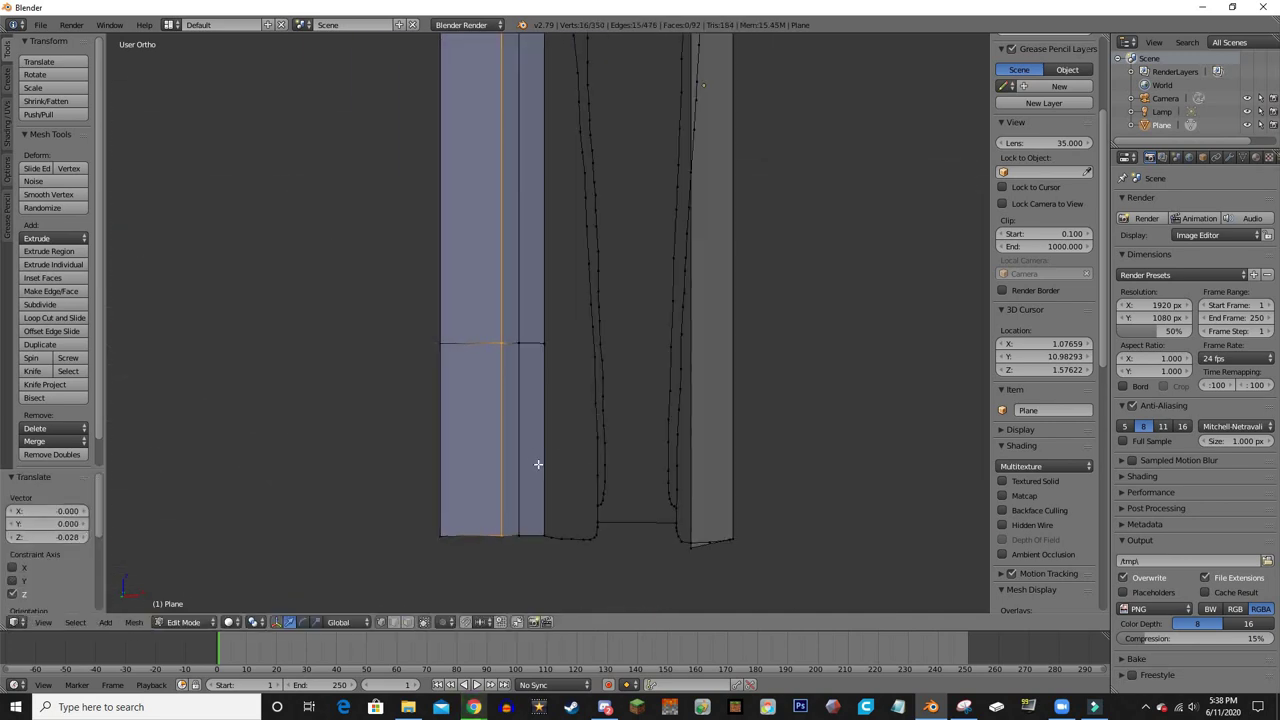
pyautogui.hotkey('ctrl', 'r')
pyautogui.click(451, 491)
pyautogui.moveTo(451, 491); pyautogui.dragTo(500, 491, button='middle')
pyautogui.press('g')
pyautogui.press('x')
pyautogui.click(515, 456)
# - Preview the mesh in Rendered shading, then return to solid shading in Edit Mode
pyautogui.hotkey('shift', 'z')
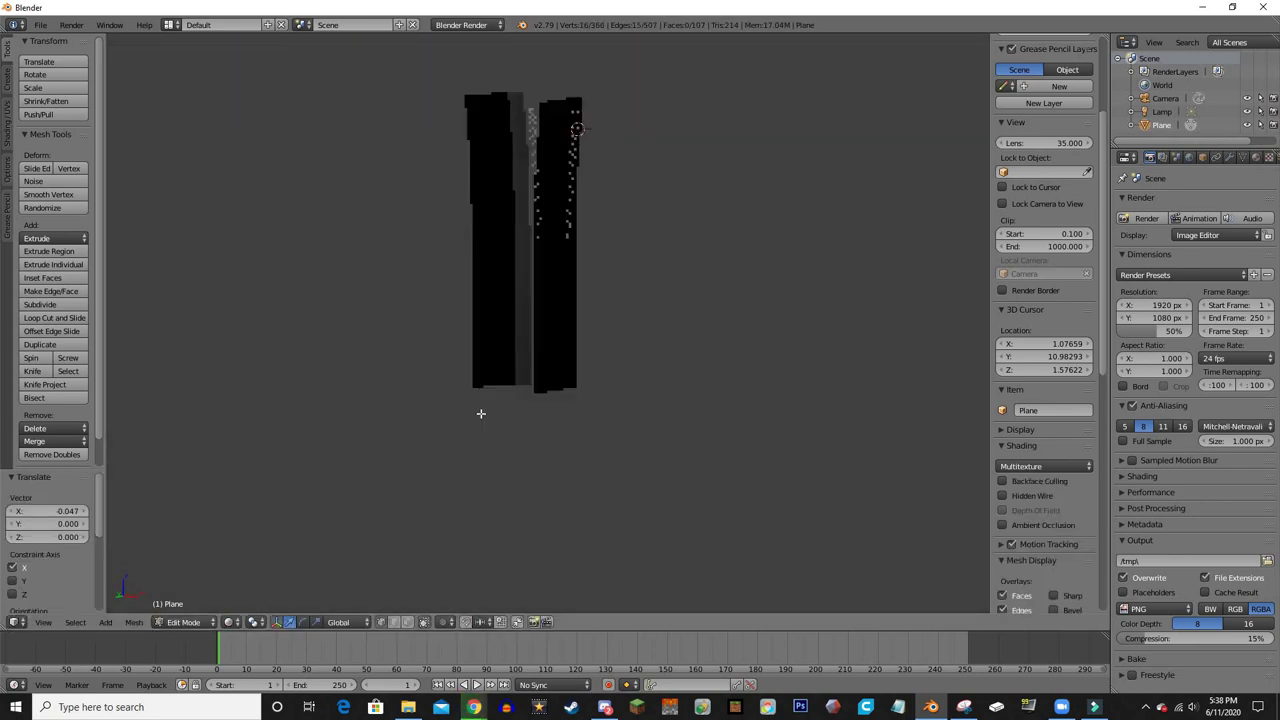
pyautogui.moveTo(480, 414); pyautogui.dragTo(493, 105, button='middle')
pyautogui.press('Tab')
pyautogui.click(243, 622)
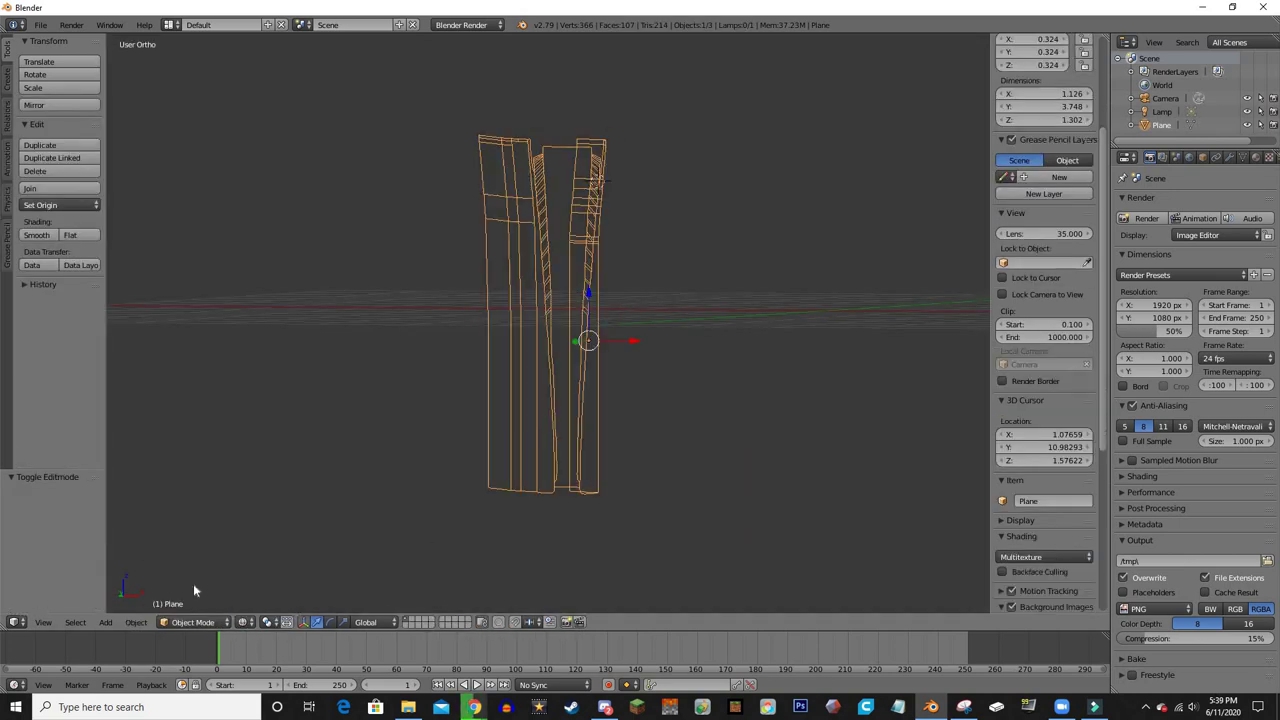
pyautogui.press('Tab')
pyautogui.press('z')
pyautogui.scroll(3, 471, 477)
# - Shift the selected edges 0.096 along X and check them from the front view
pyautogui.press('g')
pyautogui.press('x')
pyautogui.click(421, 520)
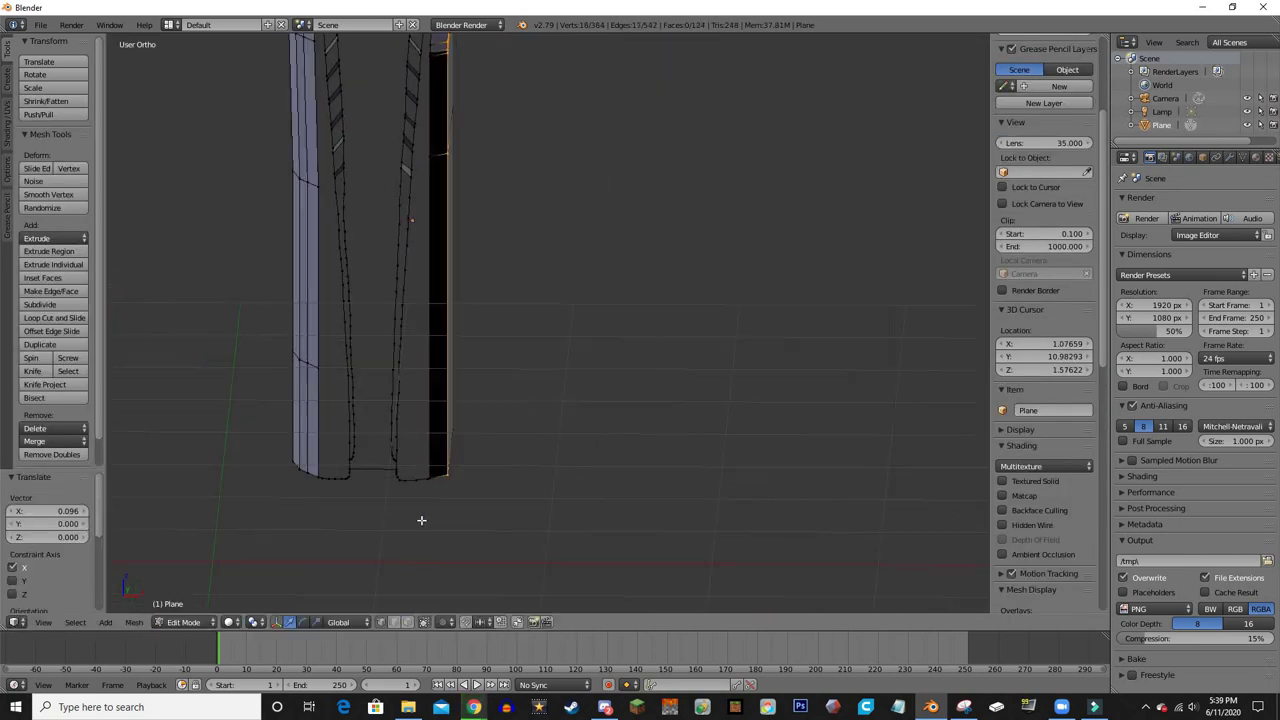
pyautogui.moveTo(421, 520); pyautogui.dragTo(492, 482, button='middle')
pyautogui.click(548, 467)
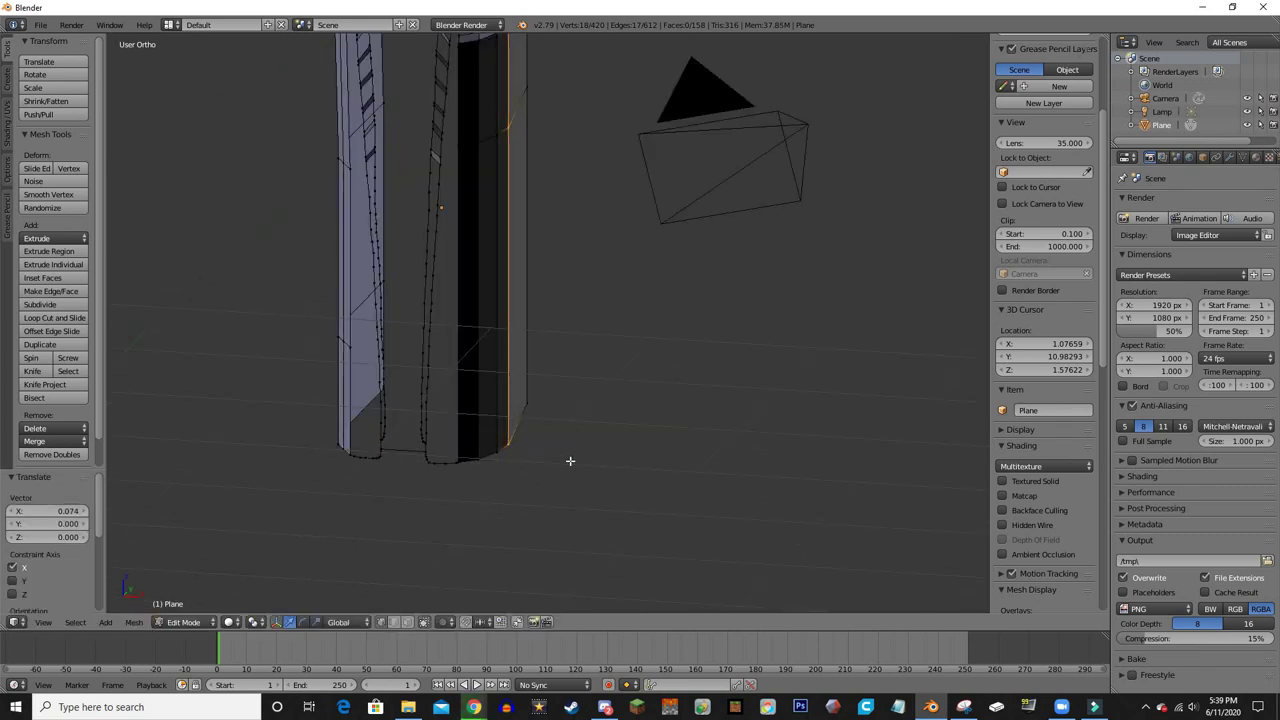
pyautogui.press('KP_1')
pyautogui.moveTo(600, 149); pyautogui.dragTo(585, 250, button='middle')
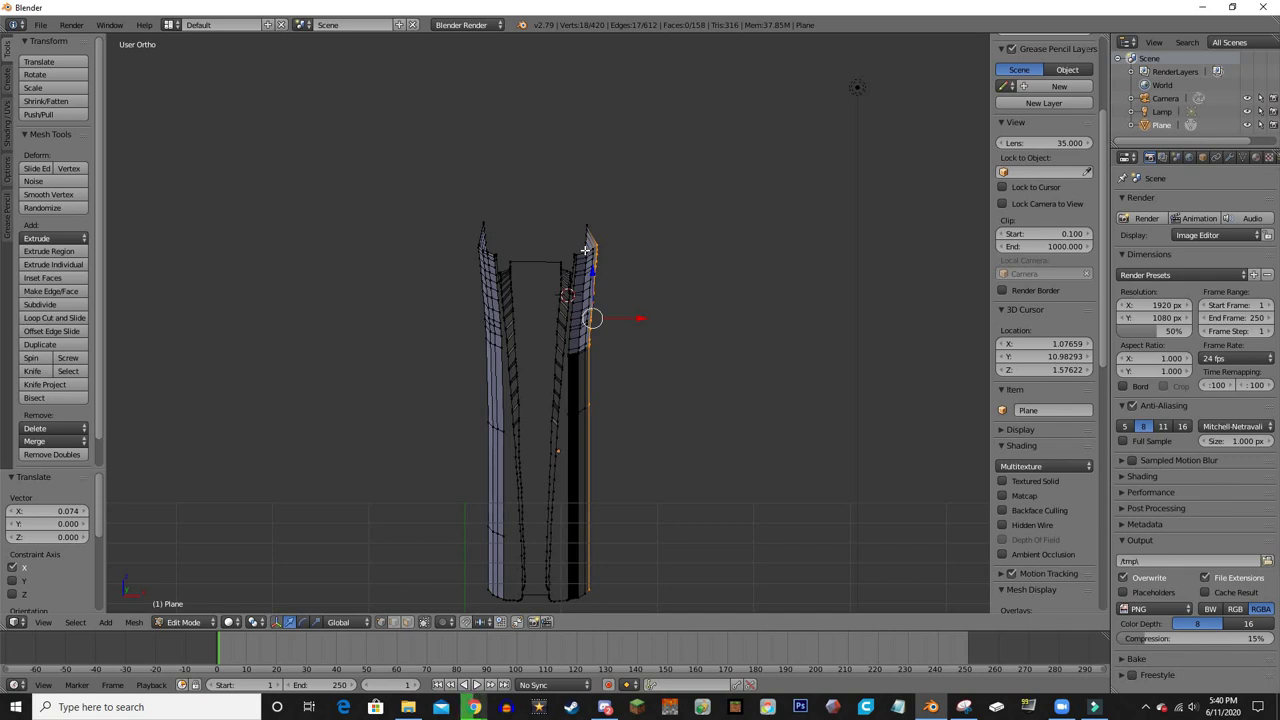
# - Fill the open gap in the console's side wall with a new face, checked against the front reference
pyautogui.press('KP_1')
pyautogui.scroll(5, 584, 325)
pyautogui.scroll(-4, 577, 286)
pyautogui.scroll(4, 506, 380)
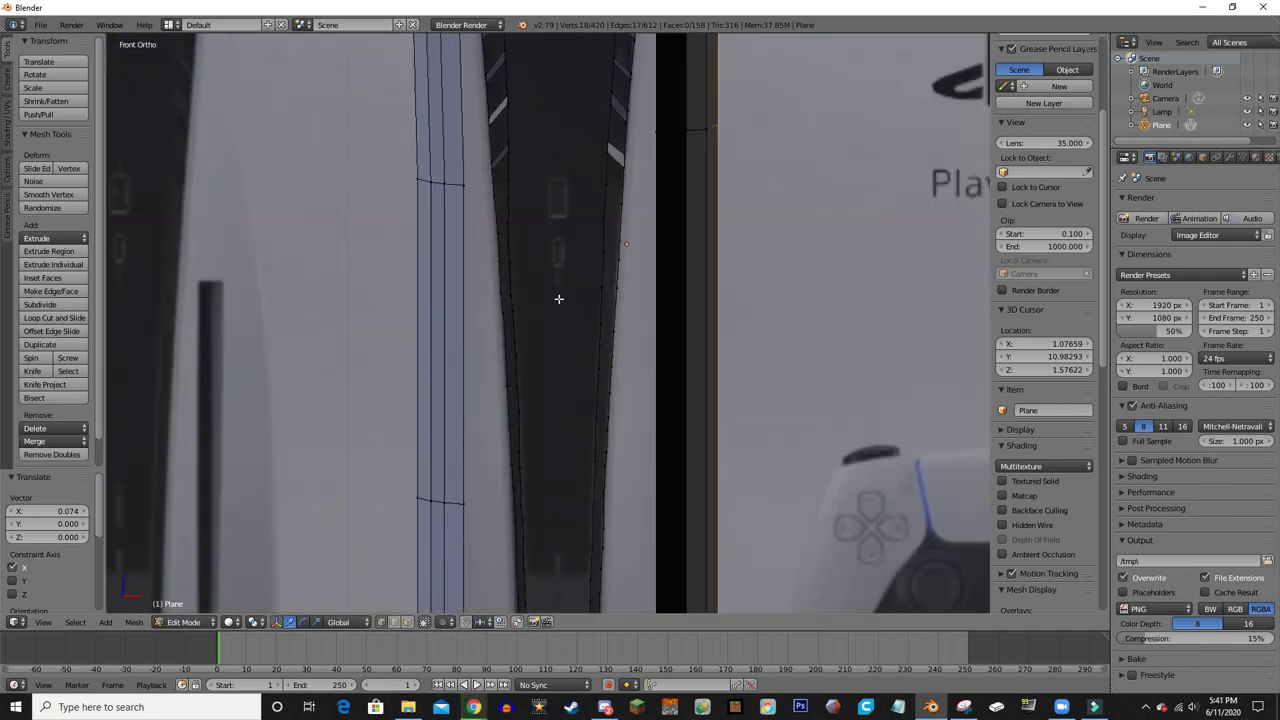
pyautogui.scroll(3, 605, 525)
pyautogui.keyDown('shift'); pyautogui.scroll(5, 577, 430); pyautogui.keyUp('shift')
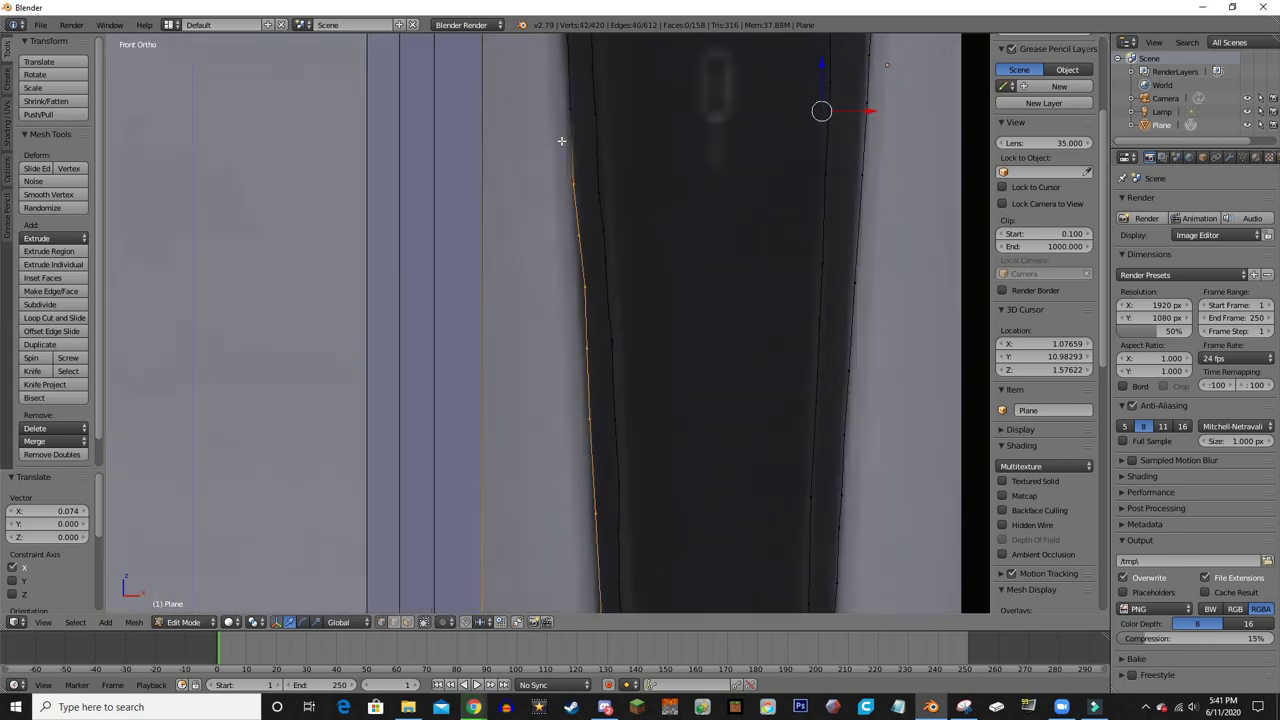
pyautogui.keyDown('shift'); pyautogui.scroll(5, 636, 387); pyautogui.keyUp('shift')
pyautogui.moveTo(557, 471); pyautogui.dragTo(450, 283, button='middle')
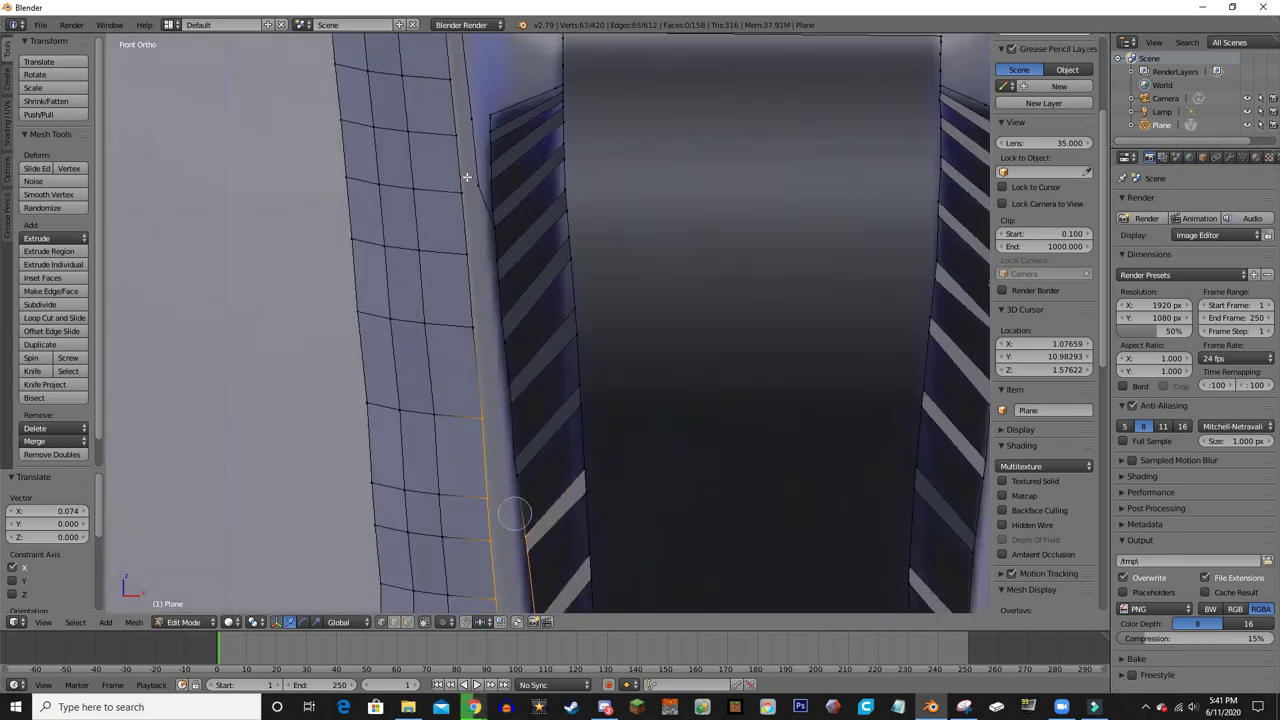
pyautogui.press('f')
# - In front view, select the linked inner vent edge loop with Ctrl+L
pyautogui.press('KP_1')
pyautogui.scroll(-4, 886, 189)
pyautogui.scroll(3, 651, 449)
pyautogui.scroll(3, 537, 294)
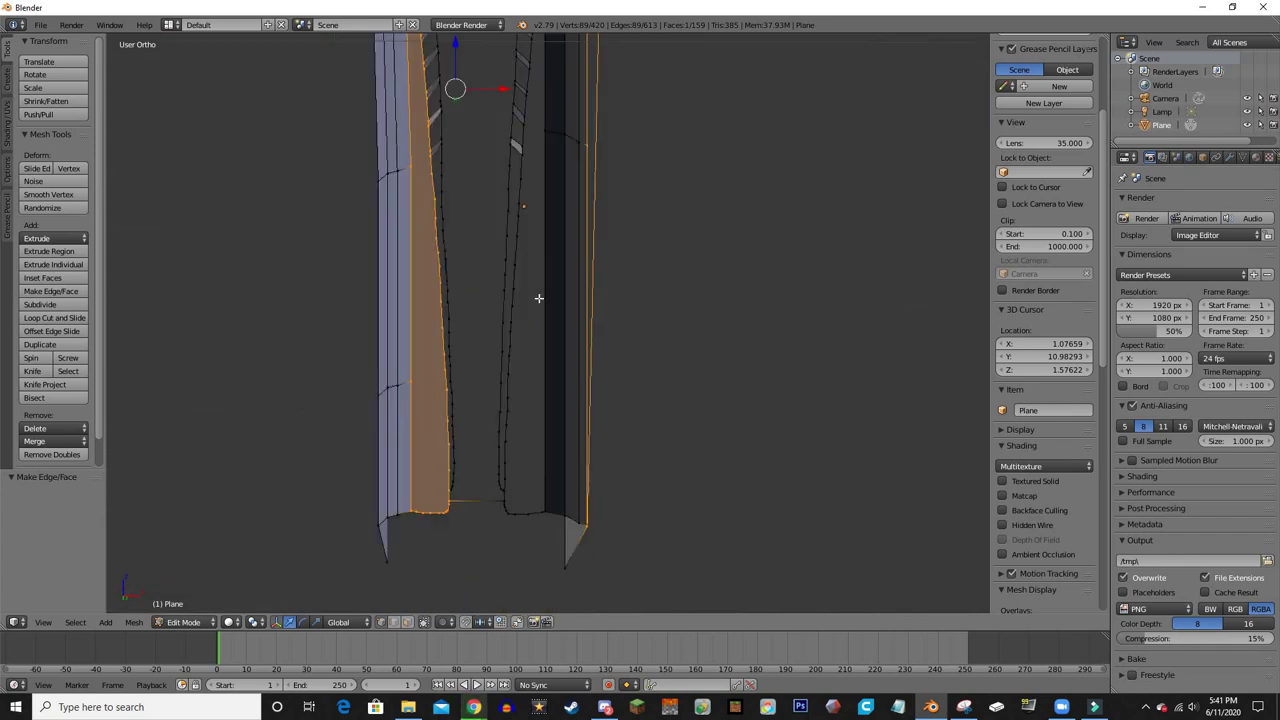
pyautogui.scroll(3, 484, 357)
pyautogui.keyDown('shift'); pyautogui.scroll(5, 484, 357); pyautogui.keyUp('shift')
pyautogui.scroll(-2, 534, 323)
pyautogui.keyDown('shift'); pyautogui.scroll(3, 531, 277); pyautogui.keyUp('shift')
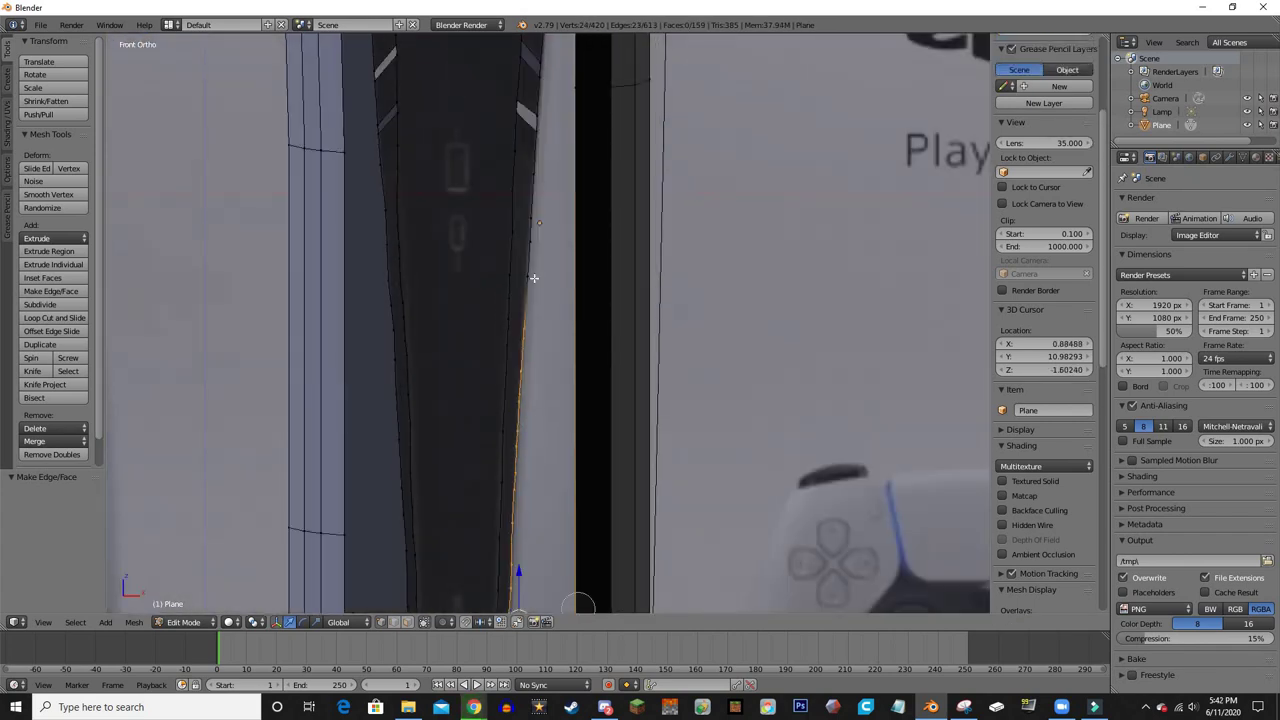
pyautogui.scroll(3, 504, 264)
pyautogui.scroll(-3, 504, 264)
pyautogui.scroll(-2, 545, 250)
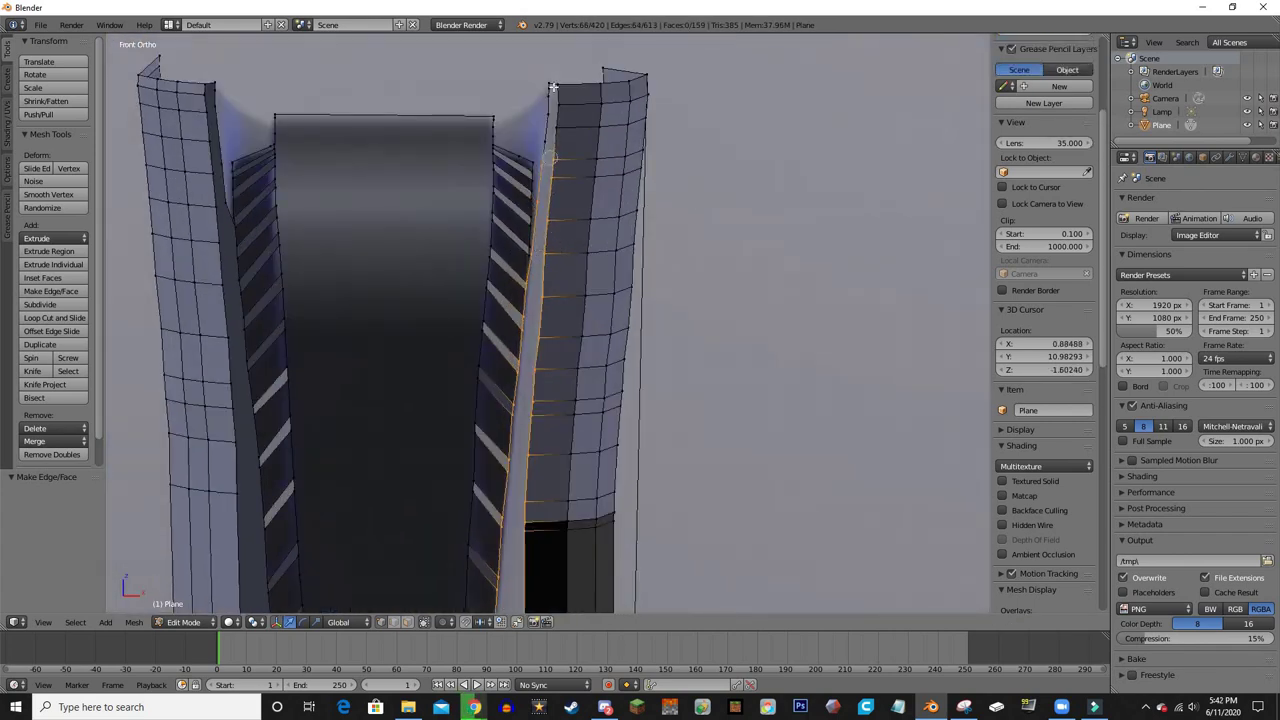
pyautogui.scroll(-3, 553, 87)
pyautogui.keyDown('shift'); pyautogui.scroll(-4, 520, 300); pyautogui.keyUp('shift')
pyautogui.scroll(4, 483, 540)
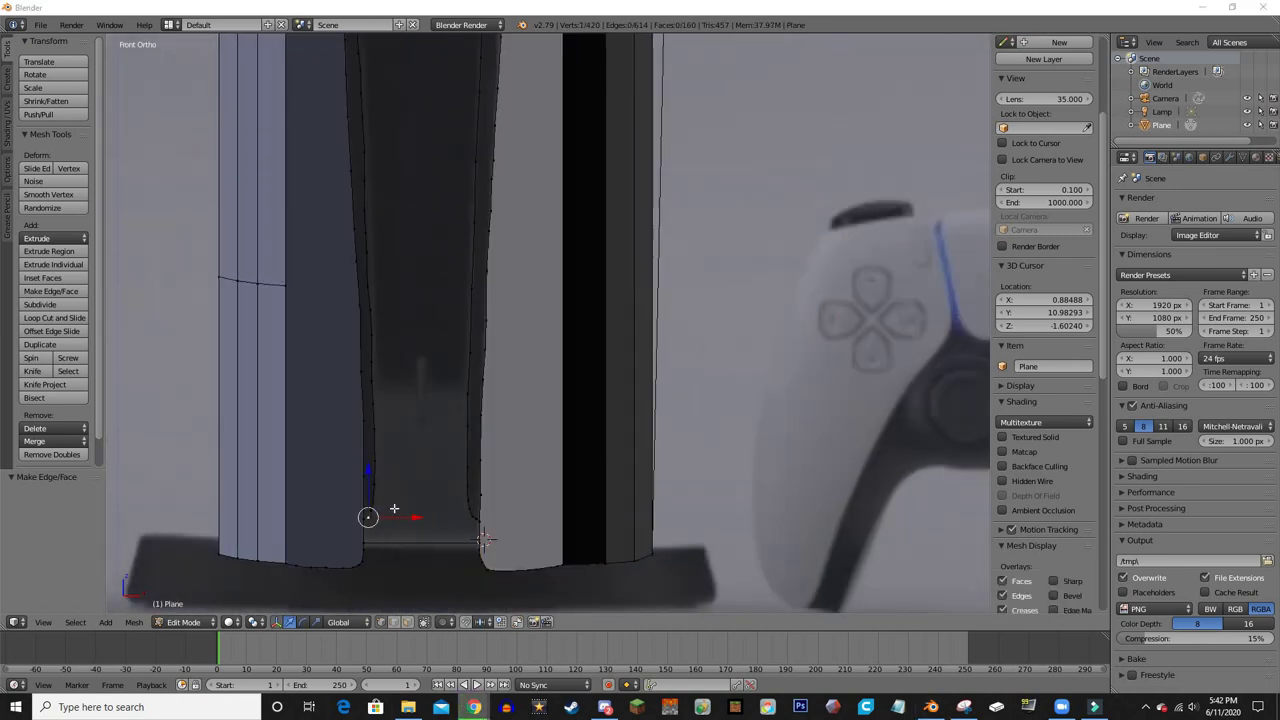
pyautogui.scroll(2, 394, 509)
pyautogui.click(386, 515)
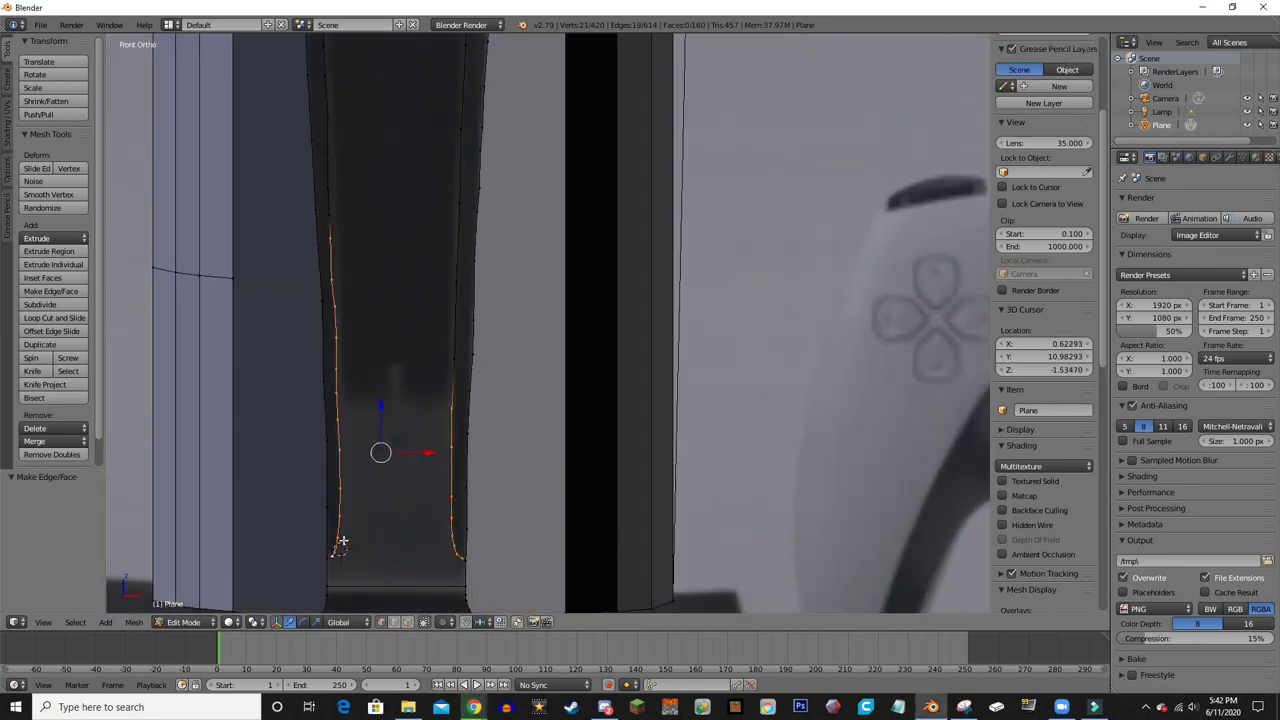
pyautogui.scroll(-3, 471, 400)
pyautogui.scroll(3, 490, 300)
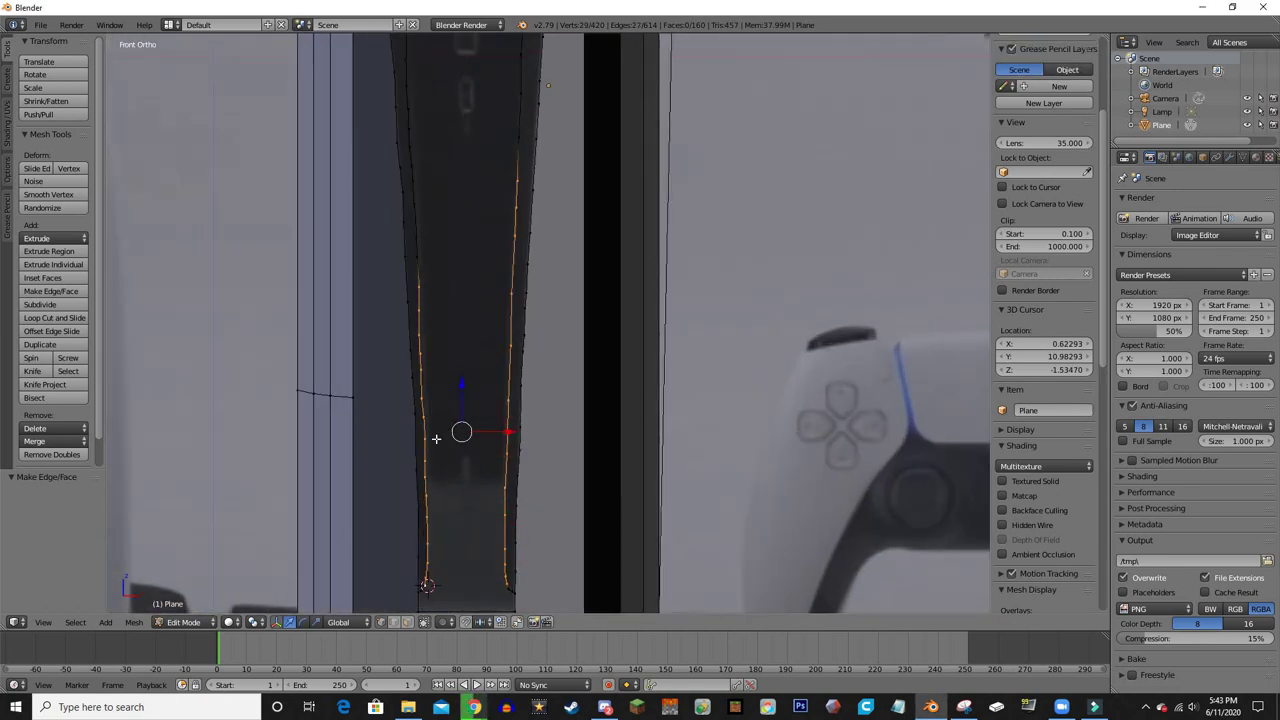
pyautogui.keyDown('shift'); pyautogui.scroll(3, 430, 410); pyautogui.keyUp('shift')
pyautogui.scroll(-2, 466, 240)
pyautogui.hotkey('ctrl', 'l')
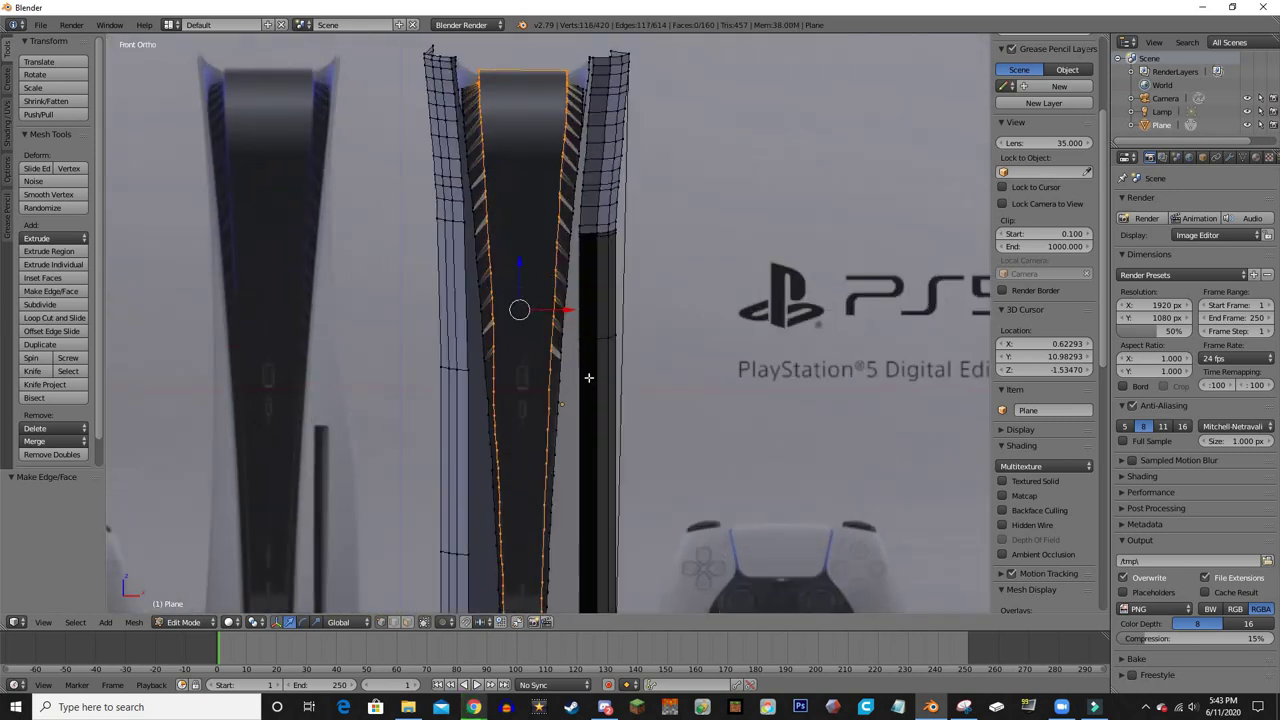
# - Fill another face between the vent-strip edges and the side wall
pyautogui.press('f')
pyautogui.moveTo(588, 377); pyautogui.dragTo(274, 485, button='middle')
pyautogui.click(236, 533)
pyautogui.moveTo(236, 533); pyautogui.dragTo(426, 428, button='middle')
pyautogui.scroll(3, 400, 450)
pyautogui.scroll(-3, 420, 430)
pyautogui.press('KP_1')
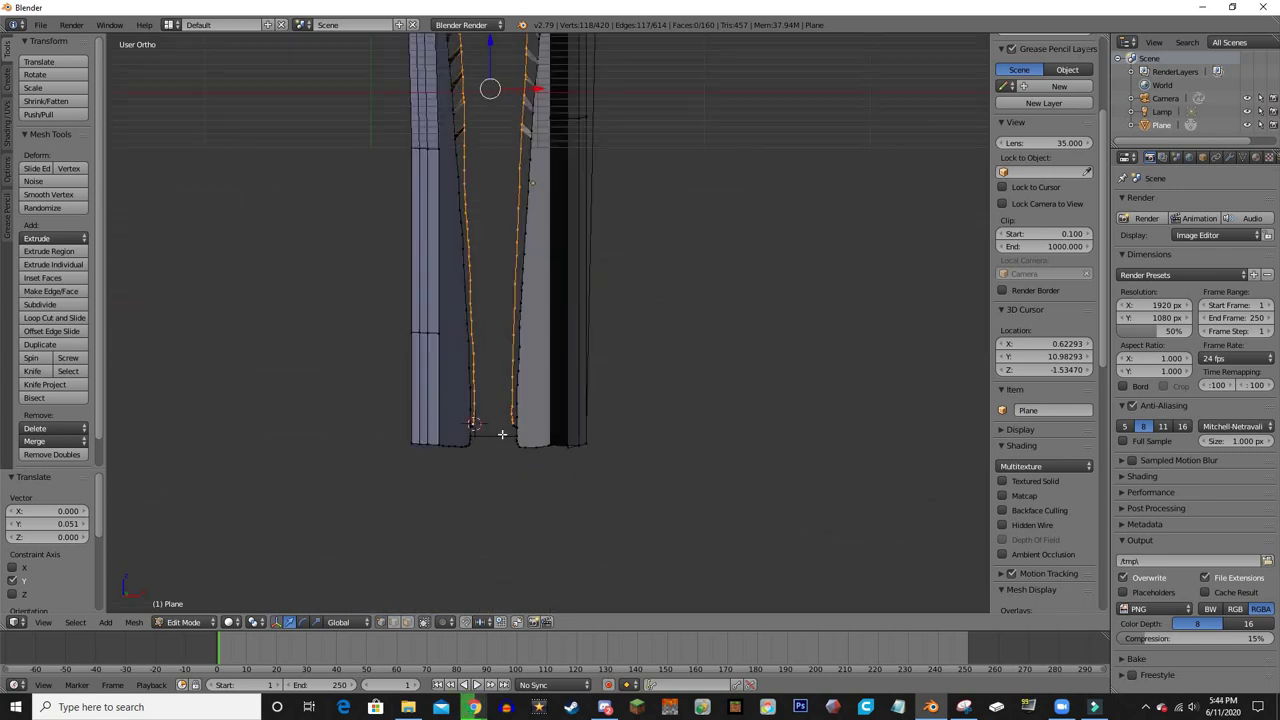
pyautogui.scroll(5, 491, 89)
pyautogui.scroll(-3, 617, 349)
# - Join two base vertices with an edge and extrude it upward three times into a stepped strip
pyautogui.rightClick(546, 466)
pyautogui.keyDown('shift'); pyautogui.rightClick(294, 480); pyautogui.keyUp('shift')
pyautogui.press('f')
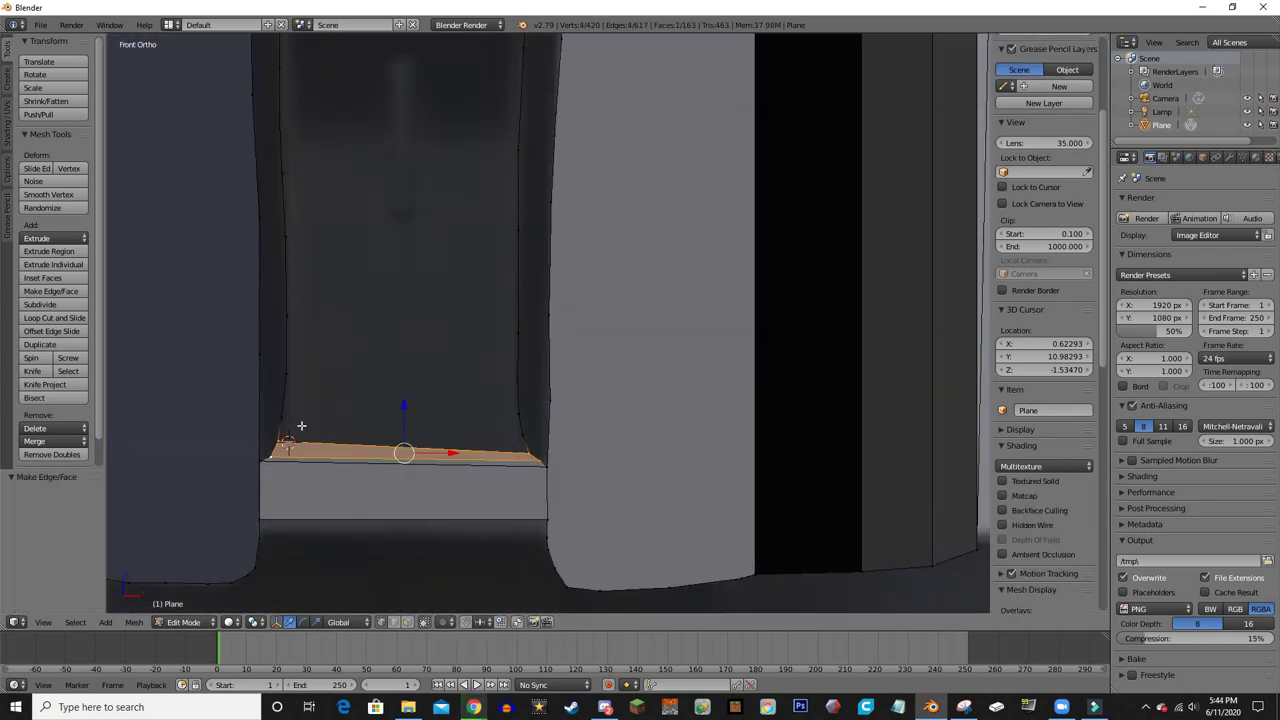
pyautogui.press('e')
pyautogui.click(289, 337)
pyautogui.press('e')
pyautogui.click(317, 277)
pyautogui.press('e')
pyautogui.click(317, 180)
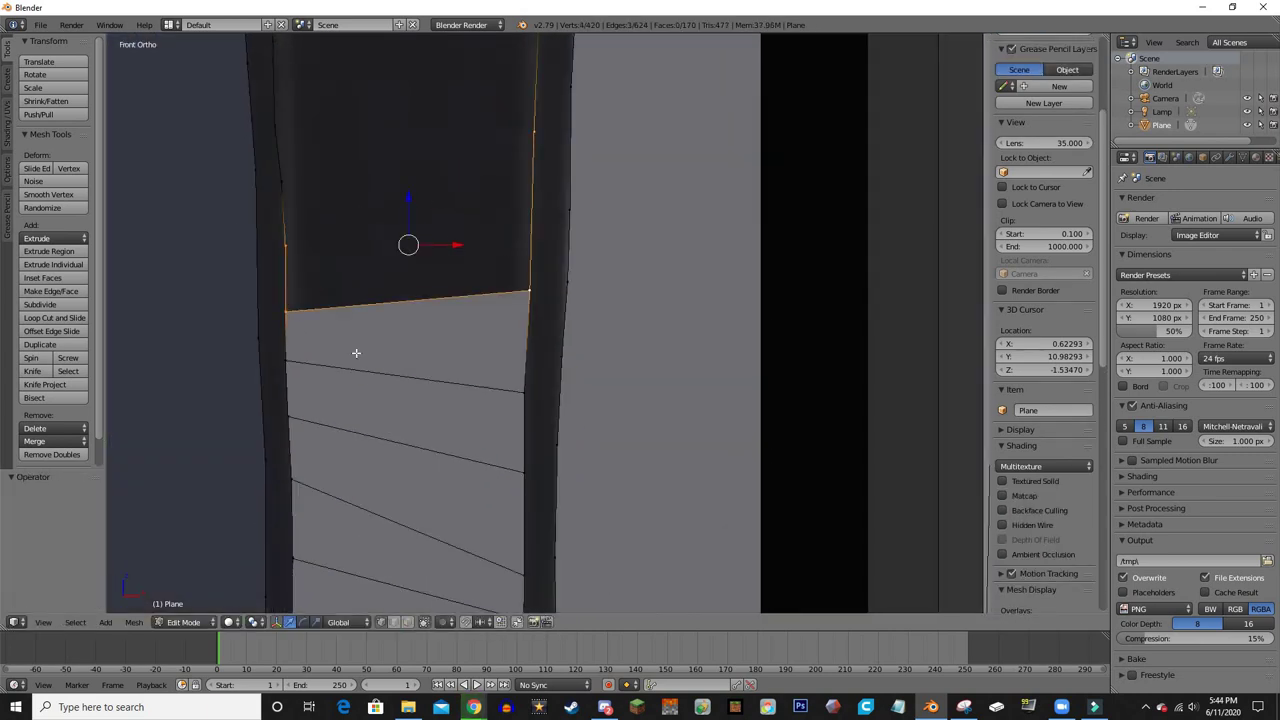
# - Fill the remaining gaps at the strip's top, including the diagonal one, with new faces
pyautogui.scroll(-2, 449, 217)
pyautogui.scroll(2, 414, 380)
pyautogui.press('f')
pyautogui.rightClick(564, 215)
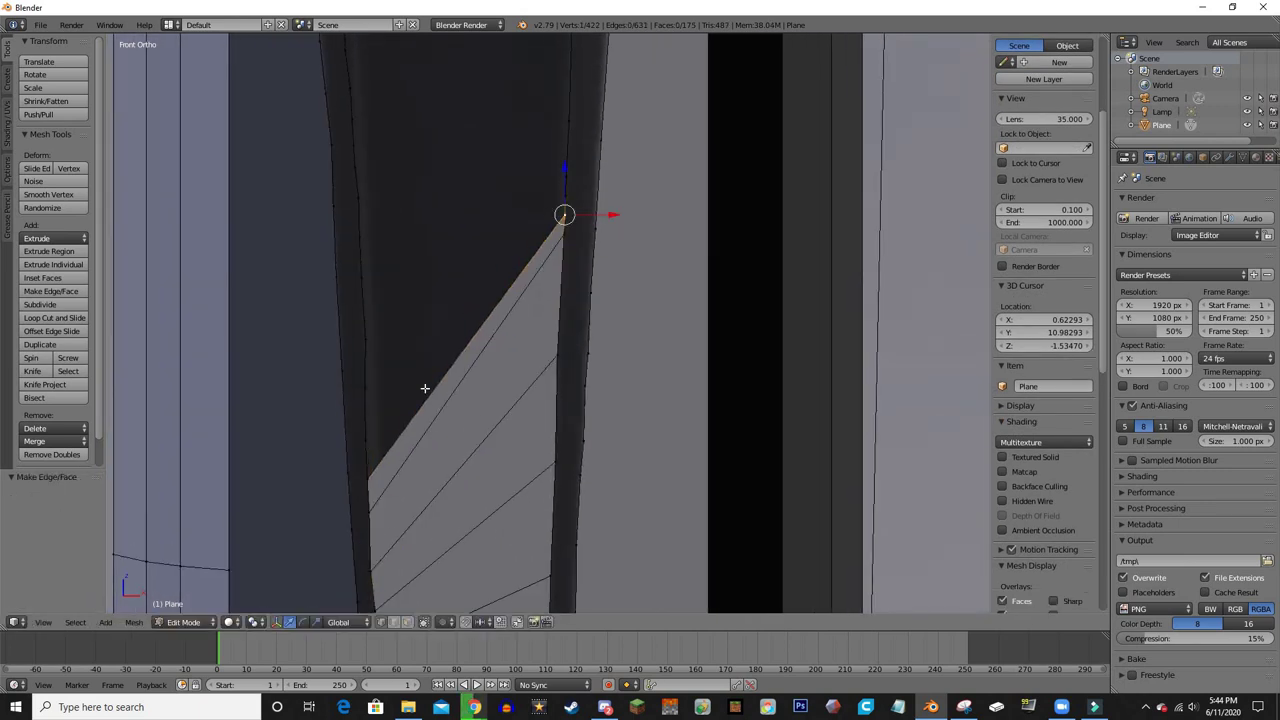
pyautogui.press('f')
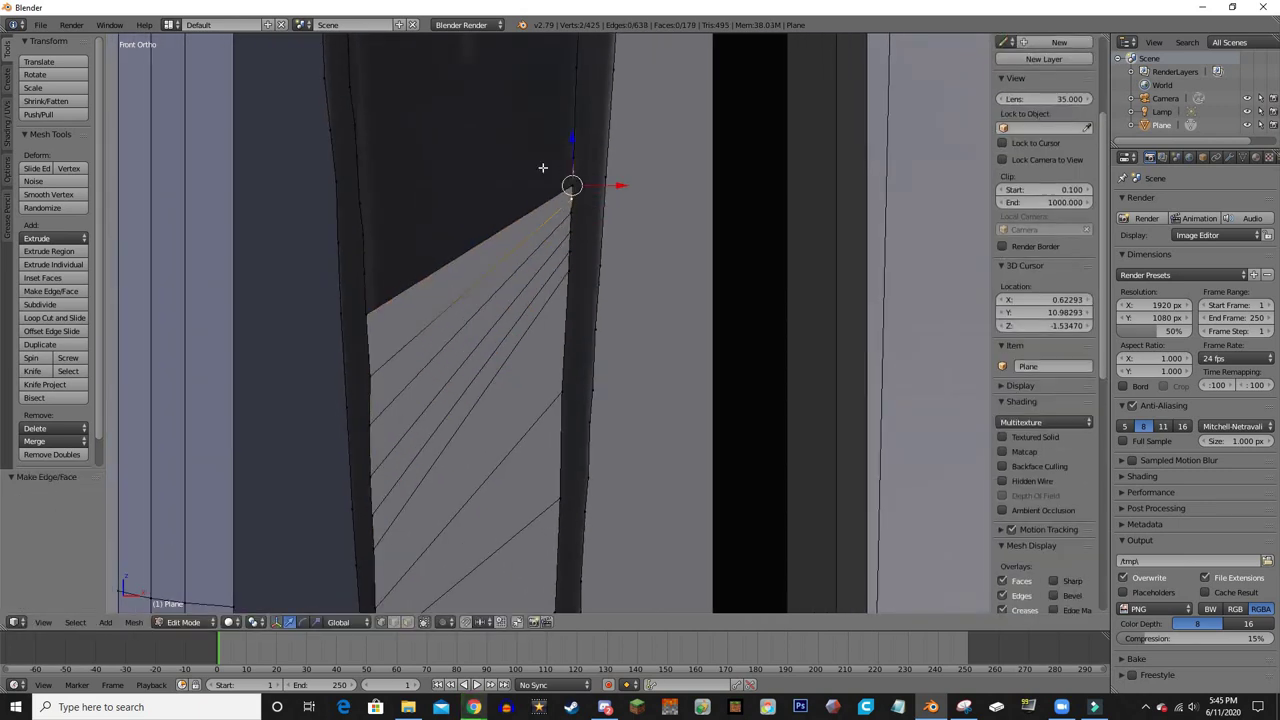
# - Add a loop cut across the new strip of faces
pyautogui.rightClick(353, 281)
pyautogui.hotkey('ctrl', 'r')
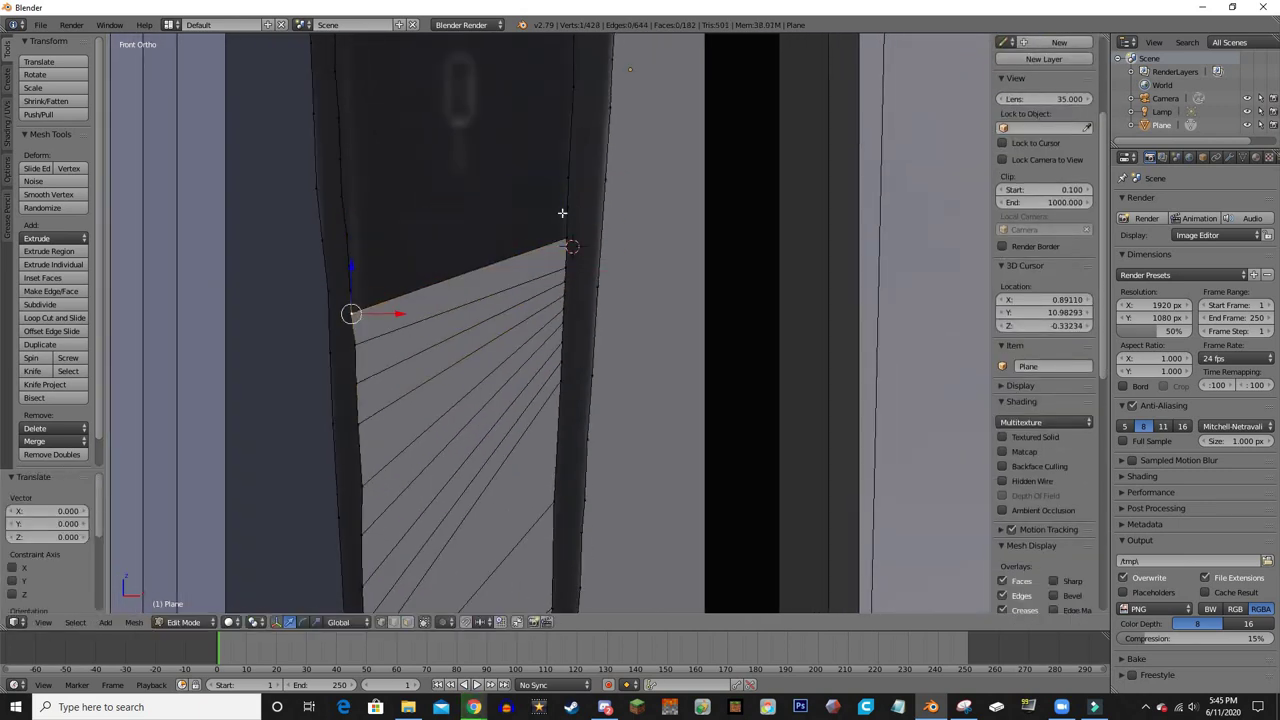
pyautogui.scroll(1, 511, 313)
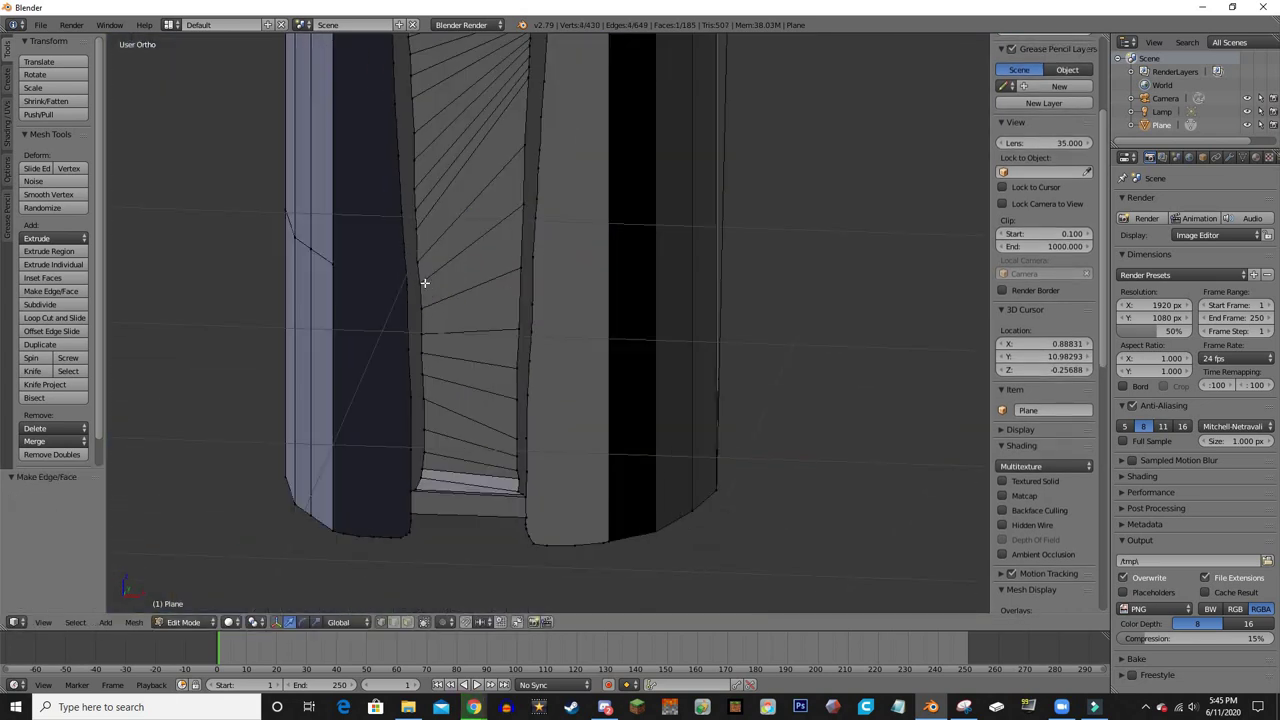
pyautogui.moveTo(368, 345)
pyautogui.mouseDown(button='middle')
pyautogui.moveTo(475, 315)
pyautogui.moveTo(446, 377)
pyautogui.mouseUp(button='middle')
pyautogui.scroll(3, 546, 334)
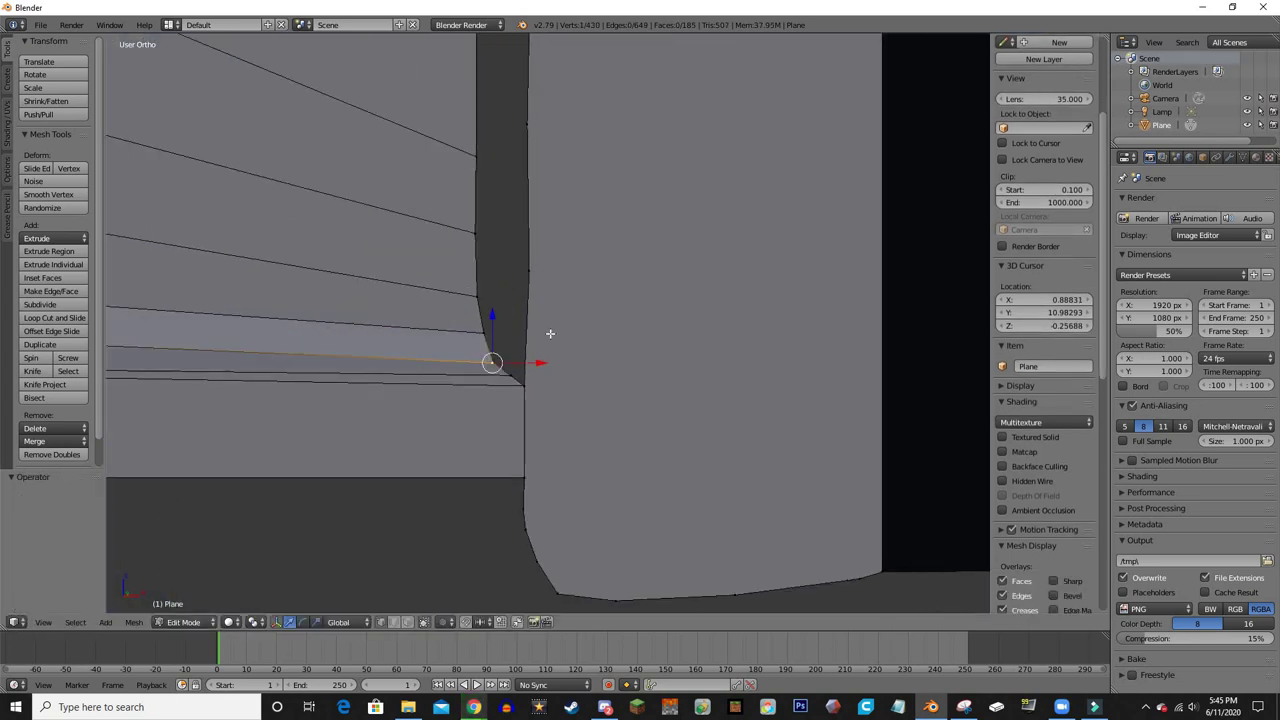
pyautogui.moveTo(546, 334)
pyautogui.mouseDown(button='middle')
pyautogui.moveTo(351, 323)
pyautogui.moveTo(218, 292)
pyautogui.mouseUp(button='middle')
pyautogui.moveTo(505, 398)
pyautogui.mouseDown(button='middle')
pyautogui.moveTo(371, 429)
pyautogui.moveTo(637, 420)
pyautogui.mouseUp(button='middle')
# - Move the corner vertex back along Y in wireframe to slant the vent recess
pyautogui.click(637, 420)
pyautogui.press('z')
pyautogui.press('g')
pyautogui.press('y')
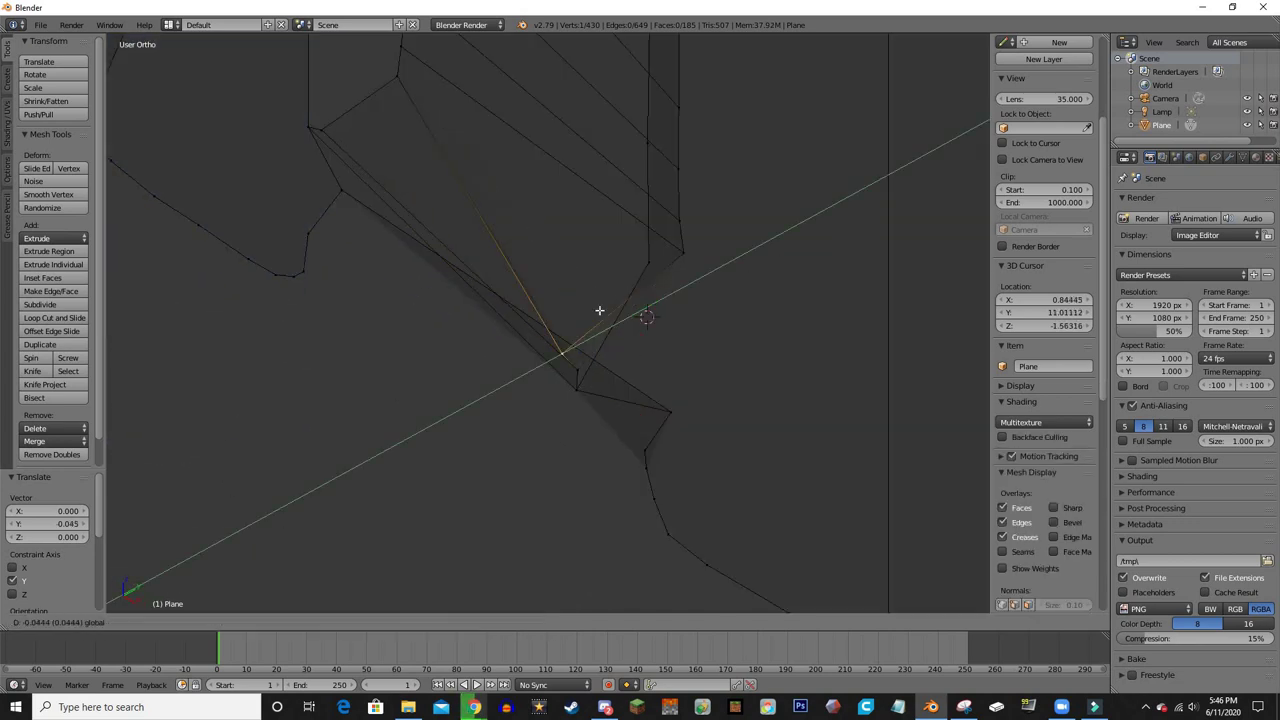
pyautogui.press('z')
pyautogui.press('z')
pyautogui.press('z')
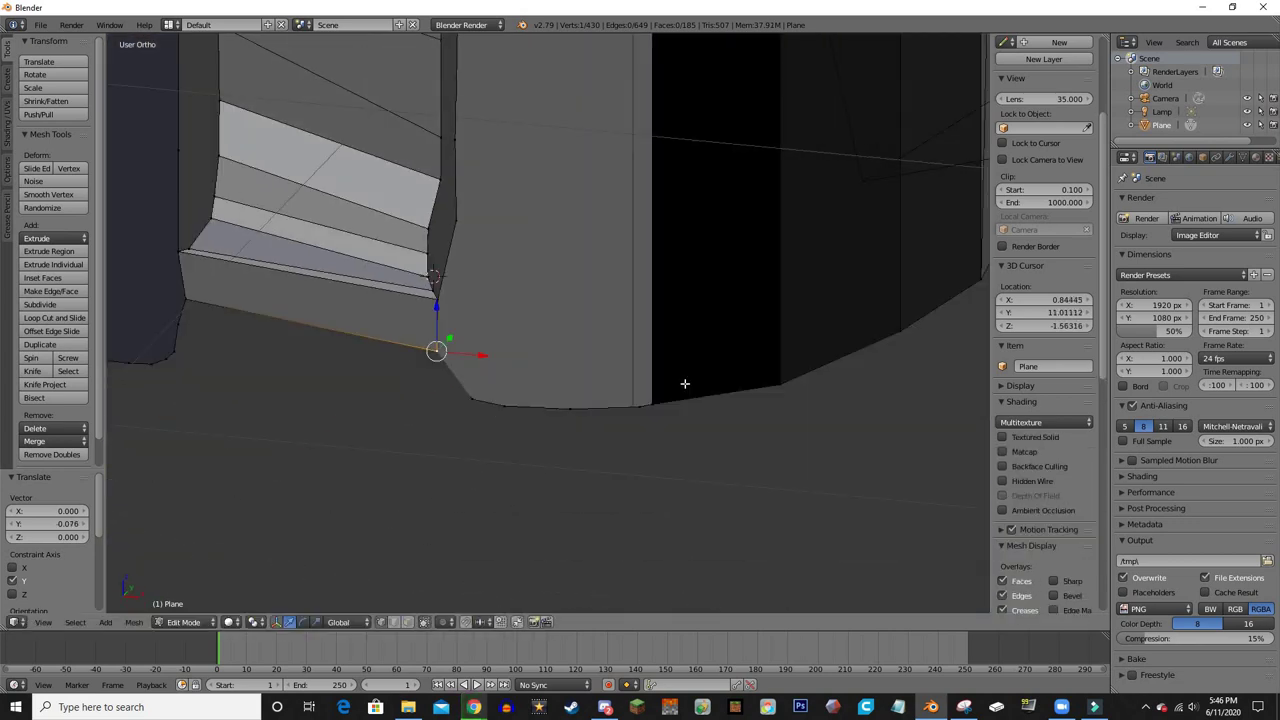
pyautogui.press('z')
pyautogui.moveTo(683, 380); pyautogui.dragTo(400, 411, button='middle')
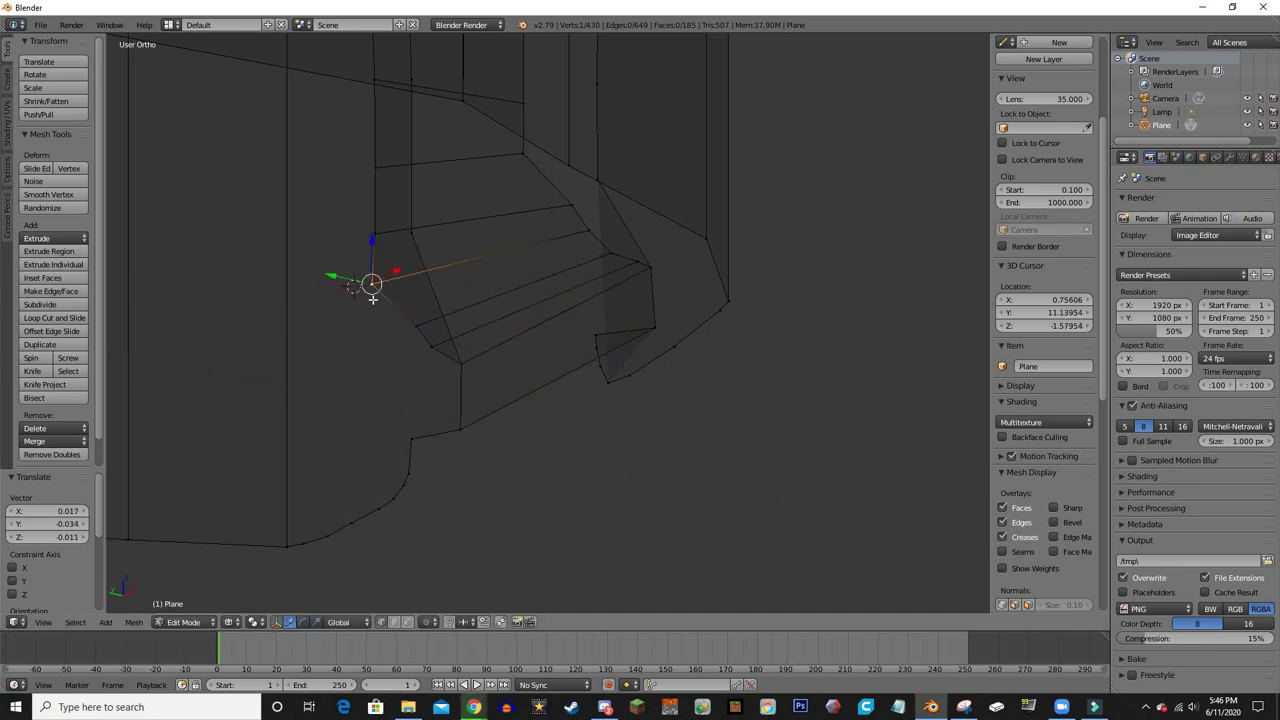
pyautogui.press('z')
pyautogui.moveTo(372, 298)
pyautogui.mouseDown(button='middle')
pyautogui.moveTo(748, 271)
pyautogui.moveTo(520, 337)
pyautogui.mouseUp(button='middle')
pyautogui.press('z')
pyautogui.press('g')
pyautogui.press('y')
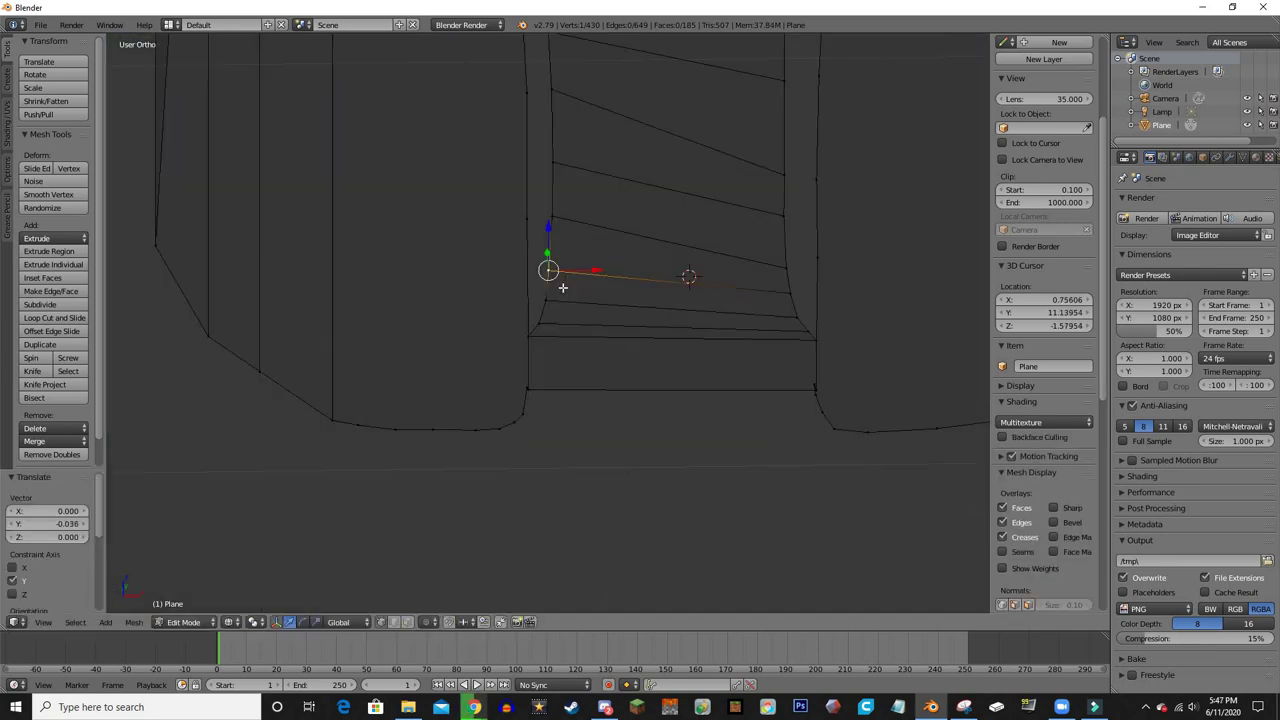
pyautogui.press('KP_1')
# - Nudge the selected vertex slightly sideways along X
pyautogui.press('z')
pyautogui.press('g')
pyautogui.press('x')
pyautogui.click(556, 408)
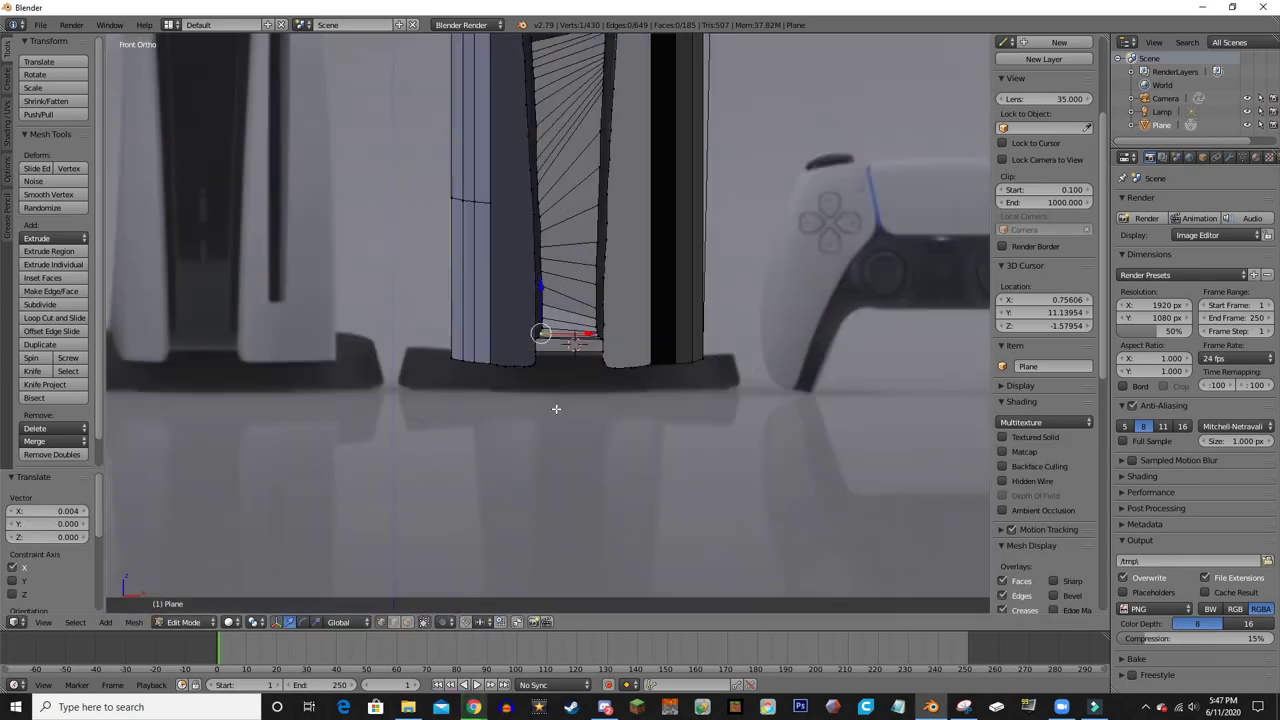
pyautogui.scroll(5, 556, 408)
# - Slide a vertex along the wall edge and fill faces across the centre recess gaps
pyautogui.hotkey('shift', 'v')
pyautogui.click(748, 253)
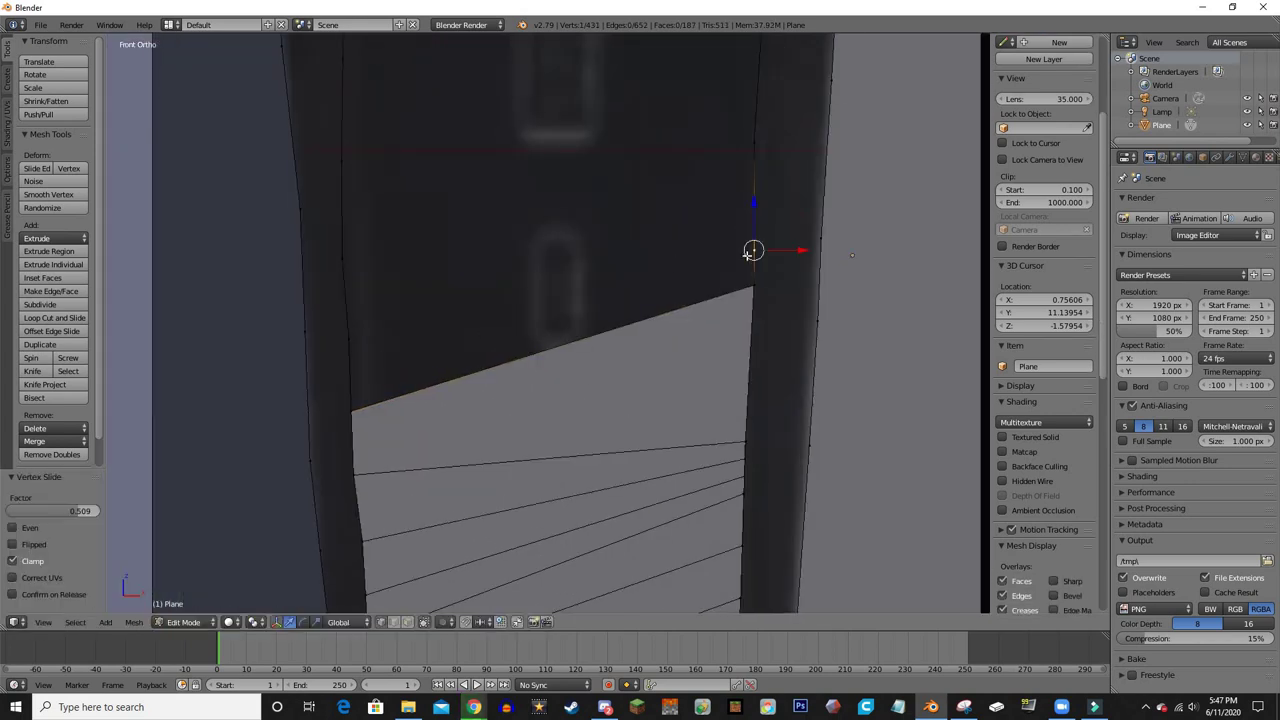
pyautogui.press('f')
pyautogui.press('f')
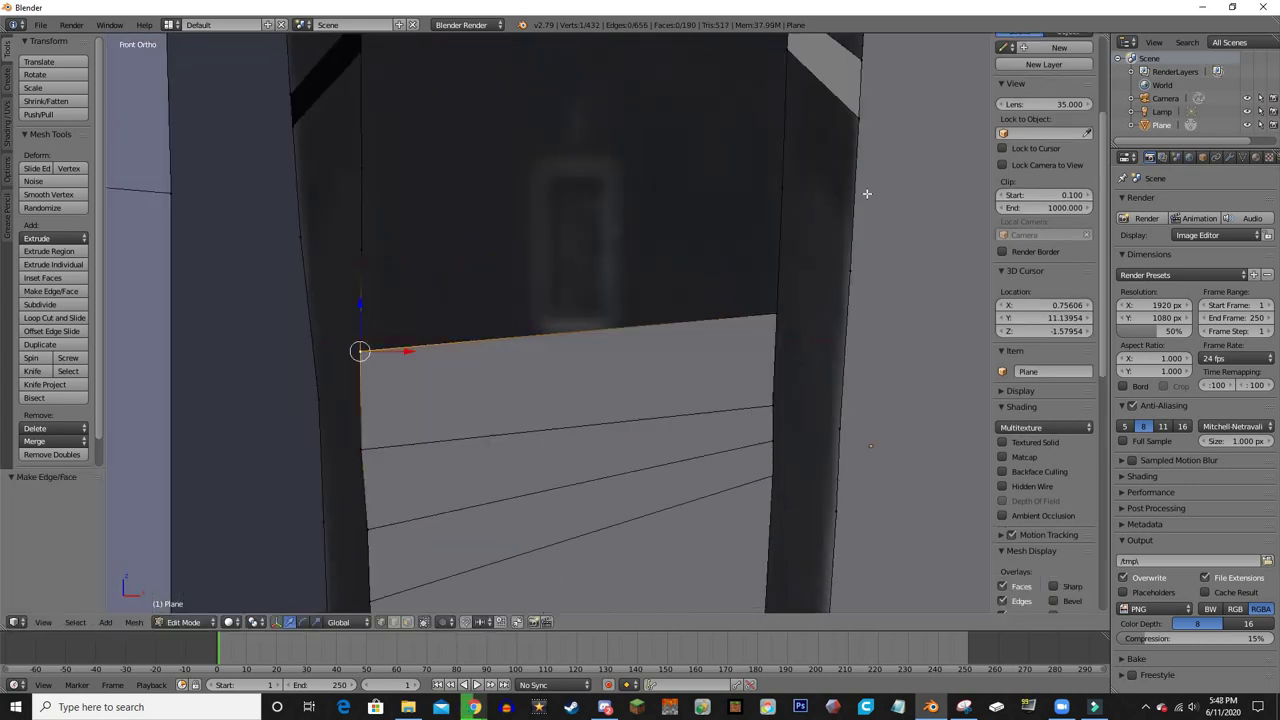
pyautogui.moveTo(866, 193)
pyautogui.keyDown('shift'); pyautogui.mouseDown(button='middle')
pyautogui.moveTo(699, 396)
pyautogui.moveTo(657, 271)
pyautogui.mouseUp(button='middle'); pyautogui.keyUp('shift')
pyautogui.press('f')
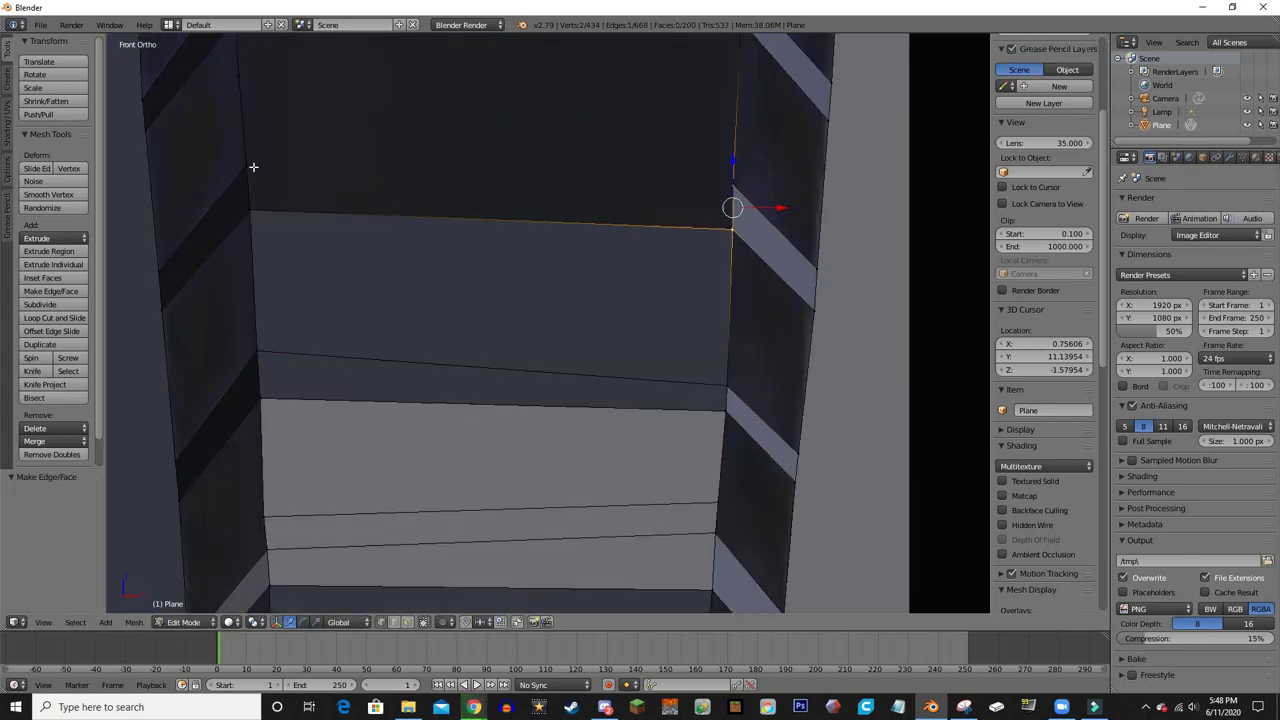
pyautogui.keyDown('shift'); pyautogui.moveTo(253, 167); pyautogui.dragTo(246, 363, button='middle'); pyautogui.keyUp('shift')
pyautogui.press('f')
pyautogui.moveTo(734, 294)
pyautogui.keyDown('shift'); pyautogui.mouseDown(button='middle')
pyautogui.moveTo(723, 477)
pyautogui.moveTo(759, 416)
pyautogui.mouseUp(button='middle'); pyautogui.keyUp('shift')
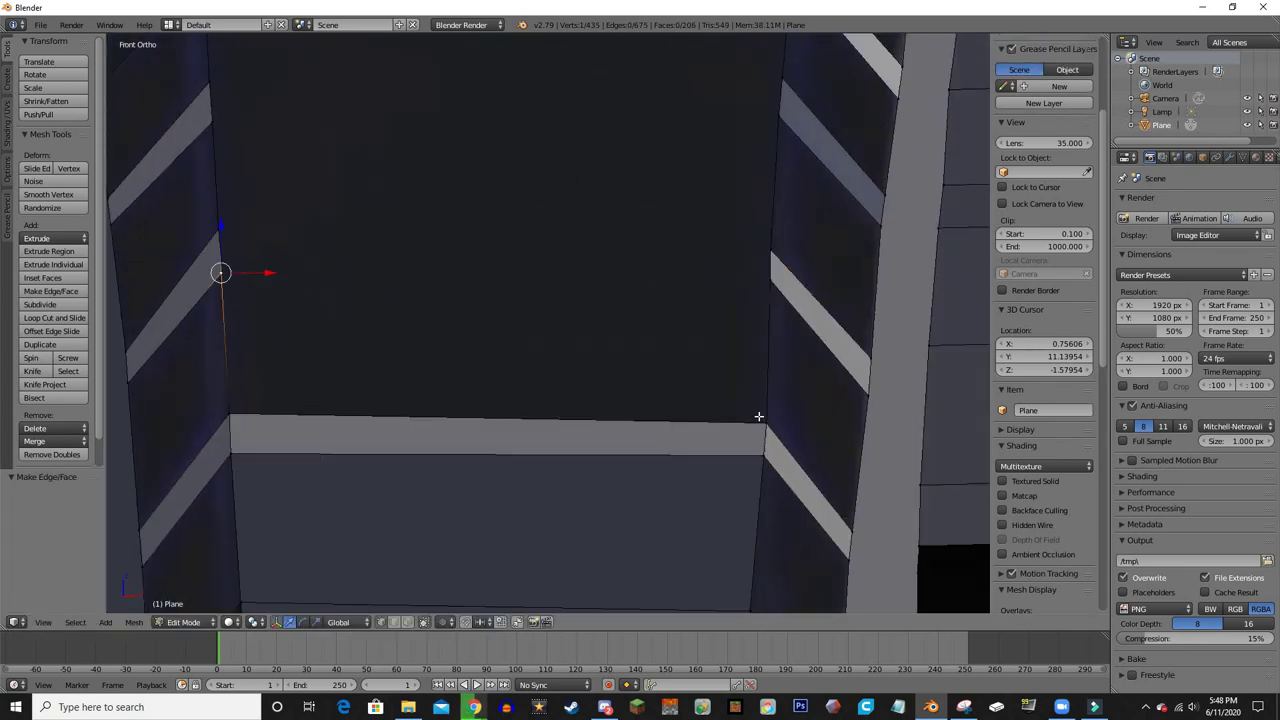
pyautogui.keyDown('shift'); pyautogui.moveTo(573, 187); pyautogui.dragTo(813, 221, button='middle'); pyautogui.keyUp('shift')
pyautogui.press('f')
# - Add a horizontal edge loop across the centre strip
pyautogui.hotkey('ctrl', 'r')
pyautogui.click(337, 353)
pyautogui.scroll(-2, 337, 353)
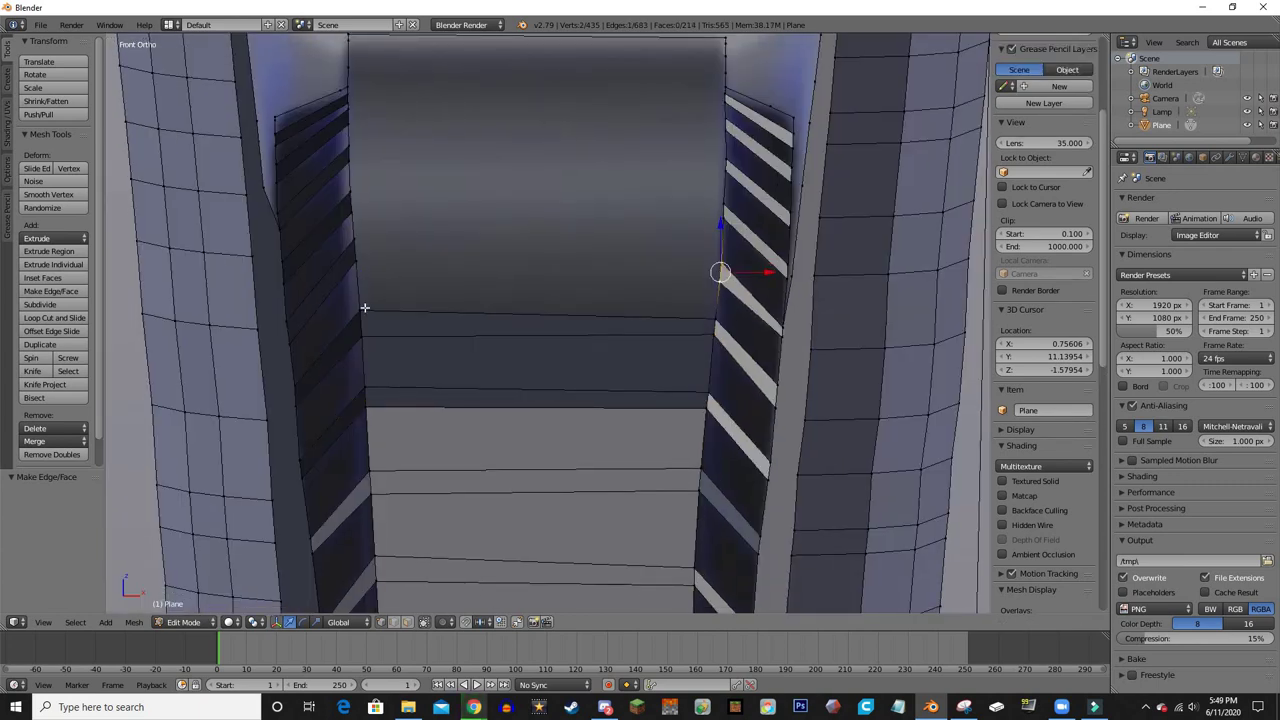
pyautogui.scroll(2, 583, 334)
pyautogui.scroll(-1, 517, 297)
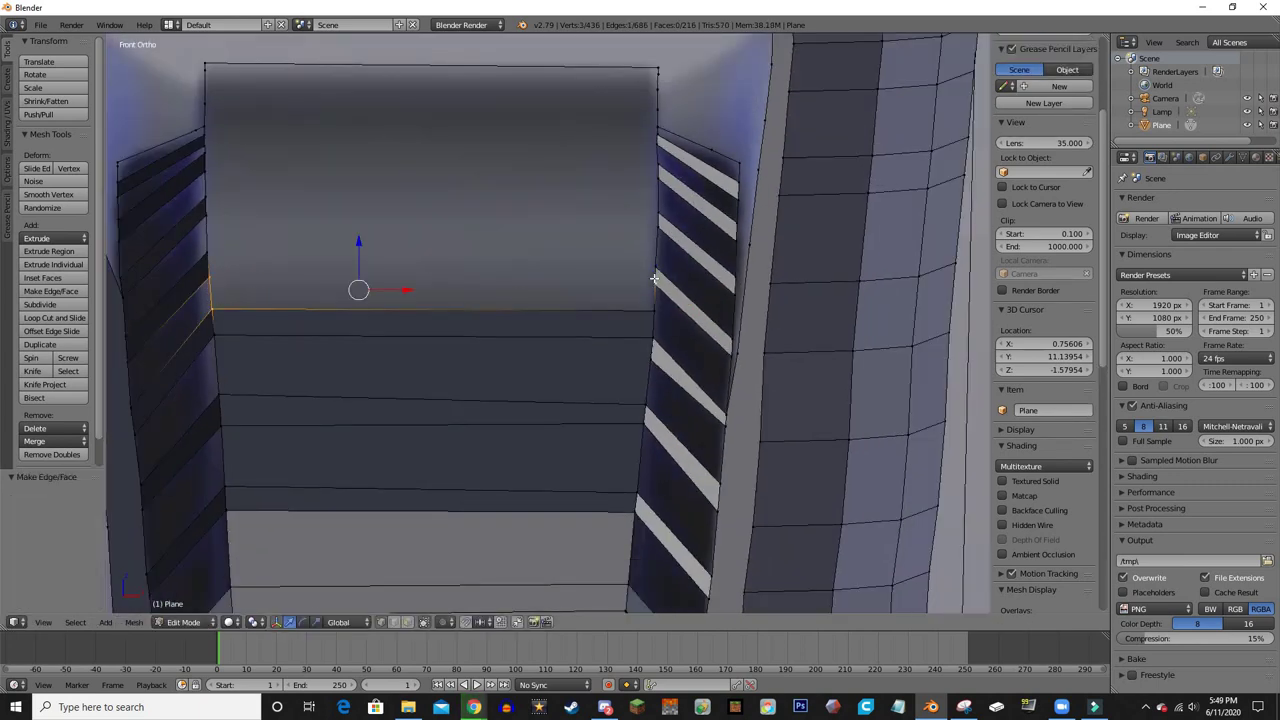
# - Fill the remaining gaps at the top of the centre section with faces
pyautogui.keyDown('alt'); pyautogui.rightClick(207, 214); pyautogui.keyUp('alt')
pyautogui.keyDown('alt'); pyautogui.keyDown('shift'); pyautogui.rightClick(207, 155); pyautogui.keyUp('shift'); pyautogui.keyUp('alt')
pyautogui.press('f')
pyautogui.scroll(3, 208, 126)
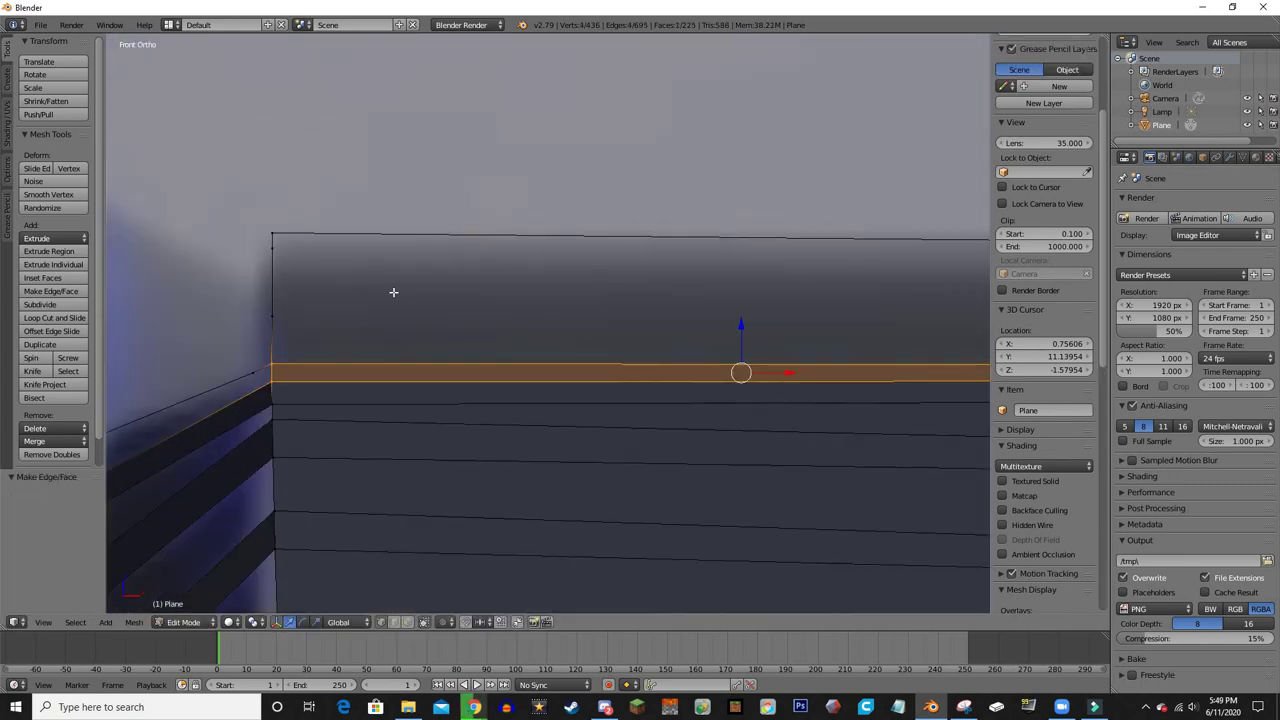
pyautogui.press('f')
pyautogui.scroll(-2, 678, 326)
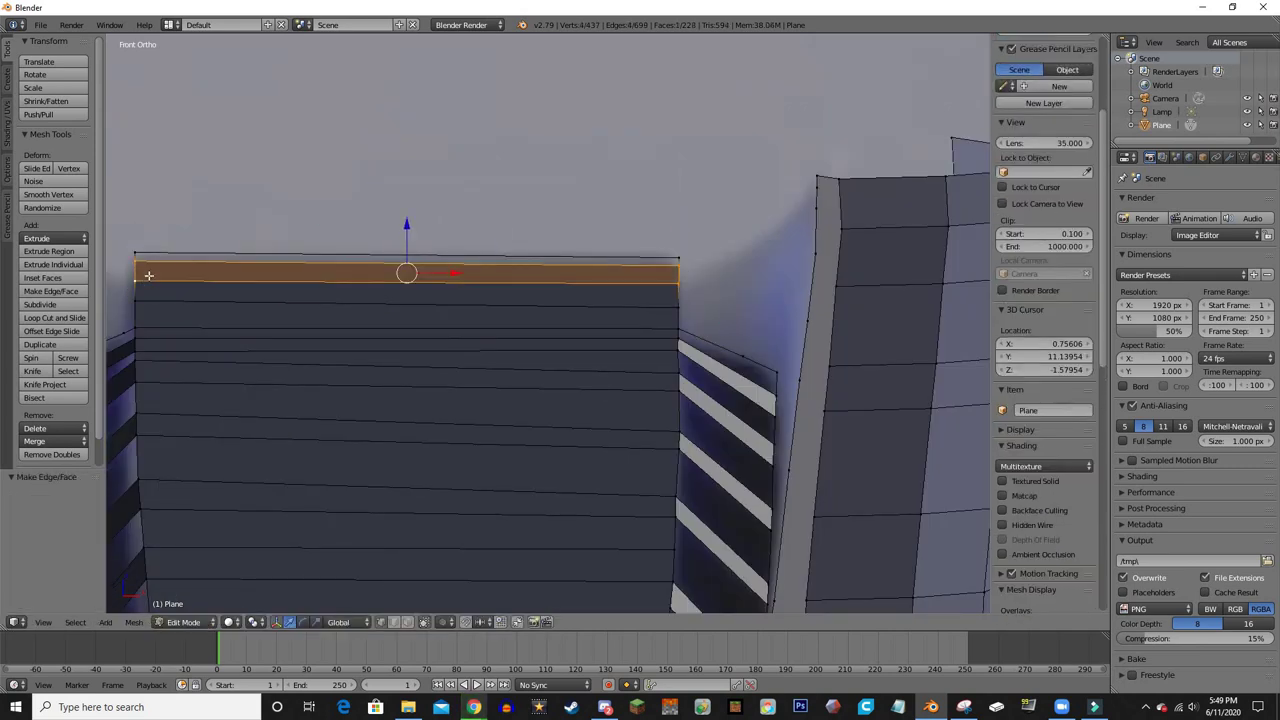
# - Raise the top strip slightly along Z
pyautogui.moveTo(231, 306)
pyautogui.mouseDown(button='middle')
pyautogui.moveTo(281, 229)
pyautogui.moveTo(634, 311)
pyautogui.mouseUp(button='middle')
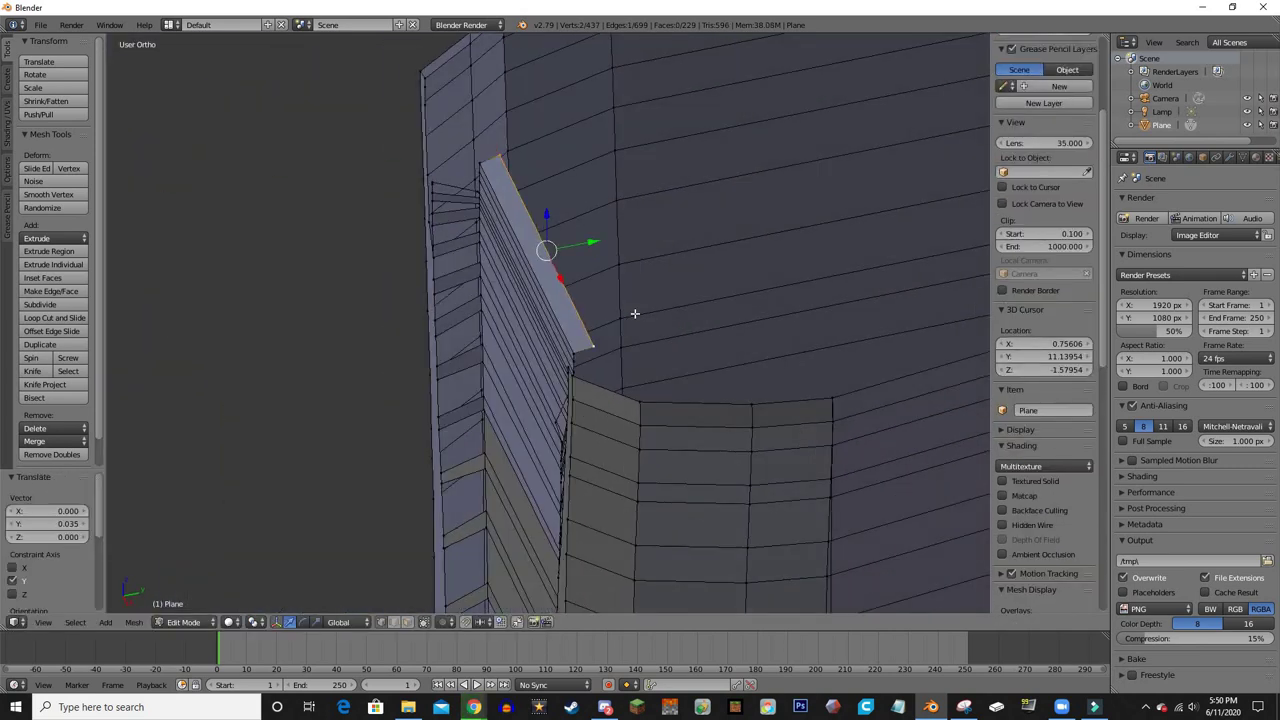
pyautogui.press('g')
pyautogui.press('z')
pyautogui.click(586, 251)
# - Nudge the selection slightly along X and Z, then select a vertex loop in wireframe
pyautogui.moveTo(586, 251)
pyautogui.mouseDown(button='middle')
pyautogui.moveTo(640, 329)
pyautogui.moveTo(525, 311)
pyautogui.moveTo(594, 291)
pyautogui.moveTo(611, 380)
pyautogui.moveTo(543, 274)
pyautogui.mouseUp(button='middle')
pyautogui.press('g')
pyautogui.press('x')
pyautogui.click(525, 311)
pyautogui.press('g')
pyautogui.press('z')
pyautogui.click(555, 324)
pyautogui.scroll(-5, 555, 324)
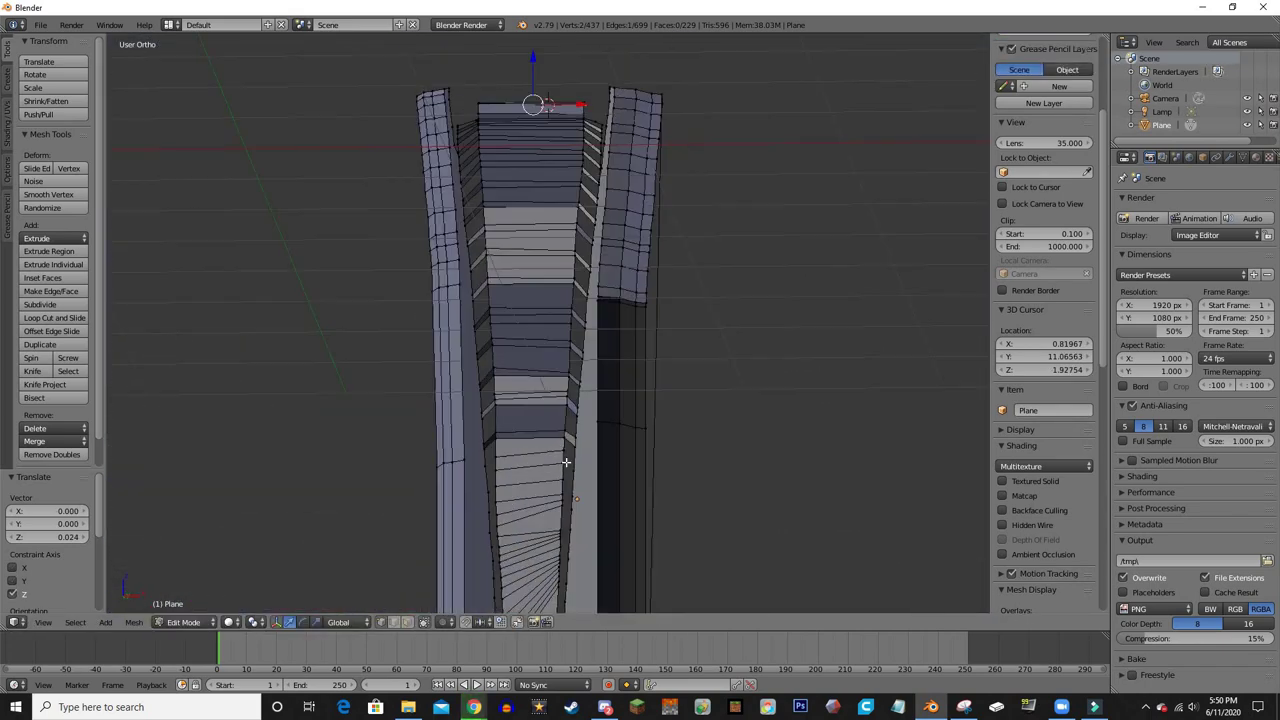
pyautogui.scroll(5, 566, 462)
pyautogui.moveTo(514, 443)
pyautogui.mouseDown(button='middle')
pyautogui.moveTo(580, 420)
pyautogui.moveTo(477, 257)
pyautogui.moveTo(789, 227)
pyautogui.moveTo(493, 366)
pyautogui.moveTo(480, 411)
pyautogui.moveTo(654, 397)
pyautogui.mouseUp(button='middle')
pyautogui.press('z')
pyautogui.press('z')
pyautogui.keyDown('alt'); pyautogui.click(493, 366); pyautogui.keyUp('alt')
# - Fill faces across the open edge loops on the centre piece
pyautogui.press('f')
pyautogui.click(230, 622)
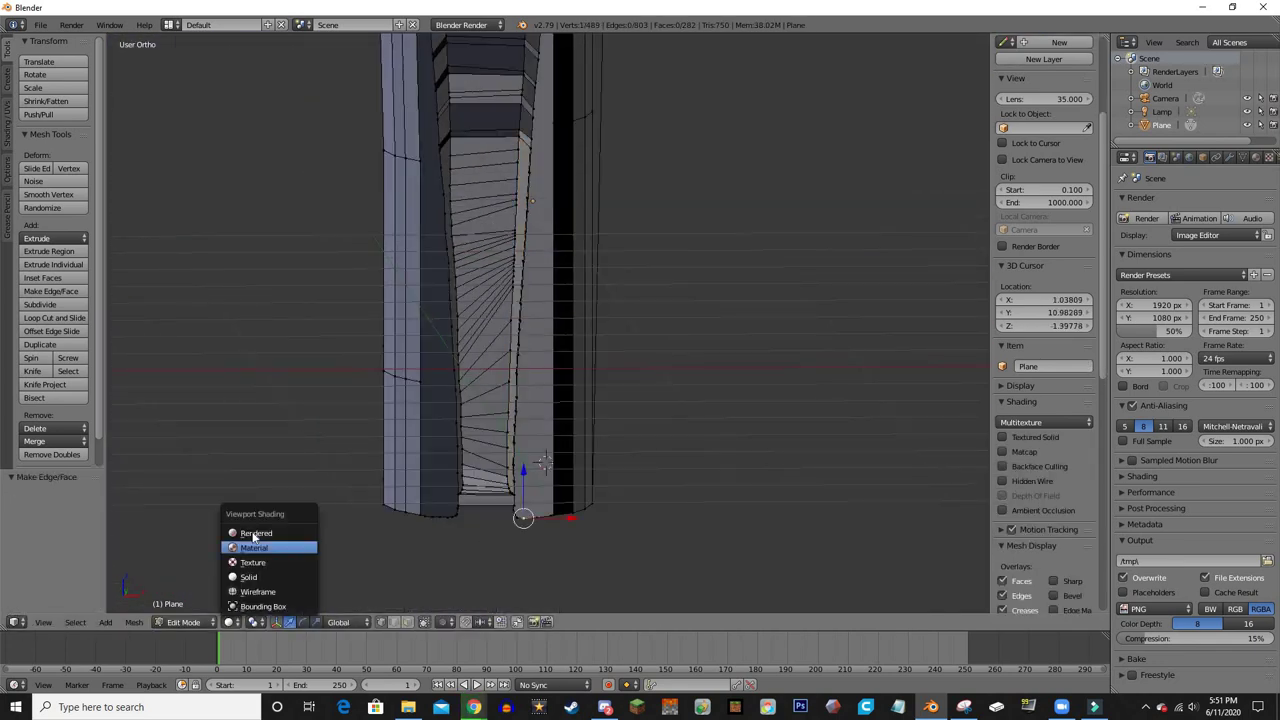
pyautogui.keyDown('shift'); pyautogui.moveTo(908, 337); pyautogui.dragTo(922, 467, button='middle'); pyautogui.keyUp('shift')
pyautogui.click(1256, 157)
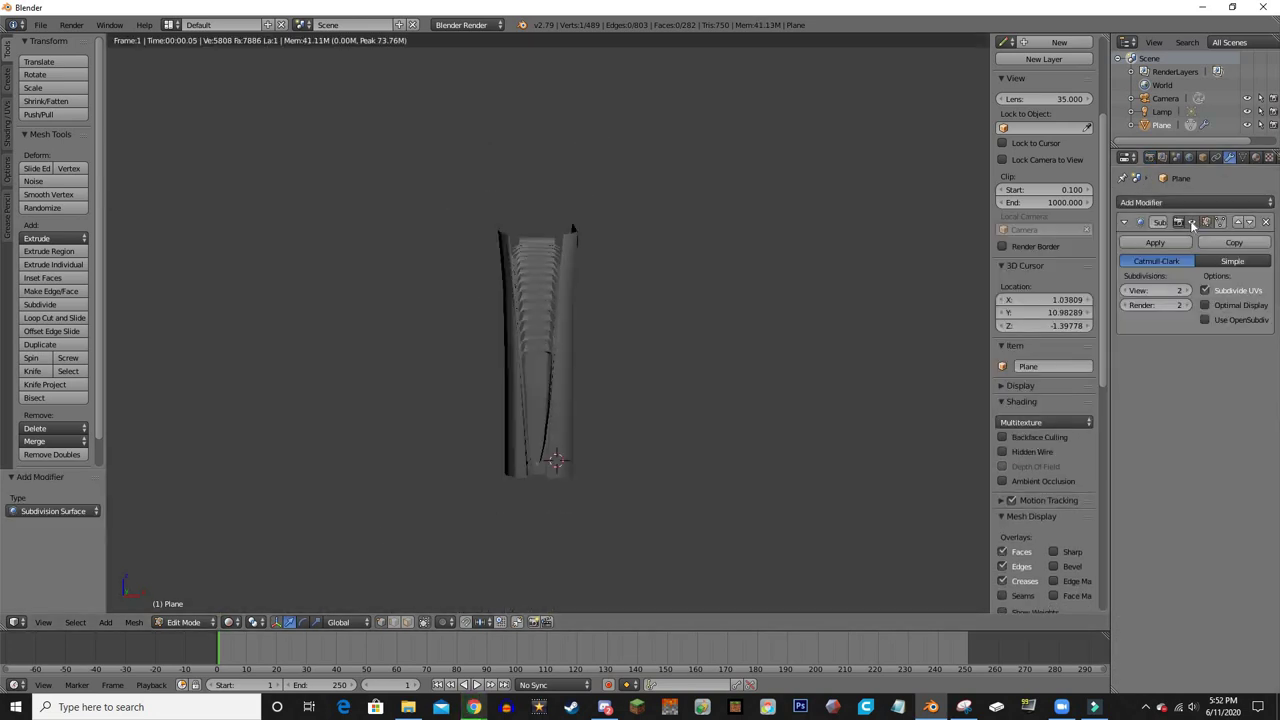
pyautogui.press('z')
pyautogui.scroll(5, 454, 577)
pyautogui.keyDown('alt'); pyautogui.click(571, 537); pyautogui.keyUp('alt')
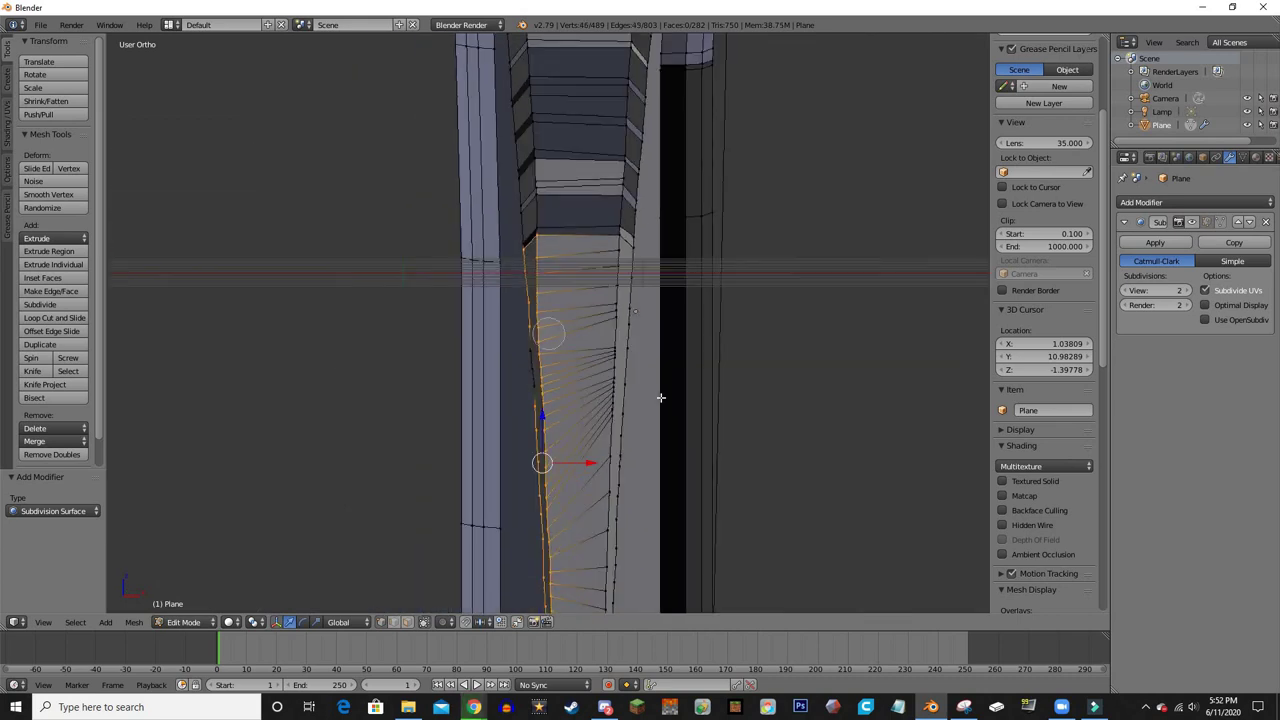
pyautogui.moveTo(571, 537)
pyautogui.mouseDown(button='middle')
pyautogui.moveTo(563, 453)
pyautogui.moveTo(560, 514)
pyautogui.mouseUp(button='middle')
pyautogui.press('f')
# - Select the centre face strips and extrude them slightly outward
pyautogui.scroll(3, 700, 400)
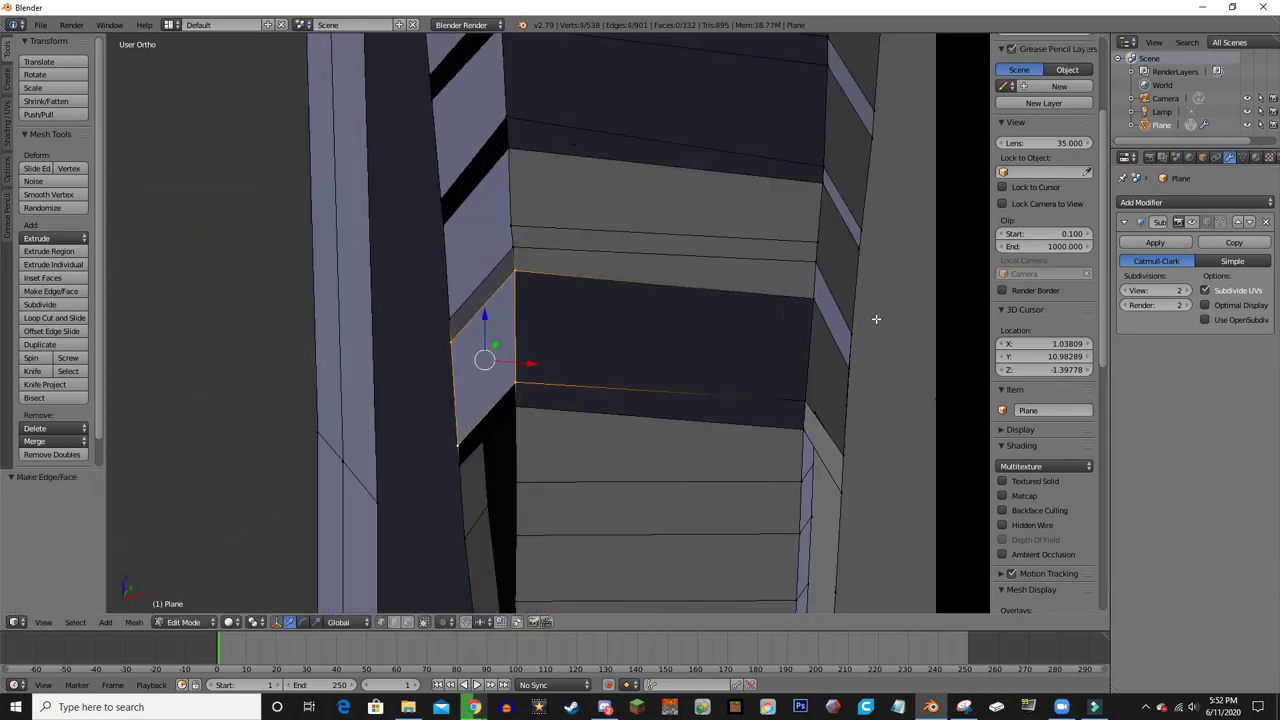
pyautogui.moveTo(871, 320)
pyautogui.mouseDown(button='middle')
pyautogui.moveTo(673, 357)
pyautogui.moveTo(304, 366)
pyautogui.mouseUp(button='middle')
pyautogui.moveTo(715, 366)
pyautogui.mouseDown(button='middle')
pyautogui.moveTo(443, 194)
pyautogui.moveTo(514, 334)
pyautogui.moveTo(595, 175)
pyautogui.mouseUp(button='middle')
pyautogui.keyDown('alt'); pyautogui.keyDown('shift'); pyautogui.click(491, 214); pyautogui.keyUp('shift'); pyautogui.keyUp('alt')
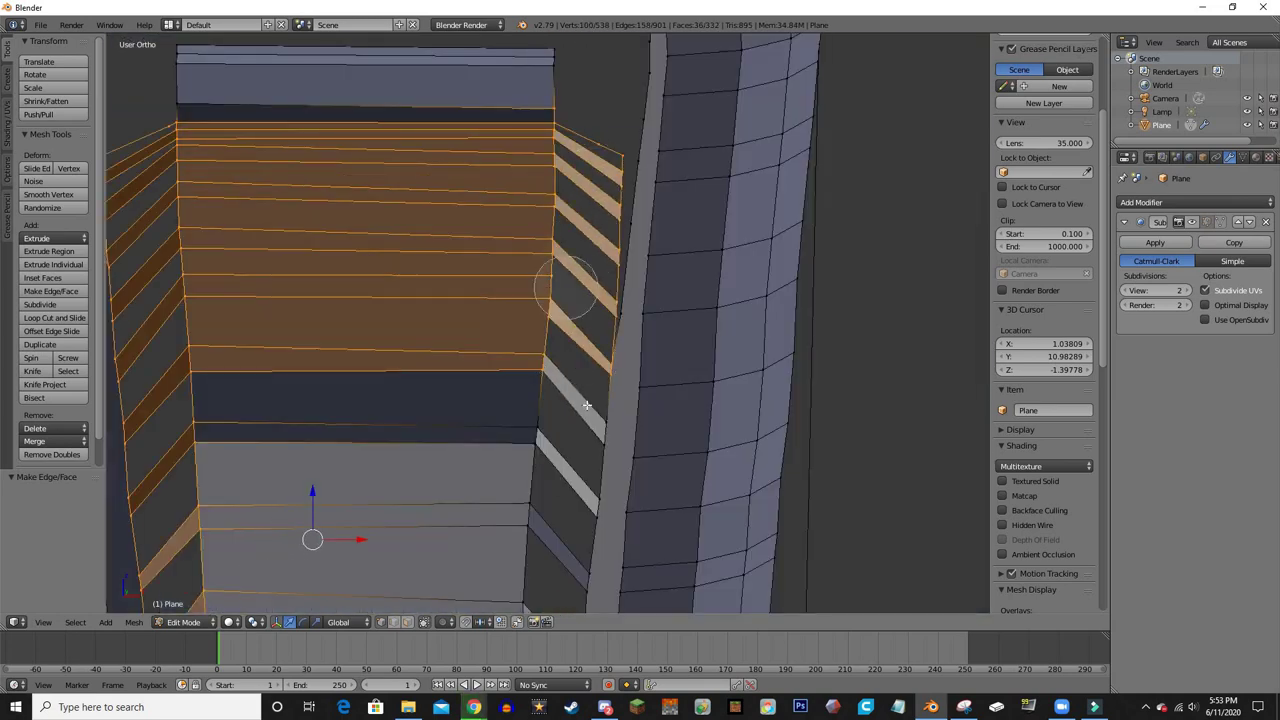
pyautogui.moveTo(587, 405)
pyautogui.mouseDown(button='middle')
pyautogui.moveTo(691, 451)
pyautogui.moveTo(514, 425)
pyautogui.moveTo(645, 441)
pyautogui.moveTo(357, 349)
pyautogui.mouseUp(button='middle')
pyautogui.press('e')
pyautogui.click(620, 433)
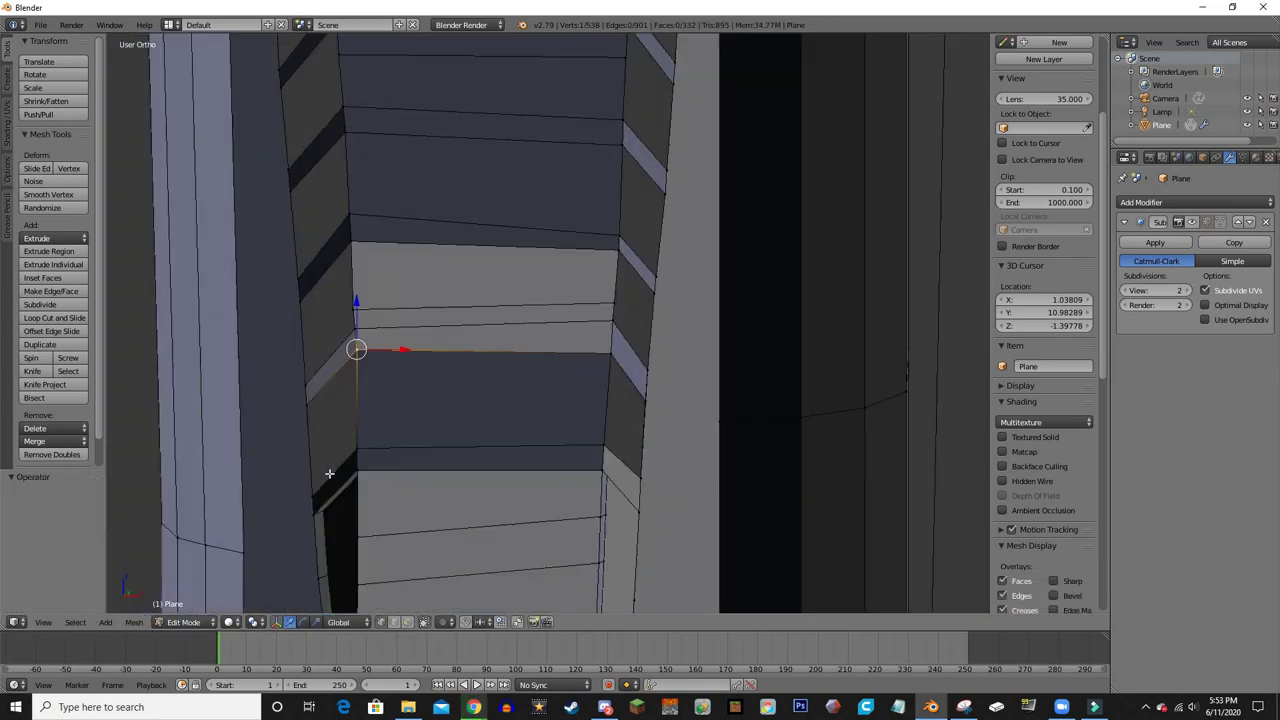
# - Select a side face, fill the gap beside it, and begin extruding it
pyautogui.rightClick(480, 420)
pyautogui.moveTo(543, 428)
pyautogui.mouseDown(button='middle')
pyautogui.moveTo(843, 483)
pyautogui.moveTo(478, 431)
pyautogui.moveTo(396, 441)
pyautogui.mouseUp(button='middle')
pyautogui.press('f')
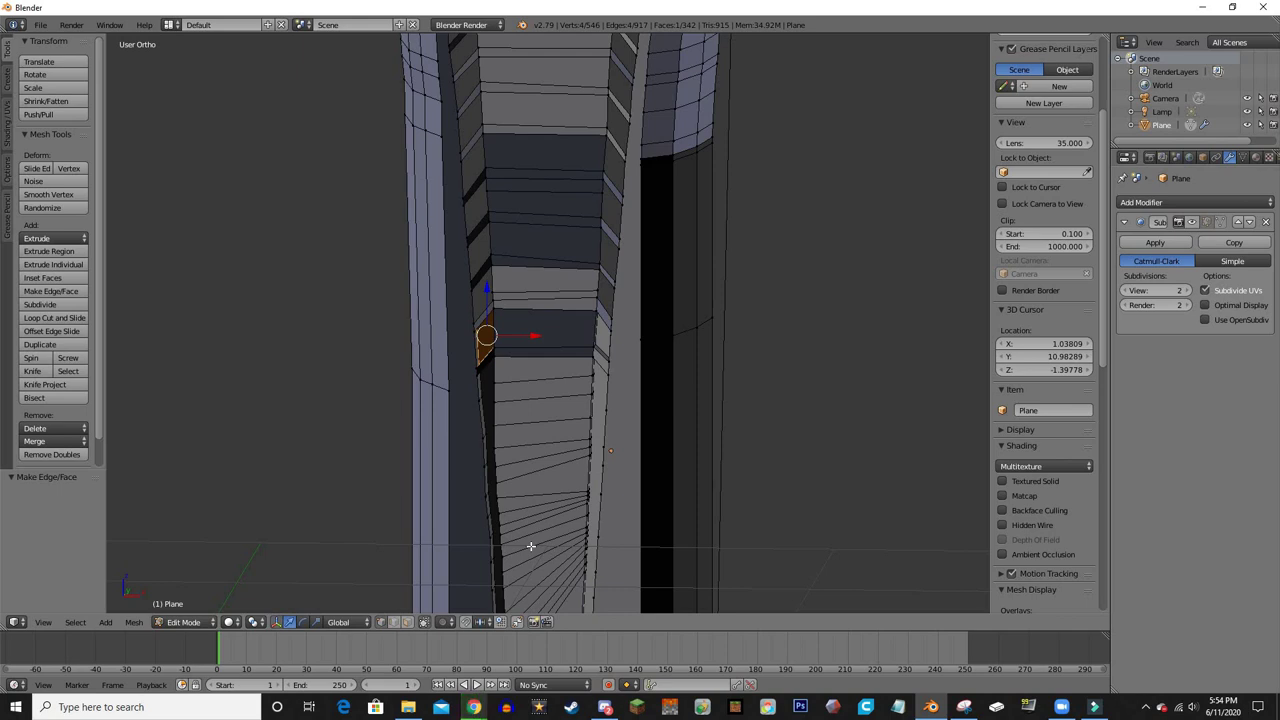
pyautogui.scroll(3, 594, 466)
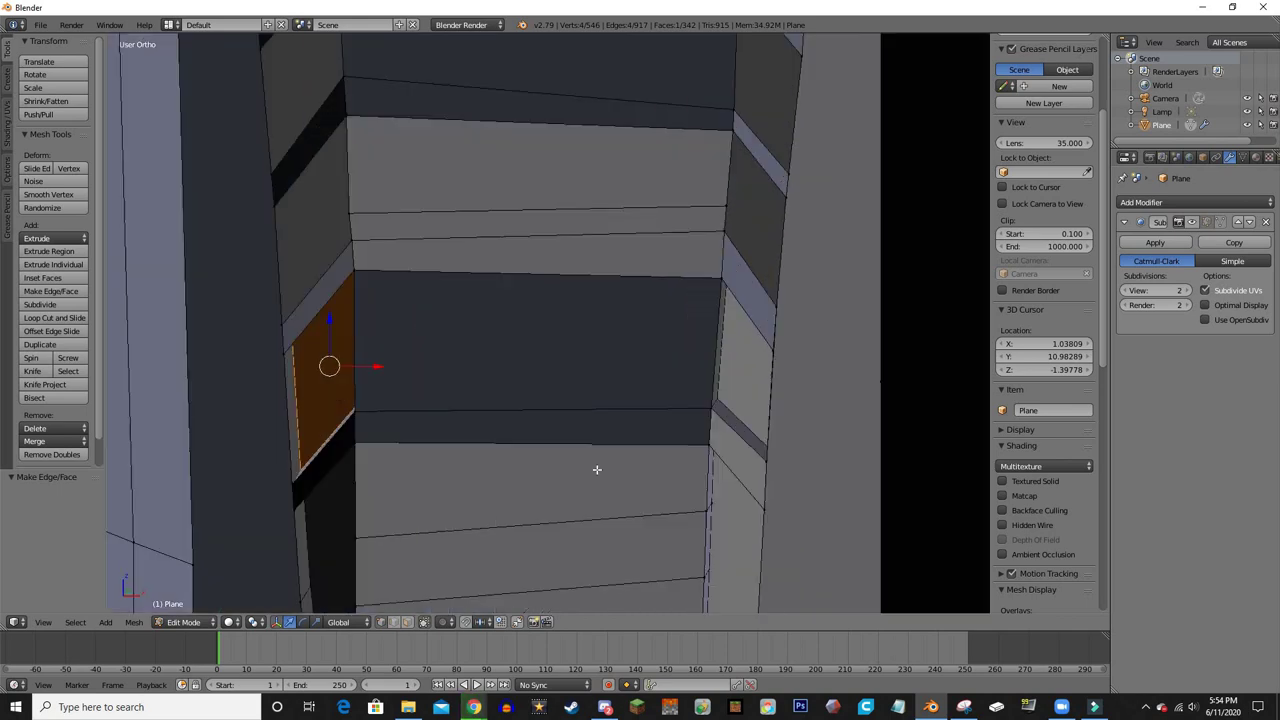
pyautogui.moveTo(594, 466)
pyautogui.mouseDown(button='middle')
pyautogui.moveTo(366, 474)
pyautogui.moveTo(491, 457)
pyautogui.moveTo(645, 346)
pyautogui.moveTo(667, 368)
pyautogui.mouseUp(button='middle')
pyautogui.press('e')
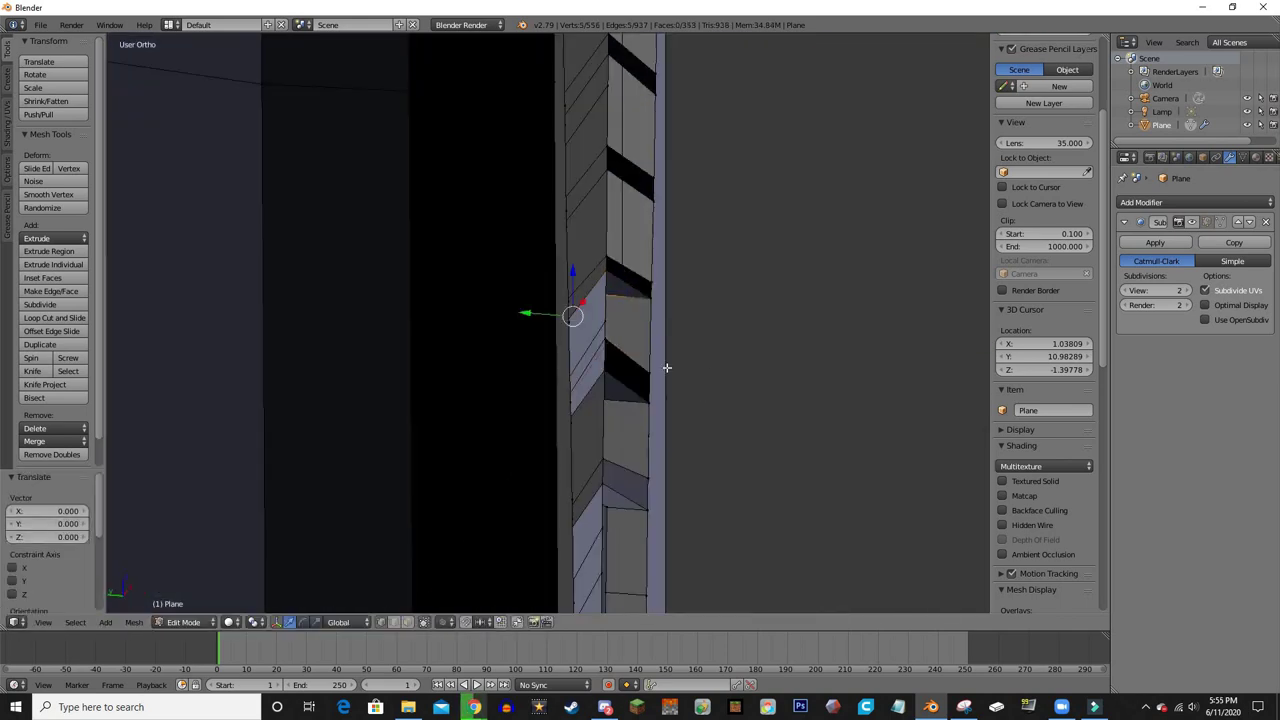
# - Fill two vent slat faces and extrude the slat along the Y axis
pyautogui.moveTo(421, 399)
pyautogui.mouseDown(button='middle')
pyautogui.moveTo(471, 443)
pyautogui.moveTo(760, 356)
pyautogui.mouseUp(button='middle')
pyautogui.press('f')
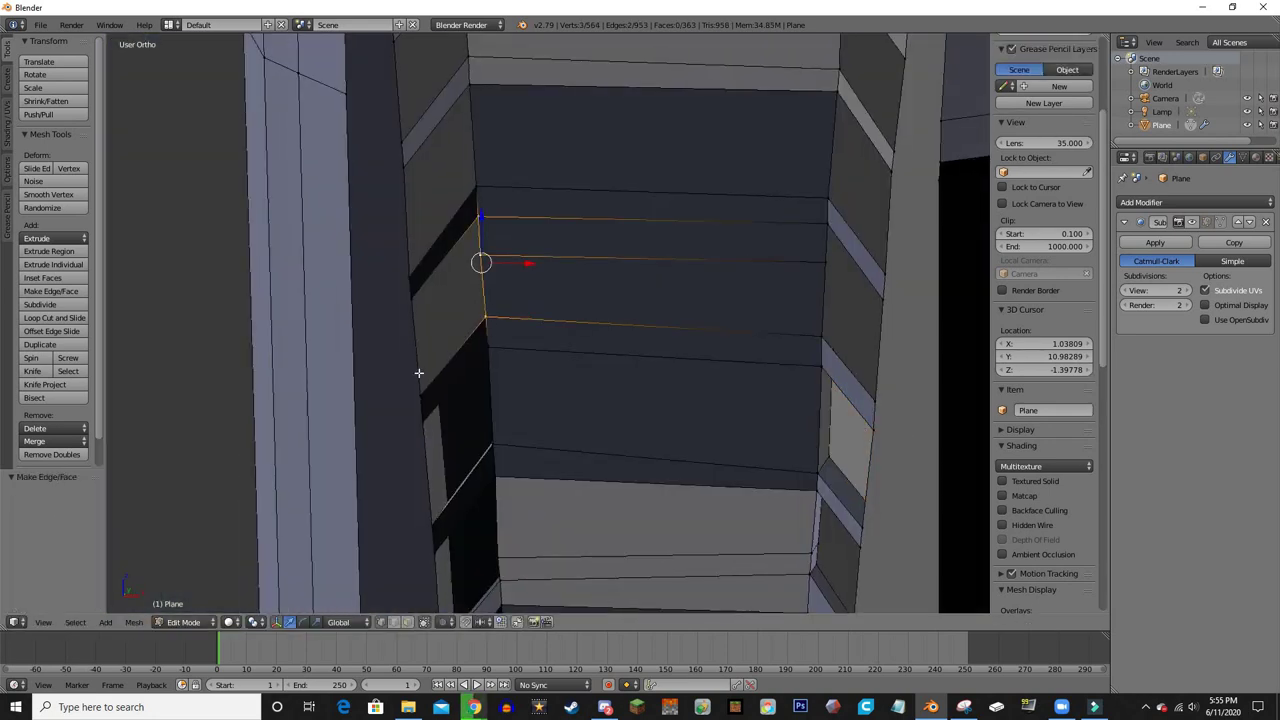
pyautogui.moveTo(419, 373)
pyautogui.mouseDown(button='middle')
pyautogui.moveTo(480, 366)
pyautogui.moveTo(686, 294)
pyautogui.moveTo(617, 286)
pyautogui.mouseUp(button='middle')
pyautogui.press('f')
pyautogui.moveTo(469, 264); pyautogui.dragTo(437, 325, button='middle')
pyautogui.press('e')
pyautogui.press('y')
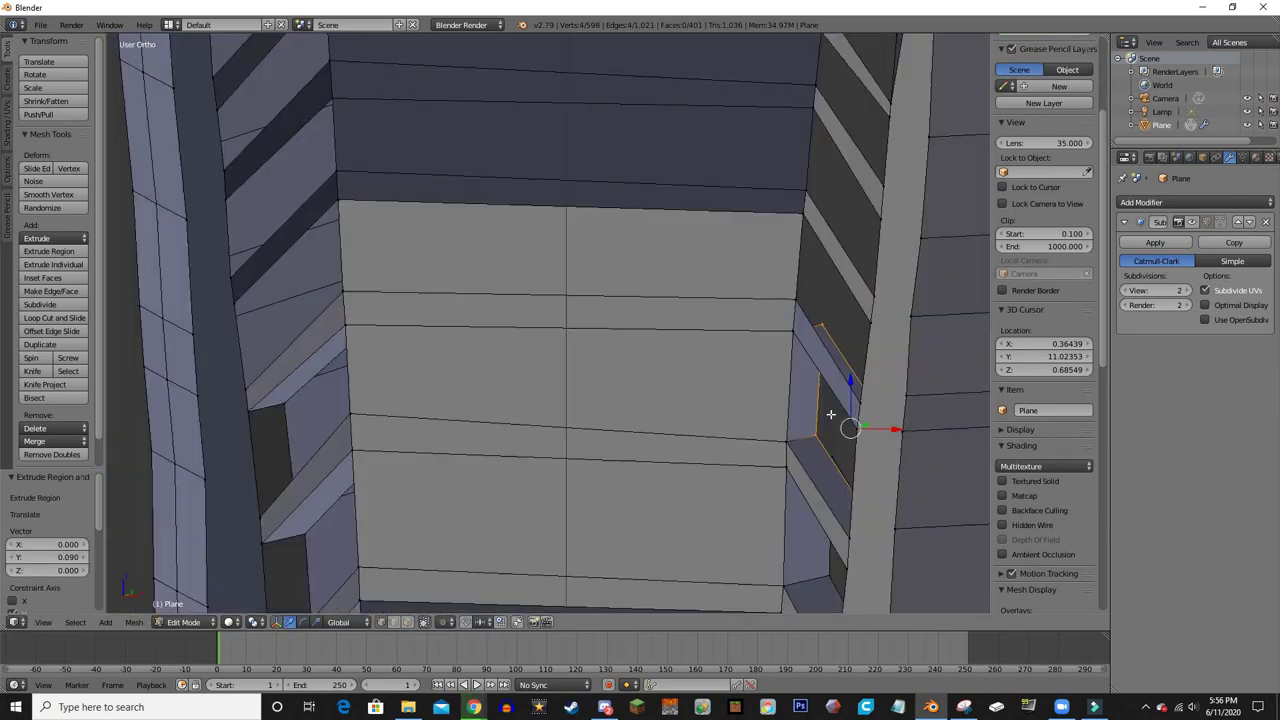
# - Fill another vent face, select the four-corner vent face in wireframe, and extrude it
pyautogui.press('f')
pyautogui.moveTo(830, 414); pyautogui.dragTo(629, 511, button='middle')
pyautogui.press('z')
pyautogui.moveTo(771, 530)
pyautogui.mouseDown(button='middle')
pyautogui.moveTo(797, 377)
pyautogui.moveTo(851, 337)
pyautogui.moveTo(849, 377)
pyautogui.moveTo(389, 455)
pyautogui.mouseUp(button='middle')
pyautogui.rightClick(330, 410)
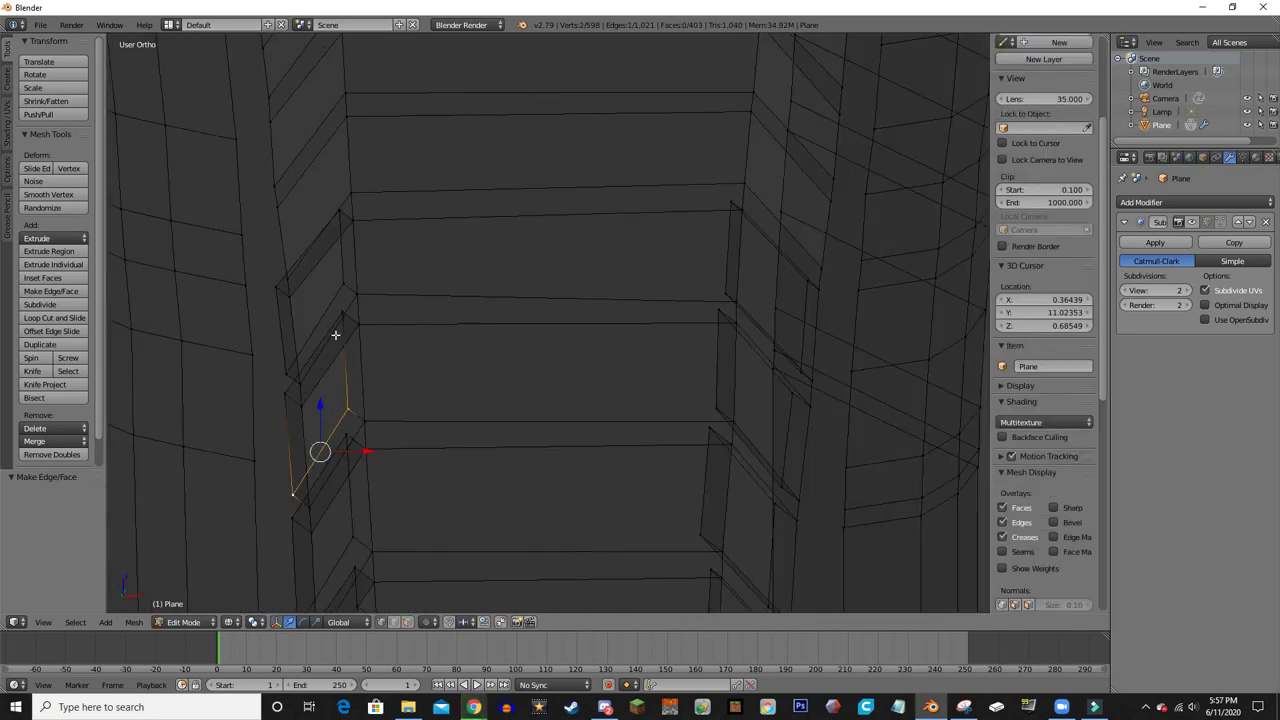
pyautogui.scroll(2, 342, 363)
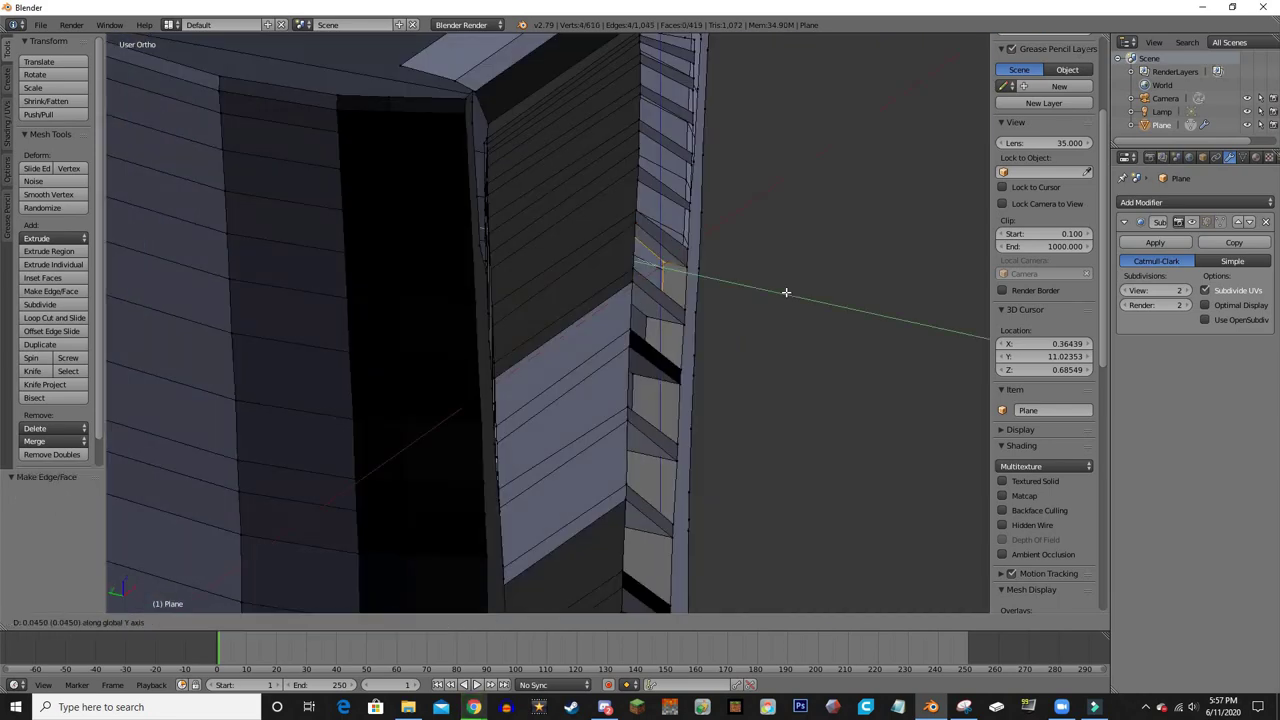
pyautogui.click(786, 292)
pyautogui.moveTo(786, 292); pyautogui.dragTo(452, 329, button='middle')
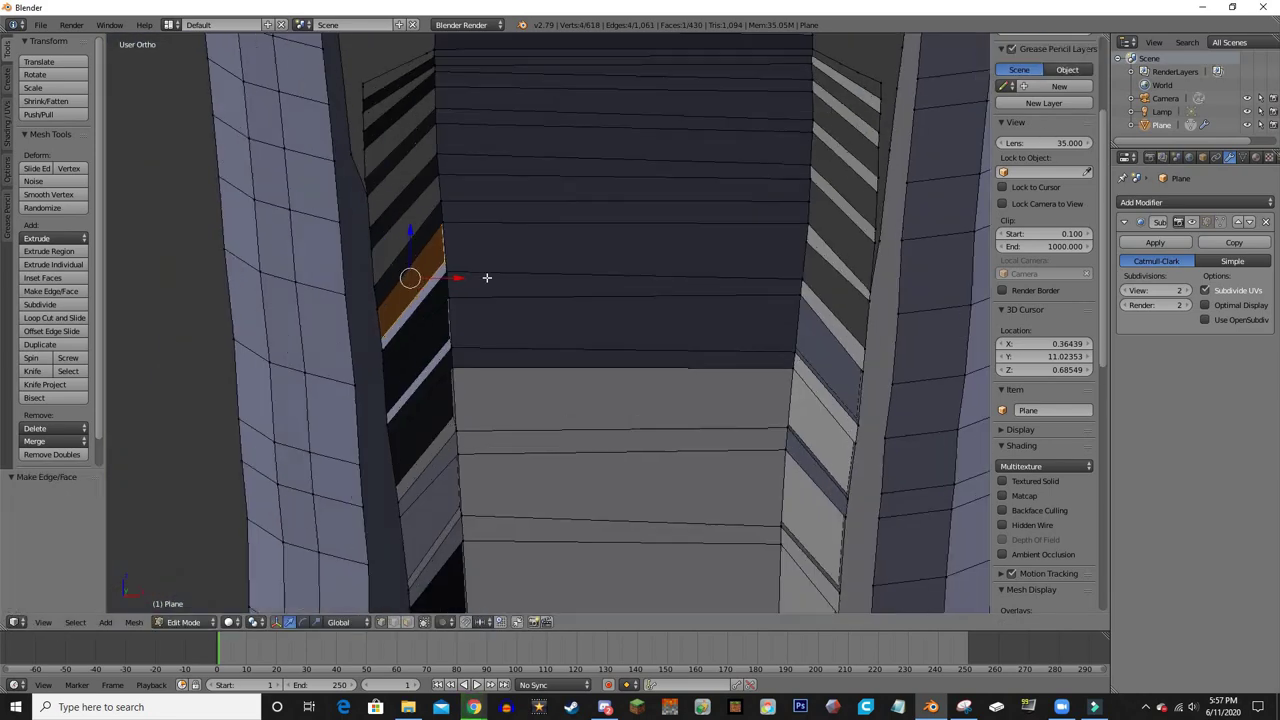
# - Extrude the next vent face along Y and fill the following vent gap
pyautogui.moveTo(486, 277); pyautogui.dragTo(656, 302, button='middle')
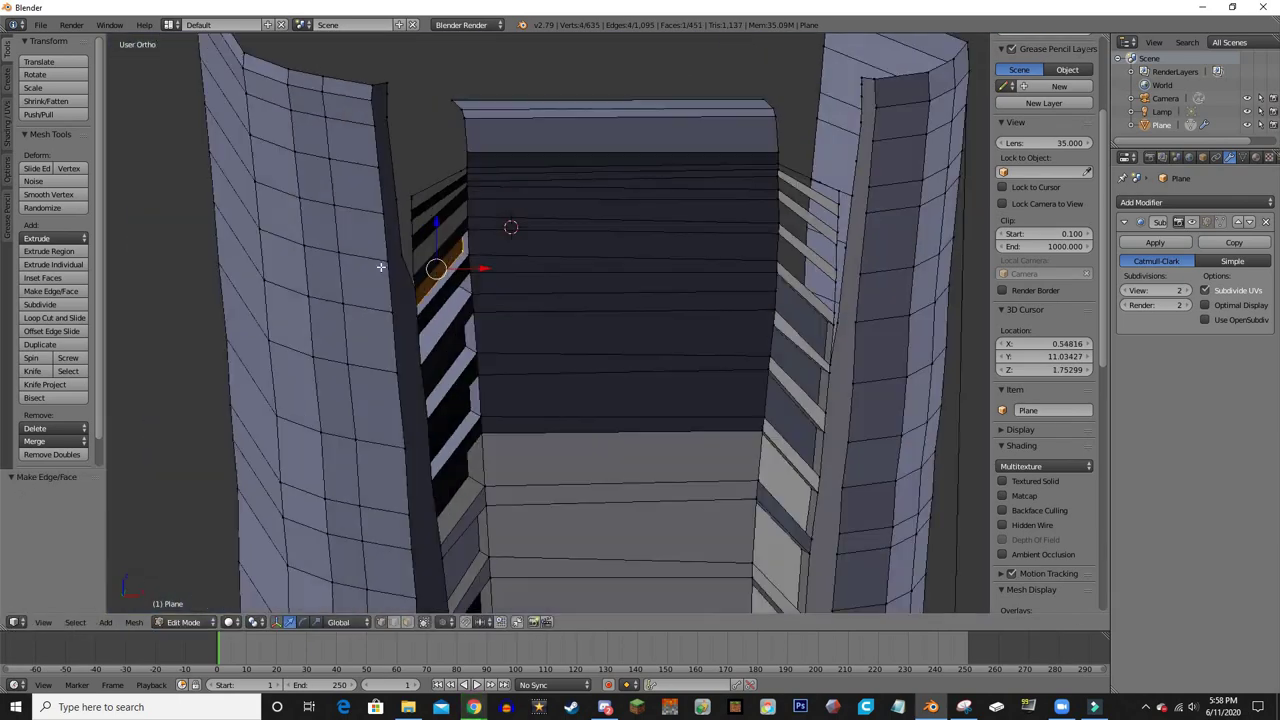
pyautogui.moveTo(380, 267); pyautogui.dragTo(605, 240, button='middle')
pyautogui.press('e')
pyautogui.press('y')
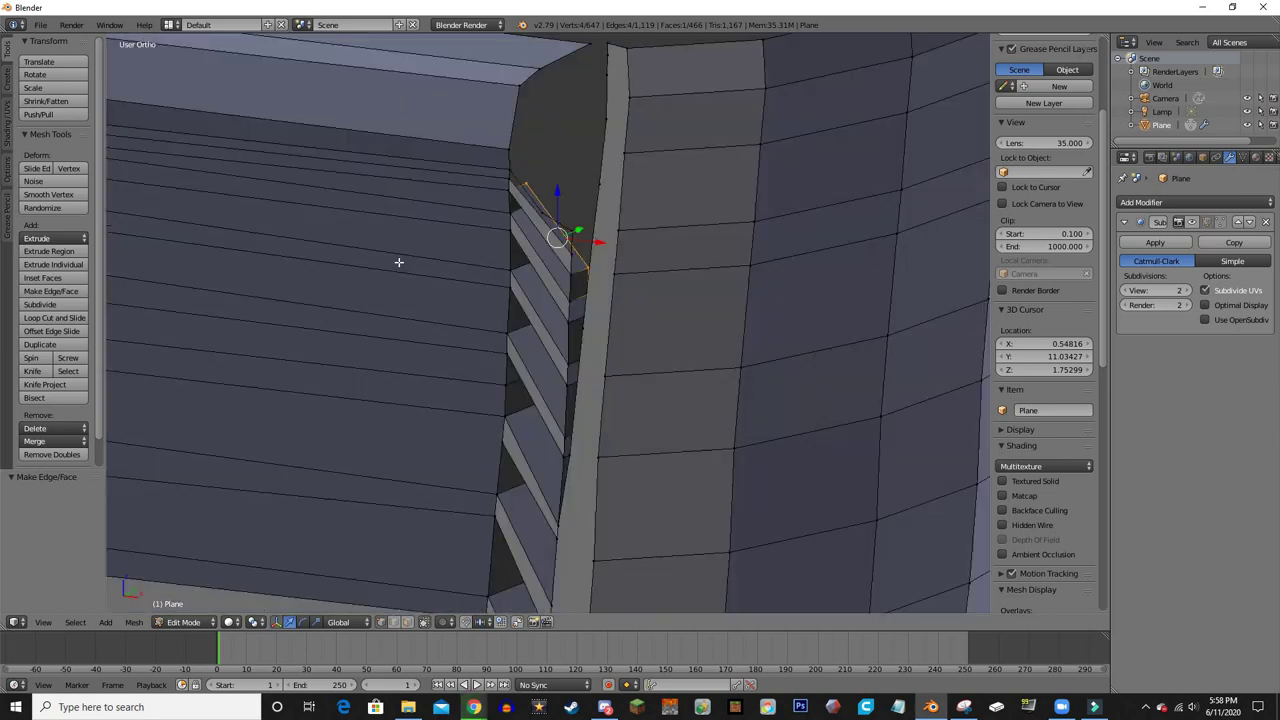
pyautogui.moveTo(398, 262); pyautogui.dragTo(545, 219, button='middle')
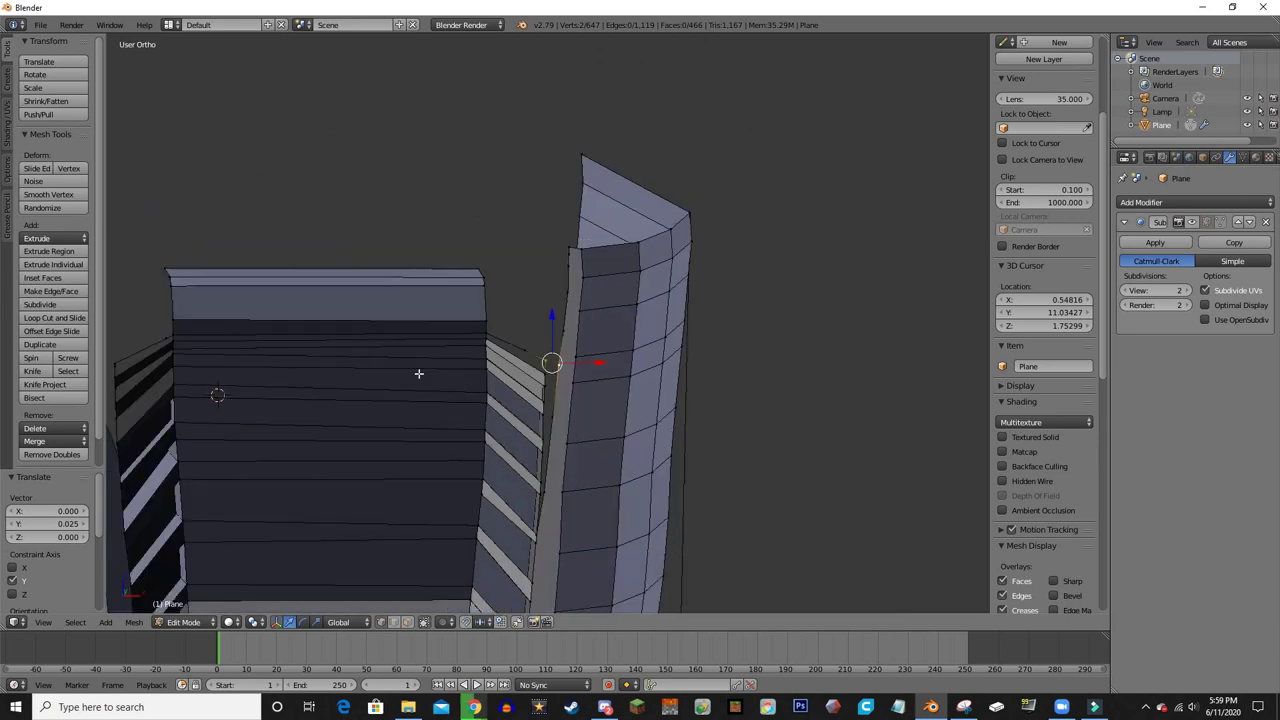
pyautogui.moveTo(419, 373); pyautogui.dragTo(417, 205, button='middle')
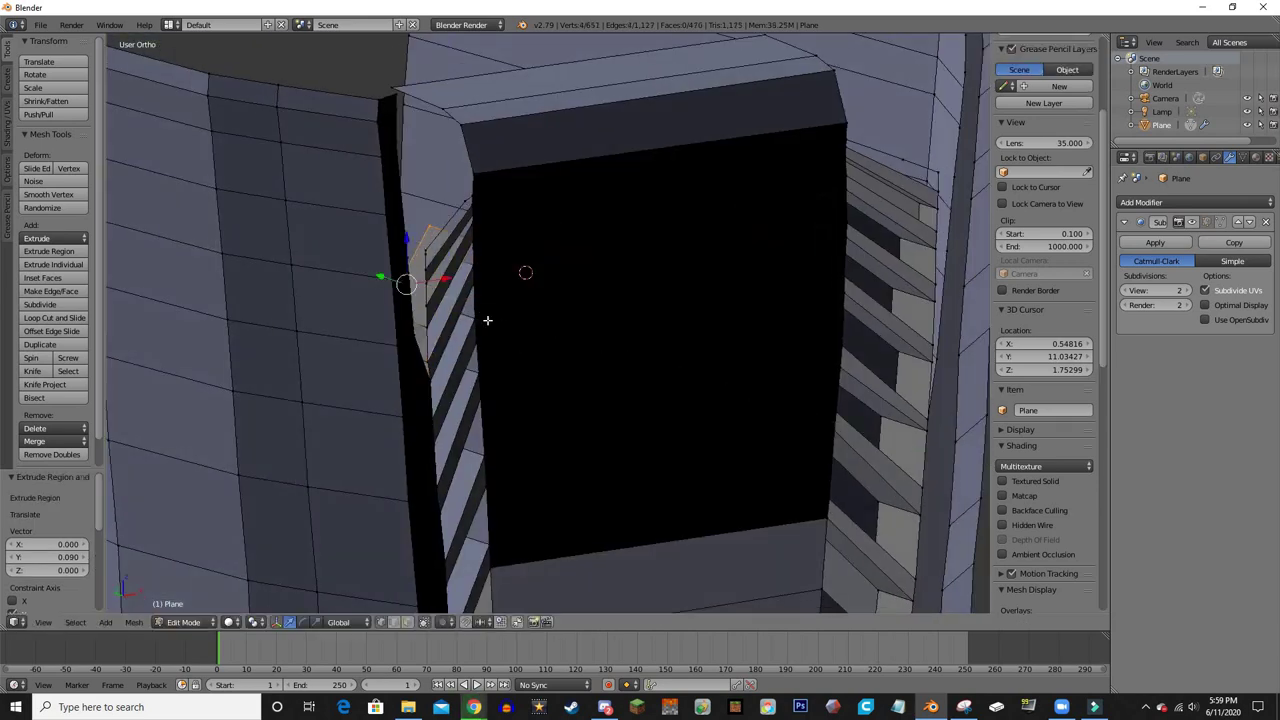
pyautogui.press('f')
pyautogui.moveTo(487, 320); pyautogui.dragTo(543, 283, button='middle')
pyautogui.scroll(2, 434, 320)
pyautogui.scroll(-8, 190, 627)
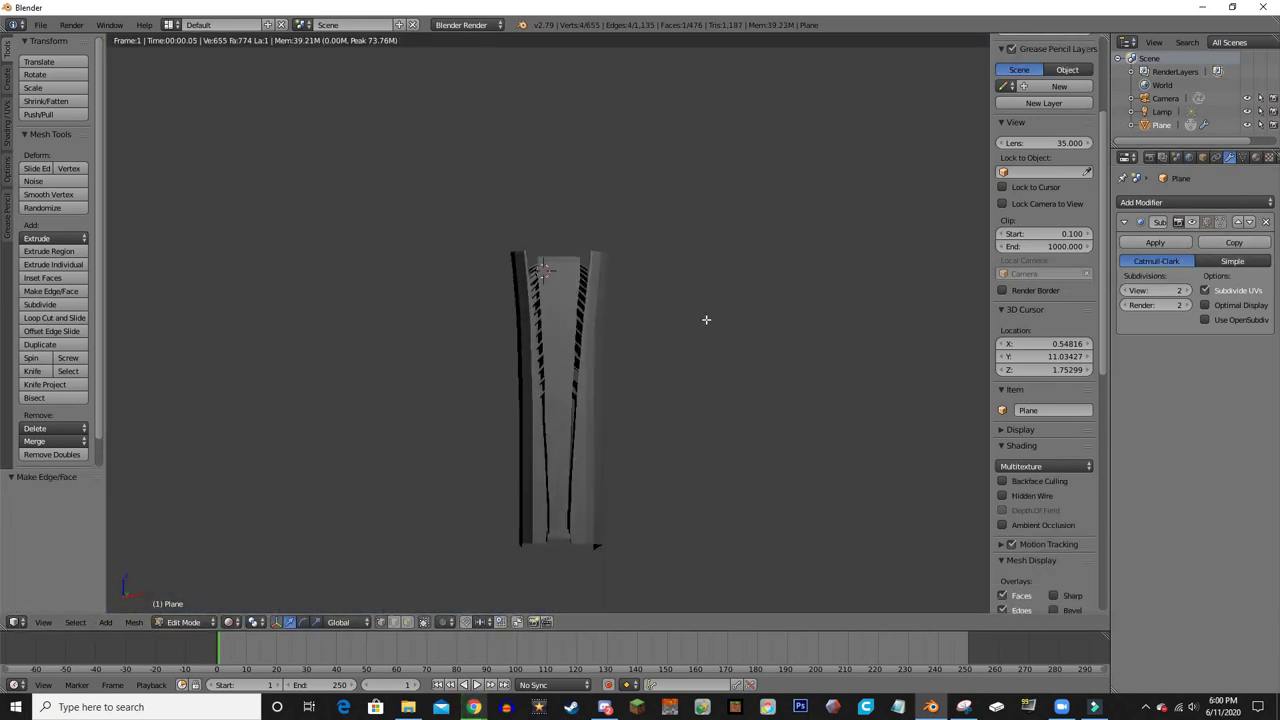
# - Add a Subdivision Surface modifier and return to solid shading
pyautogui.click(1195, 202)
pyautogui.click(950, 443)
pyautogui.click(248, 577)
pyautogui.scroll(5, 449, 529)
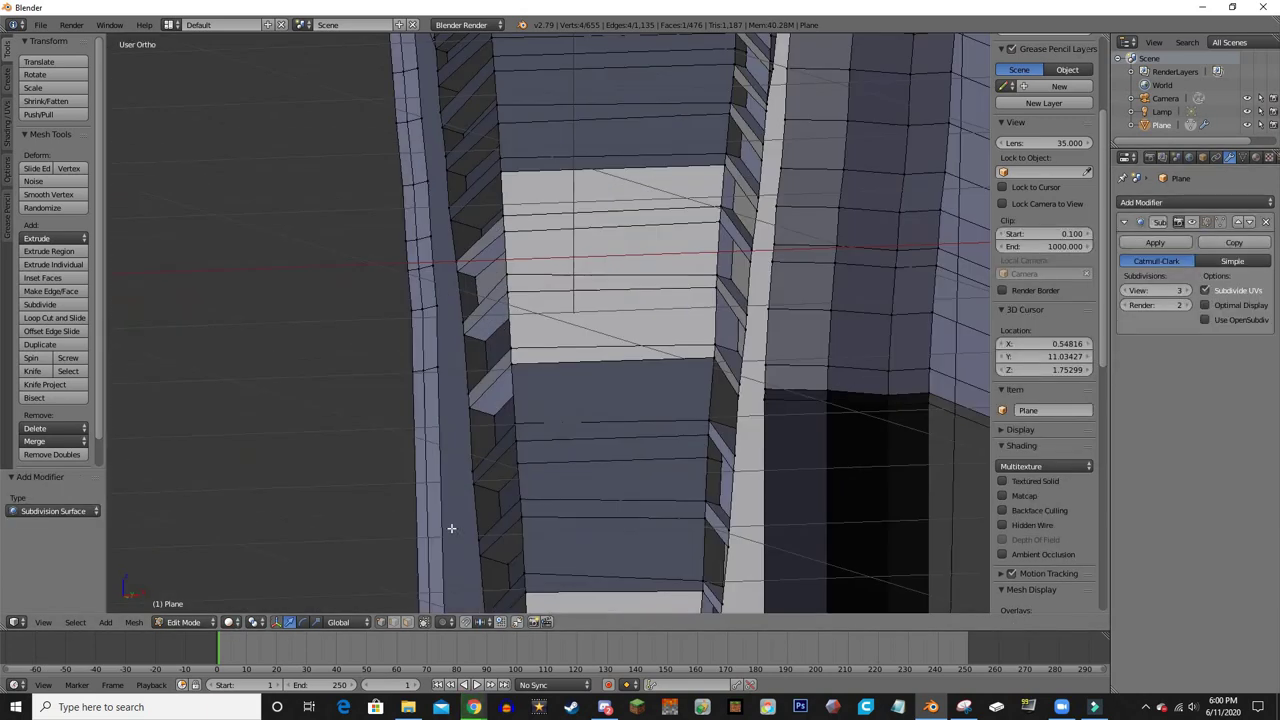
pyautogui.scroll(-3, 449, 529)
# - Delete the four stray vertices at the bottom of the mesh
pyautogui.keyDown('shift'); pyautogui.moveTo(470, 300); pyautogui.dragTo(600, 514, button='middle'); pyautogui.keyUp('shift')
pyautogui.scroll(4, 600, 514)
pyautogui.moveTo(612, 401)
pyautogui.mouseDown(button='middle')
pyautogui.moveTo(657, 380)
pyautogui.moveTo(783, 429)
pyautogui.mouseUp(button='middle')
pyautogui.press('x')
pyautogui.click(640, 398)
# - Fill a face between the four bottom corner vertices of the channel
pyautogui.scroll(5, 640, 398)
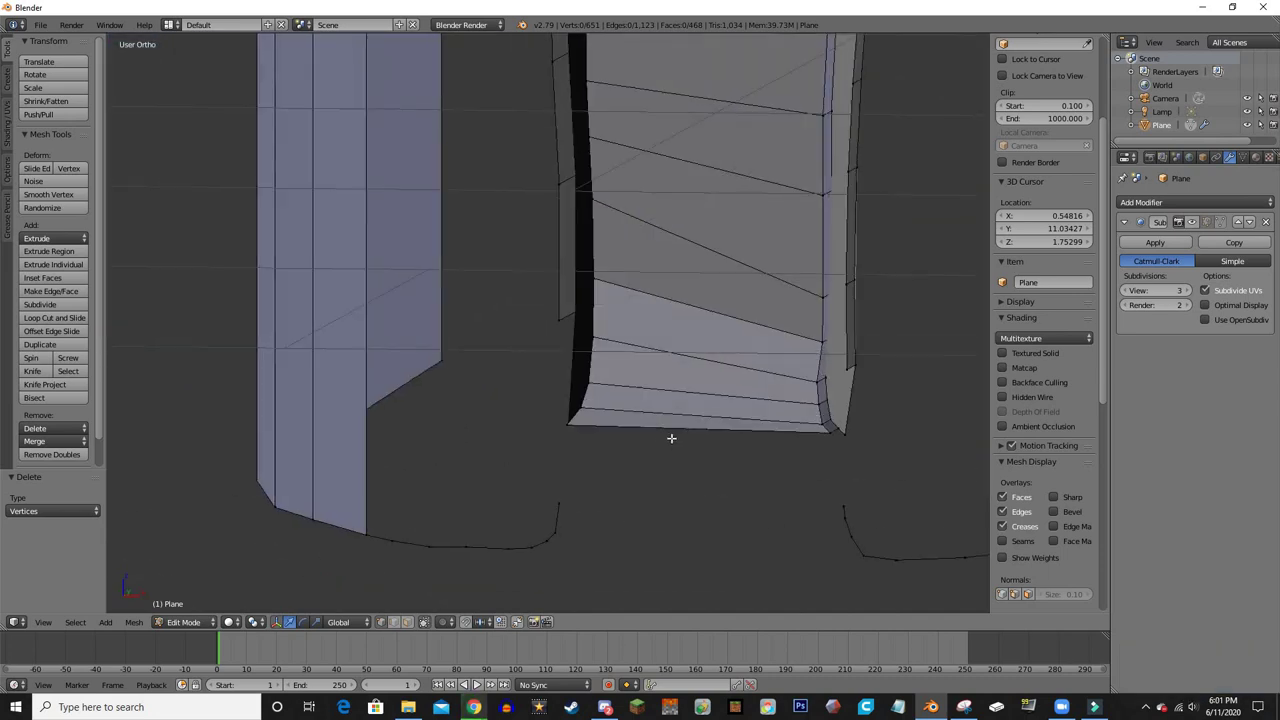
pyautogui.moveTo(671, 437)
pyautogui.mouseDown(button='middle')
pyautogui.moveTo(471, 434)
pyautogui.moveTo(392, 258)
pyautogui.moveTo(357, 371)
pyautogui.mouseUp(button='middle')
pyautogui.click(471, 434)
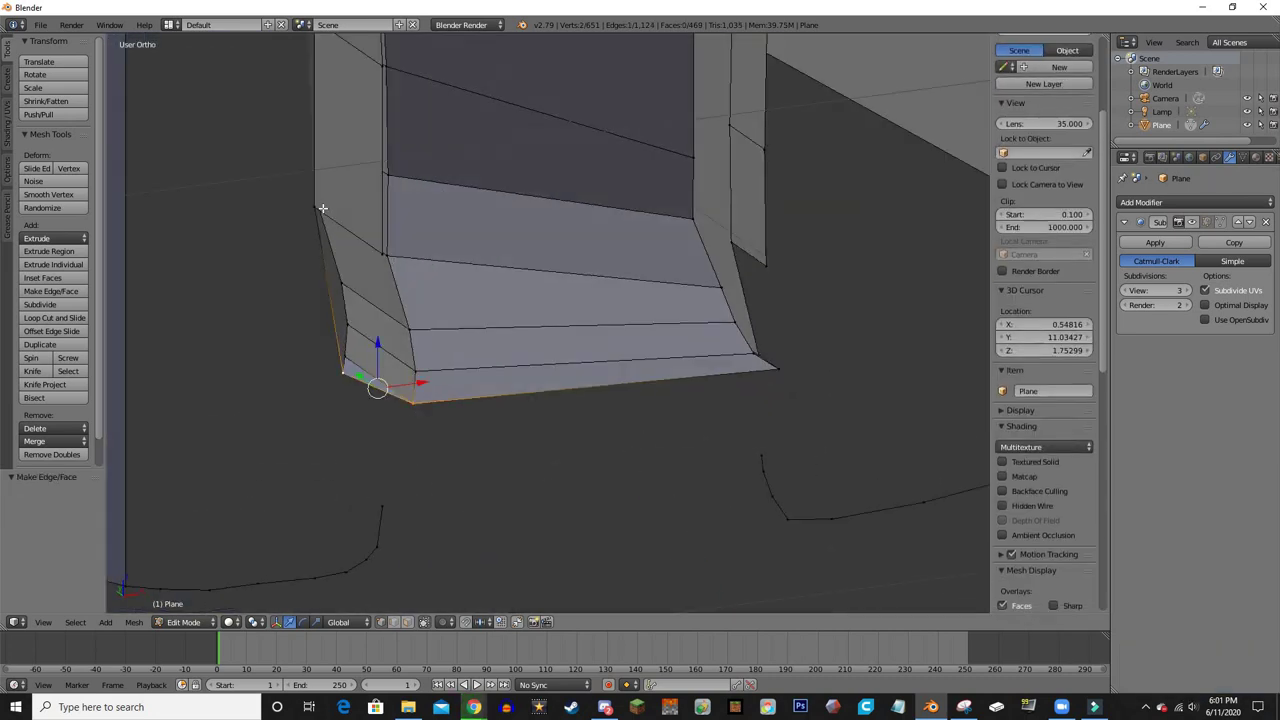
pyautogui.keyDown('shift'); pyautogui.click(357, 371); pyautogui.keyUp('shift')
pyautogui.press('f')
pyautogui.moveTo(543, 414)
pyautogui.mouseDown(button='middle')
pyautogui.moveTo(714, 256)
pyautogui.moveTo(700, 340)
pyautogui.mouseUp(button='middle')
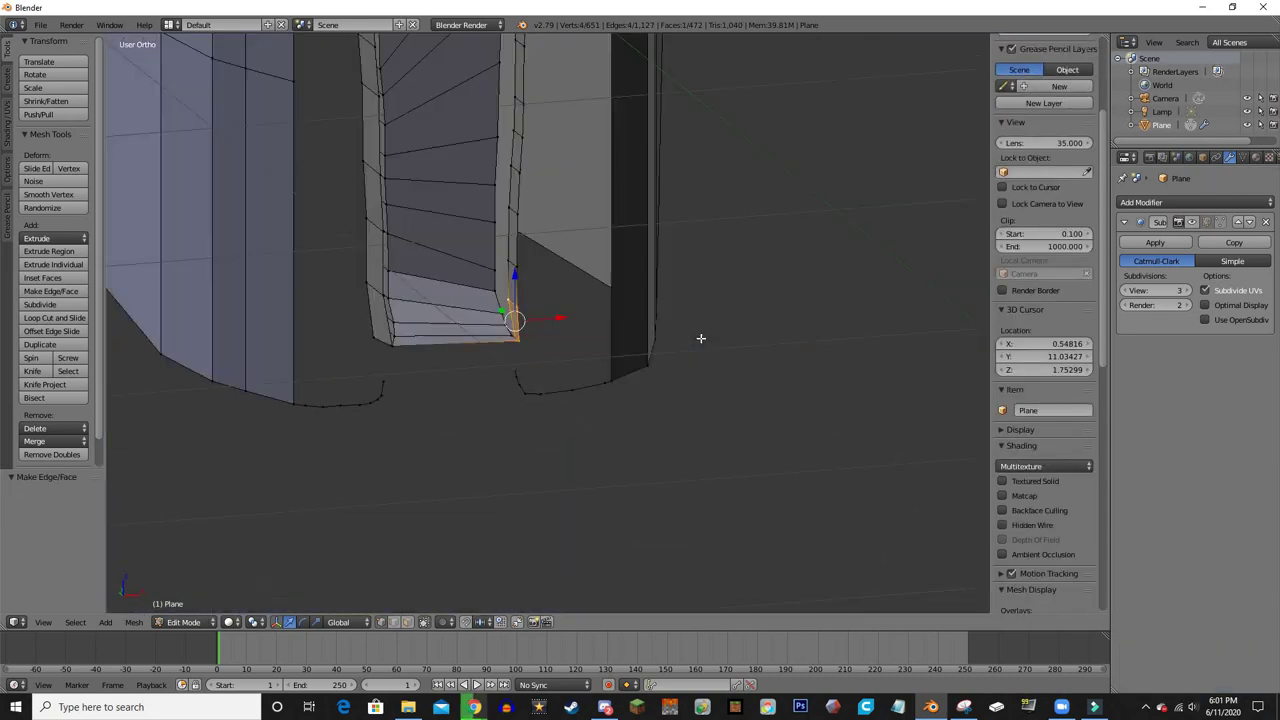
pyautogui.scroll(3, 697, 340)
pyautogui.scroll(-3, 694, 340)
pyautogui.moveTo(440, 417)
pyautogui.mouseDown(button='middle')
pyautogui.moveTo(723, 397)
pyautogui.moveTo(443, 269)
pyautogui.mouseUp(button='middle')
# - Nudge a bottom corner vertex along Y in several small moves
pyautogui.rightClick(561, 227)
pyautogui.moveTo(597, 220); pyautogui.dragTo(488, 225)
pyautogui.moveTo(531, 188)
pyautogui.mouseDown(button='middle')
pyautogui.moveTo(560, 300)
pyautogui.moveTo(340, 300)
pyautogui.mouseUp(button='middle')
pyautogui.moveTo(345, 292); pyautogui.dragTo(363, 310)
pyautogui.moveTo(363, 310)
pyautogui.mouseDown(button='middle')
pyautogui.moveTo(537, 429)
pyautogui.moveTo(537, 509)
pyautogui.mouseUp(button='middle')
pyautogui.moveTo(537, 509); pyautogui.dragTo(510, 459)
pyautogui.moveTo(598, 425); pyautogui.dragTo(580, 374, button='middle')
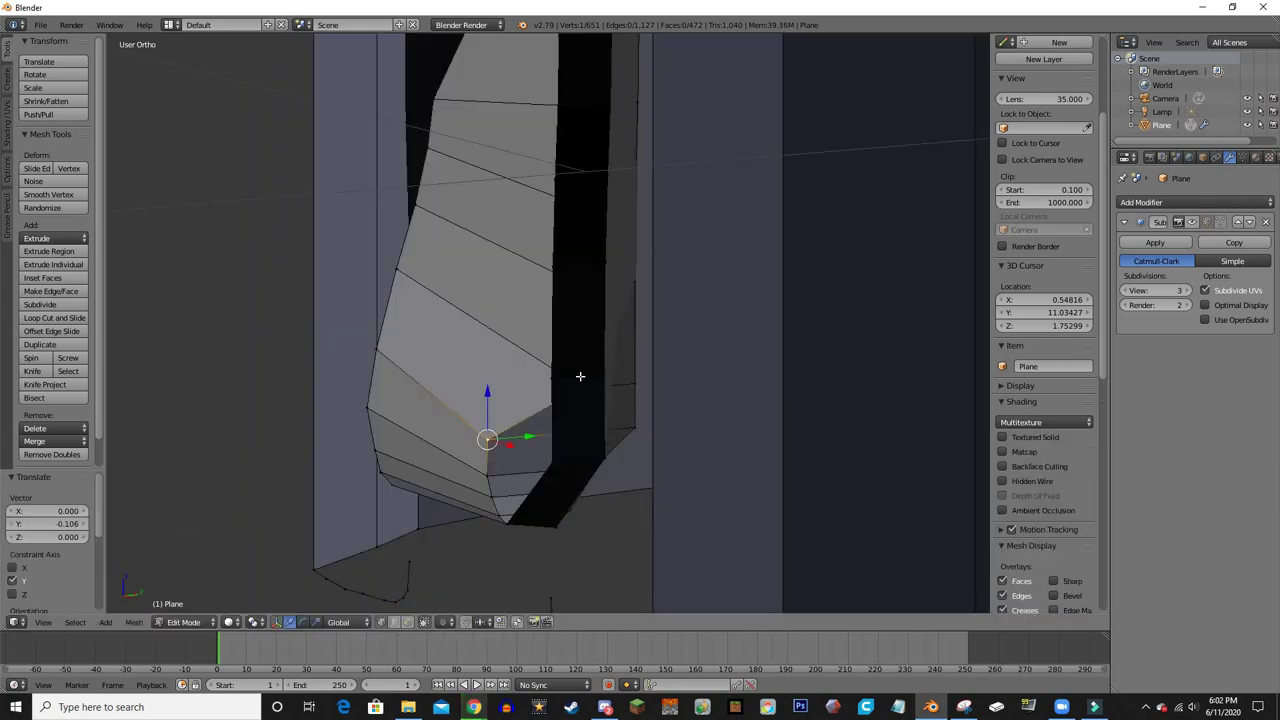
pyautogui.moveTo(580, 374); pyautogui.dragTo(503, 380)
pyautogui.moveTo(503, 380); pyautogui.dragTo(554, 357, button='middle')
# - Line the corner vertex up along Y in wireframe view using G then Y
pyautogui.press('z')
pyautogui.press('z')
pyautogui.moveTo(575, 294); pyautogui.dragTo(640, 290, button='middle')
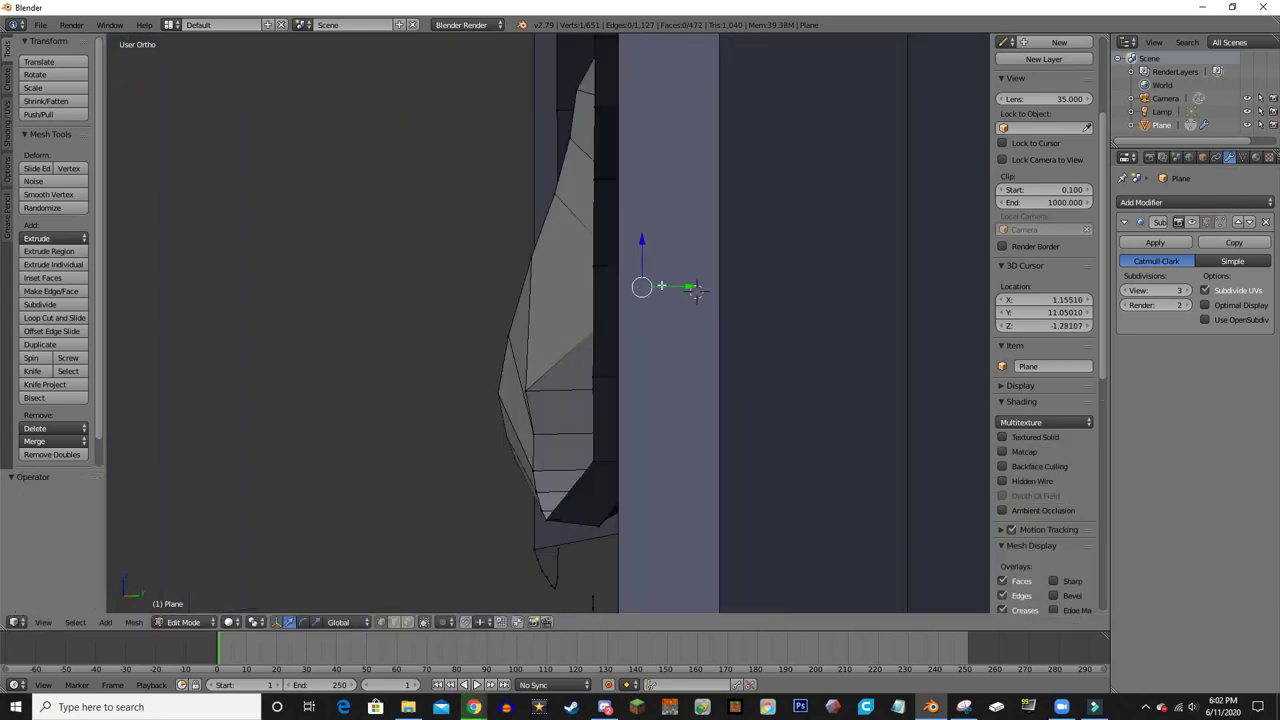
pyautogui.moveTo(640, 290); pyautogui.dragTo(728, 286)
pyautogui.click(743, 251)
pyautogui.moveTo(494, 394)
pyautogui.mouseDown(button='middle')
pyautogui.moveTo(644, 216)
pyautogui.moveTo(530, 405)
pyautogui.mouseUp(button='middle')
pyautogui.moveTo(530, 405); pyautogui.dragTo(520, 405)
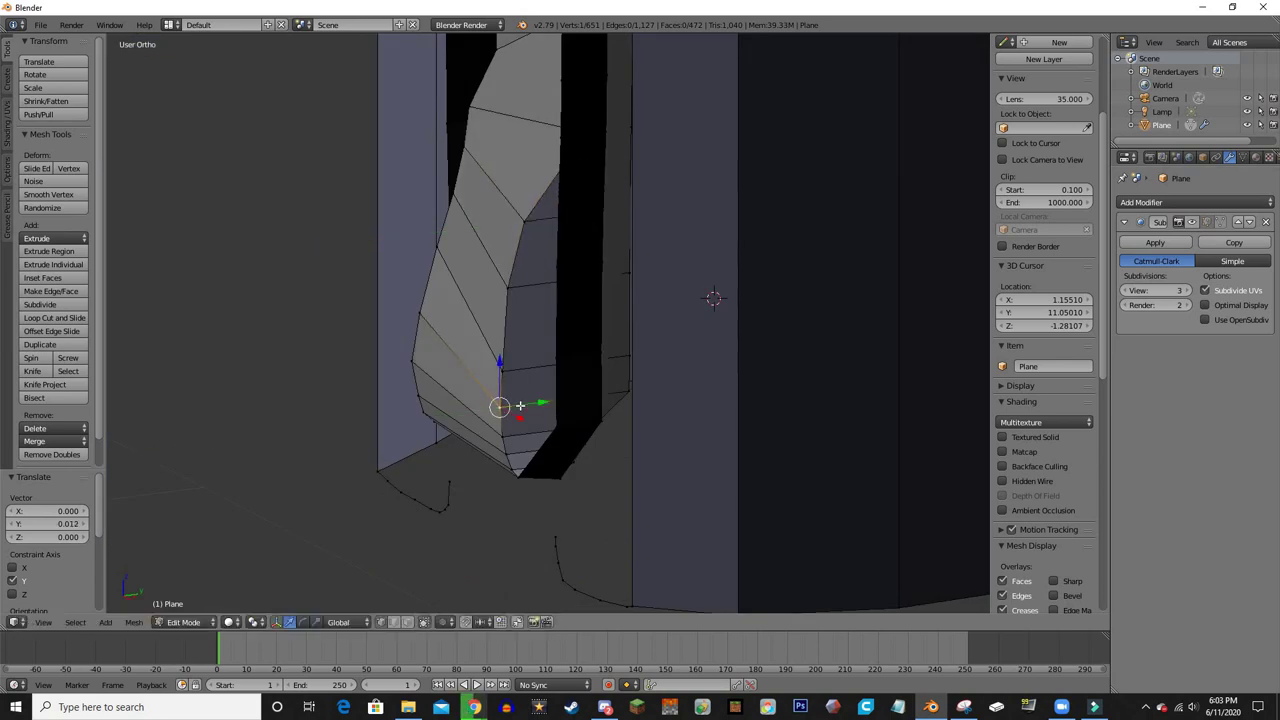
pyautogui.scroll(1, 520, 405)
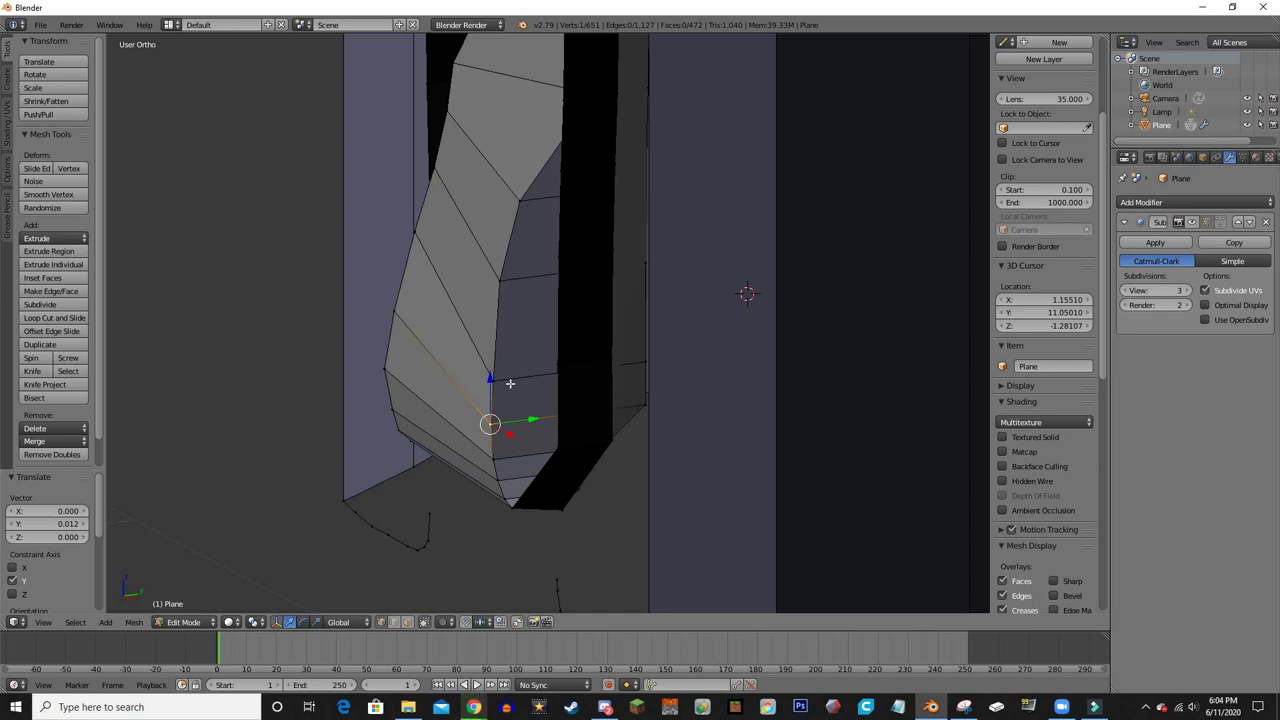
pyautogui.moveTo(510, 383)
pyautogui.mouseDown(button='middle')
pyautogui.moveTo(557, 329)
pyautogui.moveTo(443, 246)
pyautogui.moveTo(329, 234)
pyautogui.mouseUp(button='middle')
pyautogui.press('g')
pyautogui.press('y')
pyautogui.click(330, 310)
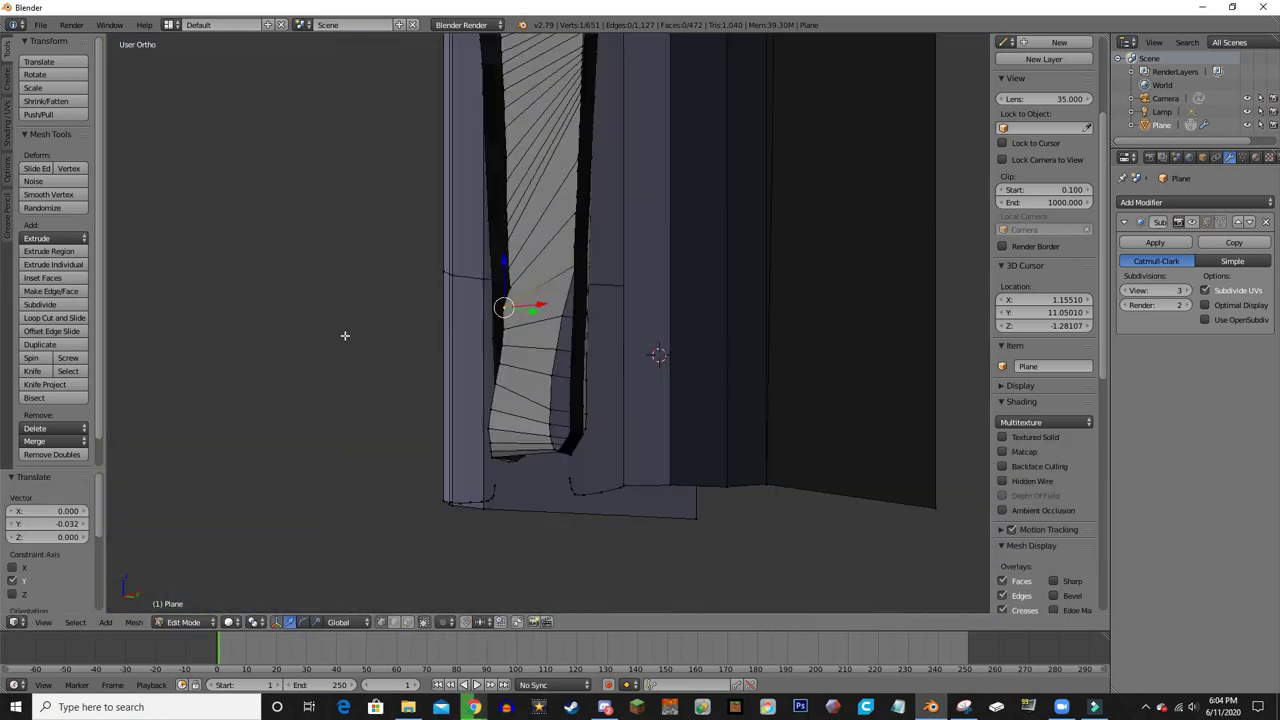
# - Preview the model in Rendered shading, then go back to solid shading
pyautogui.moveTo(343, 334)
pyautogui.mouseDown(button='middle')
pyautogui.moveTo(617, 360)
pyautogui.moveTo(767, 307)
pyautogui.mouseUp(button='middle')
pyautogui.hotkey('shift', 'z')
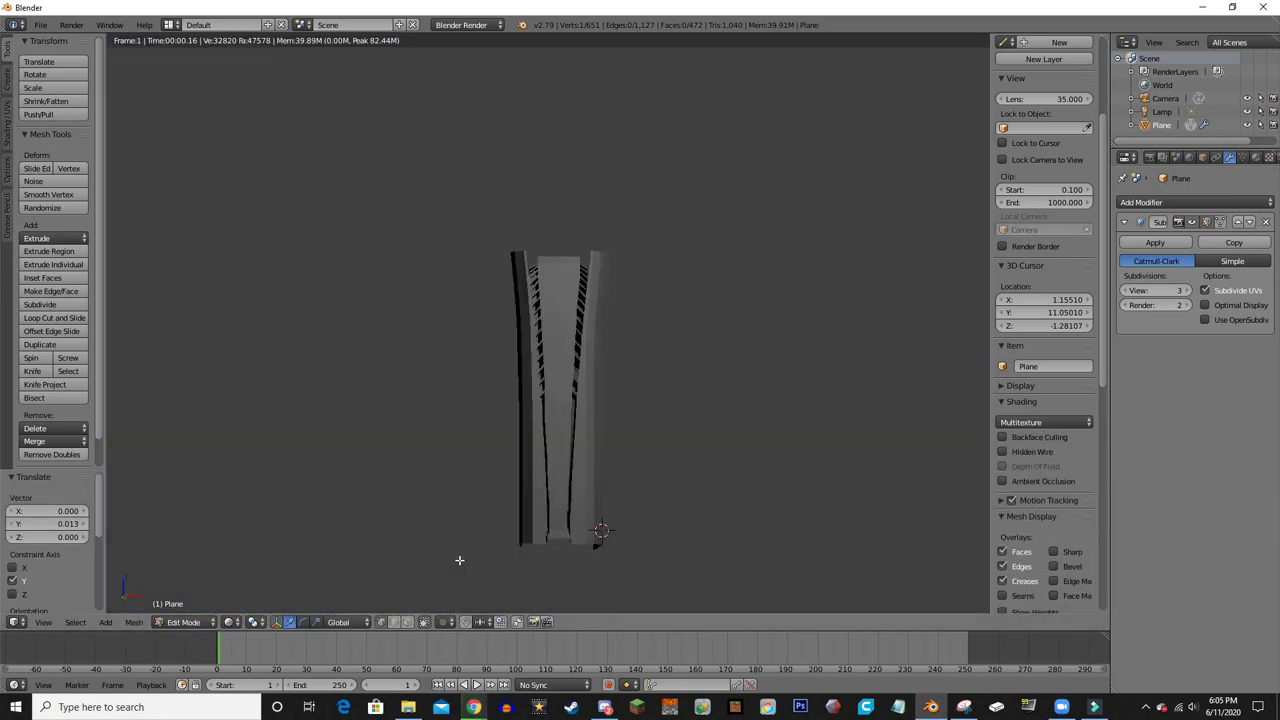
pyautogui.scroll(4, 471, 459)
pyautogui.hotkey('shift', 'z')
# - Fill a new face at the bottom edge of the channel
pyautogui.scroll(5, 829, 450)
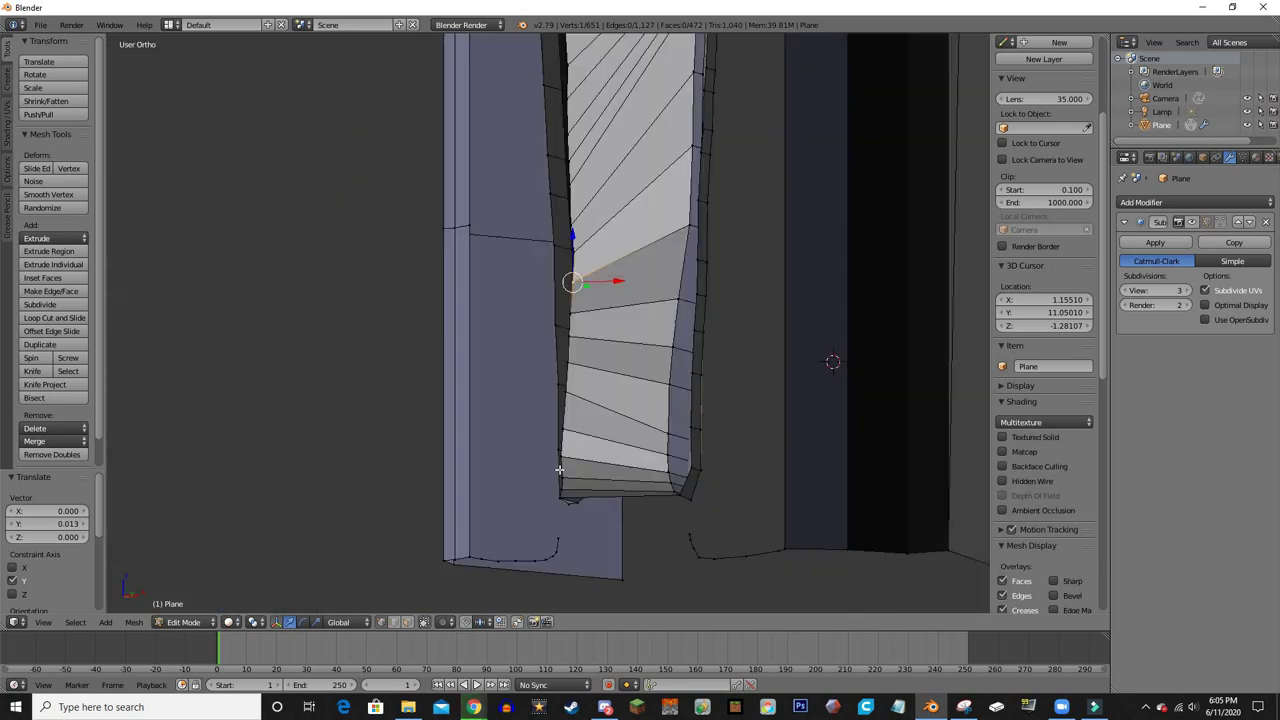
pyautogui.moveTo(829, 450)
pyautogui.keyDown('shift'); pyautogui.mouseDown(button='middle')
pyautogui.moveTo(686, 414)
pyautogui.moveTo(486, 470)
pyautogui.mouseUp(button='middle'); pyautogui.keyUp('shift')
pyautogui.press('f')
pyautogui.moveTo(324, 372)
pyautogui.mouseDown(button='middle')
pyautogui.moveTo(466, 294)
pyautogui.moveTo(620, 329)
pyautogui.moveTo(526, 300)
pyautogui.moveTo(494, 128)
pyautogui.moveTo(371, 349)
pyautogui.moveTo(241, 473)
pyautogui.moveTo(317, 523)
pyautogui.moveTo(452, 477)
pyautogui.moveTo(371, 386)
pyautogui.moveTo(343, 277)
pyautogui.moveTo(514, 529)
pyautogui.moveTo(535, 425)
pyautogui.moveTo(363, 329)
pyautogui.moveTo(229, 349)
pyautogui.moveTo(460, 274)
pyautogui.moveTo(441, 146)
pyautogui.moveTo(428, 189)
pyautogui.mouseUp(button='middle')
pyautogui.press('f')
# - Shift-select the edge strips along the tower's inner side walls
pyautogui.keyDown('alt'); pyautogui.rightClick(229, 349); pyautogui.keyUp('alt')
pyautogui.keyDown('alt'); pyautogui.keyDown('shift'); pyautogui.rightClick(441, 146); pyautogui.keyUp('shift'); pyautogui.keyUp('alt')
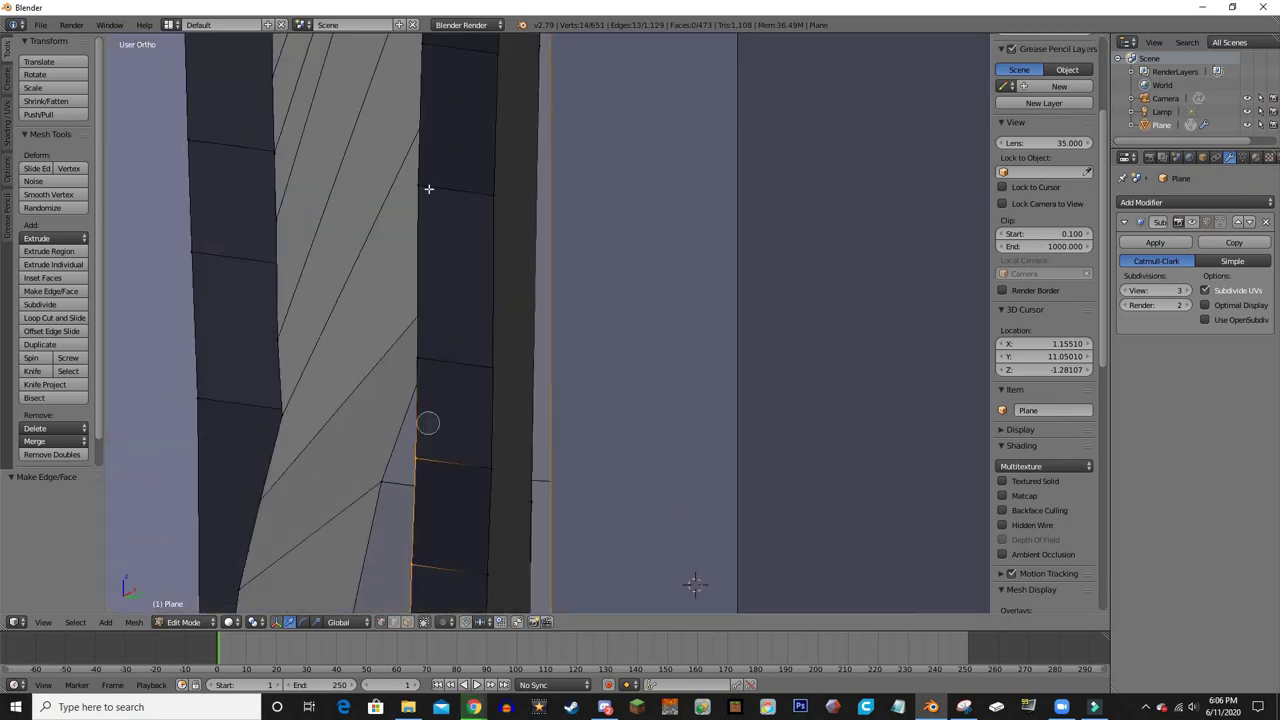
pyautogui.moveTo(383, 39)
pyautogui.mouseDown(button='middle')
pyautogui.moveTo(477, 106)
pyautogui.moveTo(423, 234)
pyautogui.moveTo(280, 400)
pyautogui.moveTo(320, 205)
pyautogui.moveTo(357, 543)
pyautogui.mouseUp(button='middle')
pyautogui.keyDown('alt'); pyautogui.keyDown('shift'); pyautogui.rightClick(477, 106); pyautogui.keyUp('shift'); pyautogui.keyUp('alt')
pyautogui.keyDown('alt'); pyautogui.keyDown('shift'); pyautogui.rightClick(214, 408); pyautogui.keyUp('shift'); pyautogui.keyUp('alt')
pyautogui.scroll(-5, 357, 543)
pyautogui.keyDown('alt'); pyautogui.keyDown('shift'); pyautogui.rightClick(475, 460); pyautogui.keyUp('shift'); pyautogui.keyUp('alt')
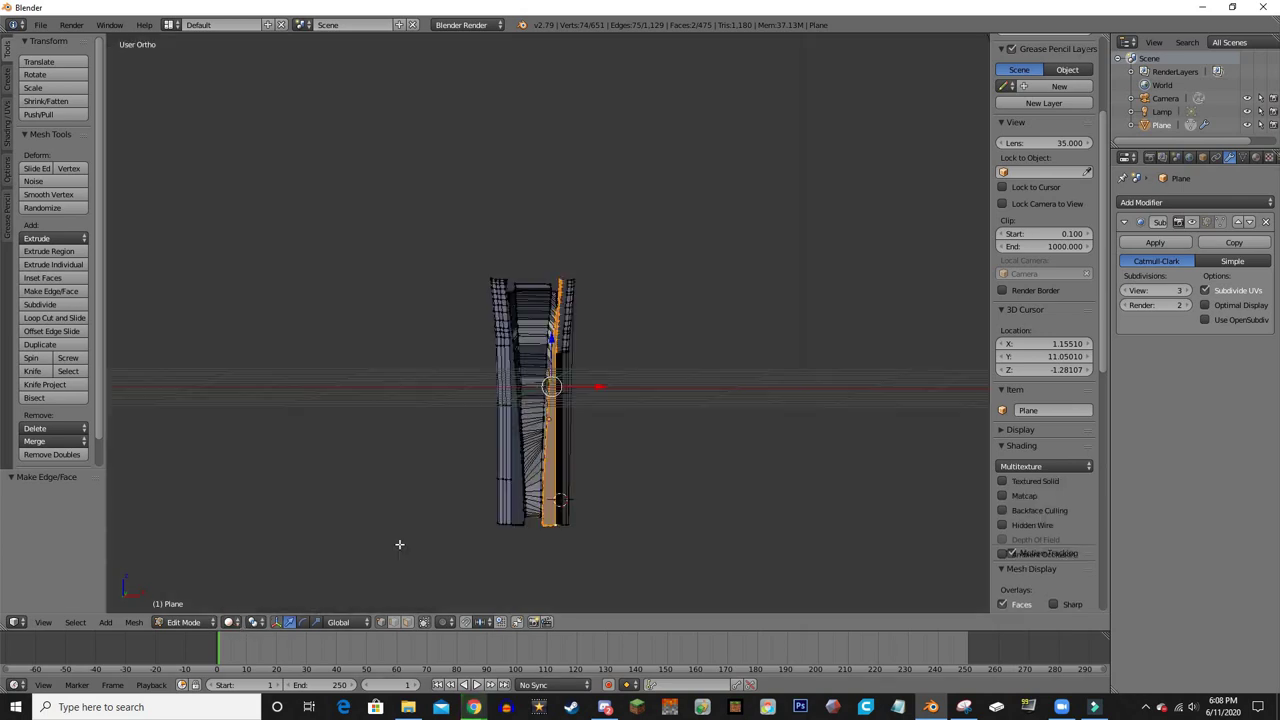
# - Create a new material, Material.001, for the whole model
pyautogui.click(1256, 157)
pyautogui.click(1180, 262)
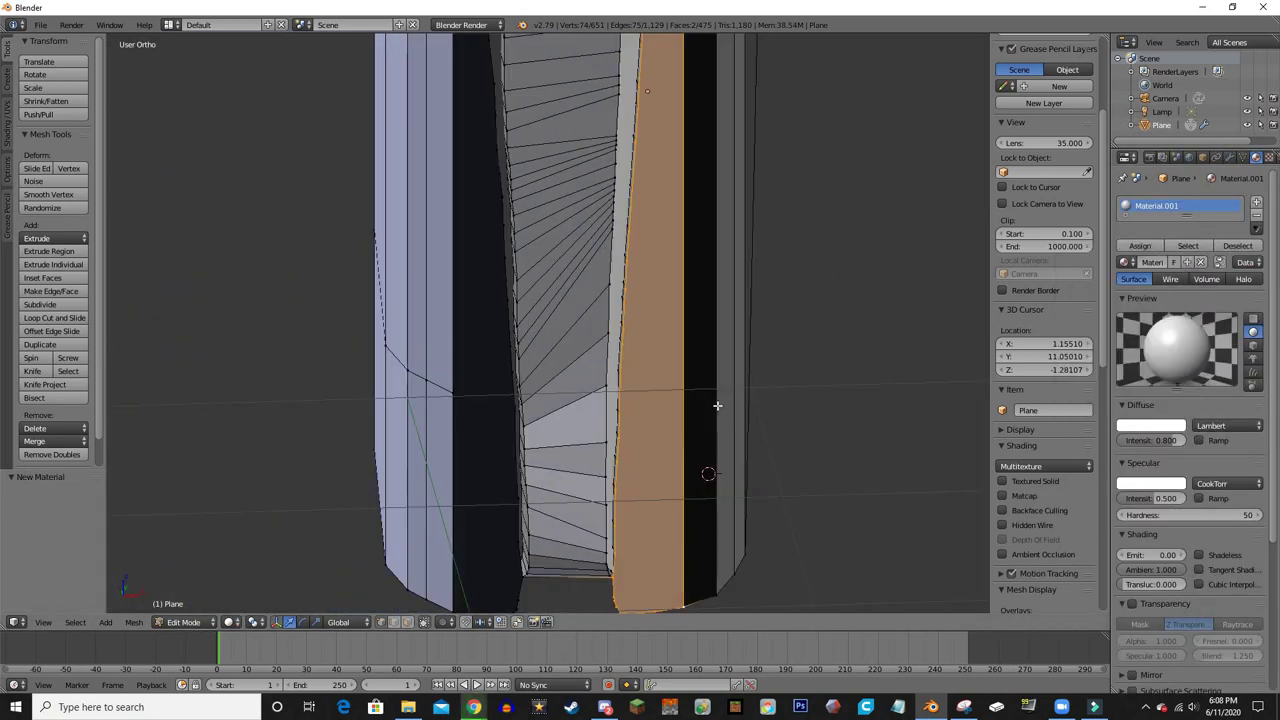
pyautogui.scroll(3, 600, 521)
# - Select the connected centre strip faces with Ctrl+L and add the remaining centre faces
pyautogui.moveTo(600, 521); pyautogui.dragTo(600, 600, button='middle')
pyautogui.keyDown('alt'); pyautogui.rightClick(591, 531); pyautogui.keyUp('alt')
pyautogui.moveTo(591, 531)
pyautogui.mouseDown(button='middle')
pyautogui.moveTo(614, 234)
pyautogui.moveTo(523, 286)
pyautogui.moveTo(502, 406)
pyautogui.mouseUp(button='middle')
pyautogui.hotkey('ctrl', 'l')
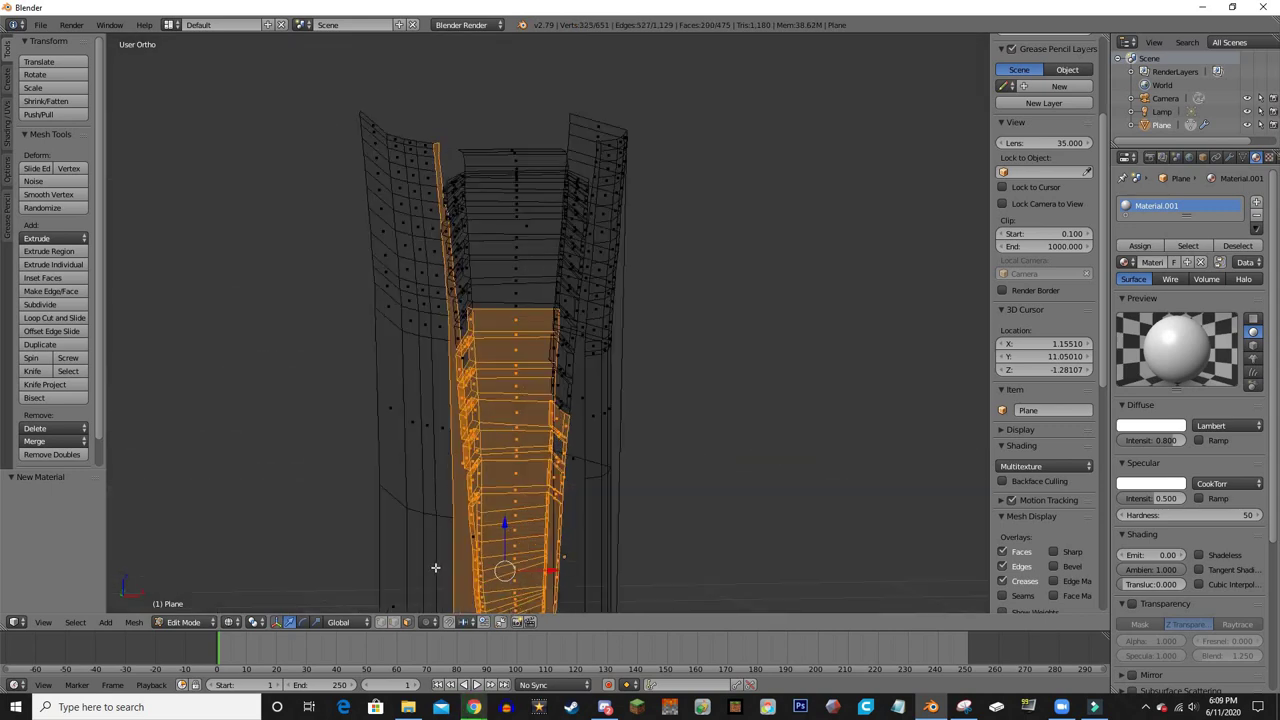
pyautogui.moveTo(435, 567); pyautogui.dragTo(597, 423, button='middle')
pyautogui.click(560, 380)
pyautogui.scroll(3, 560, 380)
pyautogui.moveTo(560, 380)
pyautogui.mouseDown(button='middle')
pyautogui.moveTo(545, 200)
pyautogui.moveTo(618, 428)
pyautogui.mouseUp(button='middle')
pyautogui.scroll(-2, 618, 428)
pyautogui.moveTo(529, 148); pyautogui.dragTo(590, 415, button='middle')
pyautogui.press('z')
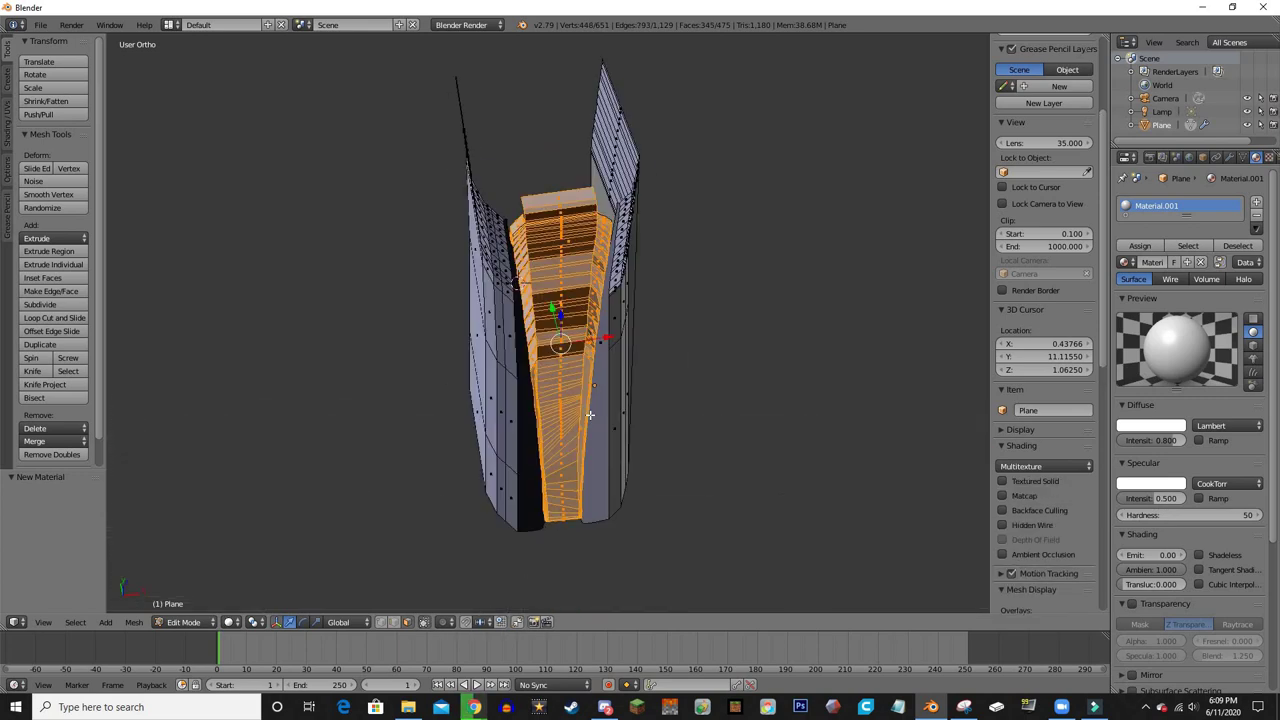
# - Add a second slot with black Material.002 and assign it to the centre faces
pyautogui.click(1256, 201)
pyautogui.click(1150, 456)
pyautogui.click(1166, 377)
pyautogui.click(1140, 276)
# - Check the black centre in Rendered shading, then return to solid shading
pyautogui.hotkey('shift', 'z')
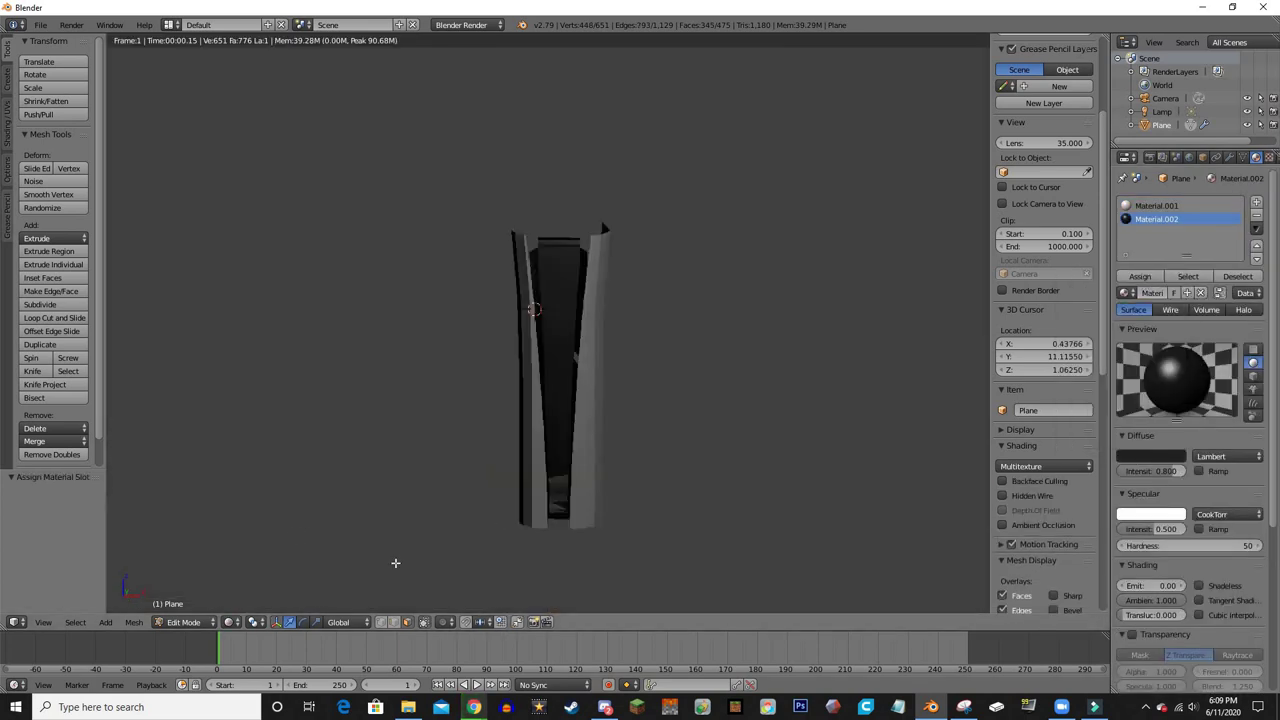
pyautogui.click(229, 622)
pyautogui.click(255, 585)
pyautogui.scroll(5, 560, 400)
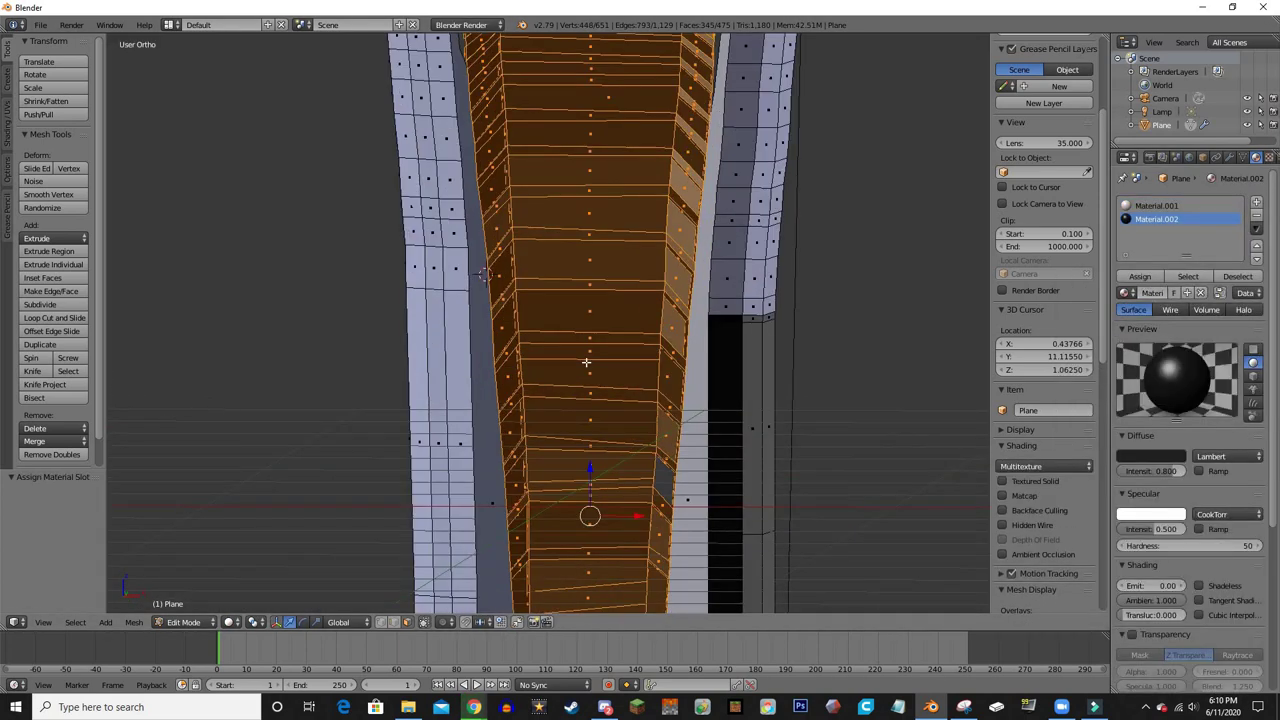
pyautogui.rightClick(618, 350)
pyautogui.scroll(3, 672, 212)
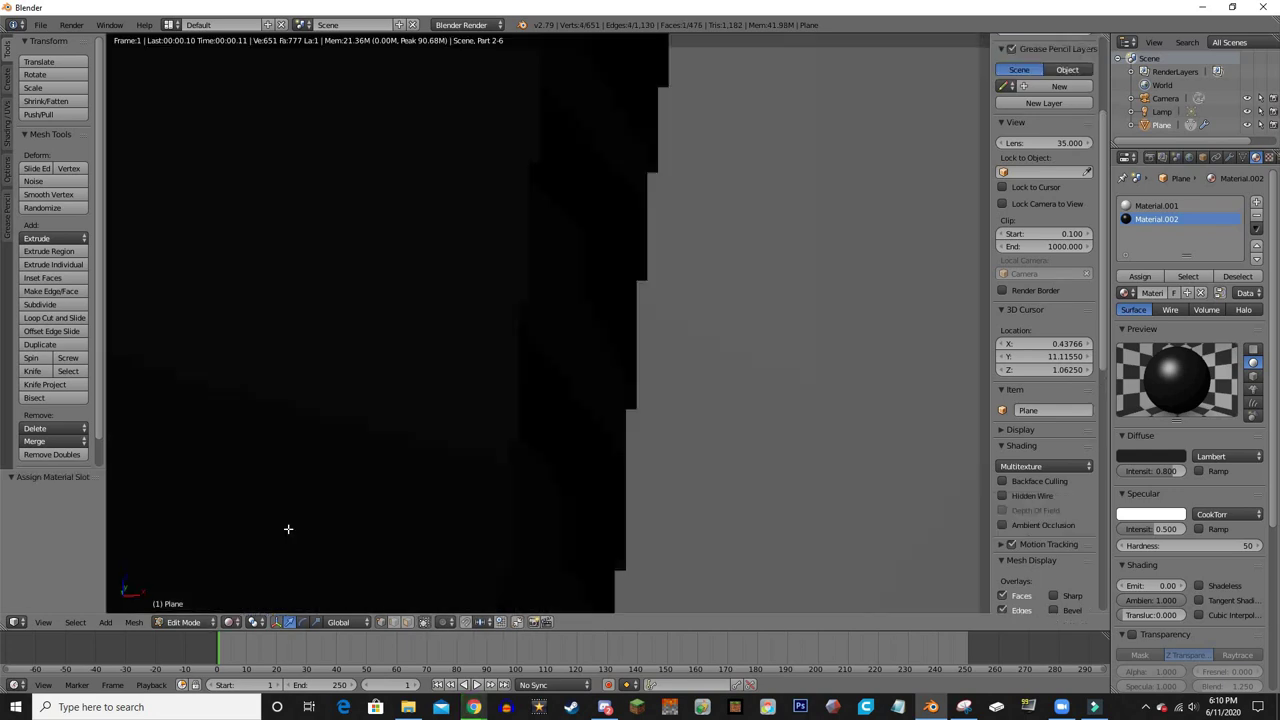
pyautogui.hotkey('shift', 'z')
pyautogui.scroll(-5, 285, 510)
pyautogui.click(1230, 157)
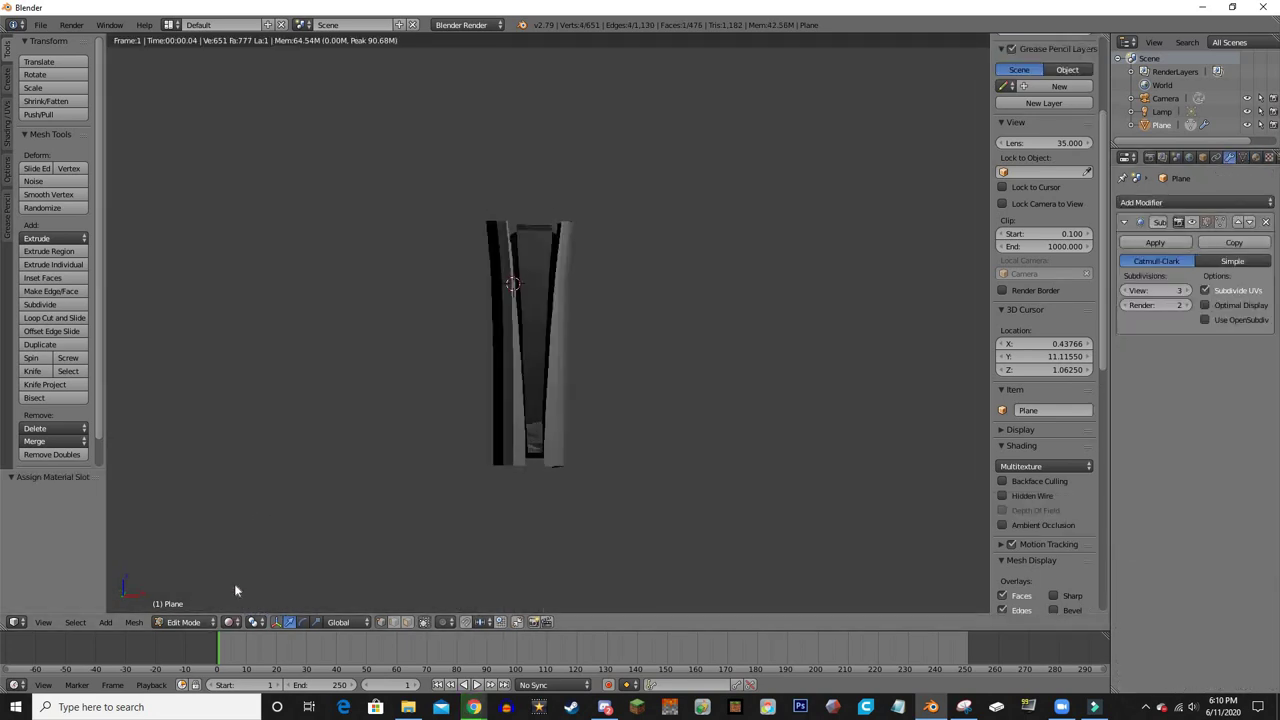
pyautogui.hotkey('shift', 'z')
pyautogui.scroll(5, 451, 297)
pyautogui.scroll(-5, 574, 443)
# - Add centred loop cuts across the tower's right wing
pyautogui.hotkey('ctrl', 'r')
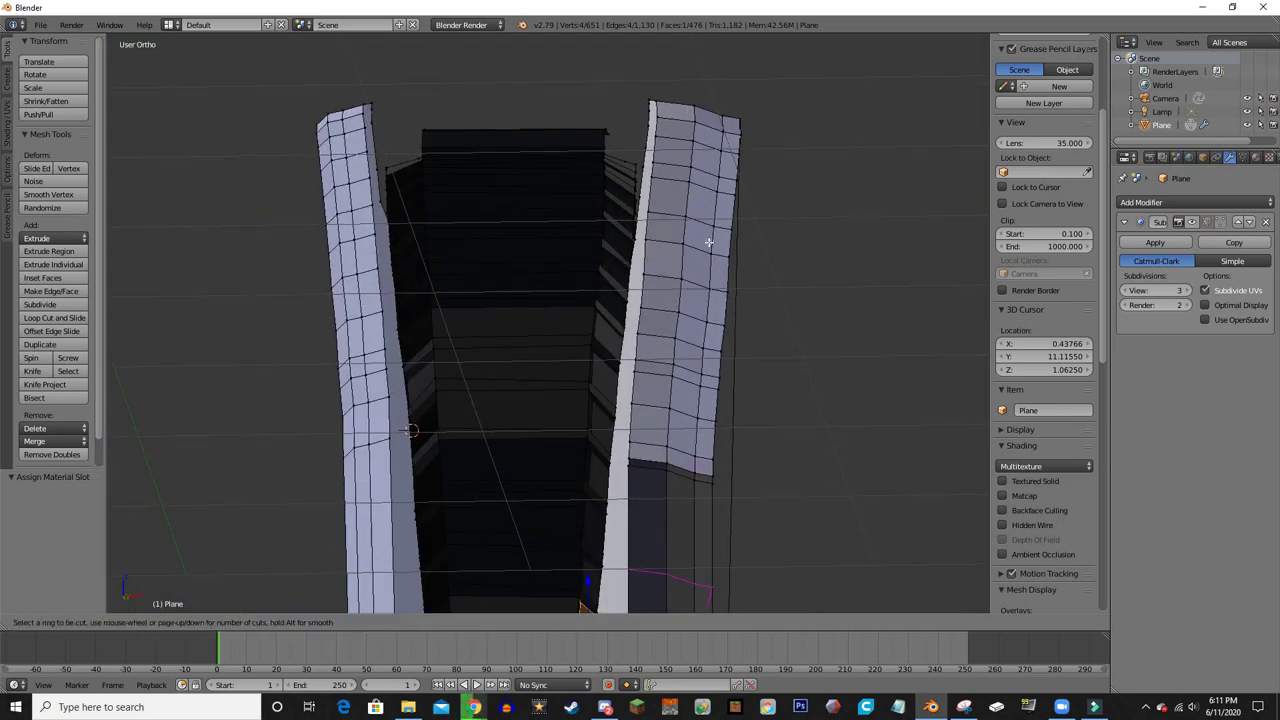
pyautogui.moveTo(708, 242); pyautogui.dragTo(529, 165, button='middle')
pyautogui.scroll(9, 529, 165)
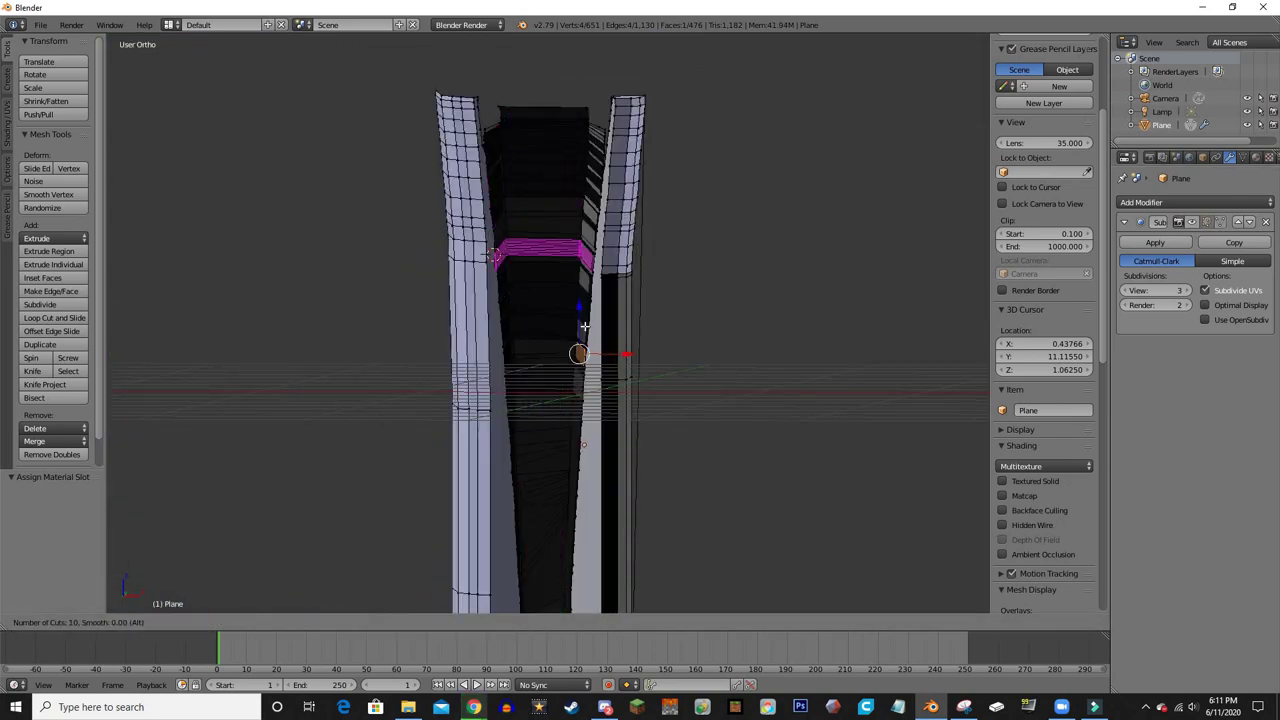
pyautogui.press('Escape')
pyautogui.scroll(-2, 543, 549)
pyautogui.scroll(3, 540, 412)
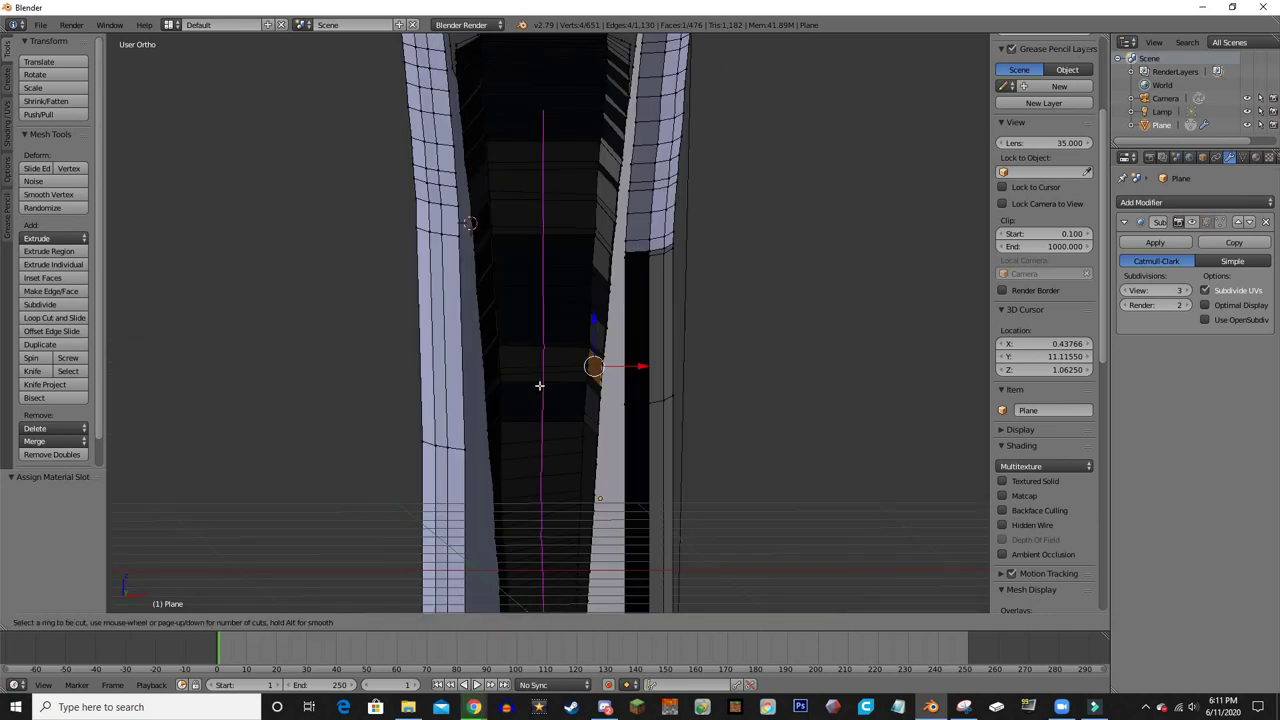
pyautogui.scroll(-3, 537, 386)
pyautogui.hotkey('ctrl', 'r')
pyautogui.moveTo(531, 286); pyautogui.dragTo(531, 351, button='middle')
pyautogui.click(619, 286)
pyautogui.rightClick(619, 286)
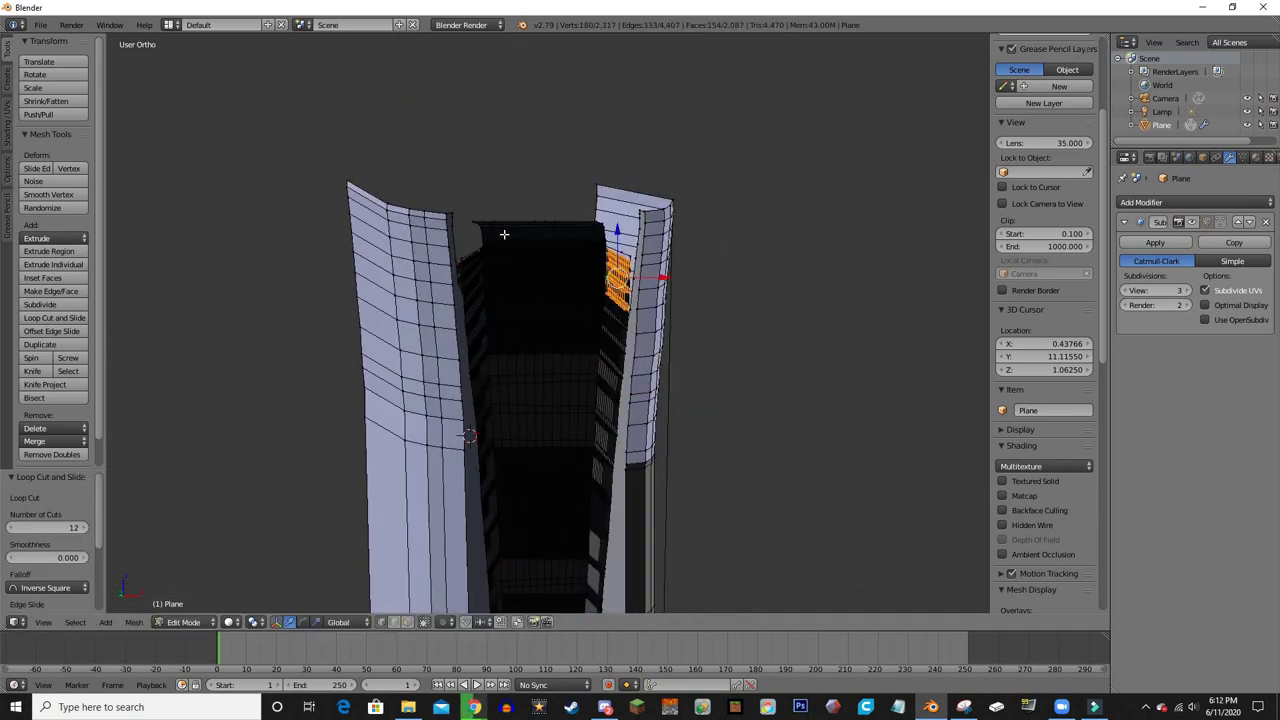
pyautogui.scroll(5, 504, 234)
pyautogui.hotkey('ctrl', 'r')
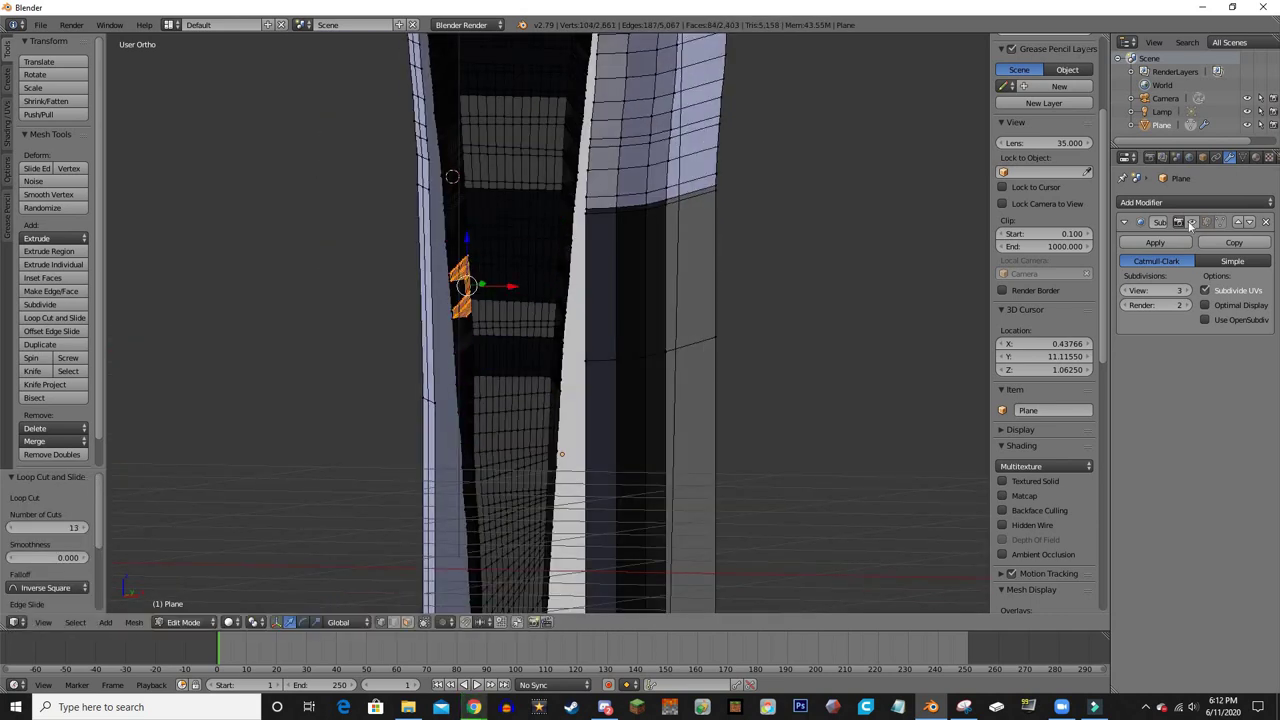
# - Check the tower in rendered and wireframe shading from the front view
pyautogui.hotkey('shift', 'z')
pyautogui.scroll(-5, 294, 533)
pyautogui.press('KP_1')
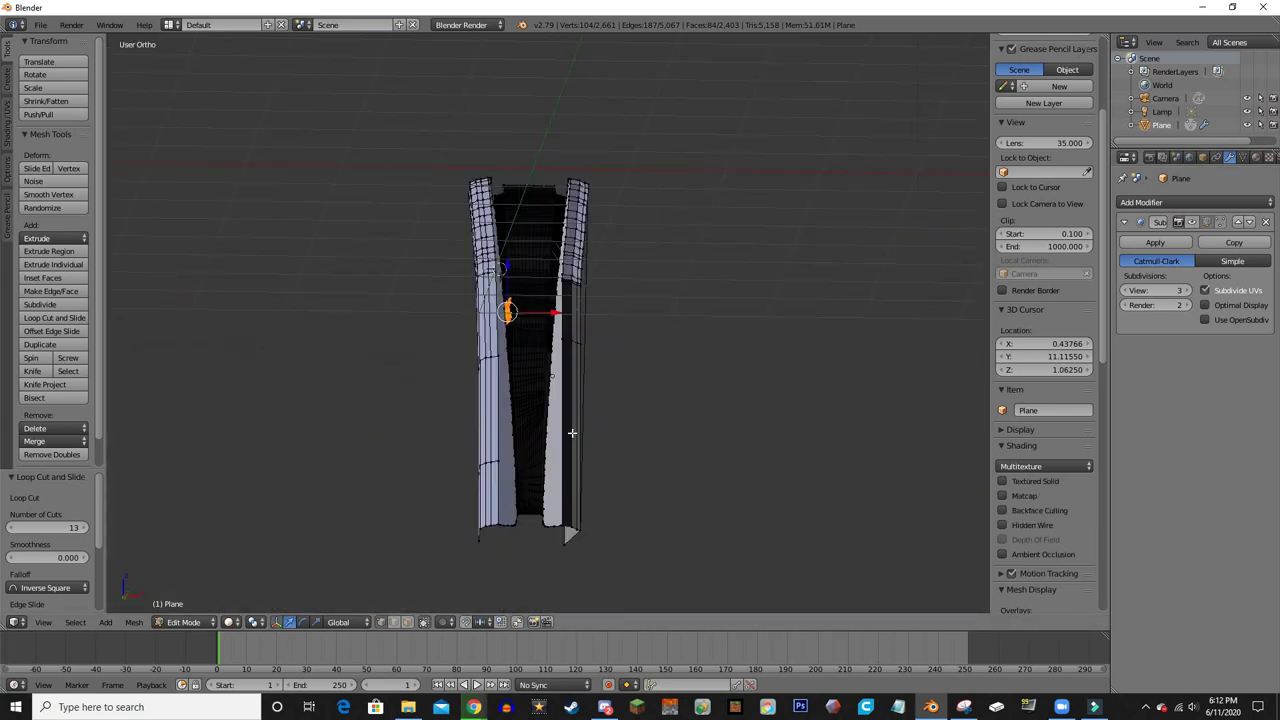
pyautogui.moveTo(377, 488); pyautogui.dragTo(451, 410, button='middle')
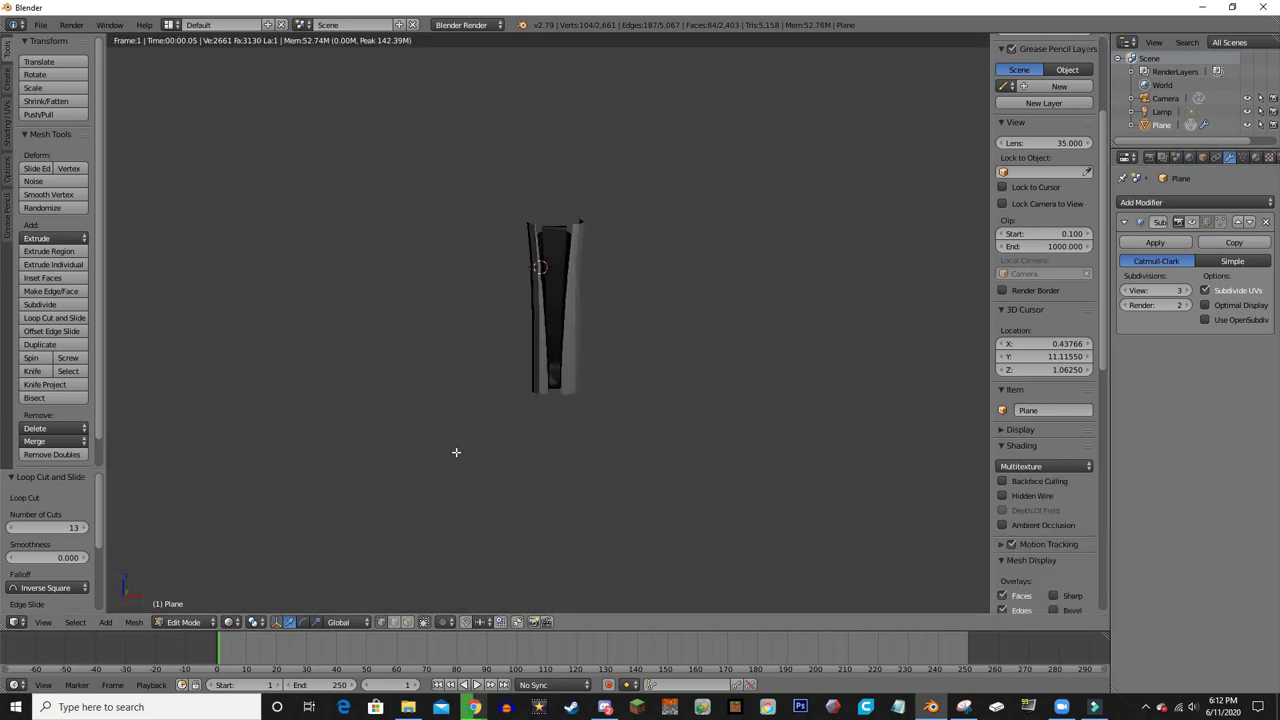
pyautogui.scroll(6, 456, 452)
pyautogui.press('z')
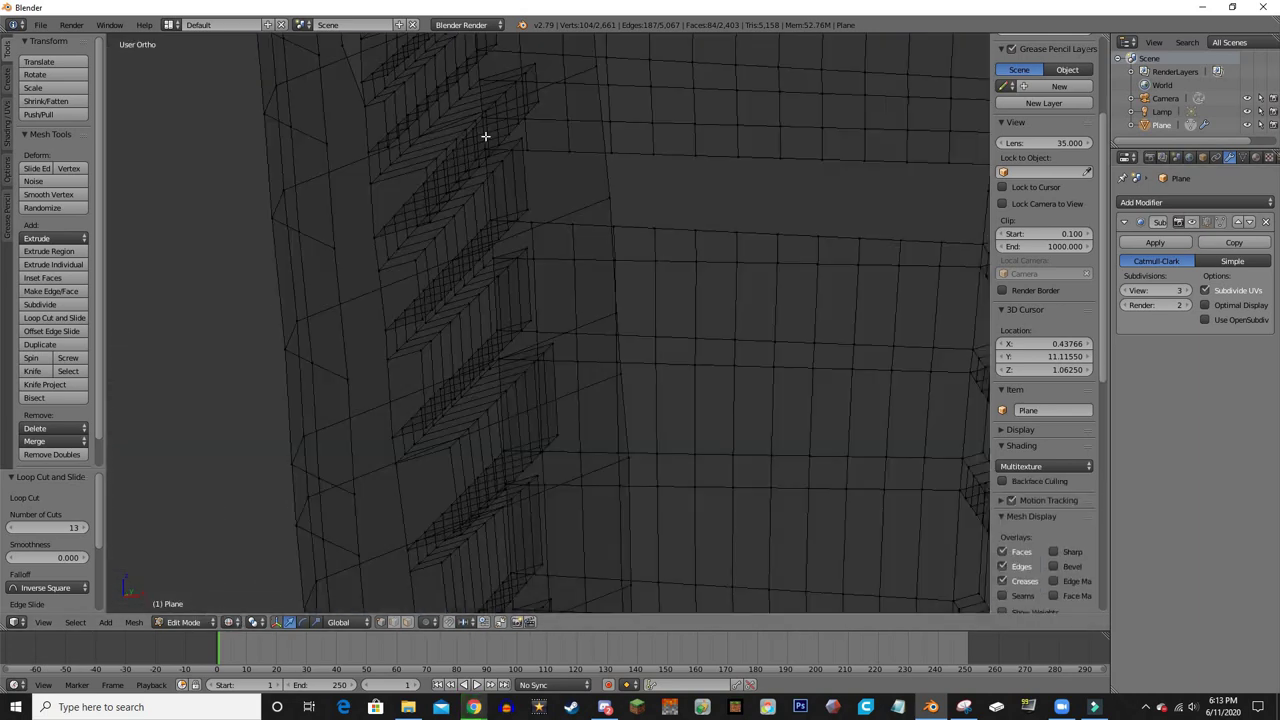
pyautogui.press('z')
# - Select the slanted vent strips, extending the selection to their linked faces
pyautogui.moveTo(497, 346); pyautogui.dragTo(577, 457, button='middle')
pyautogui.scroll(-3, 424, 402)
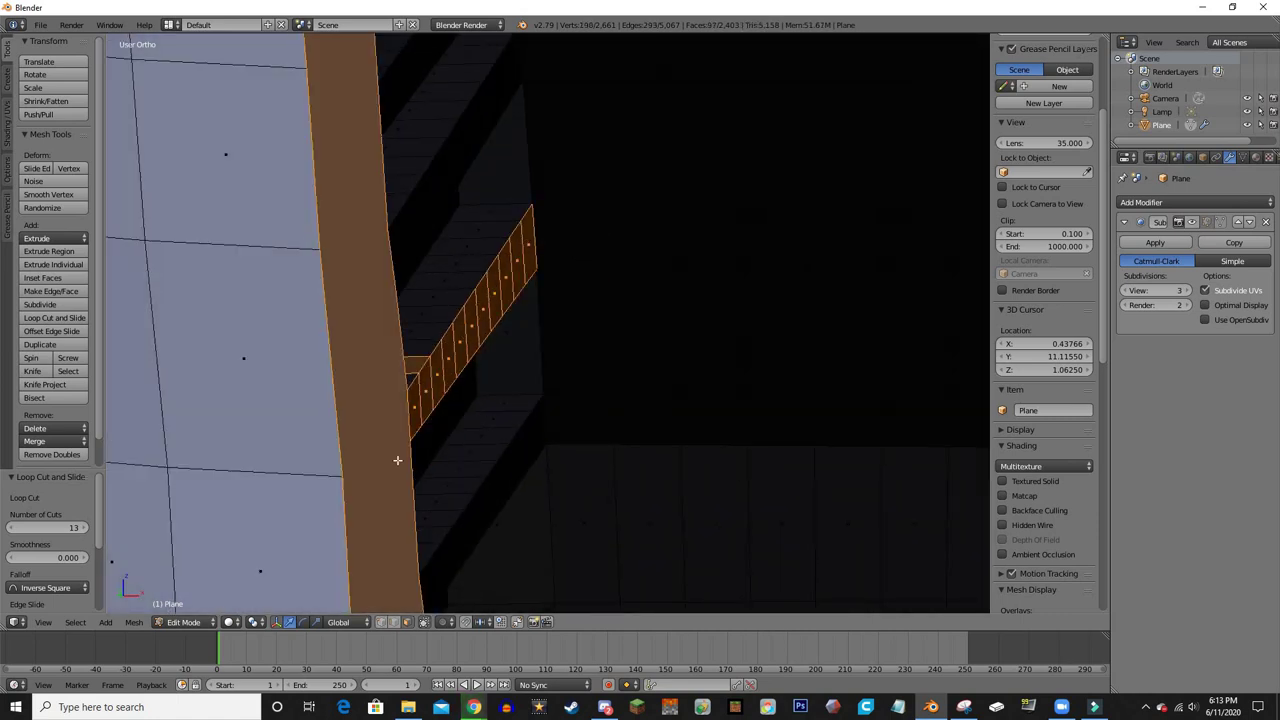
pyautogui.moveTo(514, 228); pyautogui.dragTo(449, 310, button='middle')
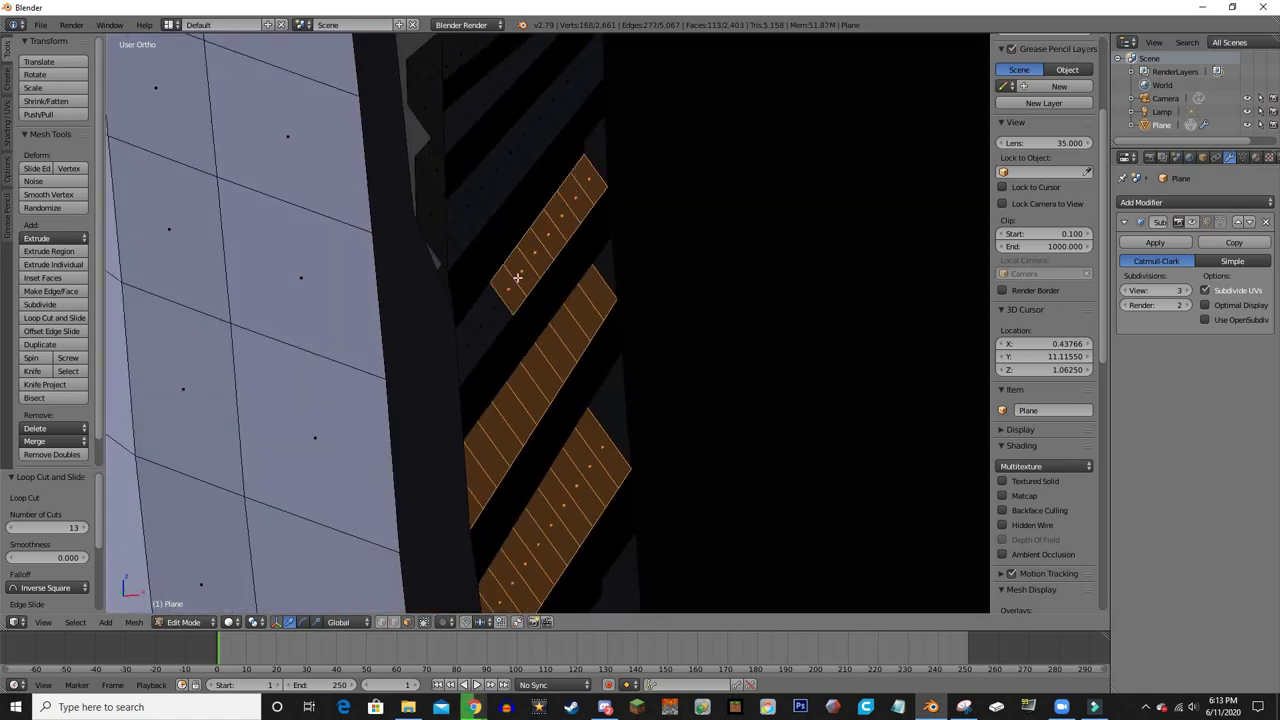
pyautogui.moveTo(517, 277); pyautogui.dragTo(606, 163, button='middle')
pyautogui.keyDown('shift'); pyautogui.rightClick(557, 123); pyautogui.keyUp('shift')
pyautogui.moveTo(556, 232); pyautogui.dragTo(509, 151, button='middle')
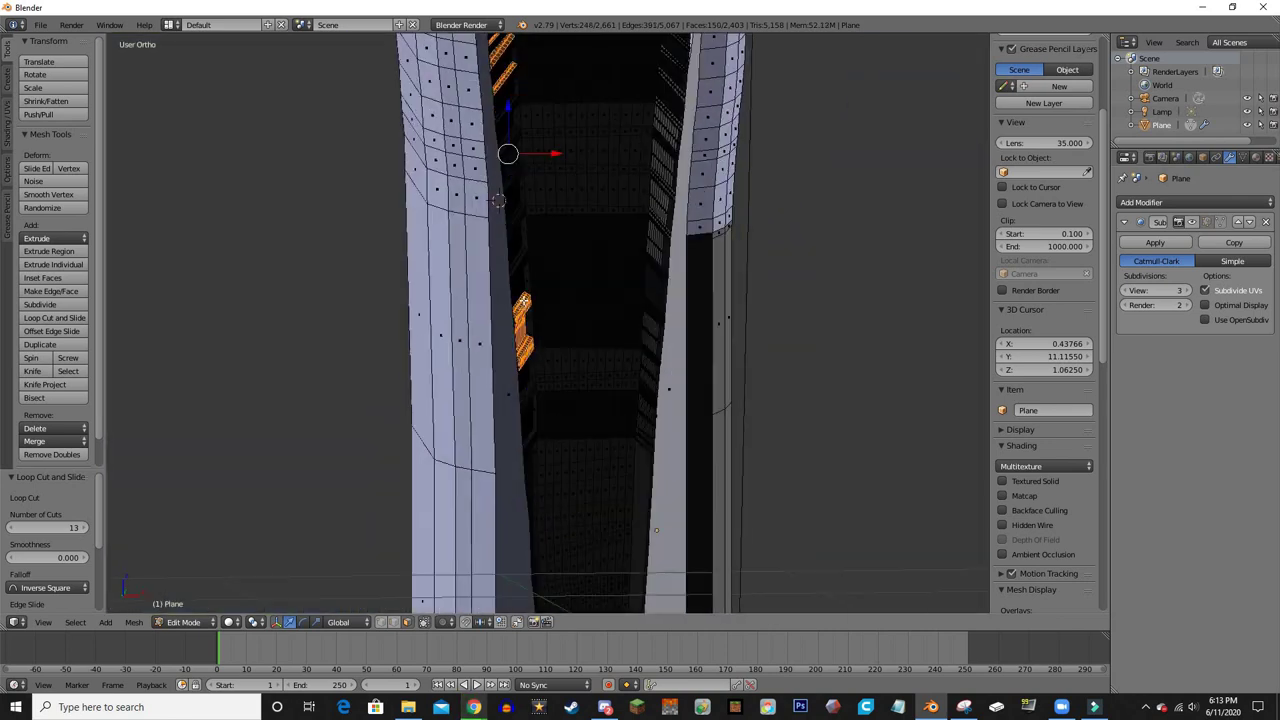
pyautogui.hotkey('ctrl', 'z')
pyautogui.moveTo(549, 237)
pyautogui.mouseDown(button='middle')
pyautogui.moveTo(507, 312)
pyautogui.moveTo(443, 380)
pyautogui.moveTo(423, 451)
pyautogui.moveTo(497, 440)
pyautogui.moveTo(394, 435)
pyautogui.moveTo(366, 460)
pyautogui.moveTo(639, 391)
pyautogui.moveTo(466, 331)
pyautogui.moveTo(640, 397)
pyautogui.moveTo(516, 452)
pyautogui.moveTo(554, 194)
pyautogui.moveTo(491, 177)
pyautogui.moveTo(522, 321)
pyautogui.moveTo(500, 206)
pyautogui.moveTo(726, 486)
pyautogui.moveTo(646, 134)
pyautogui.moveTo(773, 435)
pyautogui.moveTo(674, 294)
pyautogui.moveTo(654, 366)
pyautogui.moveTo(369, 189)
pyautogui.moveTo(399, 164)
pyautogui.moveTo(580, 240)
pyautogui.moveTo(543, 180)
pyautogui.moveTo(737, 360)
pyautogui.moveTo(514, 262)
pyautogui.moveTo(791, 306)
pyautogui.moveTo(749, 294)
pyautogui.moveTo(494, 454)
pyautogui.moveTo(297, 491)
pyautogui.moveTo(560, 330)
pyautogui.mouseUp(button='middle')
pyautogui.keyDown('shift'); pyautogui.rightClick(443, 380); pyautogui.keyUp('shift')
pyautogui.keyDown('shift'); pyautogui.rightClick(639, 391); pyautogui.keyUp('shift')
pyautogui.keyDown('shift'); pyautogui.rightClick(516, 452); pyautogui.keyUp('shift')
pyautogui.keyDown('shift'); pyautogui.rightClick(554, 194); pyautogui.keyUp('shift')
pyautogui.keyDown('shift'); pyautogui.rightClick(773, 435); pyautogui.keyUp('shift')
pyautogui.keyDown('shift'); pyautogui.rightClick(674, 294); pyautogui.keyUp('shift')
pyautogui.press('l')
pyautogui.press('l')
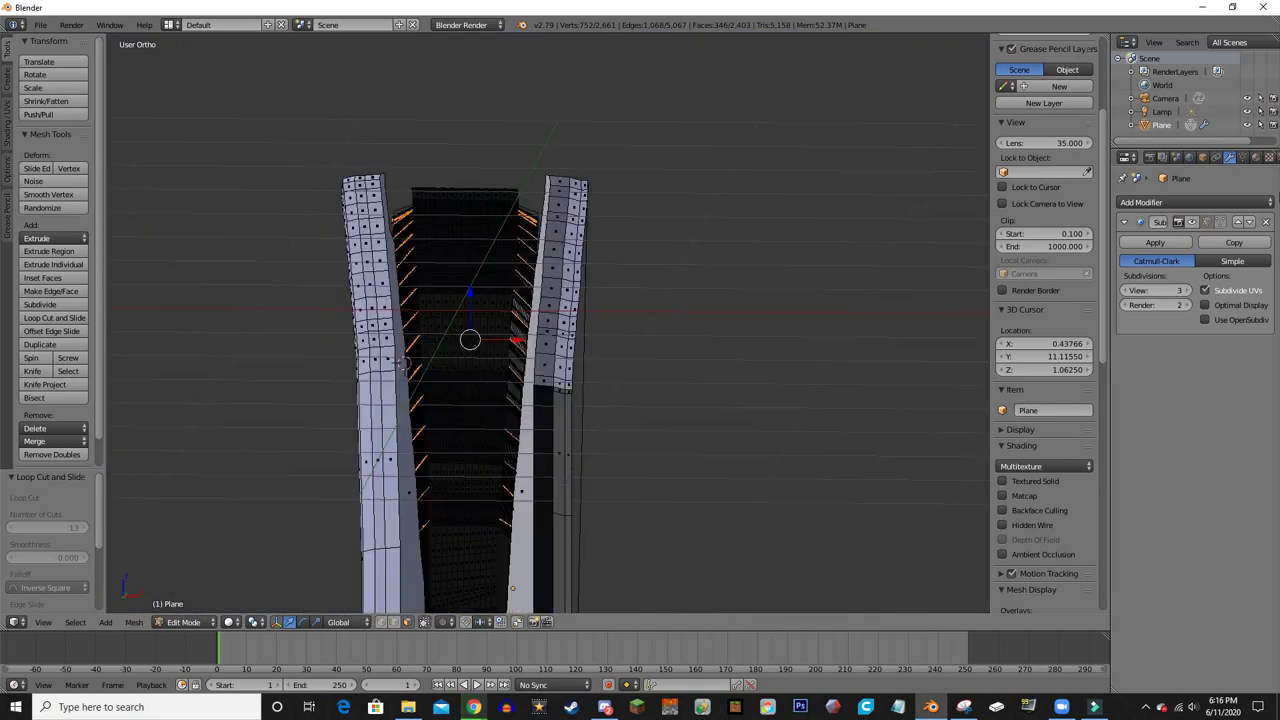
# - Set Material.003's diffuse colour to blue and return to Object Mode
pyautogui.click(1256, 157)
pyautogui.click(1150, 456)
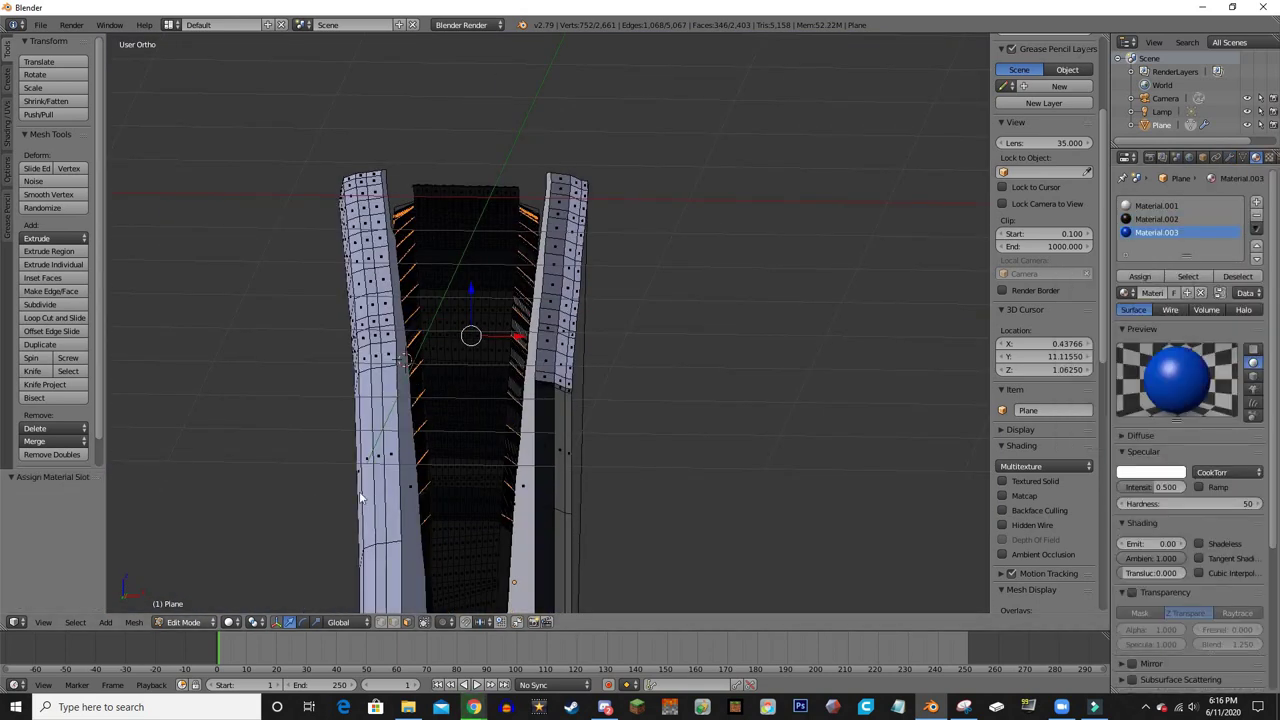
pyautogui.press('Tab')
pyautogui.moveTo(360, 490)
pyautogui.mouseDown(button='middle')
pyautogui.moveTo(423, 451)
pyautogui.moveTo(382, 464)
pyautogui.mouseUp(button='middle')
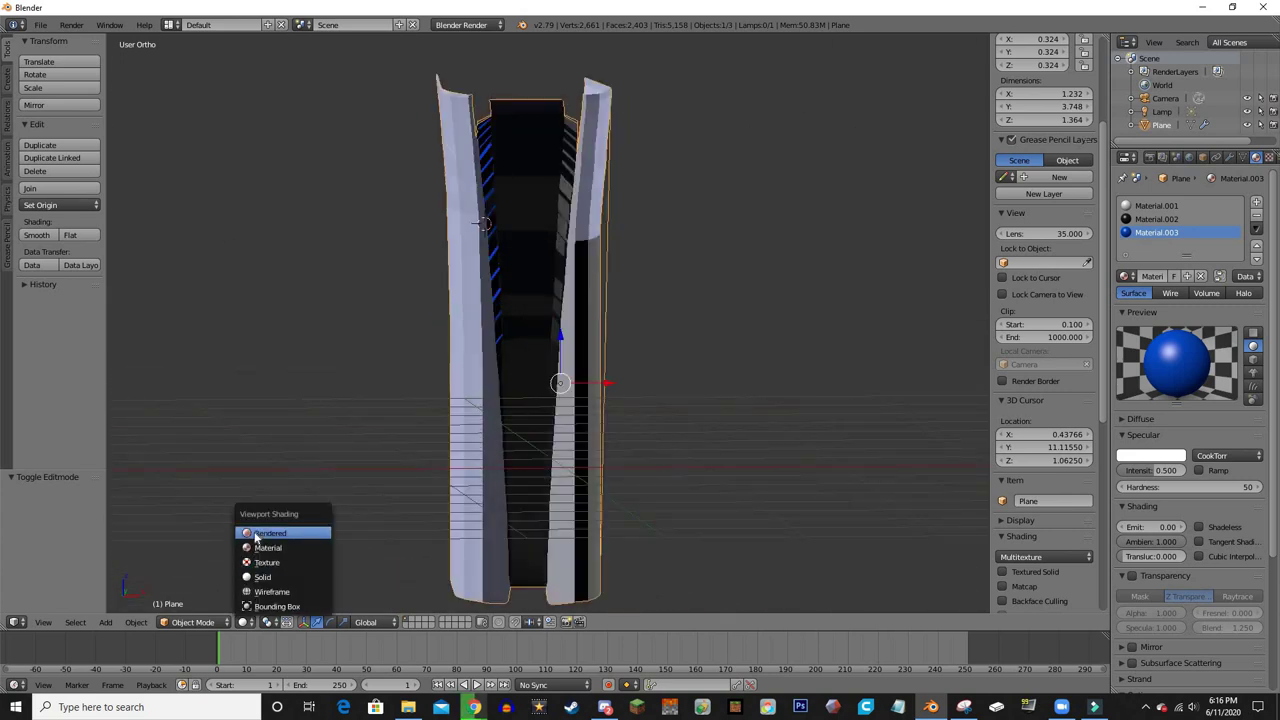
# - Add a 17-cut loop cut across the side panel
pyautogui.click(256, 534)
pyautogui.hotkey('shift', 'z')
pyautogui.click(193, 622)
pyautogui.click(190, 590)
pyautogui.hotkey('ctrl', 'r')
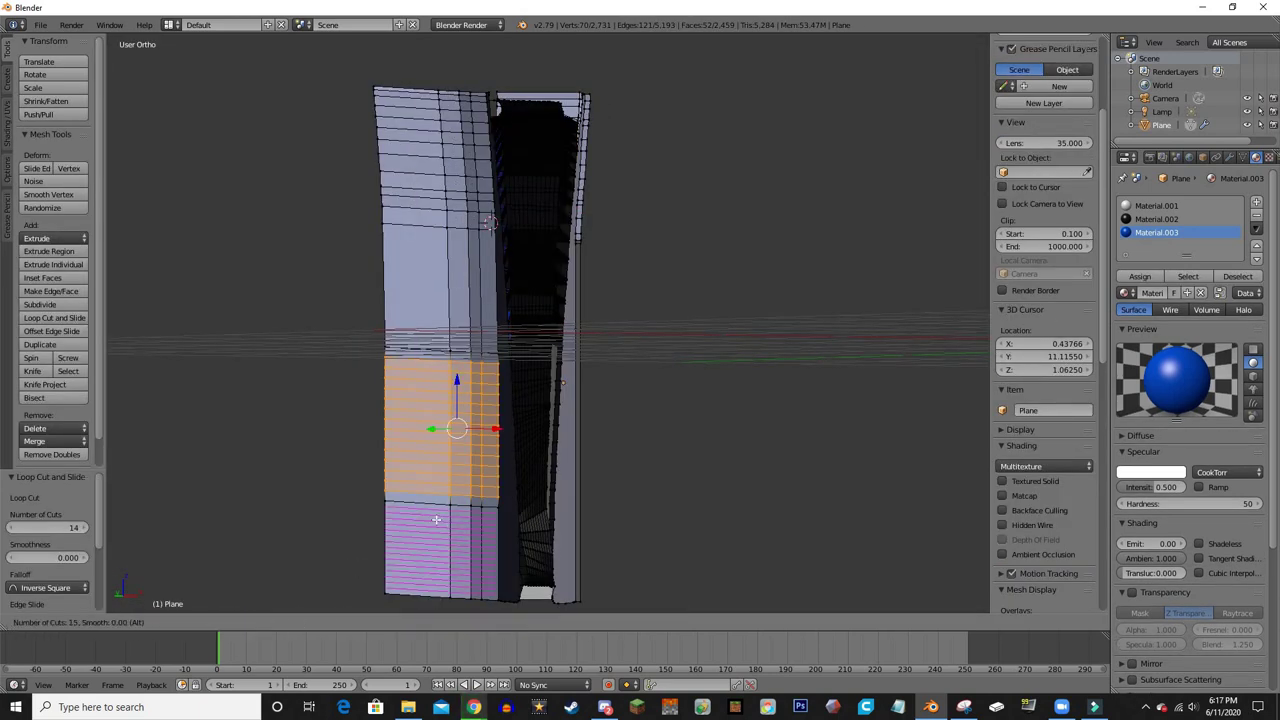
pyautogui.scroll(1, 418, 350)
pyautogui.click(418, 350)
pyautogui.moveTo(418, 350); pyautogui.dragTo(600, 400, button='middle')
pyautogui.scroll(3, 600, 400)
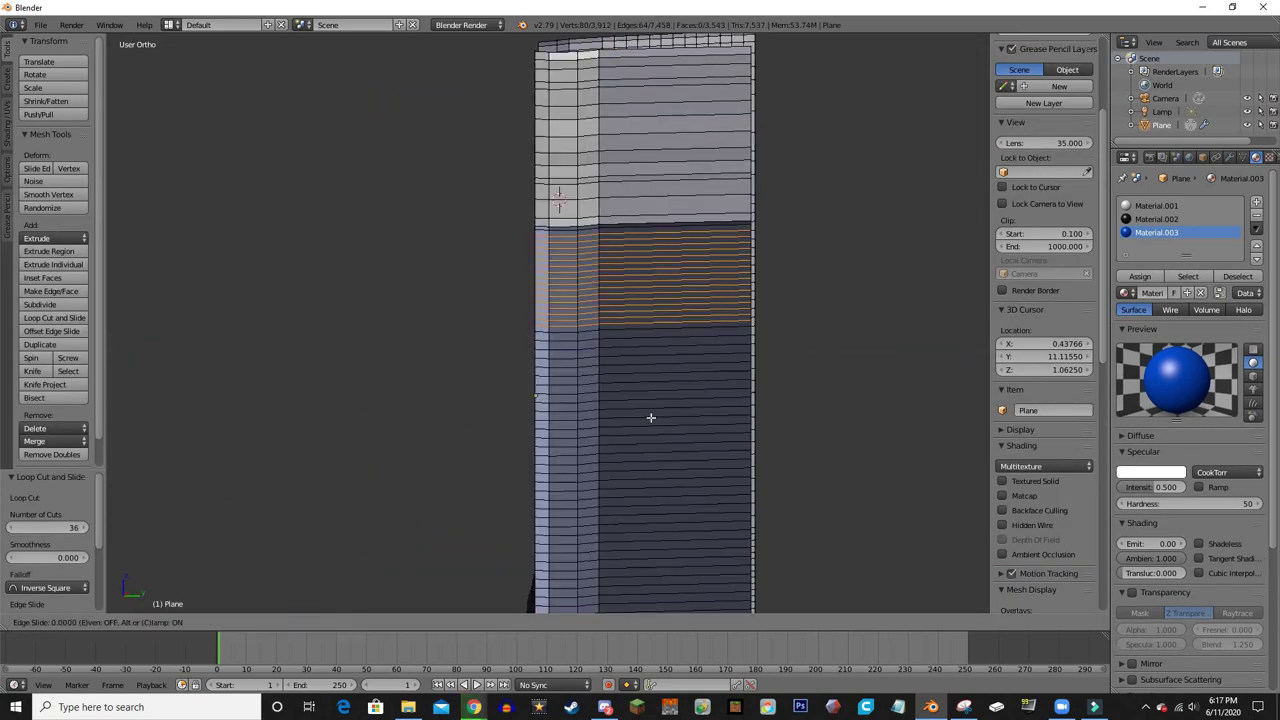
# - Add an unslid loop cut in the narrow left strip
pyautogui.hotkey('ctrl', 'r')
pyautogui.scroll(-5, 561, 494)
pyautogui.click(561, 494)
pyautogui.rightClick(561, 494)
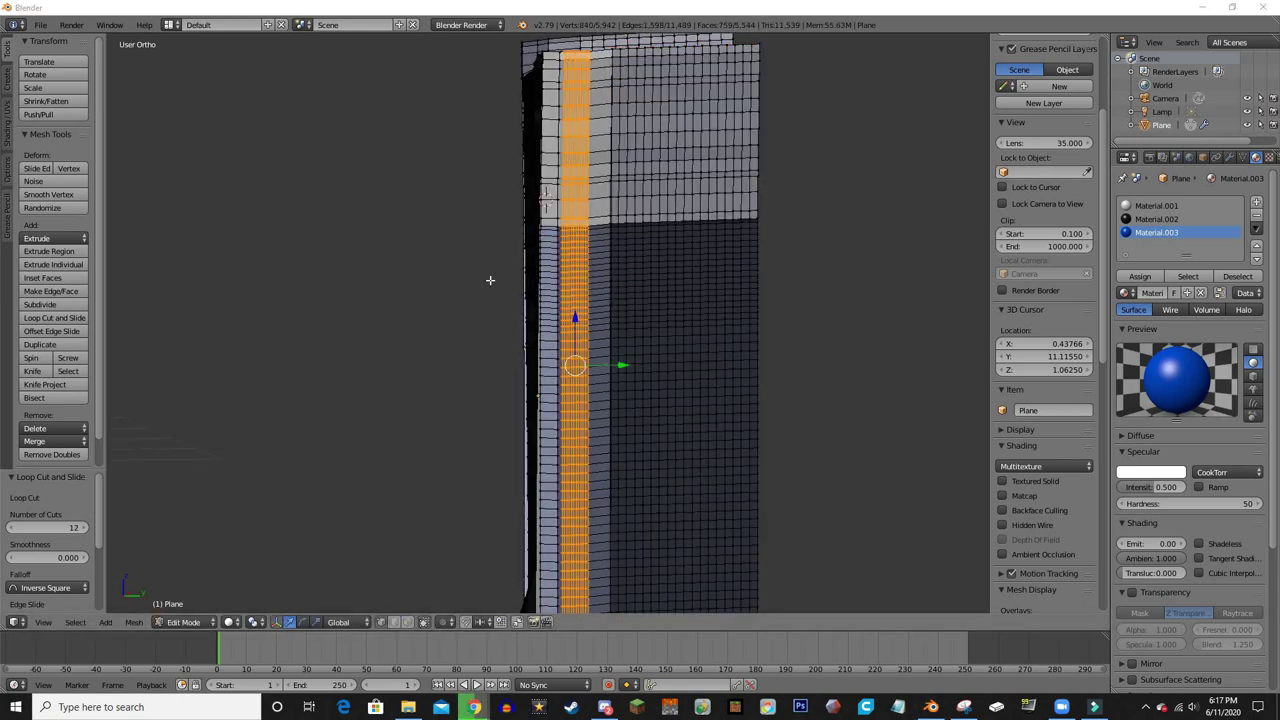
pyautogui.moveTo(490, 280)
pyautogui.mouseDown(button='middle')
pyautogui.moveTo(371, 266)
pyautogui.moveTo(456, 330)
pyautogui.mouseUp(button='middle')
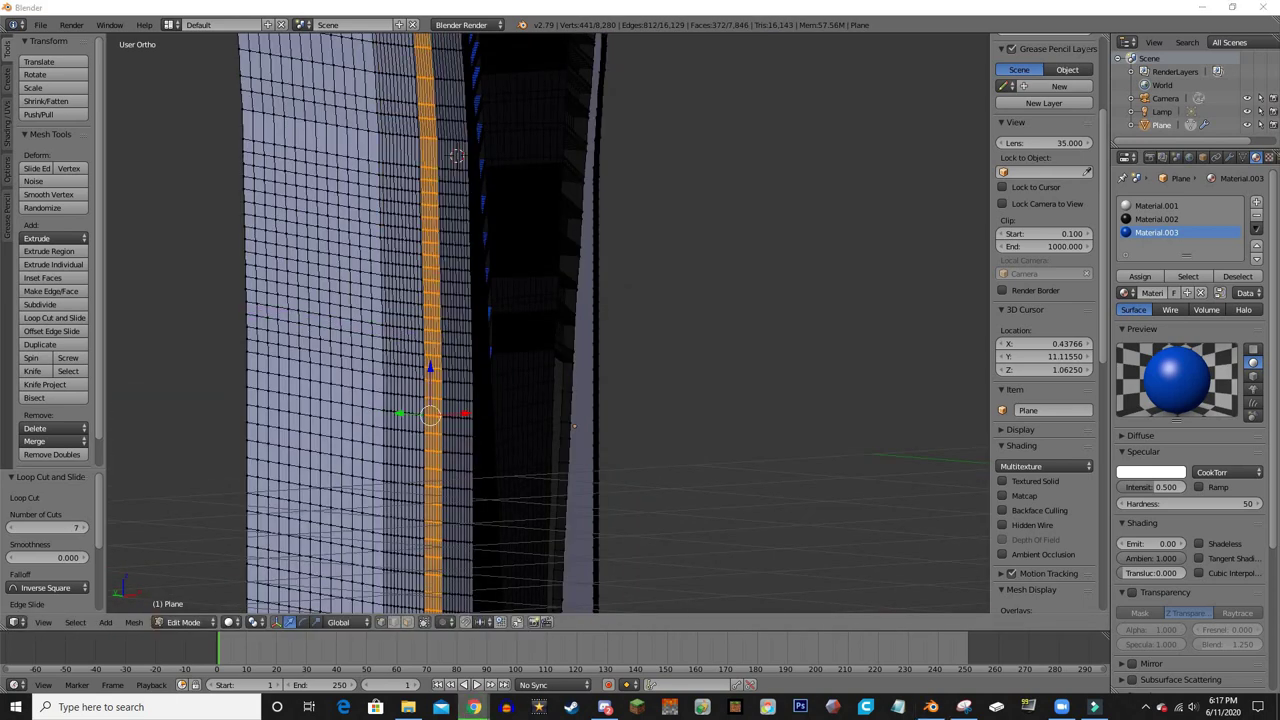
pyautogui.scroll(-4, 573, 427)
pyautogui.moveTo(573, 427); pyautogui.dragTo(481, 561, button='middle')
pyautogui.scroll(3, 481, 561)
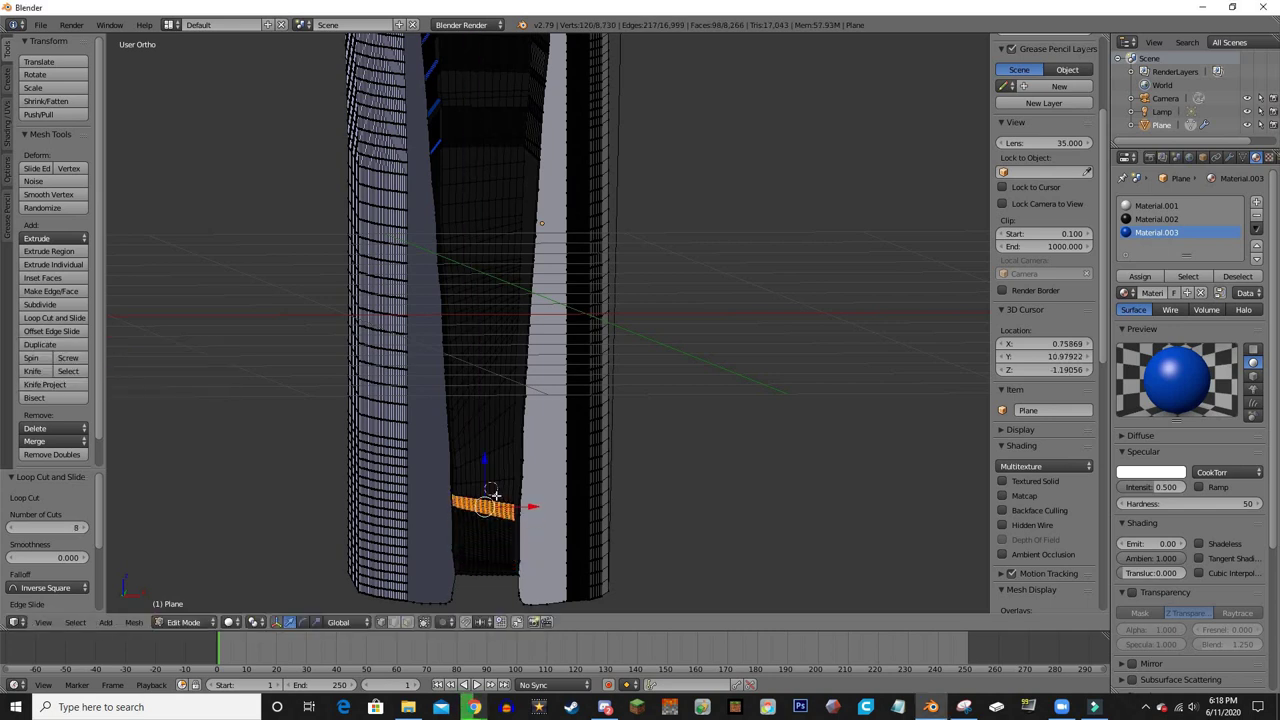
# - Add an 8-cut loop and preview the tower in rendered shading
pyautogui.hotkey('ctrl', 'r')
pyautogui.scroll(-4, 474, 543)
pyautogui.click(474, 543)
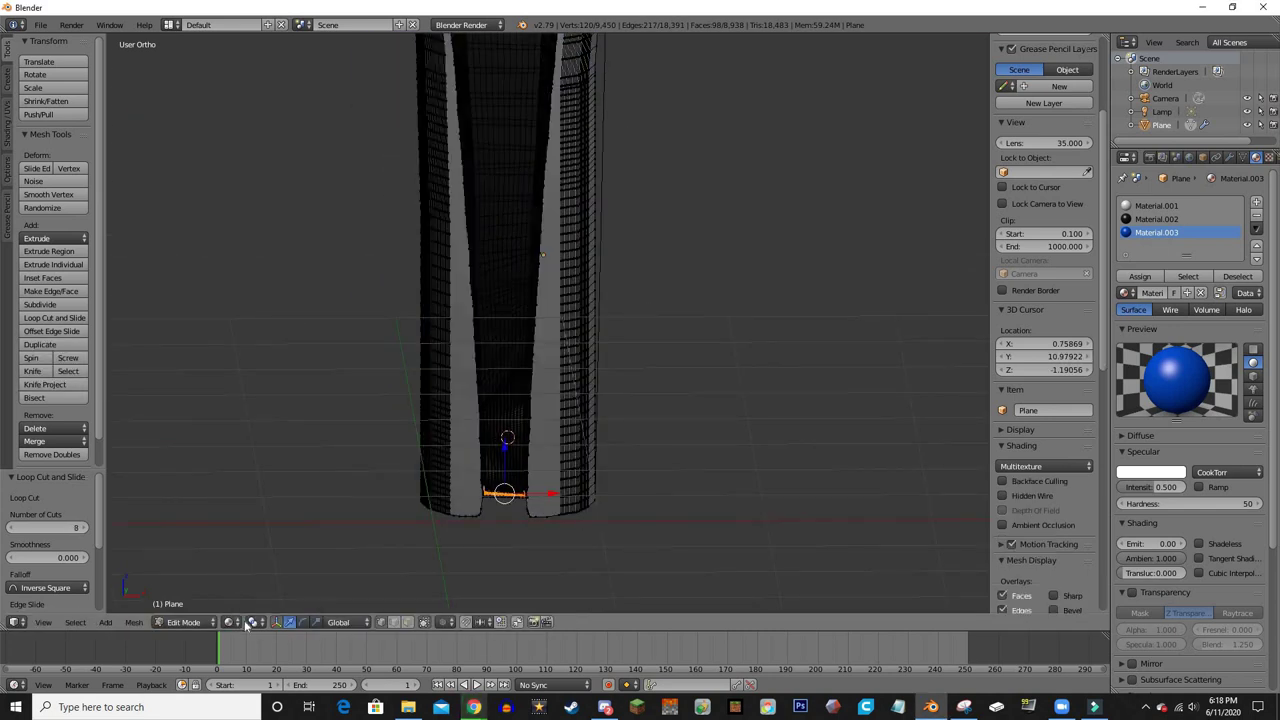
pyautogui.scroll(-3, 377, 463)
pyautogui.hotkey('shift', 'z')
pyautogui.moveTo(486, 561); pyautogui.dragTo(503, 520, button='middle')
pyautogui.scroll(5, 503, 520)
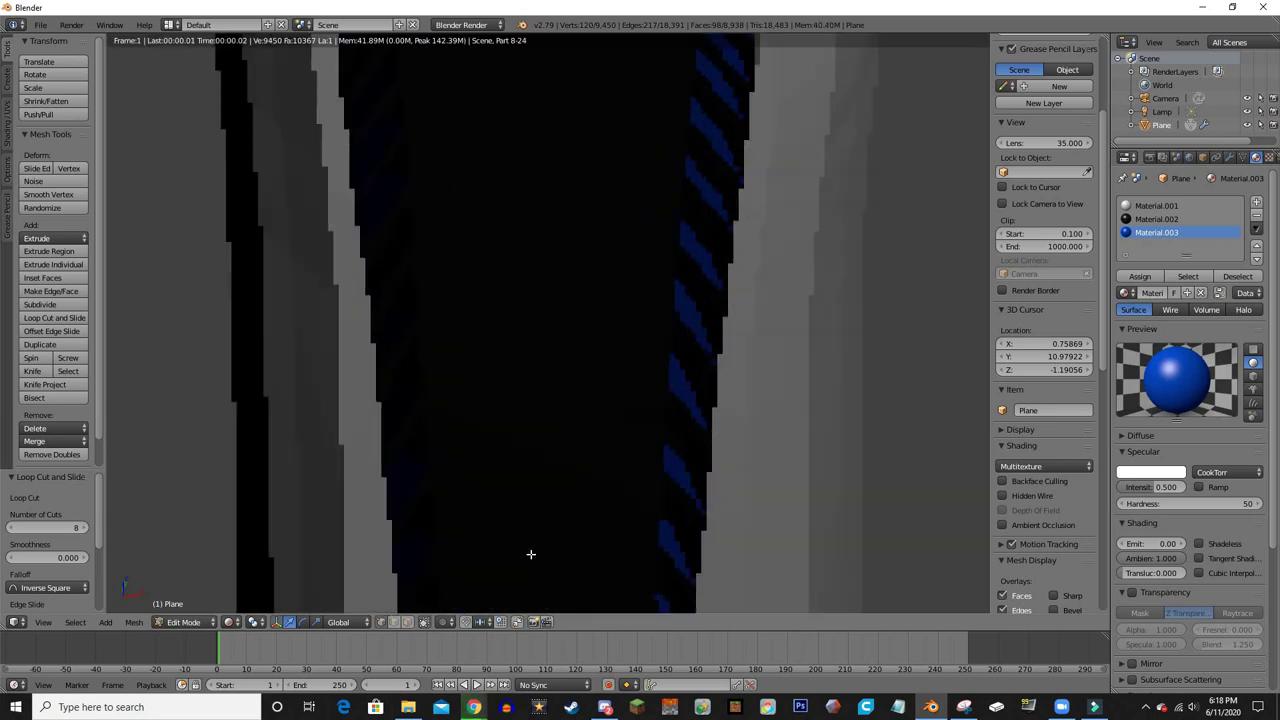
pyautogui.scroll(-5, 529, 554)
pyautogui.hotkey('shift', 'z')
pyautogui.scroll(5, 567, 499)
# - Select the remaining vent slats and assign them the blue Material.003
pyautogui.rightClick(517, 494)
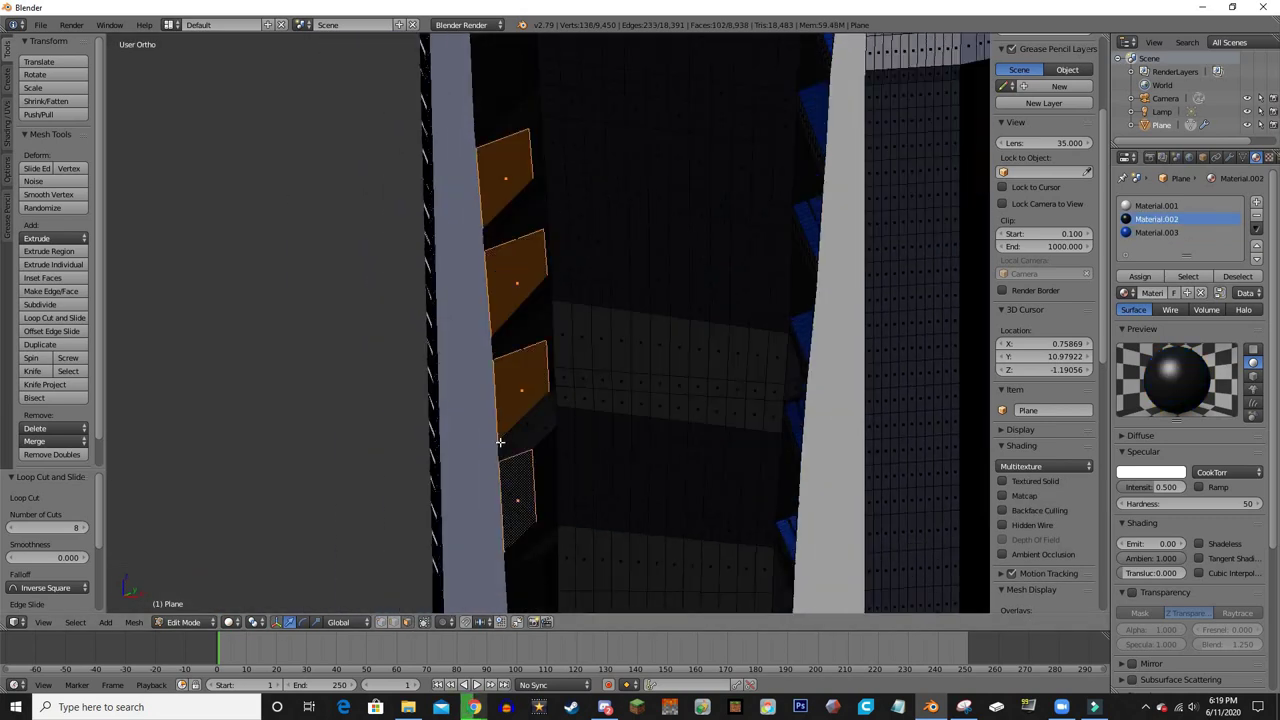
pyautogui.moveTo(517, 494)
pyautogui.mouseDown(button='middle')
pyautogui.moveTo(711, 491)
pyautogui.moveTo(688, 458)
pyautogui.moveTo(675, 314)
pyautogui.mouseUp(button='middle')
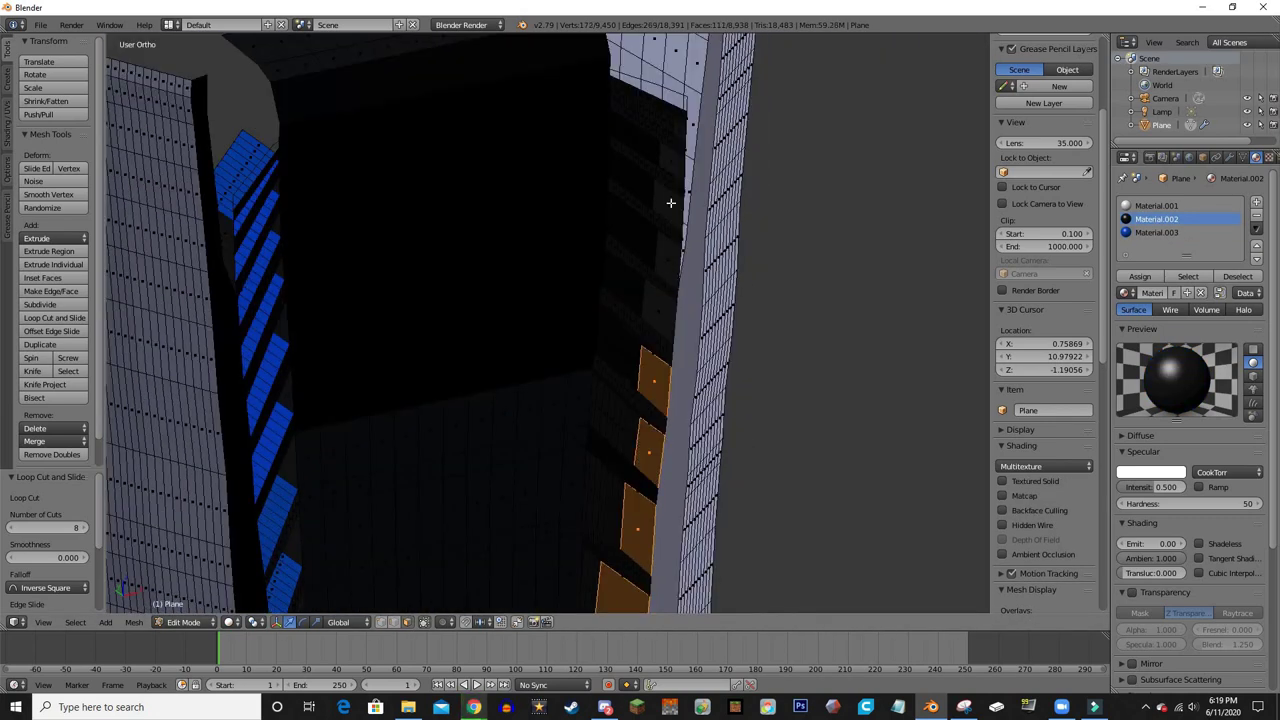
pyautogui.moveTo(671, 203)
pyautogui.mouseDown(button='middle')
pyautogui.moveTo(443, 220)
pyautogui.moveTo(684, 67)
pyautogui.mouseUp(button='middle')
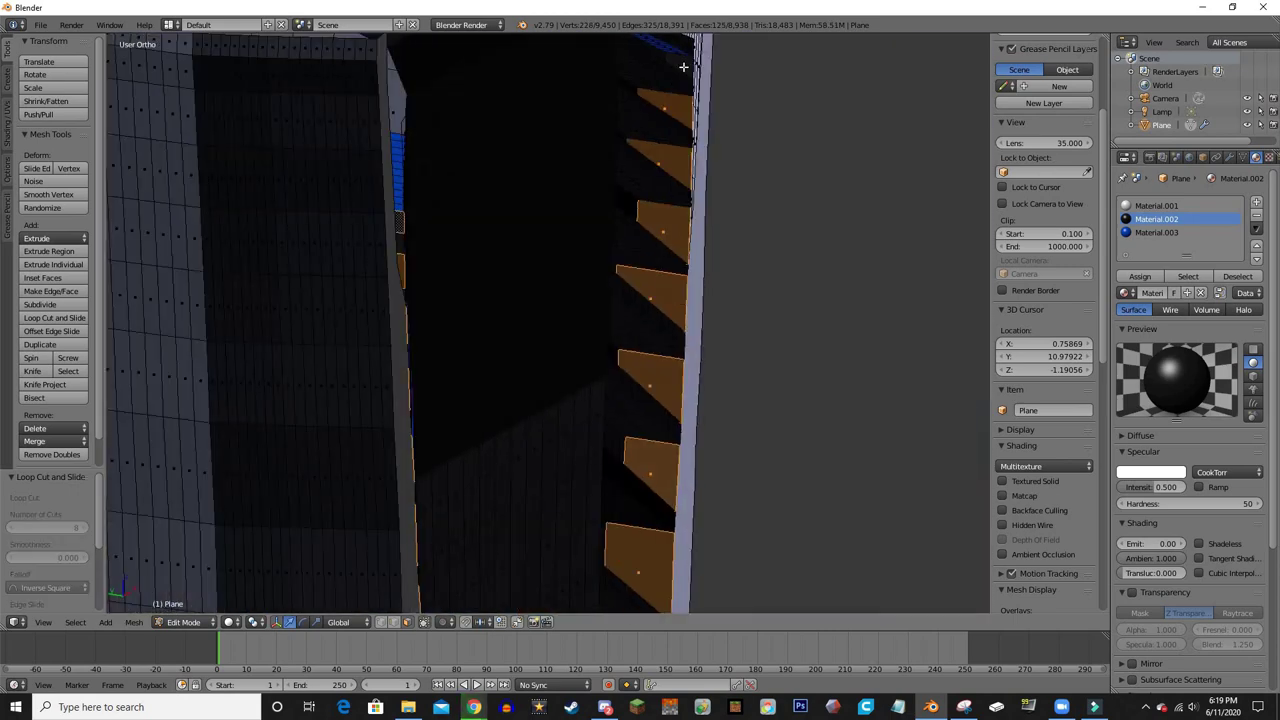
pyautogui.click(1156, 232)
pyautogui.click(1140, 276)
pyautogui.scroll(-5, 546, 444)
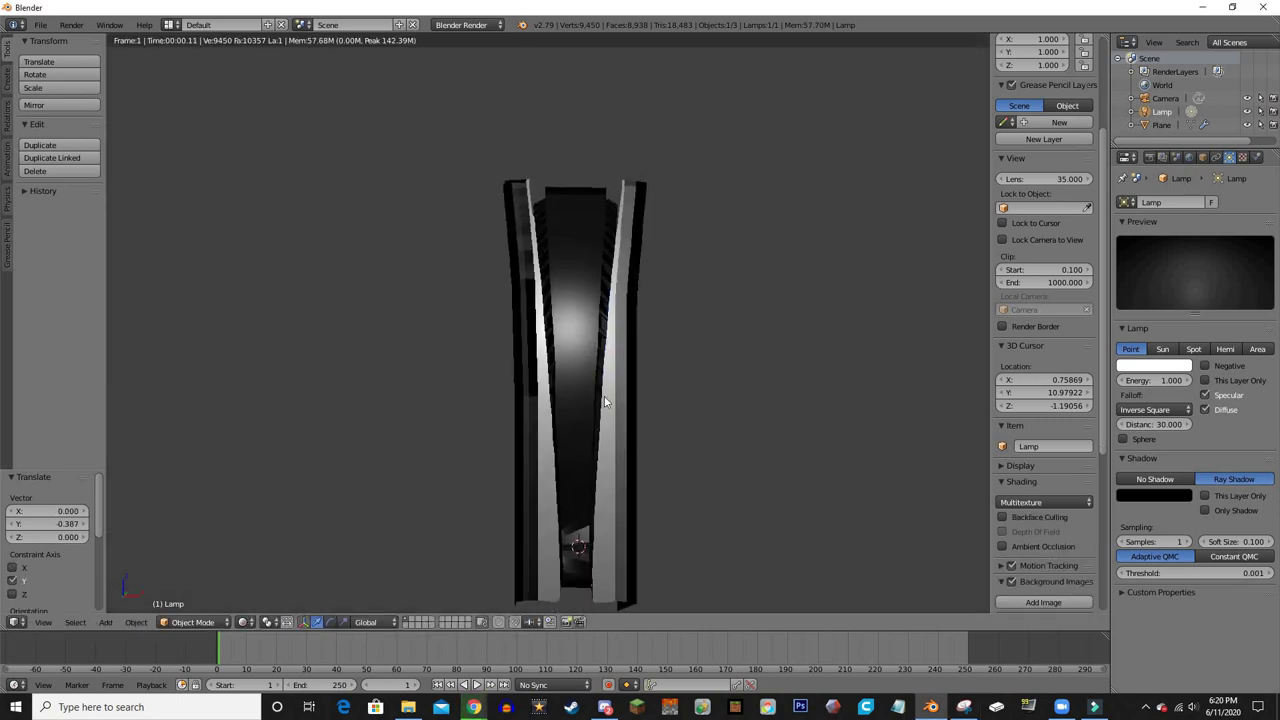
pyautogui.scroll(2, 545, 432)
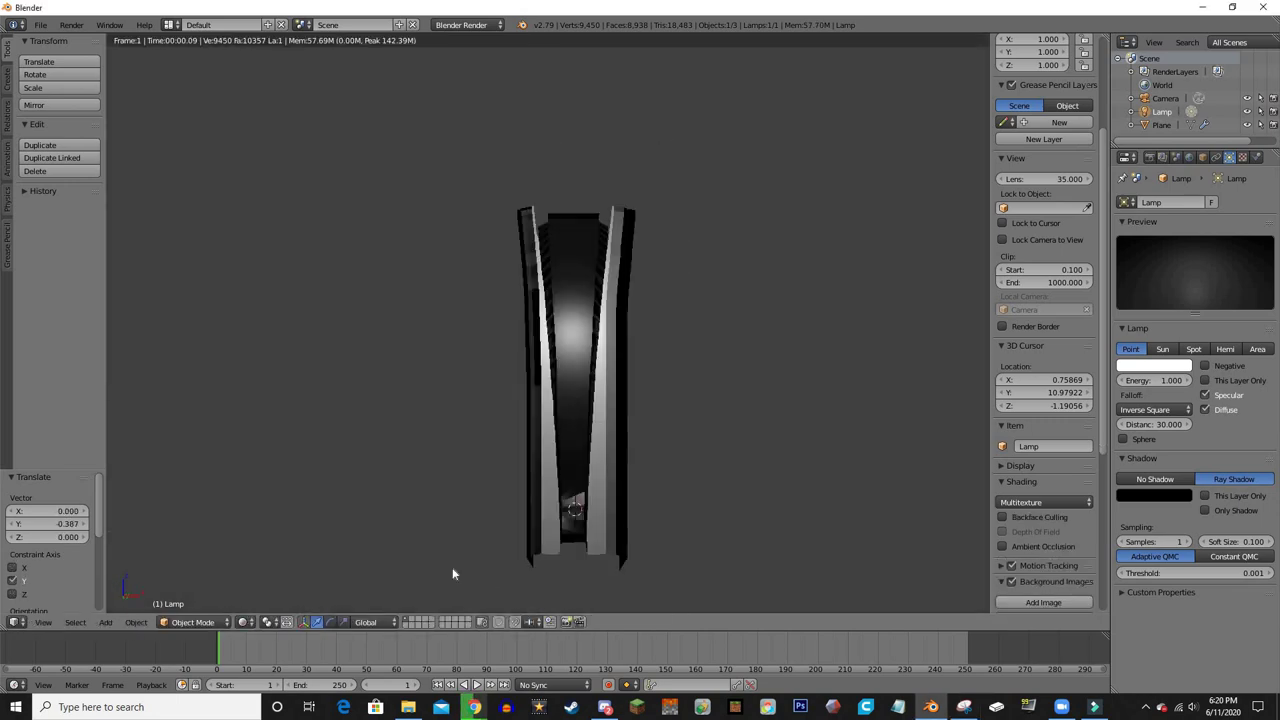
pyautogui.scroll(3, 451, 571)
pyautogui.scroll(3, 614, 380)
pyautogui.scroll(-3, 420, 488)
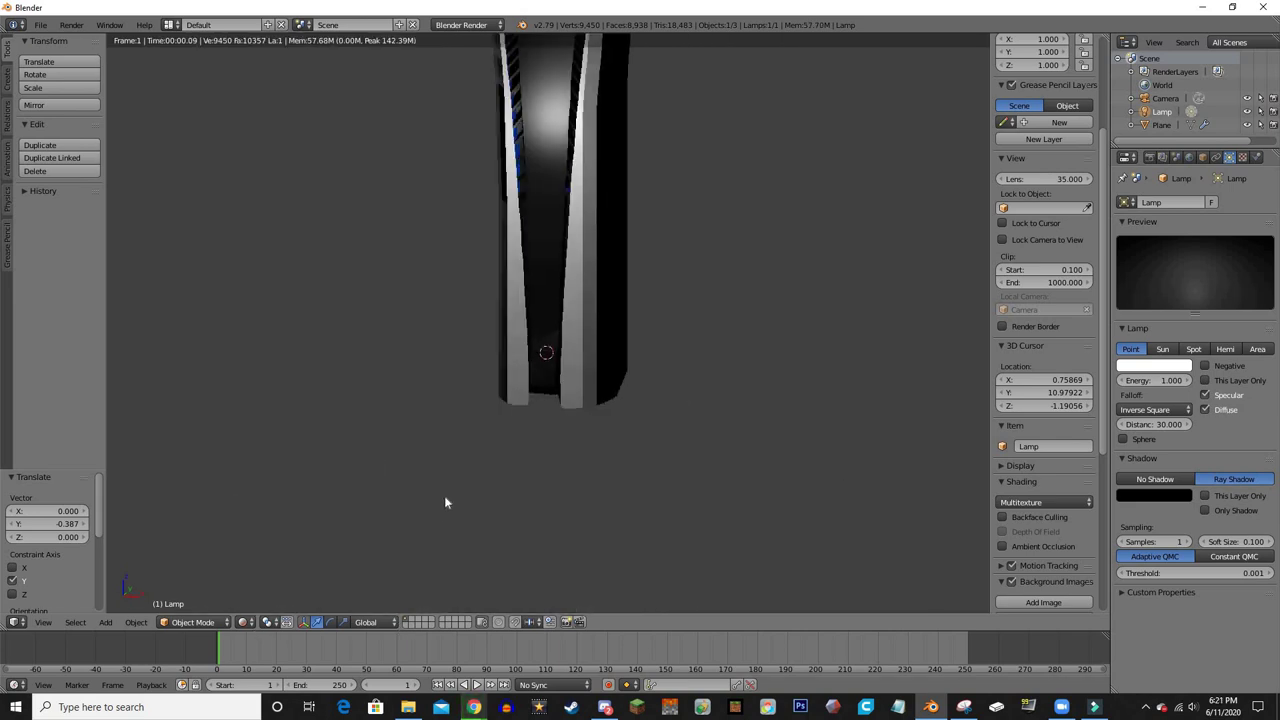
# - In wireframe Edit Mode, delete the selected lower centre vertices
pyautogui.click(269, 591)
pyautogui.press('Tab')
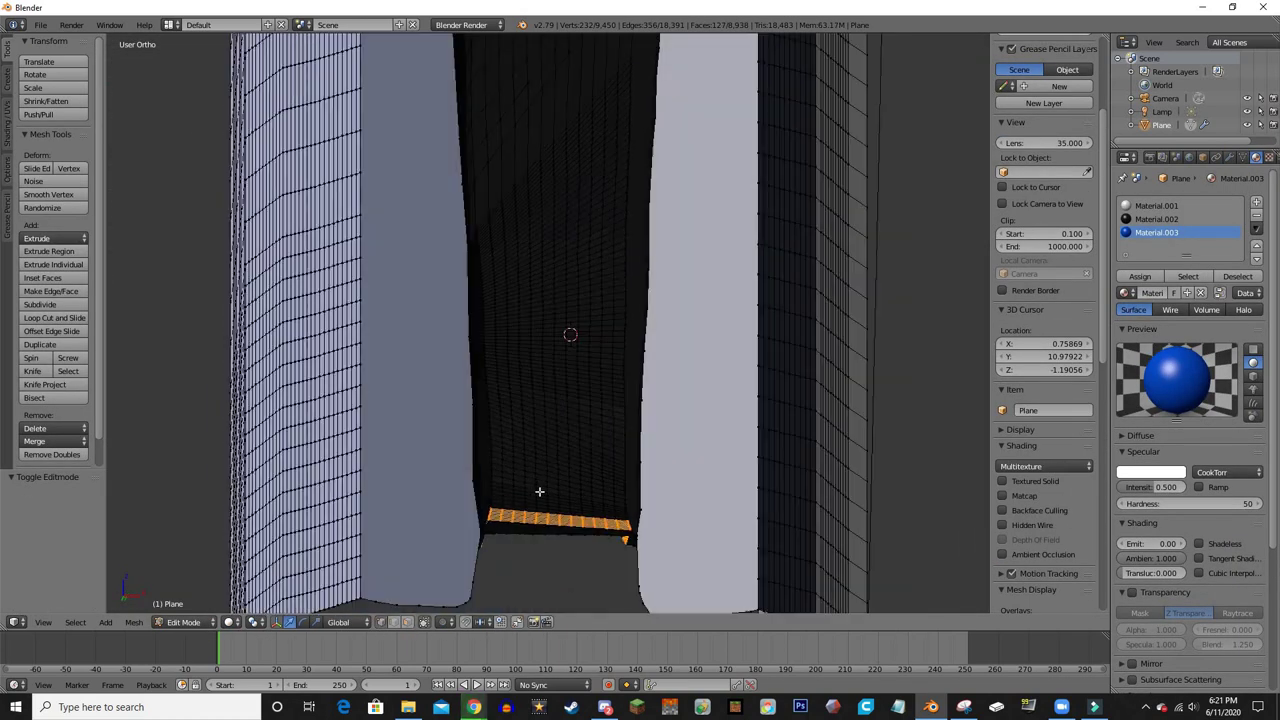
pyautogui.scroll(-2, 561, 512)
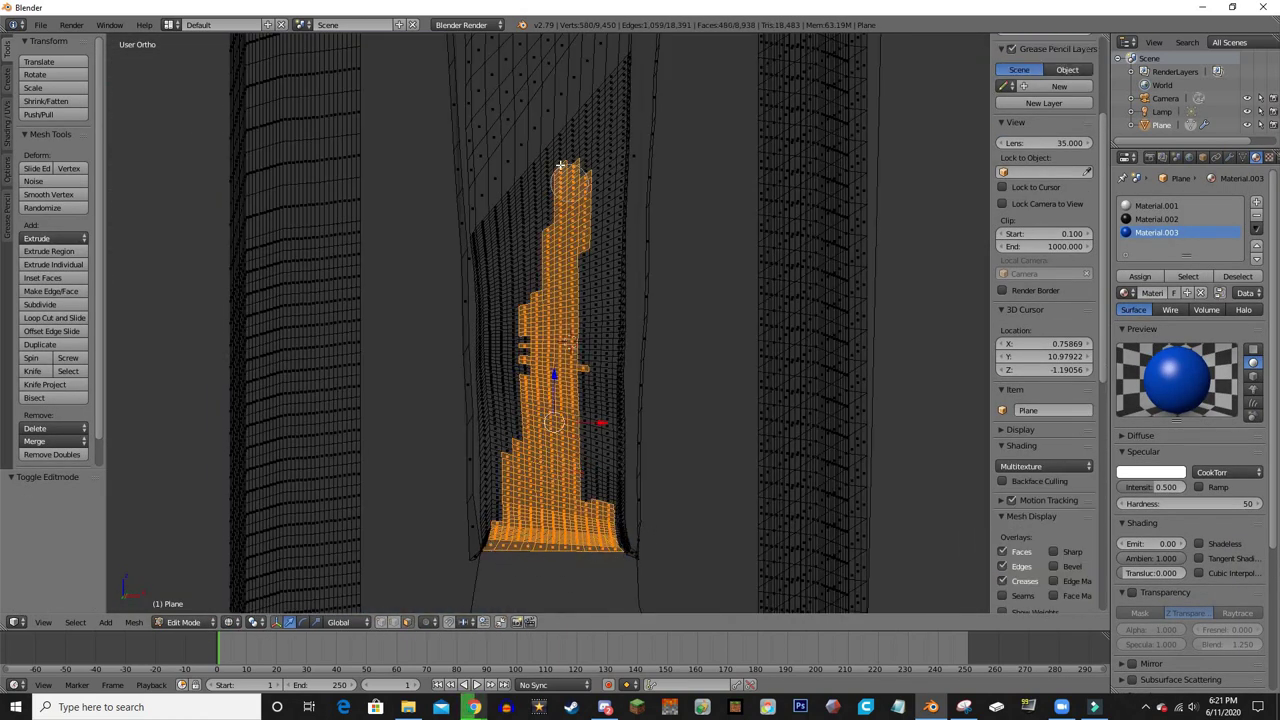
pyautogui.moveTo(625, 84); pyautogui.dragTo(573, 559, button='middle')
pyautogui.press('ctrl+KP_Add')
pyautogui.moveTo(639, 181); pyautogui.dragTo(538, 185, button='middle')
pyautogui.press('ctrl+KP_Add')
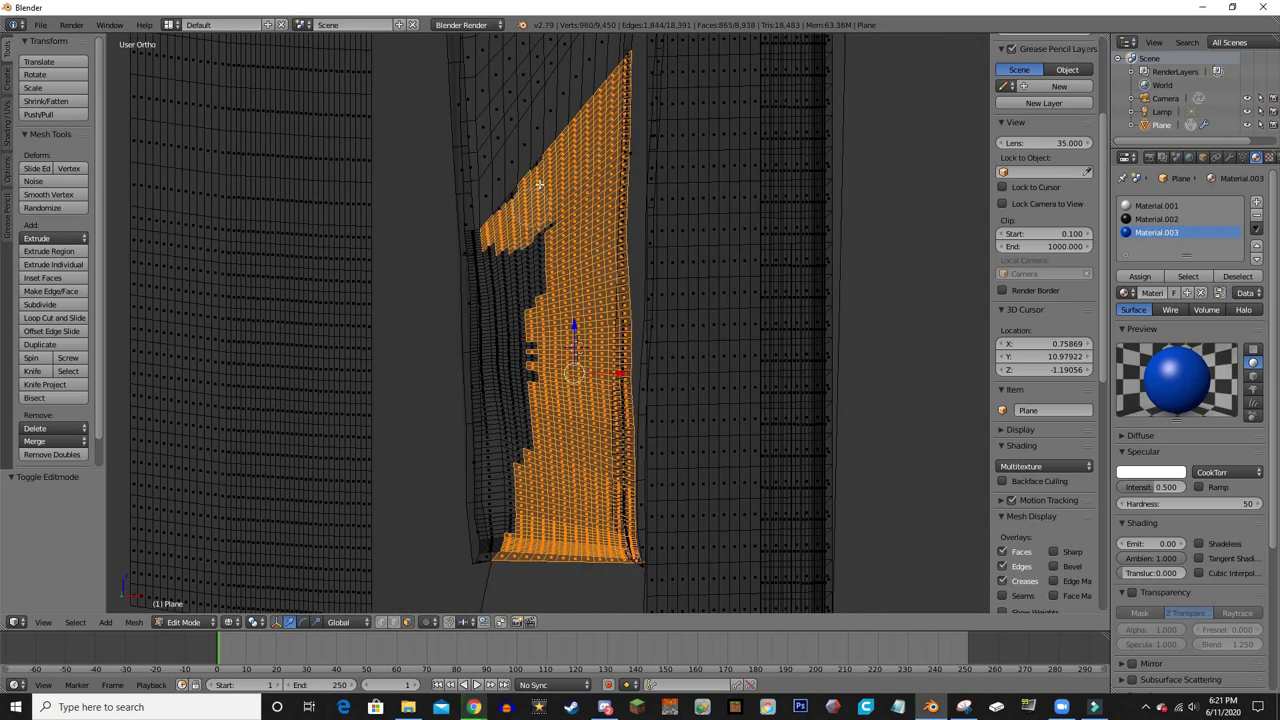
pyautogui.press('x')
pyautogui.click(577, 349)
pyautogui.scroll(3, 577, 349)
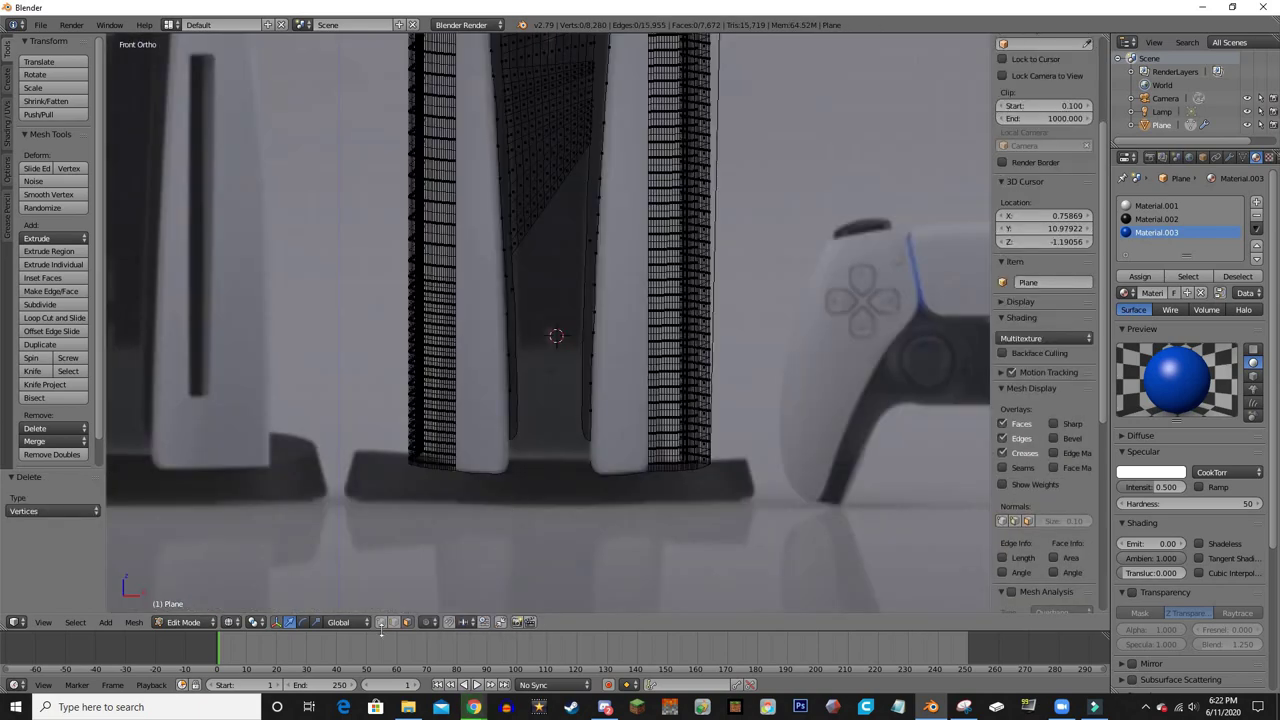
# - Join the opening's bottom corner vertex pairs with new edges
pyautogui.moveTo(603, 498)
pyautogui.mouseDown(button='middle')
pyautogui.moveTo(354, 457)
pyautogui.moveTo(486, 483)
pyautogui.mouseUp(button='middle')
pyautogui.rightClick(300, 486)
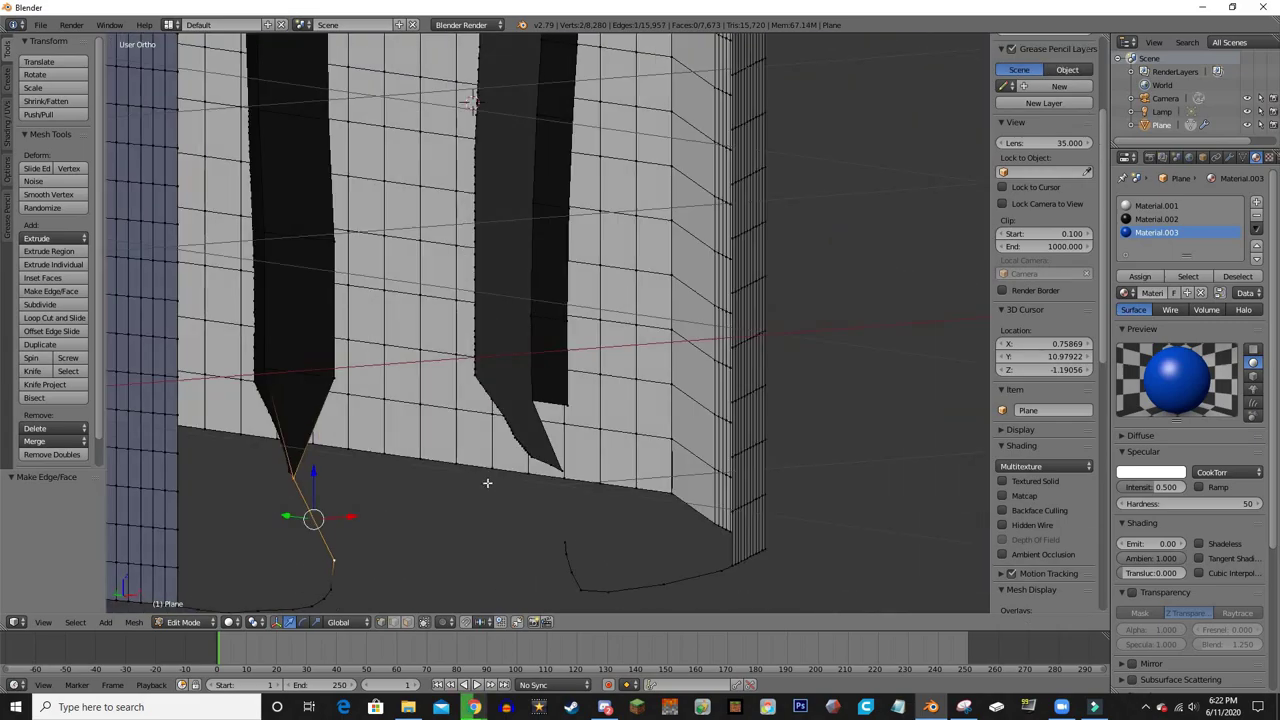
pyautogui.keyDown('shift'); pyautogui.rightClick(566, 427); pyautogui.keyUp('shift')
pyautogui.press('f')
pyautogui.moveTo(566, 427)
pyautogui.mouseDown(button='middle')
pyautogui.moveTo(666, 523)
pyautogui.moveTo(329, 494)
pyautogui.mouseUp(button='middle')
pyautogui.keyDown('shift'); pyautogui.rightClick(606, 420); pyautogui.keyUp('shift')
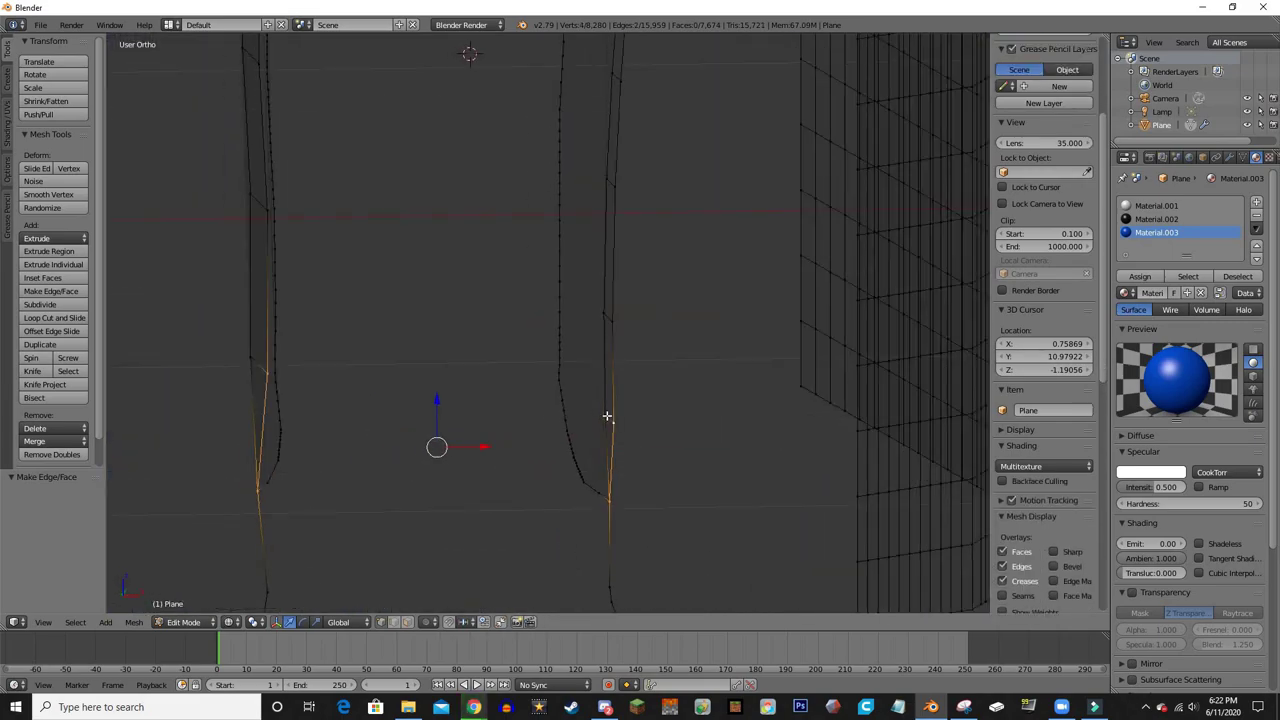
pyautogui.press('f')
pyautogui.moveTo(564, 347)
pyautogui.mouseDown(button='middle')
pyautogui.moveTo(644, 433)
pyautogui.moveTo(580, 386)
pyautogui.moveTo(589, 397)
pyautogui.moveTo(529, 386)
pyautogui.mouseUp(button='middle')
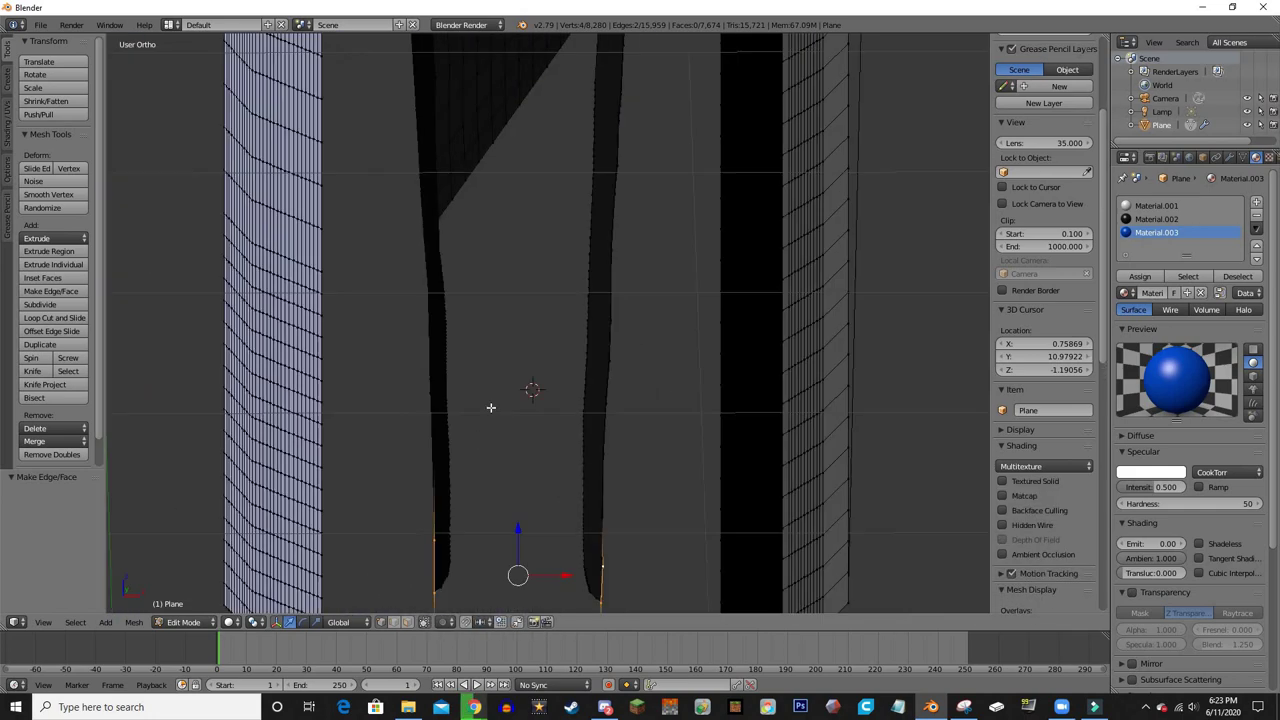
pyautogui.scroll(6, 654, 382)
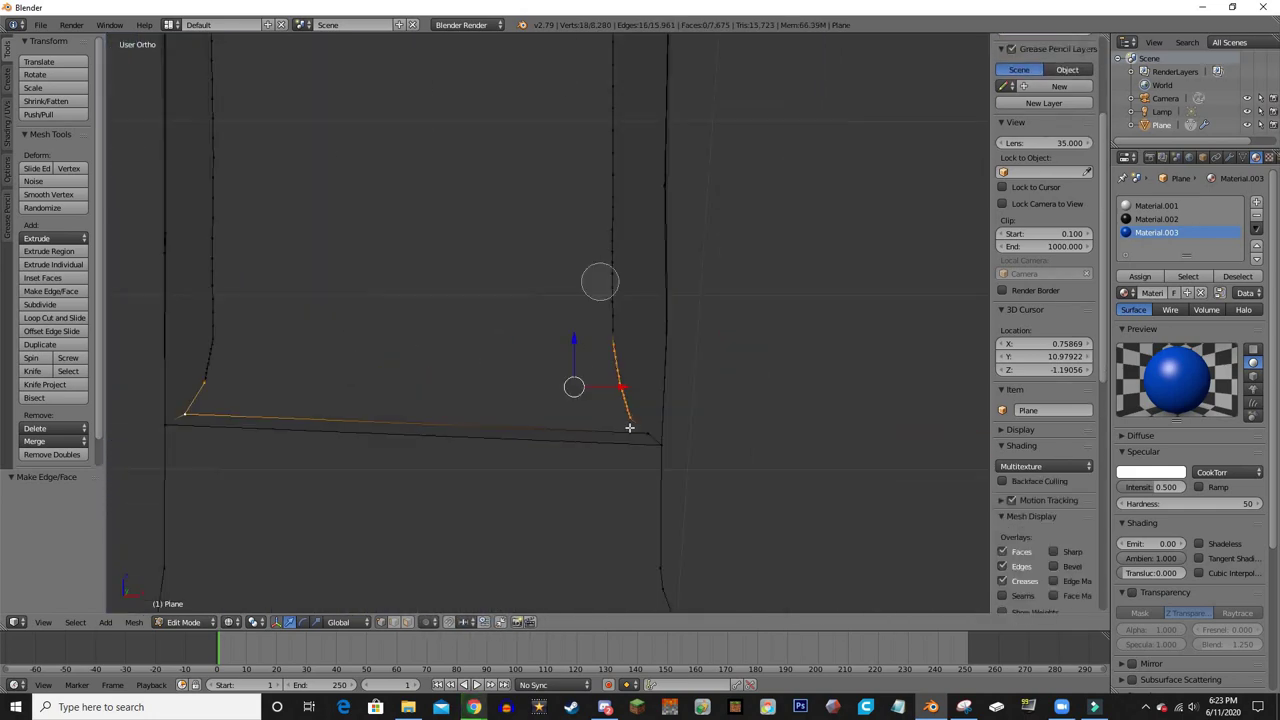
pyautogui.moveTo(669, 103); pyautogui.dragTo(486, 323, button='middle')
pyautogui.keyDown('alt'); pyautogui.keyDown('shift'); pyautogui.rightClick(473, 392); pyautogui.keyUp('shift'); pyautogui.keyUp('alt')
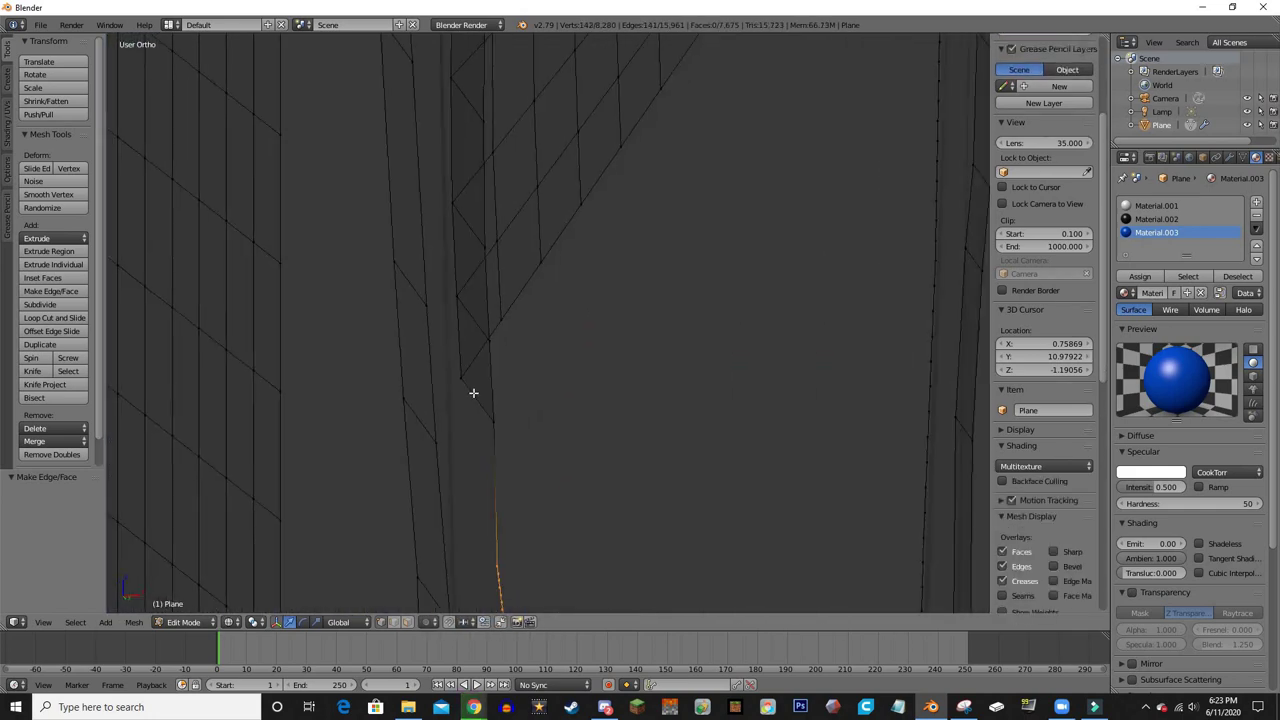
pyautogui.moveTo(638, 288); pyautogui.dragTo(591, 186, button='middle')
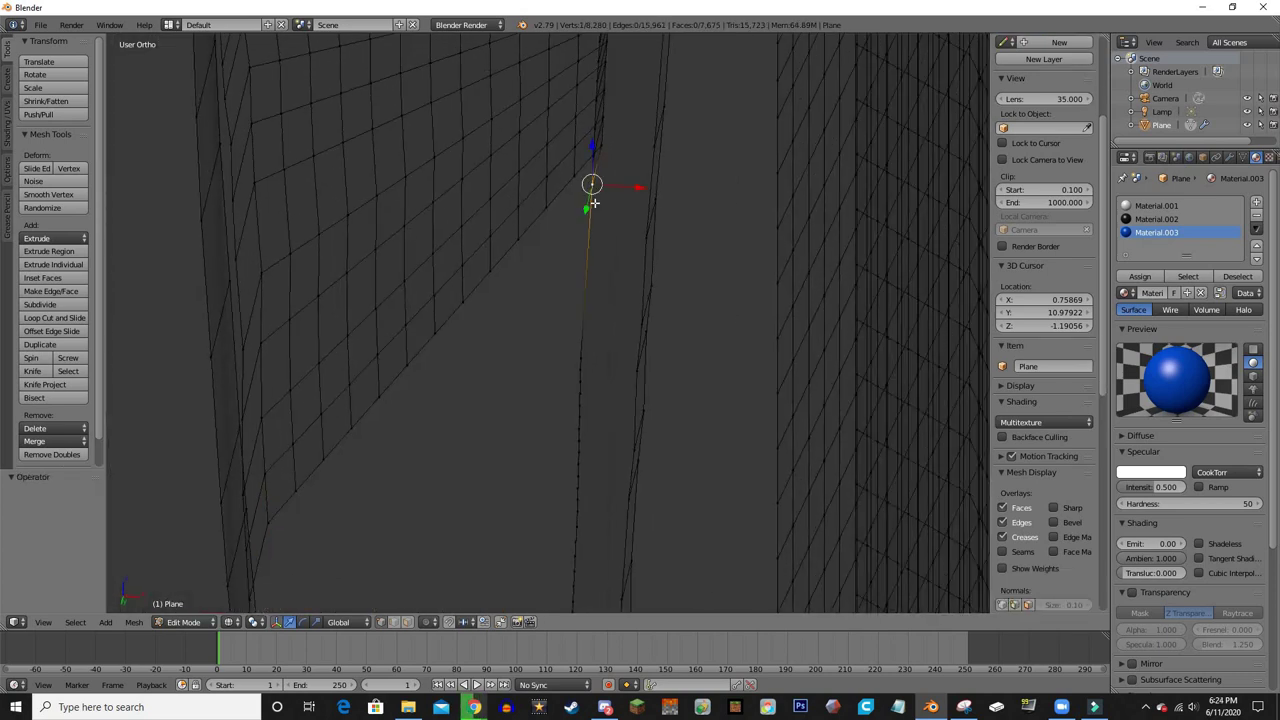
pyautogui.press('f')
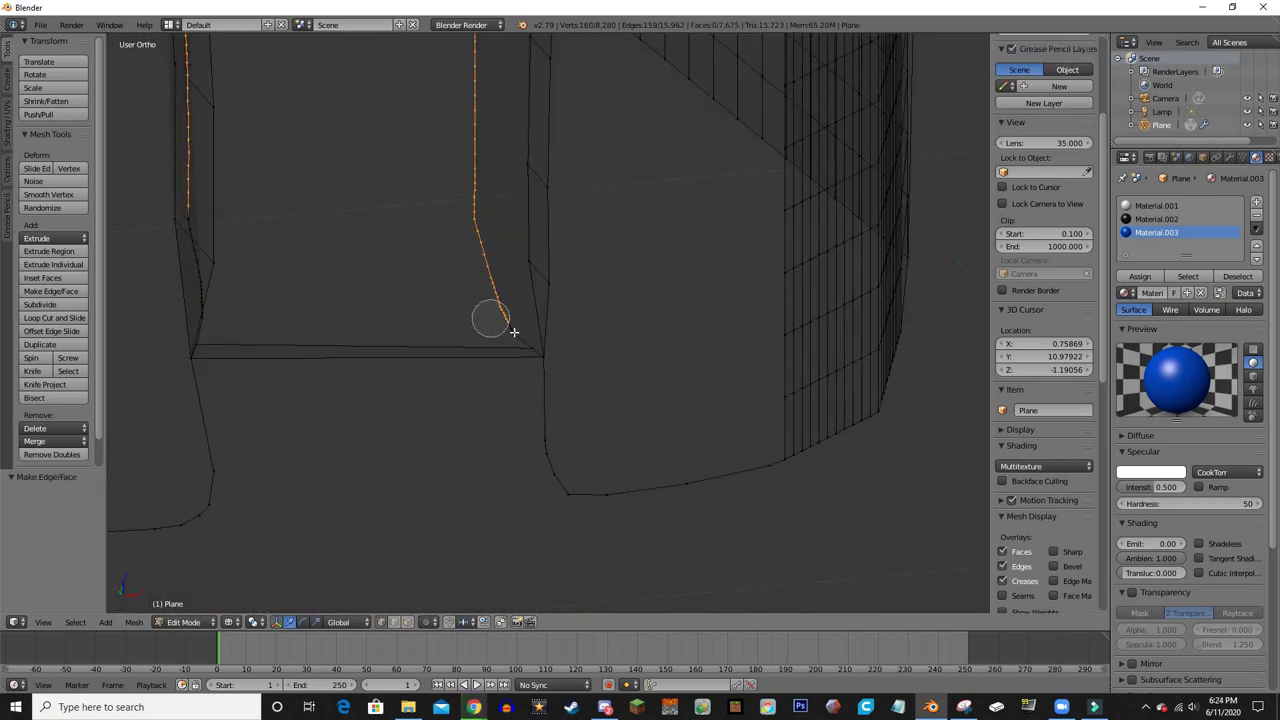
# - Extrude a vertex downward at the opening and fill the resulting triangle
pyautogui.press('KP_4')
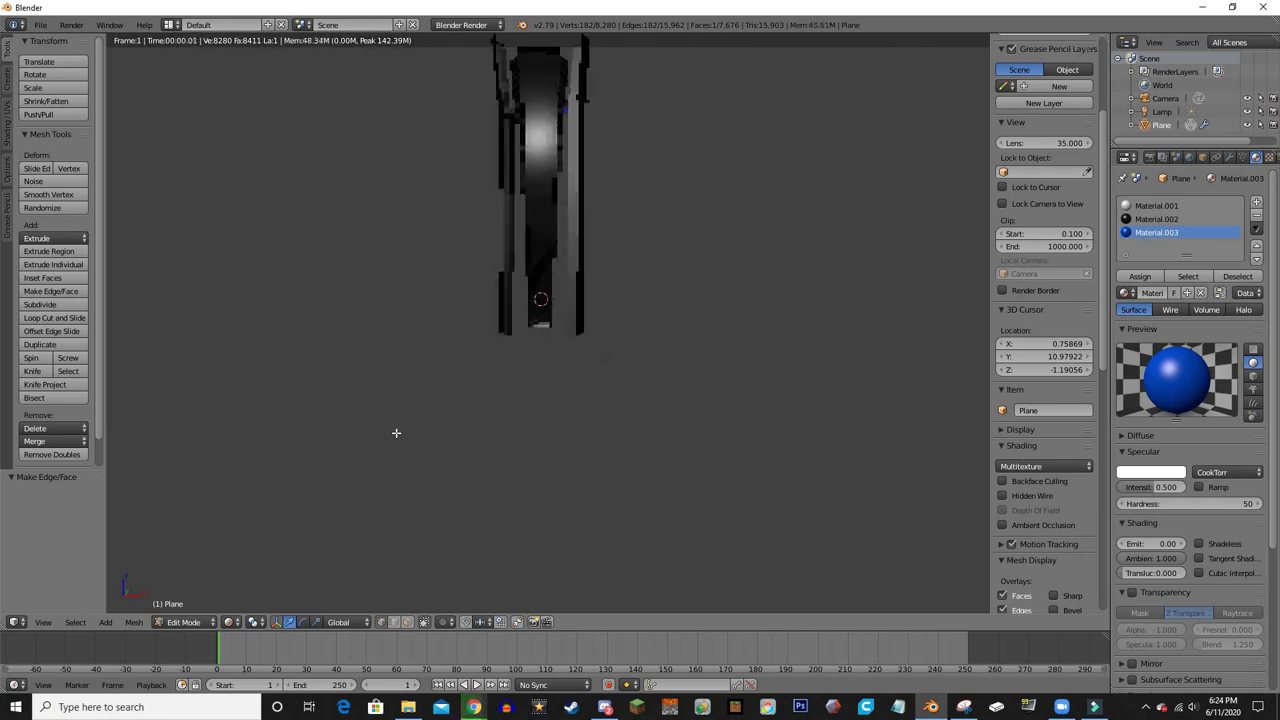
pyautogui.scroll(5, 477, 452)
pyautogui.rightClick(534, 351)
pyautogui.moveTo(614, 420); pyautogui.dragTo(657, 337, button='middle')
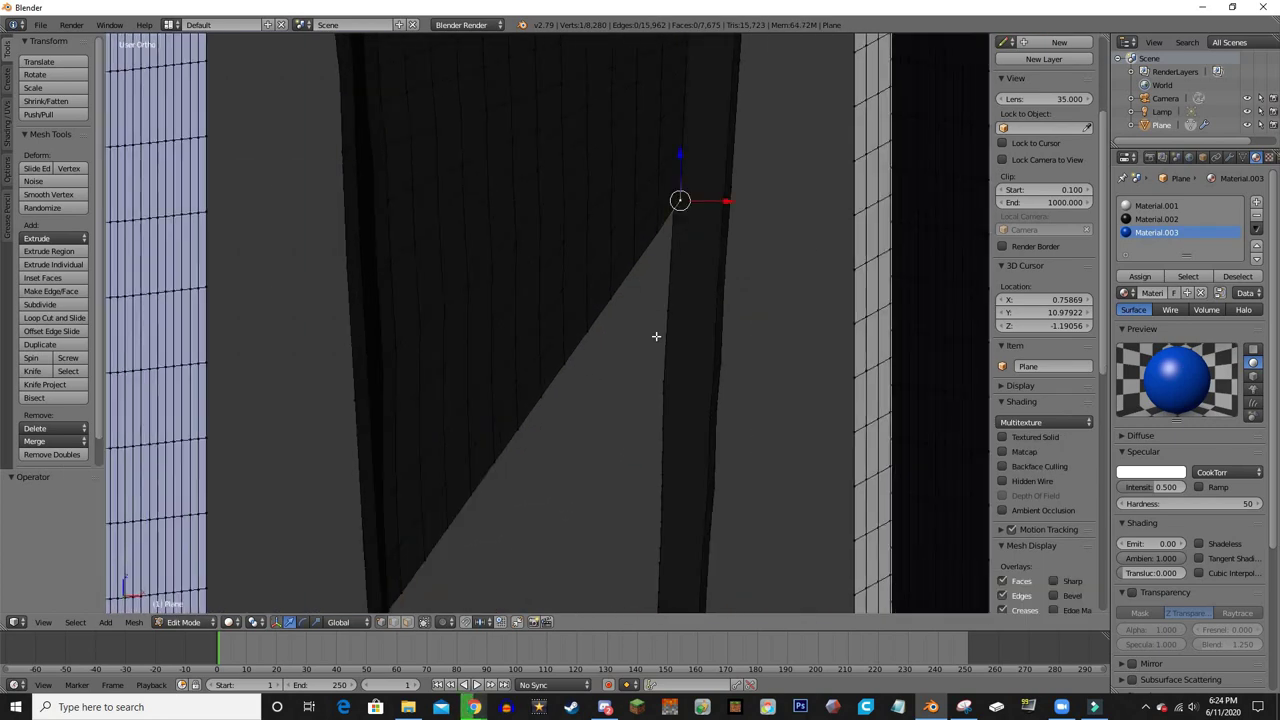
pyautogui.press('e')
pyautogui.click(611, 470)
pyautogui.moveTo(611, 470); pyautogui.dragTo(537, 506, button='middle')
pyautogui.scroll(2, 549, 423)
pyautogui.keyDown('alt'); pyautogui.rightClick(549, 423); pyautogui.keyUp('alt')
pyautogui.moveTo(549, 423); pyautogui.dragTo(620, 540, button='middle')
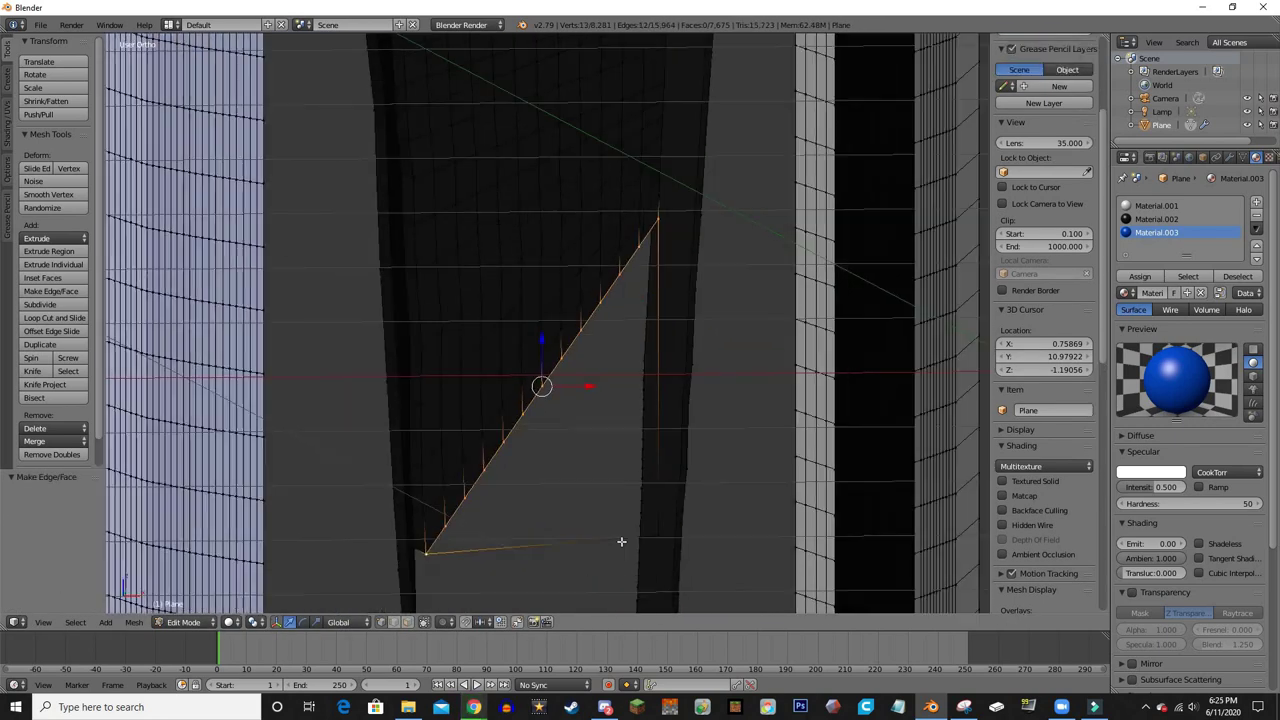
pyautogui.press('f')
pyautogui.scroll(-3, 497, 460)
pyautogui.moveTo(497, 460); pyautogui.dragTo(534, 494, button='middle')
# - Extrude the new face down, scale it to 0.883, and move it slightly lower
pyautogui.press('e')
pyautogui.click(534, 494)
pyautogui.press('s')
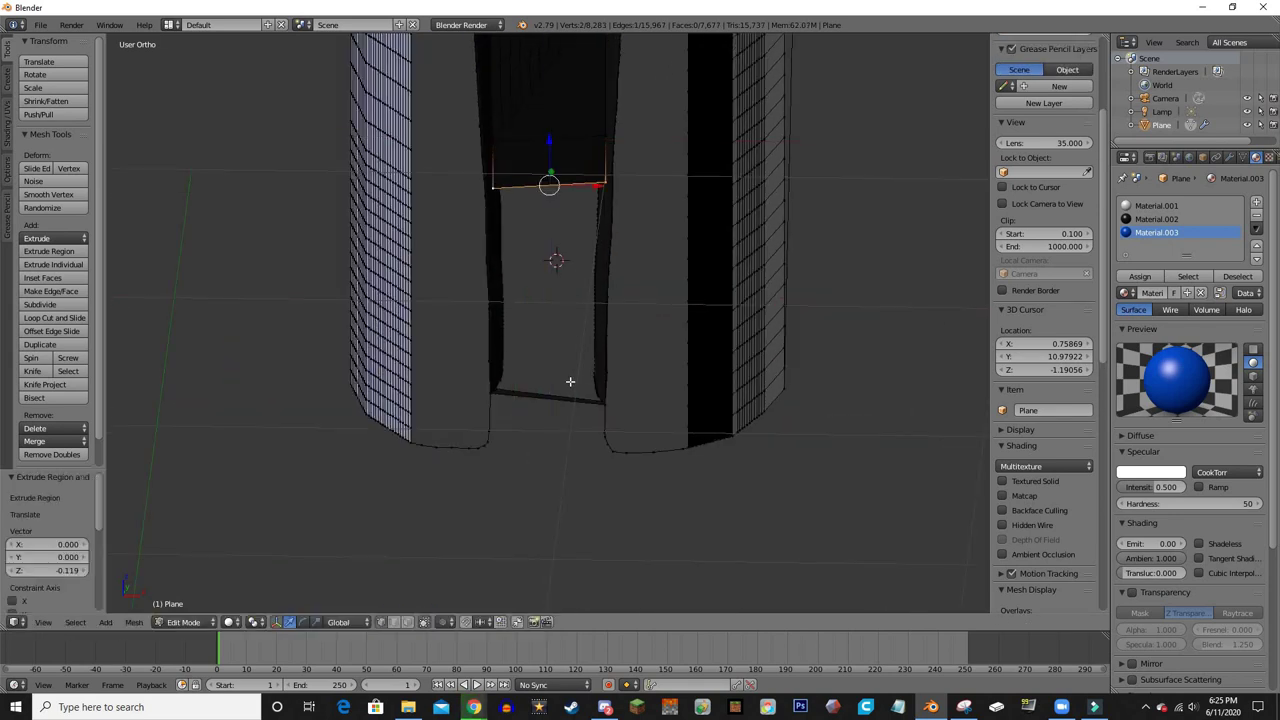
pyautogui.click(611, 433)
pyautogui.moveTo(611, 433); pyautogui.dragTo(600, 416, button='middle')
pyautogui.press('g')
pyautogui.press('x')
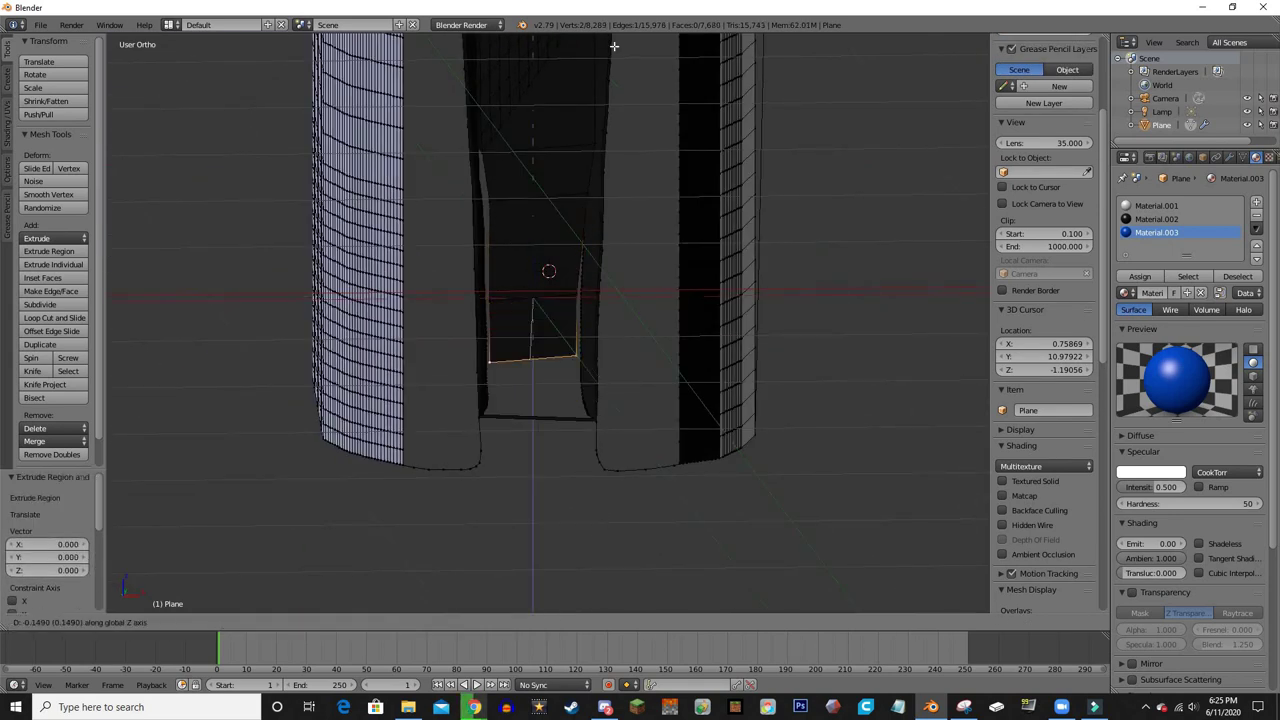
pyautogui.press('Return')
pyautogui.scroll(-3, 550, 300)
pyautogui.click(232, 622)
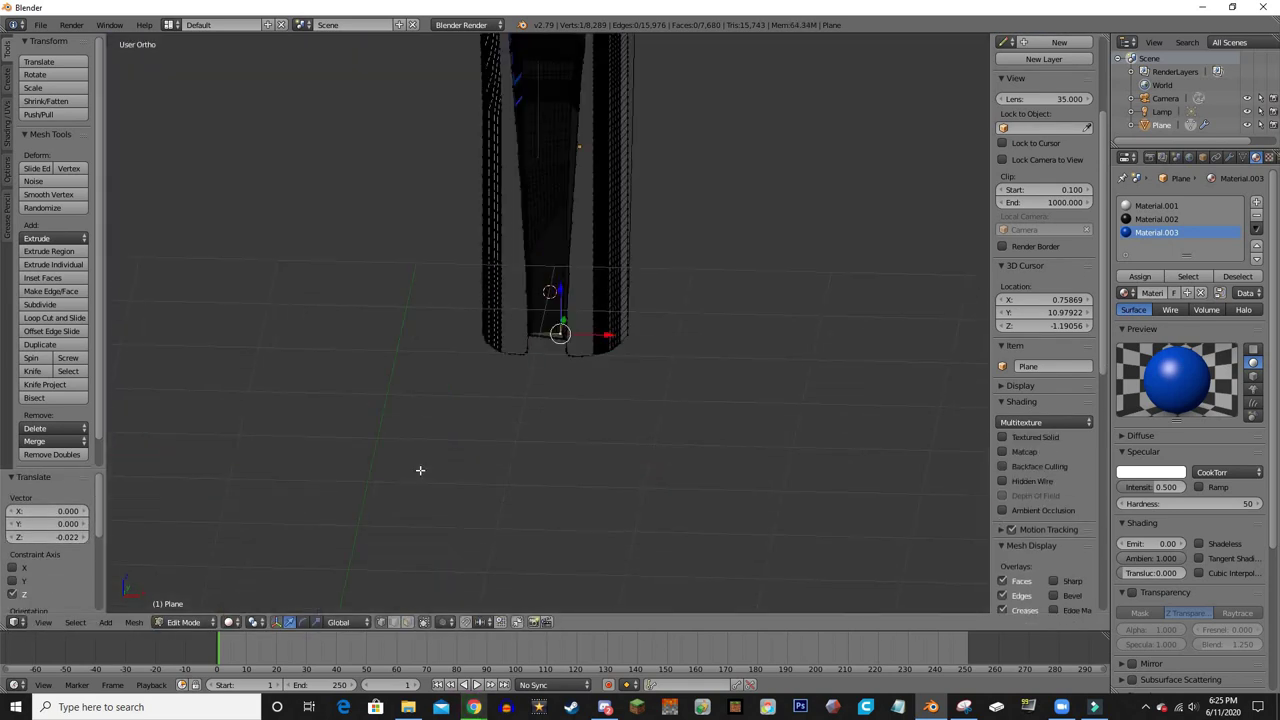
# - Link the panel base to the centre with an edge, then select the bottom edge loop
pyautogui.scroll(5, 420, 470)
pyautogui.moveTo(400, 397); pyautogui.dragTo(620, 434, button='middle')
pyautogui.press('f')
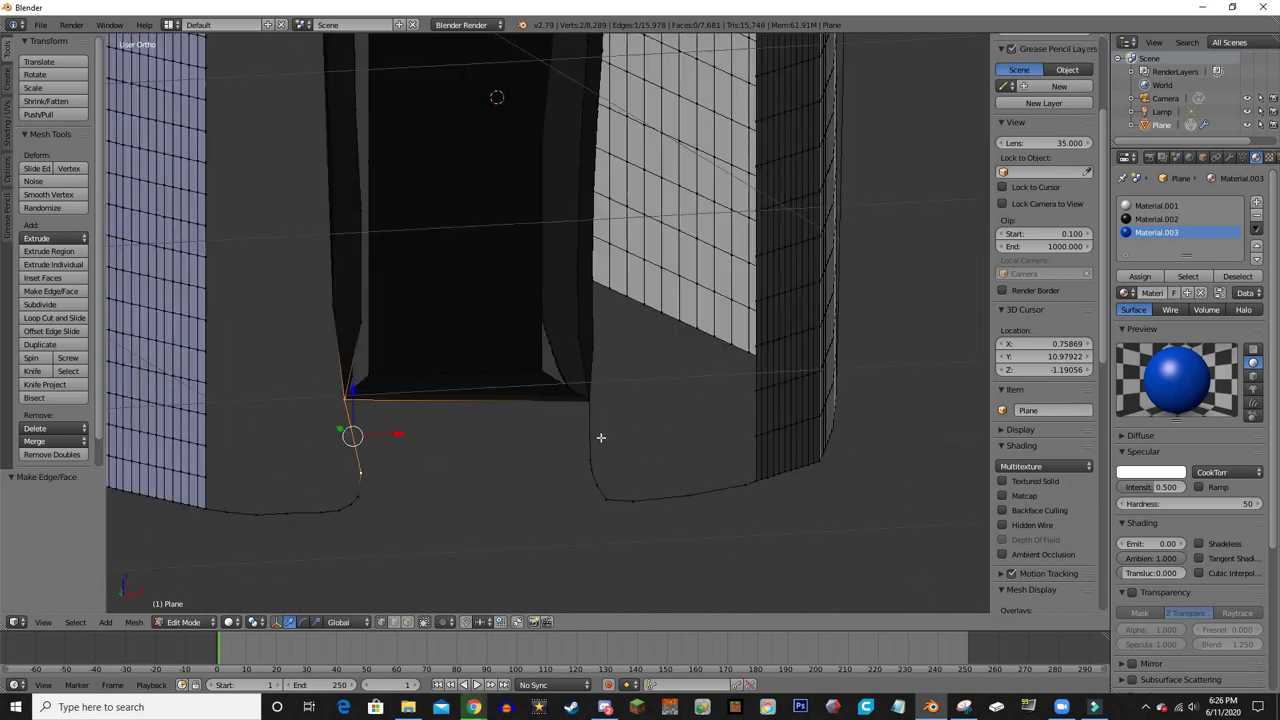
pyautogui.rightClick(595, 458)
pyautogui.keyDown('alt'); pyautogui.rightClick(690, 505); pyautogui.keyUp('alt')
pyautogui.press('z')
pyautogui.scroll(5, 663, 309)
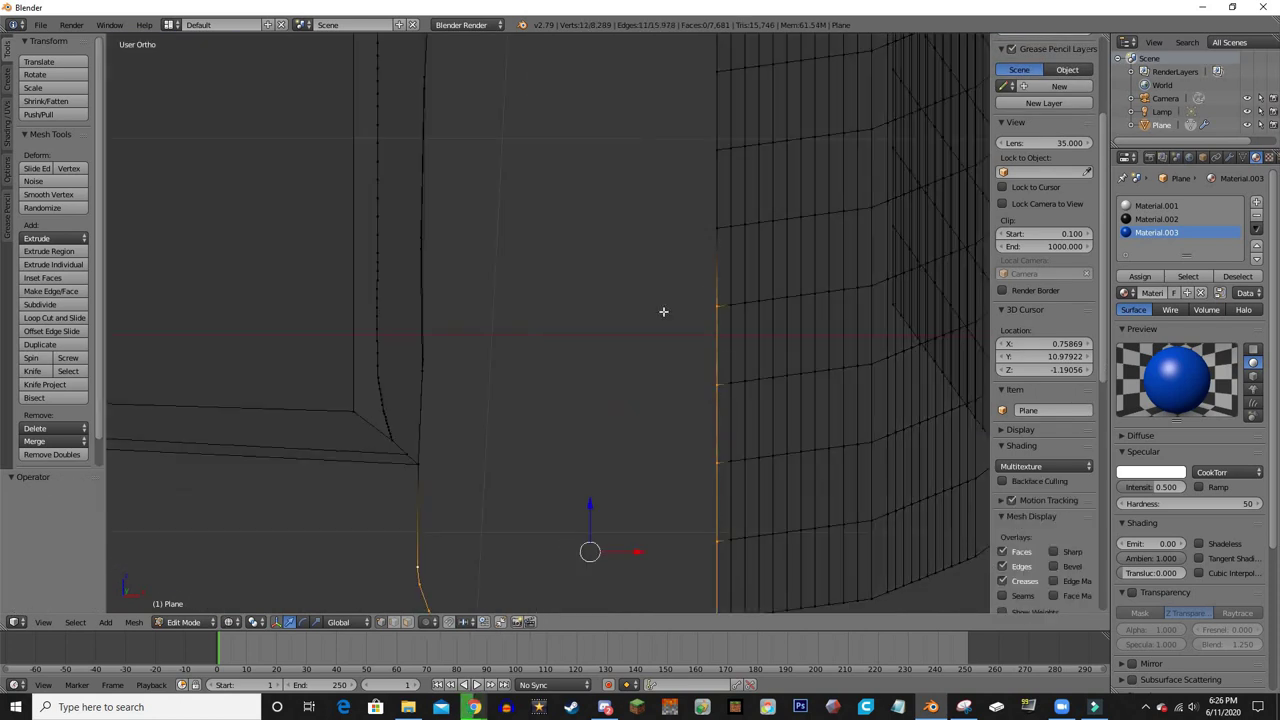
# - Circle-select vertices along the panel's inner edge and the centre piece's edge
pyautogui.press('c')
pyautogui.moveTo(652, 414)
pyautogui.mouseDown(button='middle')
pyautogui.moveTo(643, 297)
pyautogui.moveTo(666, 149)
pyautogui.moveTo(626, 191)
pyautogui.moveTo(594, 331)
pyautogui.mouseUp(button='middle')
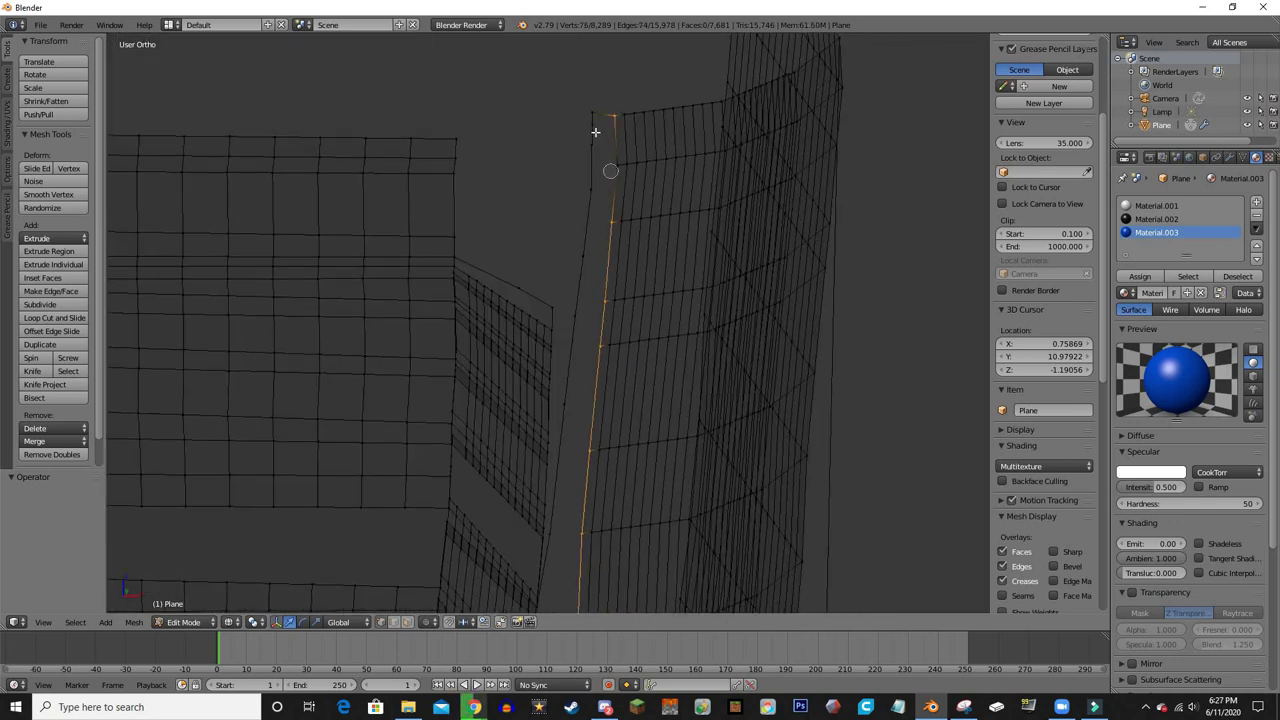
pyautogui.moveTo(595, 132)
pyautogui.mouseDown(button='middle')
pyautogui.moveTo(551, 406)
pyautogui.moveTo(583, 194)
pyautogui.moveTo(606, 171)
pyautogui.moveTo(573, 274)
pyautogui.mouseUp(button='middle')
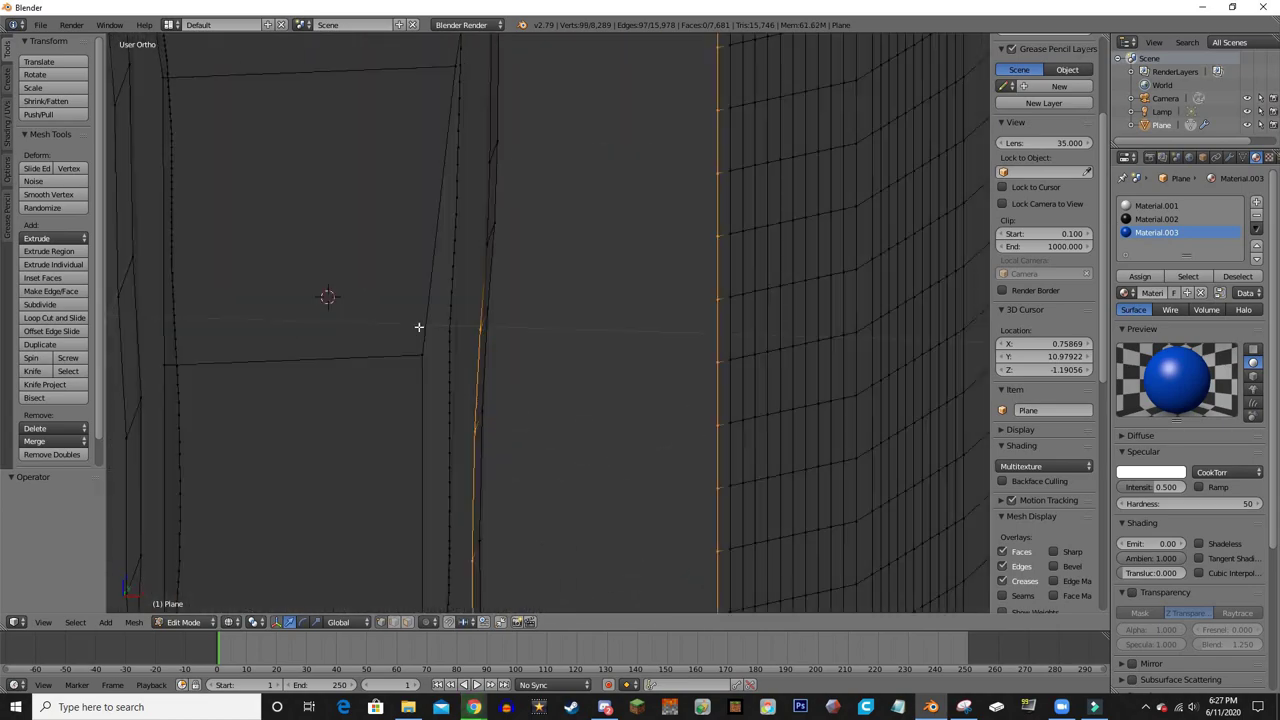
pyautogui.moveTo(419, 327); pyautogui.dragTo(495, 235, button='middle')
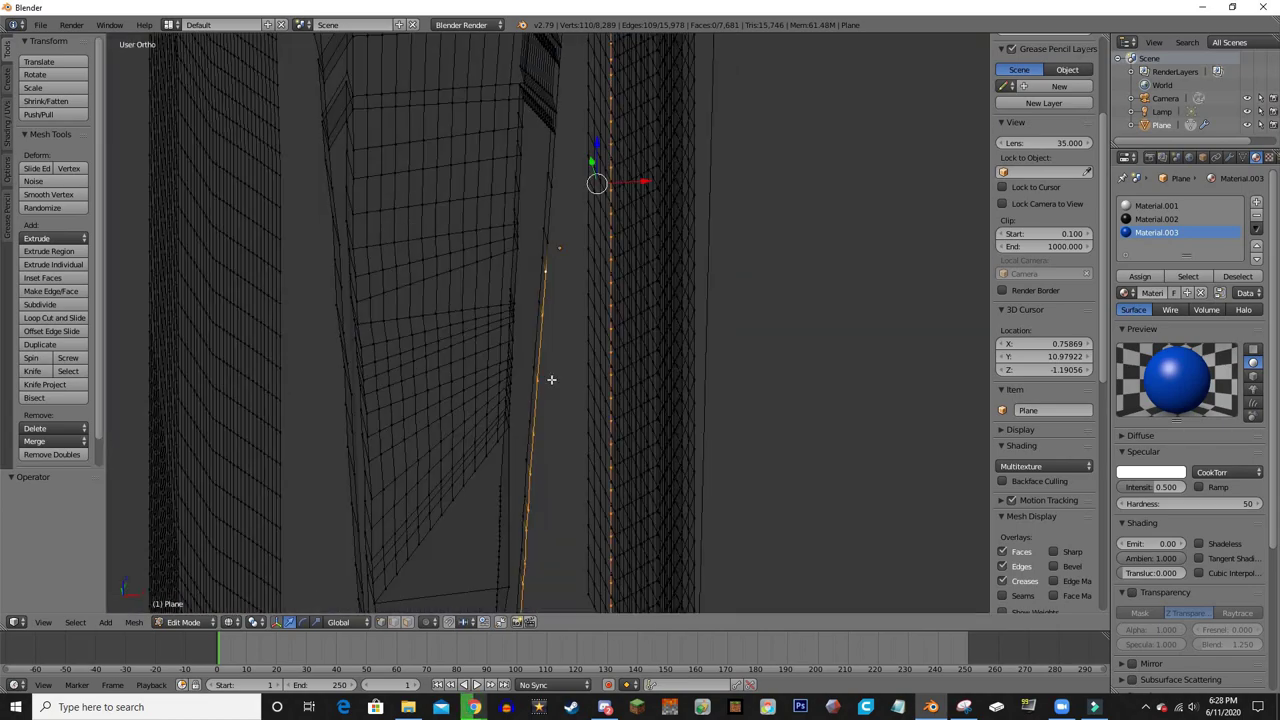
pyautogui.moveTo(508, 397); pyautogui.dragTo(505, 313, button='middle')
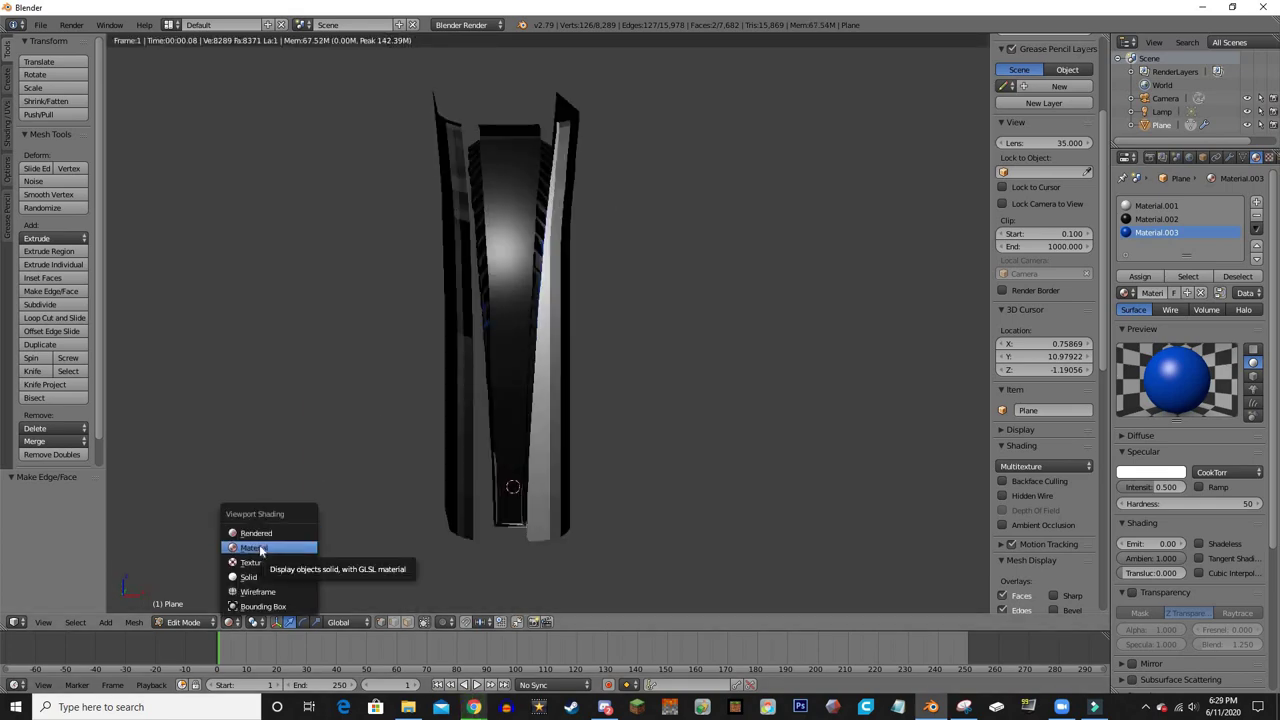
# - In solid shading, circle-select the remaining vertices along the panel gap beside the blue vents
pyautogui.click(269, 577)
pyautogui.moveTo(425, 528); pyautogui.dragTo(591, 159, button='middle')
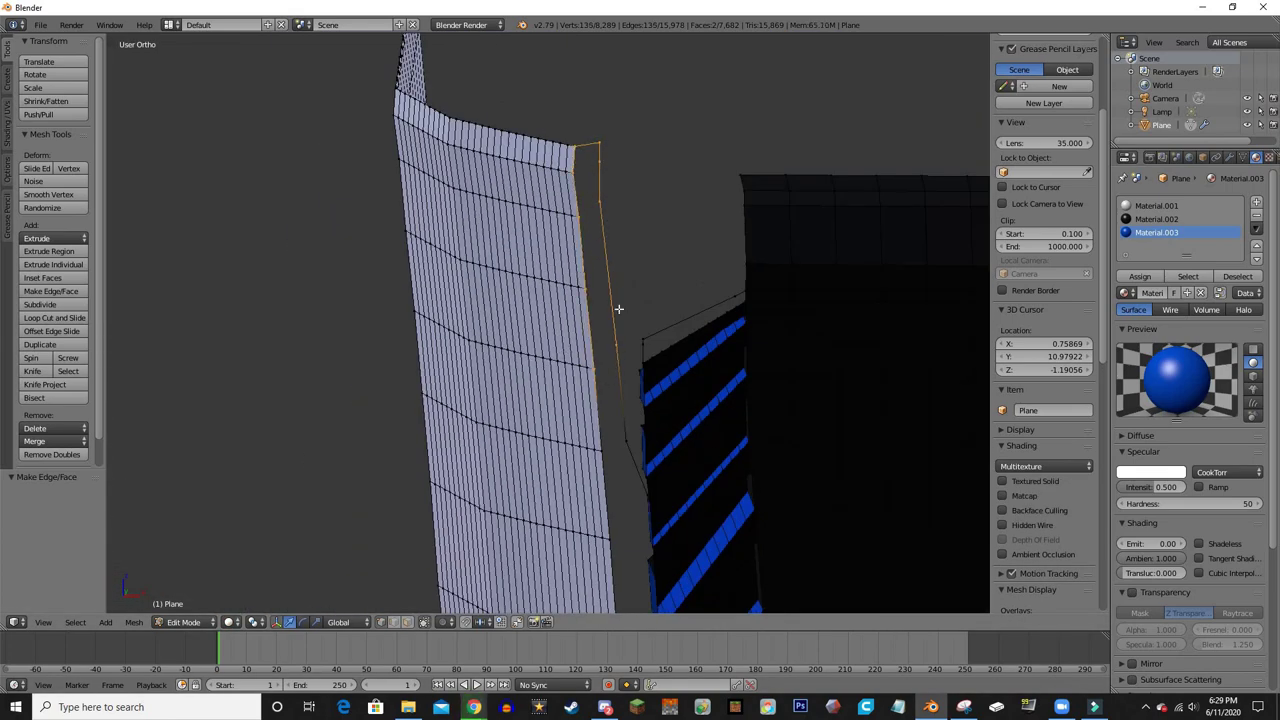
pyautogui.moveTo(618, 309)
pyautogui.mouseDown(button='middle')
pyautogui.moveTo(643, 323)
pyautogui.moveTo(570, 352)
pyautogui.moveTo(477, 237)
pyautogui.moveTo(423, 380)
pyautogui.moveTo(451, 531)
pyautogui.moveTo(417, 312)
pyautogui.moveTo(318, 363)
pyautogui.mouseUp(button='middle')
pyautogui.moveTo(324, 292)
pyautogui.mouseDown(button='middle')
pyautogui.moveTo(363, 514)
pyautogui.moveTo(329, 289)
pyautogui.moveTo(400, 420)
pyautogui.moveTo(465, 284)
pyautogui.moveTo(320, 451)
pyautogui.moveTo(577, 414)
pyautogui.moveTo(566, 63)
pyautogui.moveTo(474, 553)
pyautogui.moveTo(443, 220)
pyautogui.mouseUp(button='middle')
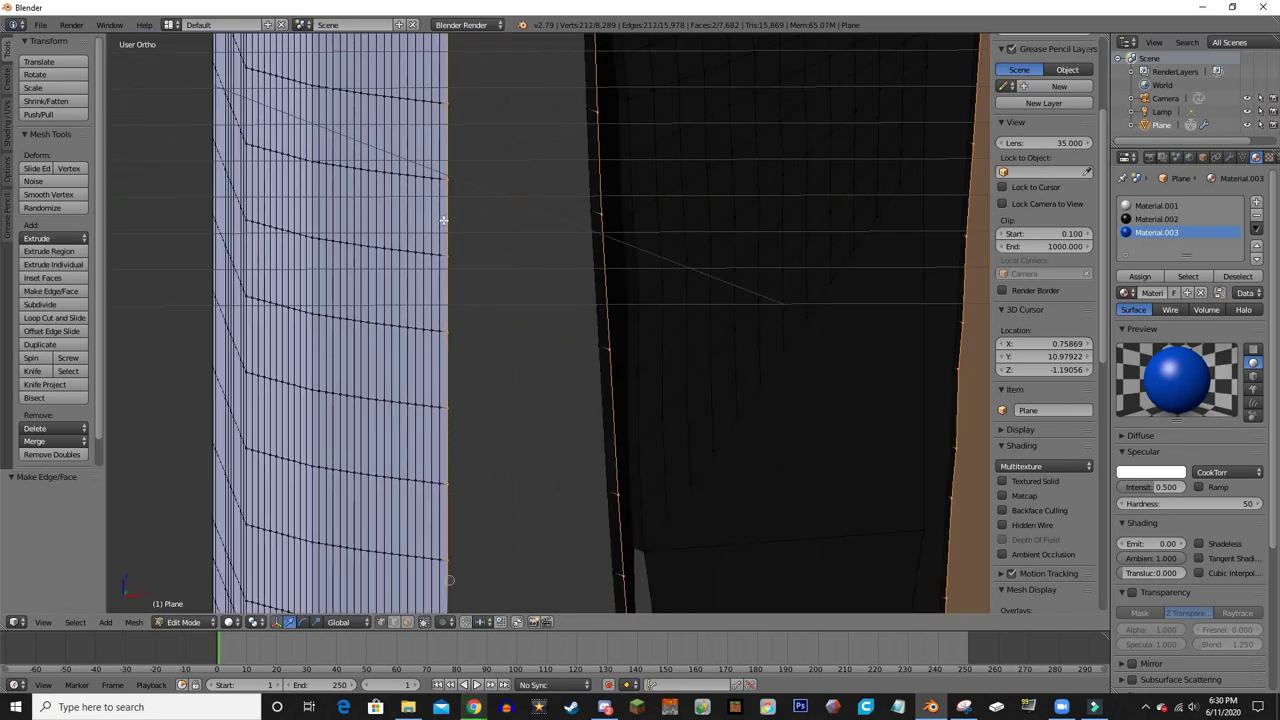
pyautogui.moveTo(439, 497); pyautogui.dragTo(606, 519, button='middle')
pyautogui.moveTo(468, 323)
pyautogui.mouseDown(button='middle')
pyautogui.moveTo(691, 417)
pyautogui.moveTo(667, 288)
pyautogui.mouseUp(button='middle')
pyautogui.moveTo(663, 461)
pyautogui.mouseDown(button='middle')
pyautogui.moveTo(797, 423)
pyautogui.moveTo(971, 189)
pyautogui.mouseUp(button='middle')
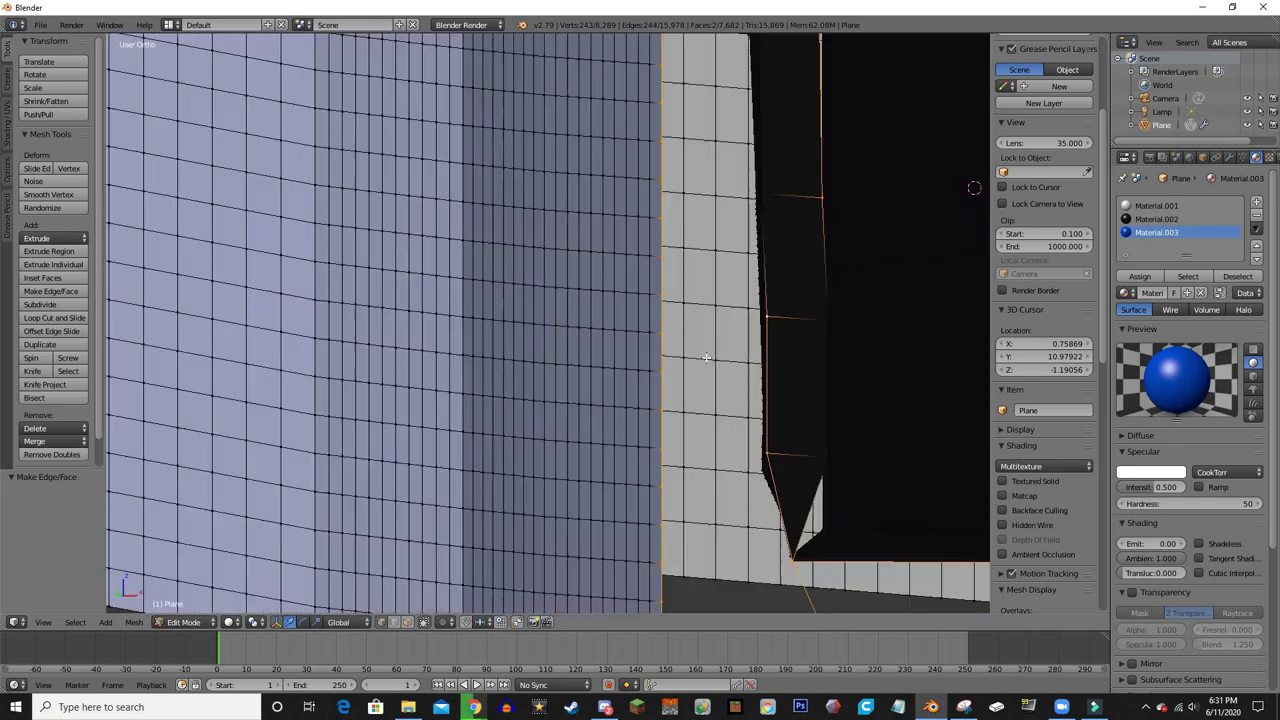
# - Add the hidden gap vertices in wireframe view, then check both gaps in solid shading
pyautogui.press('z')
pyautogui.moveTo(700, 420); pyautogui.dragTo(538, 306, button='middle')
pyautogui.scroll(-5, 538, 306)
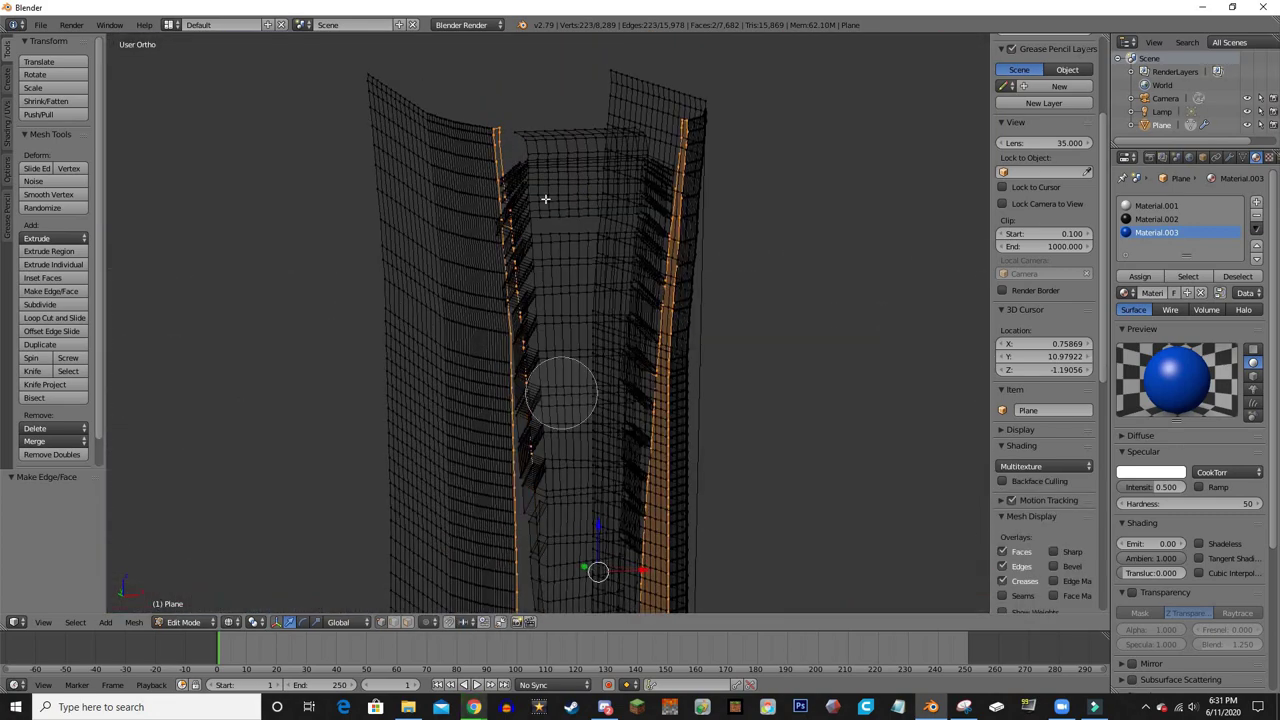
pyautogui.scroll(5, 545, 199)
pyautogui.press('z')
pyautogui.scroll(2, 566, 446)
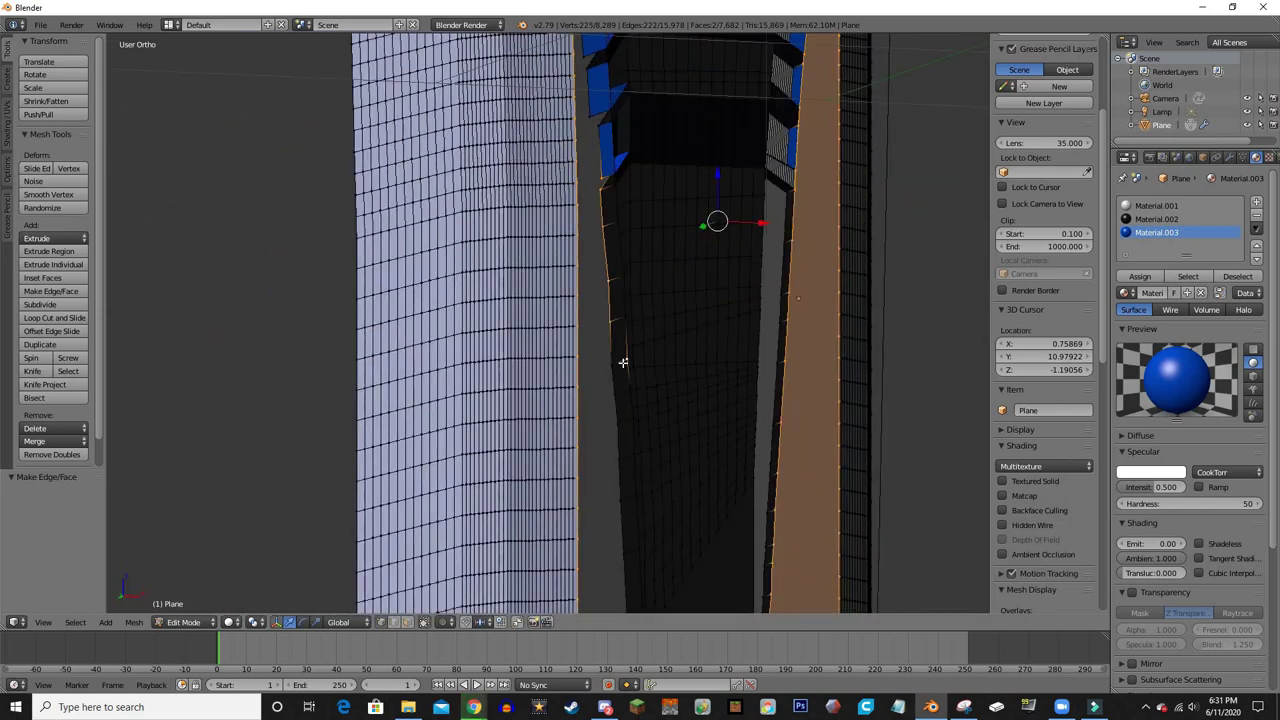
pyautogui.moveTo(620, 377)
pyautogui.mouseDown(button='middle')
pyautogui.moveTo(640, 300)
pyautogui.moveTo(720, 306)
pyautogui.moveTo(629, 326)
pyautogui.mouseUp(button='middle')
pyautogui.press('z')
pyautogui.moveTo(630, 394)
pyautogui.mouseDown(button='middle')
pyautogui.moveTo(580, 309)
pyautogui.moveTo(526, 374)
pyautogui.moveTo(800, 357)
pyautogui.moveTo(641, 325)
pyautogui.moveTo(629, 269)
pyautogui.moveTo(574, 397)
pyautogui.mouseUp(button='middle')
pyautogui.press('z')
pyautogui.press('z')
pyautogui.press('z')
pyautogui.press('z')
pyautogui.press('z')
# - Bring up the viewport shading choices to preview the tower
pyautogui.scroll(2, 826, 275)
pyautogui.scroll(-5, 826, 275)
pyautogui.scroll(-3, 700, 380)
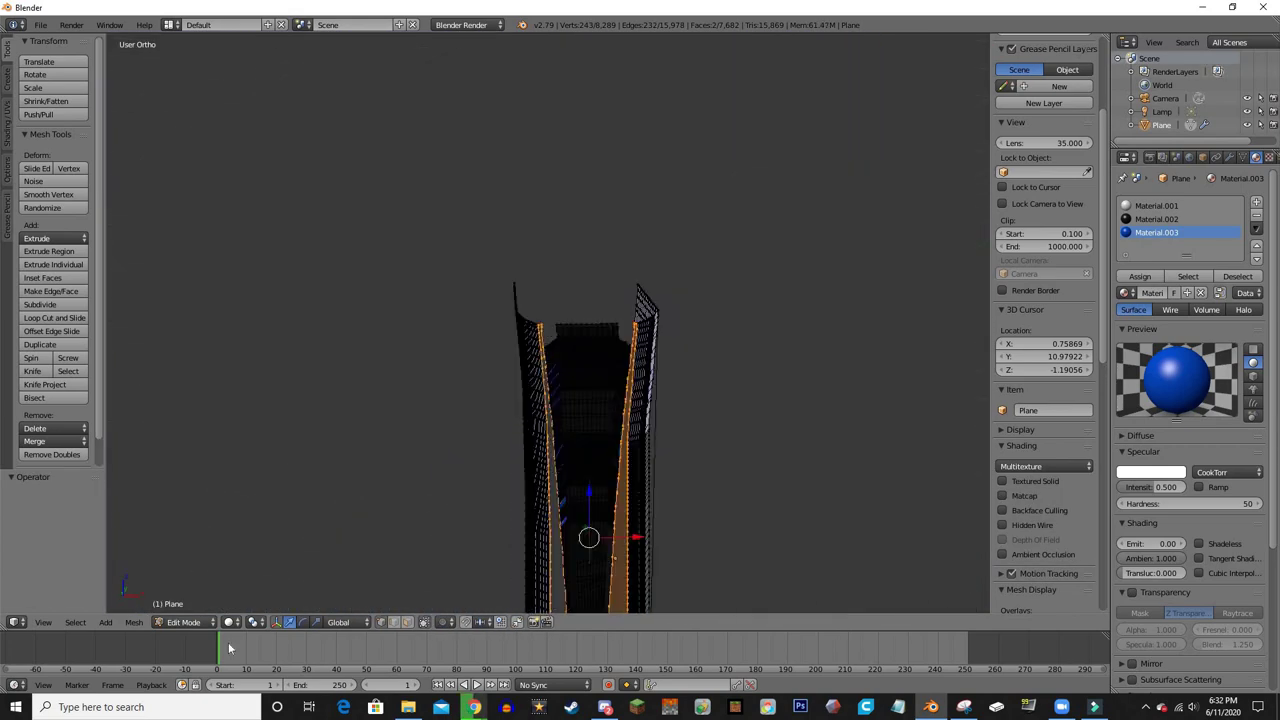
pyautogui.hotkey('shift', 'z')
# - Preview the tower in rendered shading and shift the selected side-panel vertices with G
pyautogui.click(299, 532)
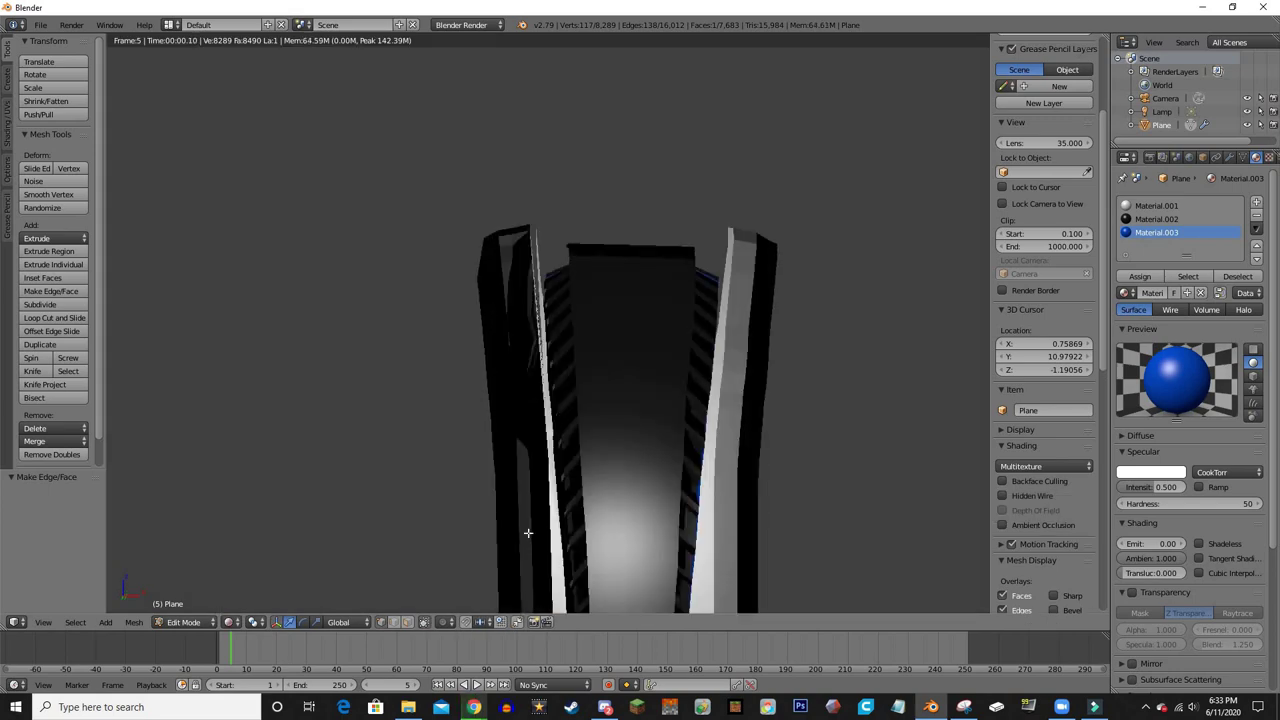
pyautogui.hotkey('shift', 'z')
pyautogui.scroll(5, 548, 320)
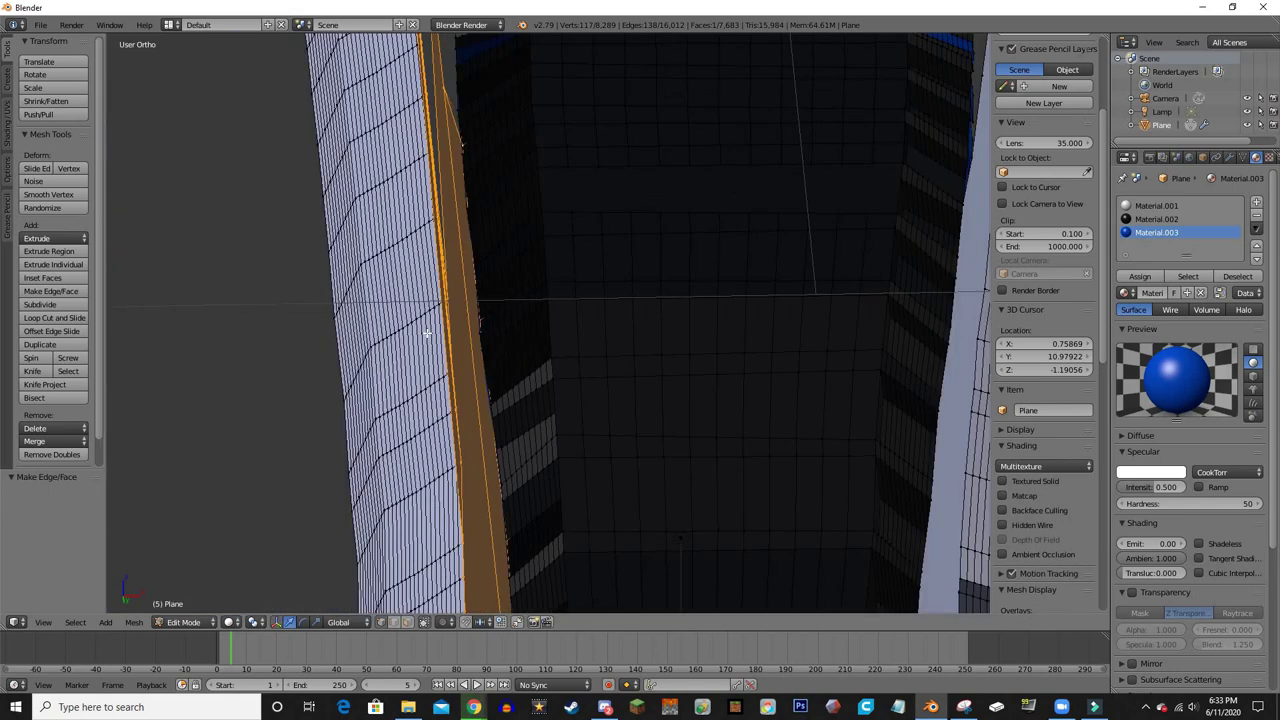
pyautogui.scroll(3, 548, 320)
pyautogui.scroll(-5, 440, 64)
pyautogui.press('g')
pyautogui.click(280, 503)
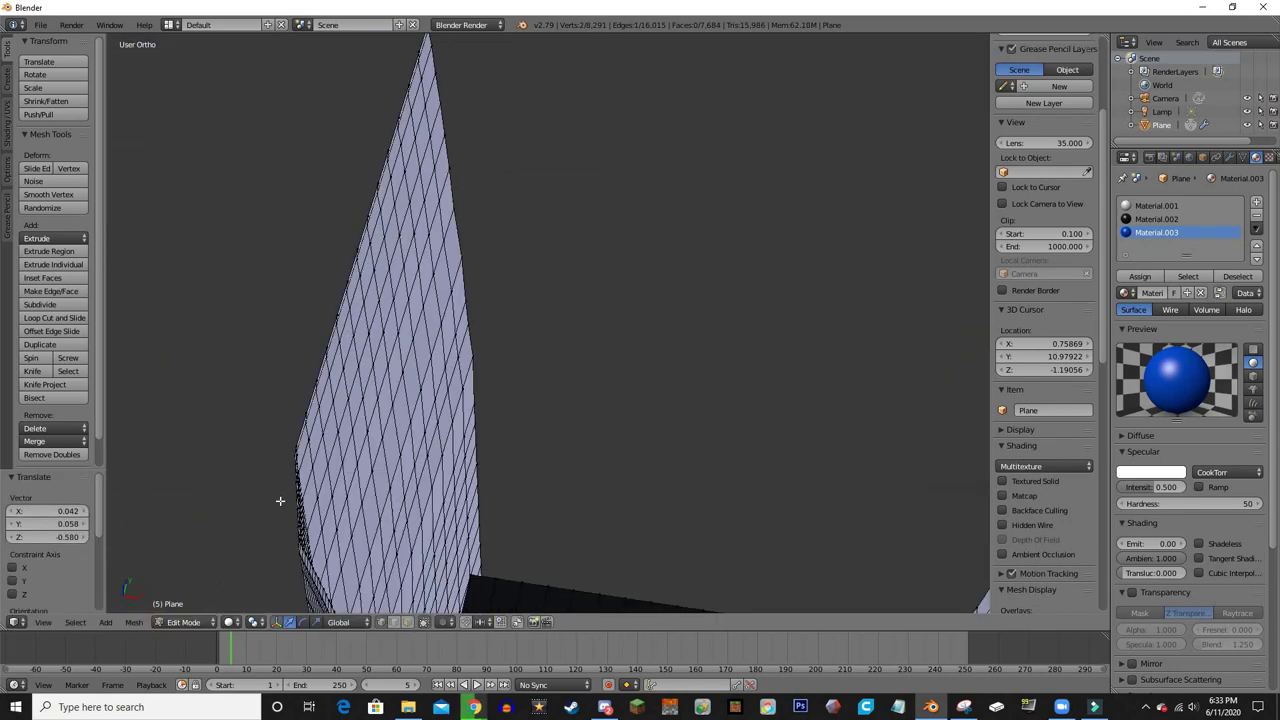
pyautogui.hotkey('shift', 'z')
pyautogui.scroll(-5, 265, 529)
# - Return to Object Mode and paste the copied lamps into the scene
pyautogui.press('Tab')
pyautogui.moveTo(432, 531)
pyautogui.mouseDown(button='middle')
pyautogui.moveTo(717, 466)
pyautogui.moveTo(667, 538)
pyautogui.mouseUp(button='middle')
pyautogui.hotkey('ctrl', 'v')
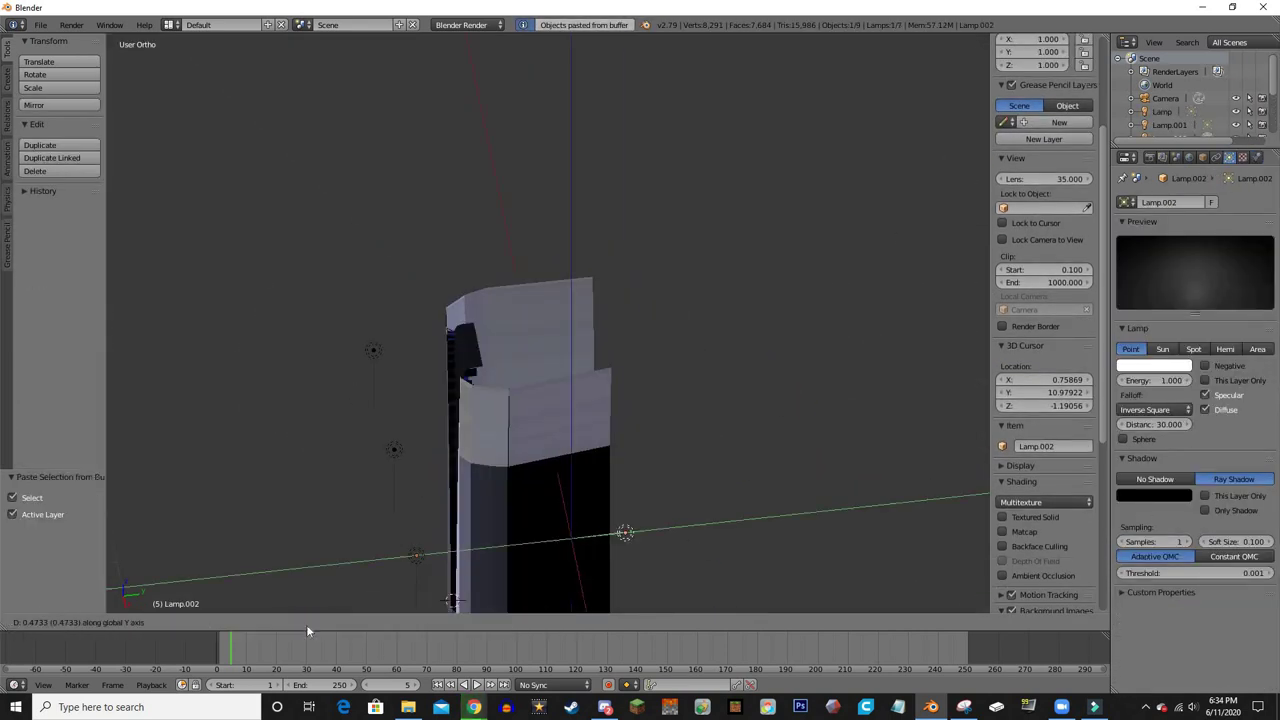
# - Confirm Lamp.002 at 0.949 along Y and preview the front view in rendered shading
pyautogui.click(307, 628)
pyautogui.press('KP_1')
pyautogui.click(242, 622)
pyautogui.click(290, 531)
pyautogui.scroll(5, 614, 425)
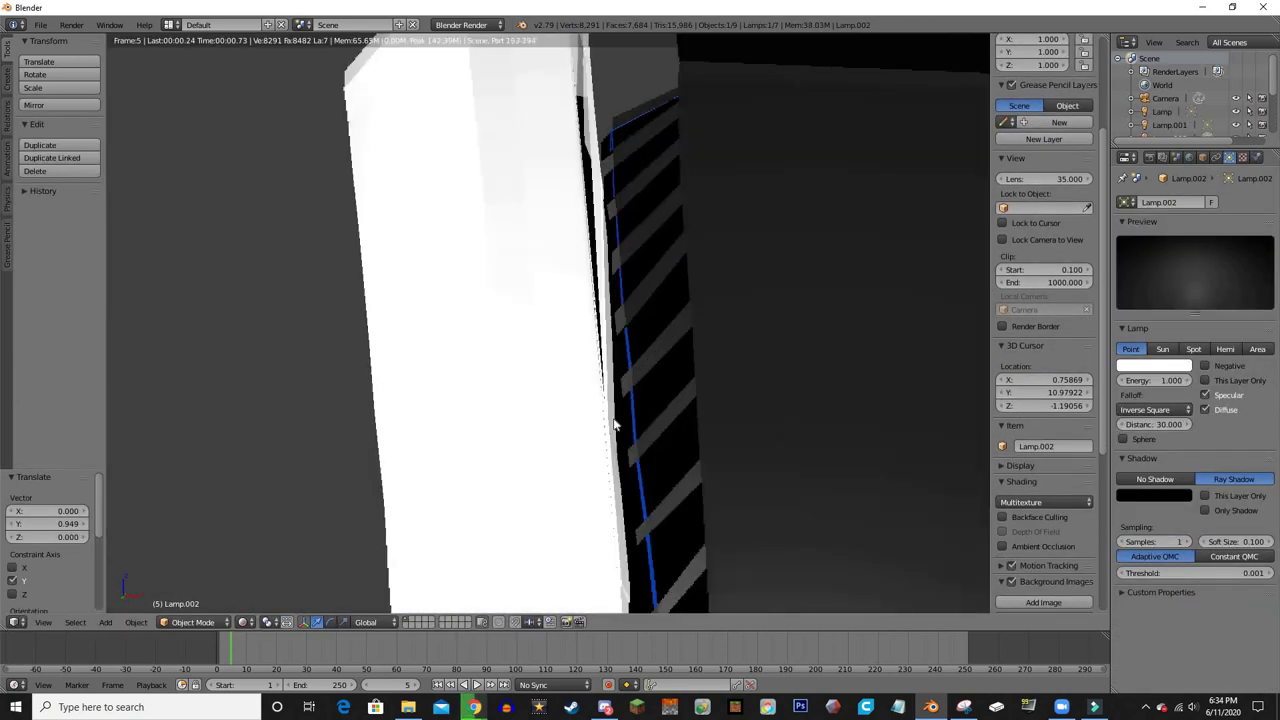
pyautogui.click(242, 622)
pyautogui.click(260, 545)
# - In Edit Mode, select and delete the stray vertices beside the side panel
pyautogui.rightClick(414, 343)
pyautogui.press('Tab')
pyautogui.press('z')
pyautogui.press('g')
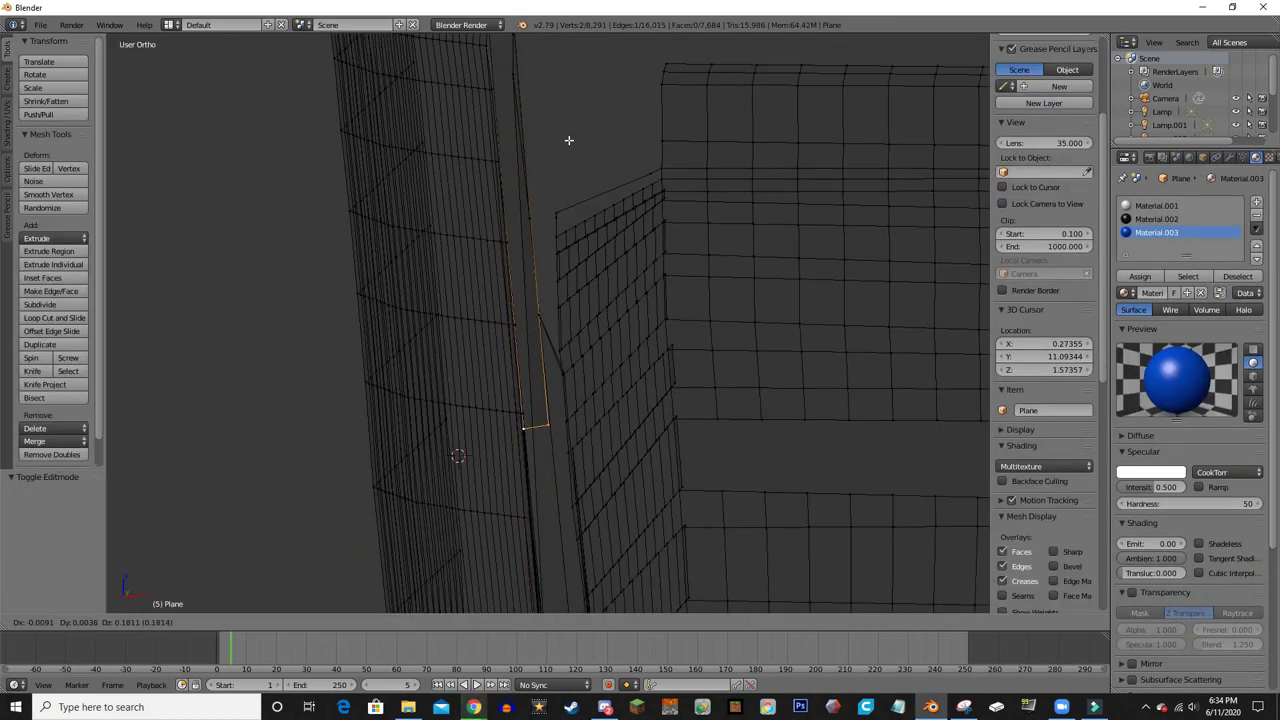
pyautogui.press('Escape')
pyautogui.press('z')
pyautogui.press('z')
pyautogui.moveTo(568, 140); pyautogui.dragTo(537, 203, button='middle')
pyautogui.press('x')
pyautogui.click(641, 264)
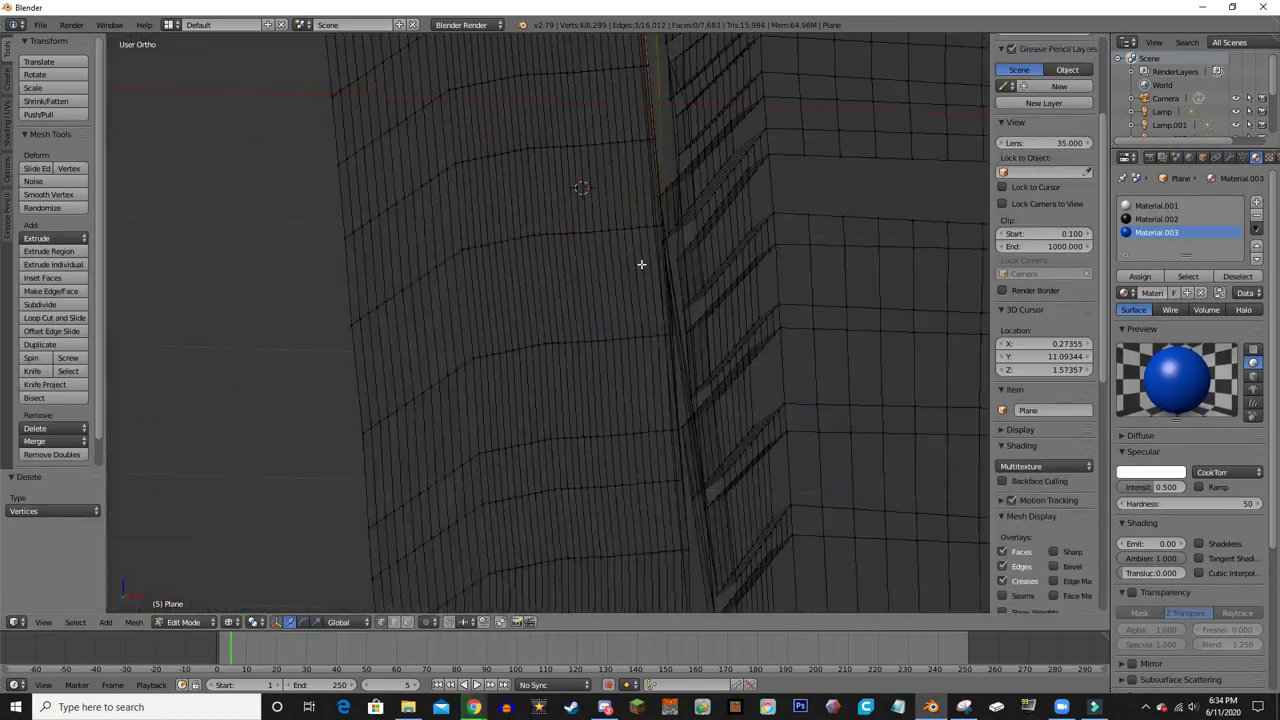
pyautogui.press('z')
# - Fill the opened gap with a new face and preview the tower in rendered shading
pyautogui.moveTo(611, 46); pyautogui.dragTo(557, 134, button='middle')
pyautogui.press('f')
pyautogui.scroll(3, 504, 235)
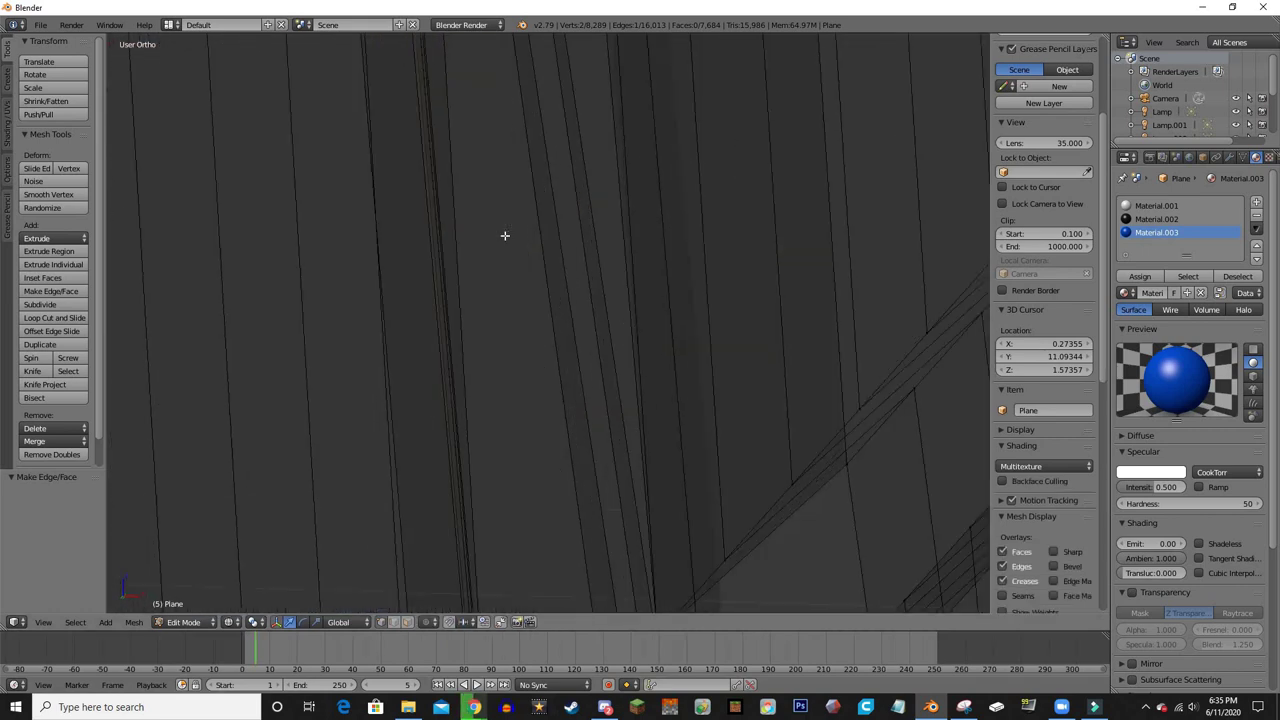
pyautogui.press('z')
pyautogui.scroll(-3, 557, 420)
pyautogui.scroll(-3, 563, 349)
pyautogui.hotkey('shift', 'z')
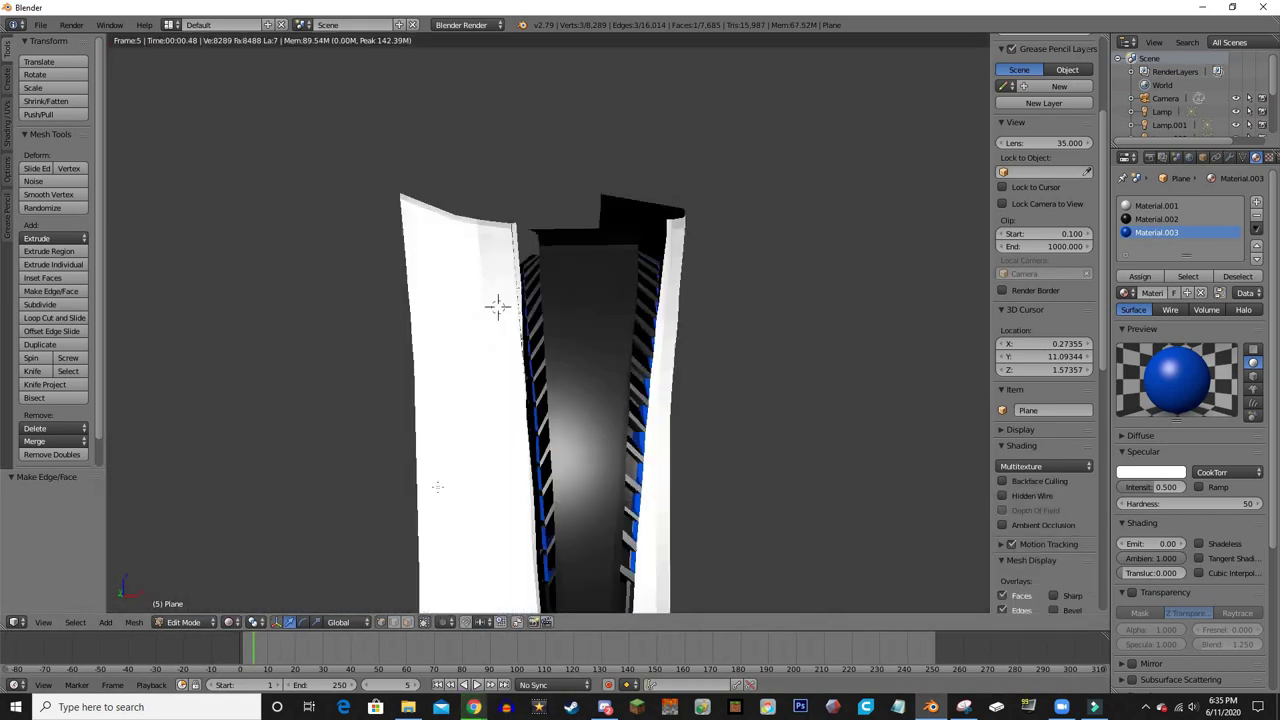
pyautogui.scroll(-4, 448, 551)
pyautogui.scroll(-1, 449, 550)
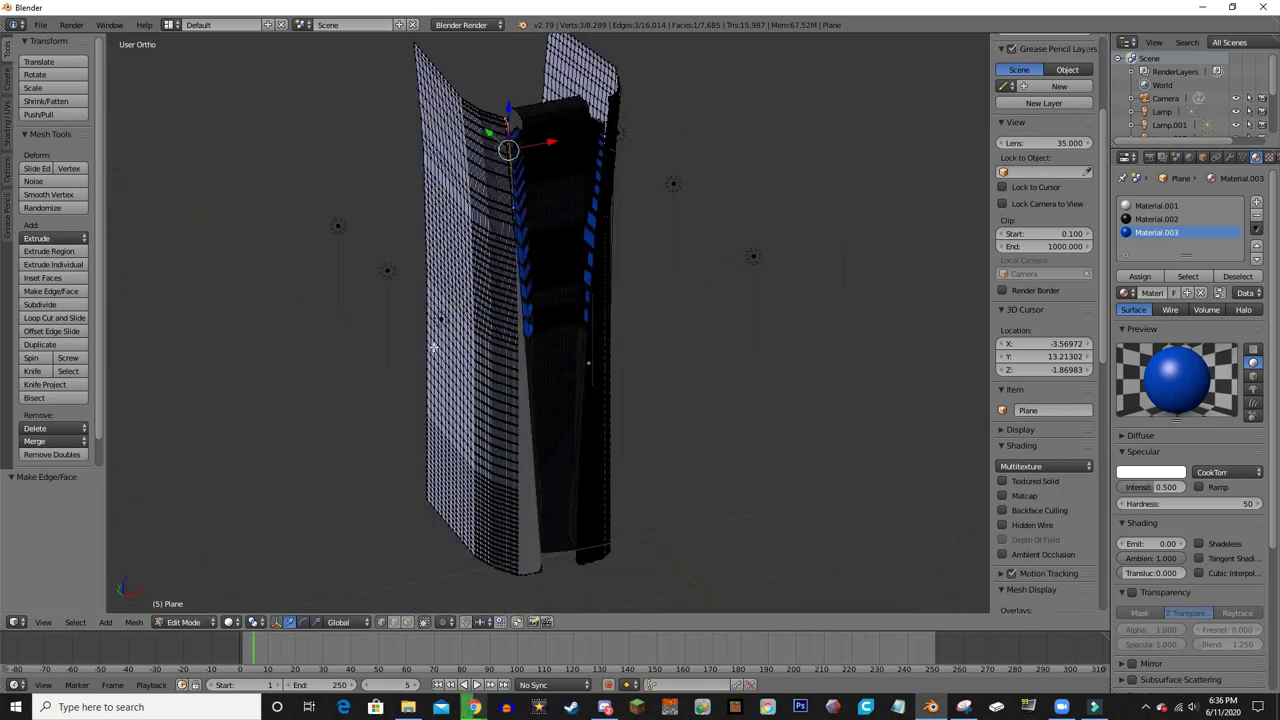
# - Paste another lamp and move it 1.005 units along negative Y
pyautogui.moveTo(366, 240)
pyautogui.mouseDown(button='middle')
pyautogui.moveTo(428, 192)
pyautogui.moveTo(714, 330)
pyautogui.moveTo(963, 354)
pyautogui.moveTo(970, 342)
pyautogui.mouseUp(button='middle')
pyautogui.hotkey('ctrl', 'v')
pyautogui.press('g')
pyautogui.press('y')
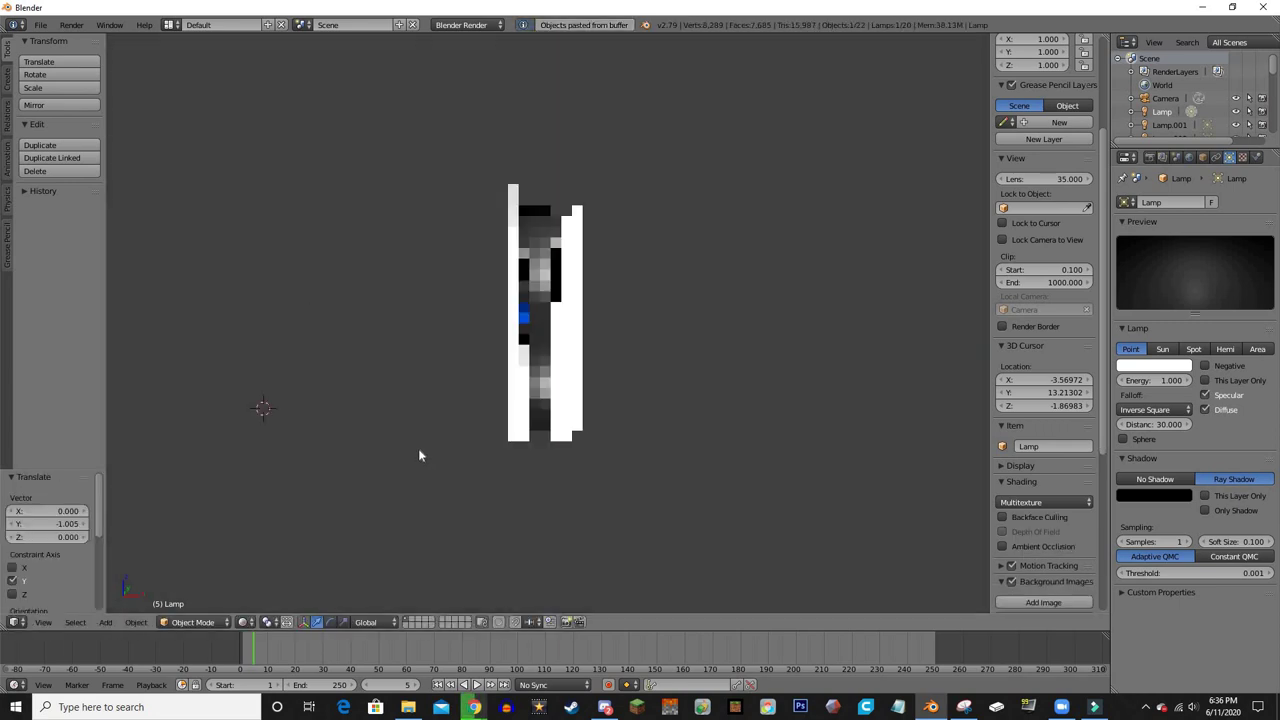
# - Set the white Material.001's specular colour to black and return to solid shading
pyautogui.click(242, 622)
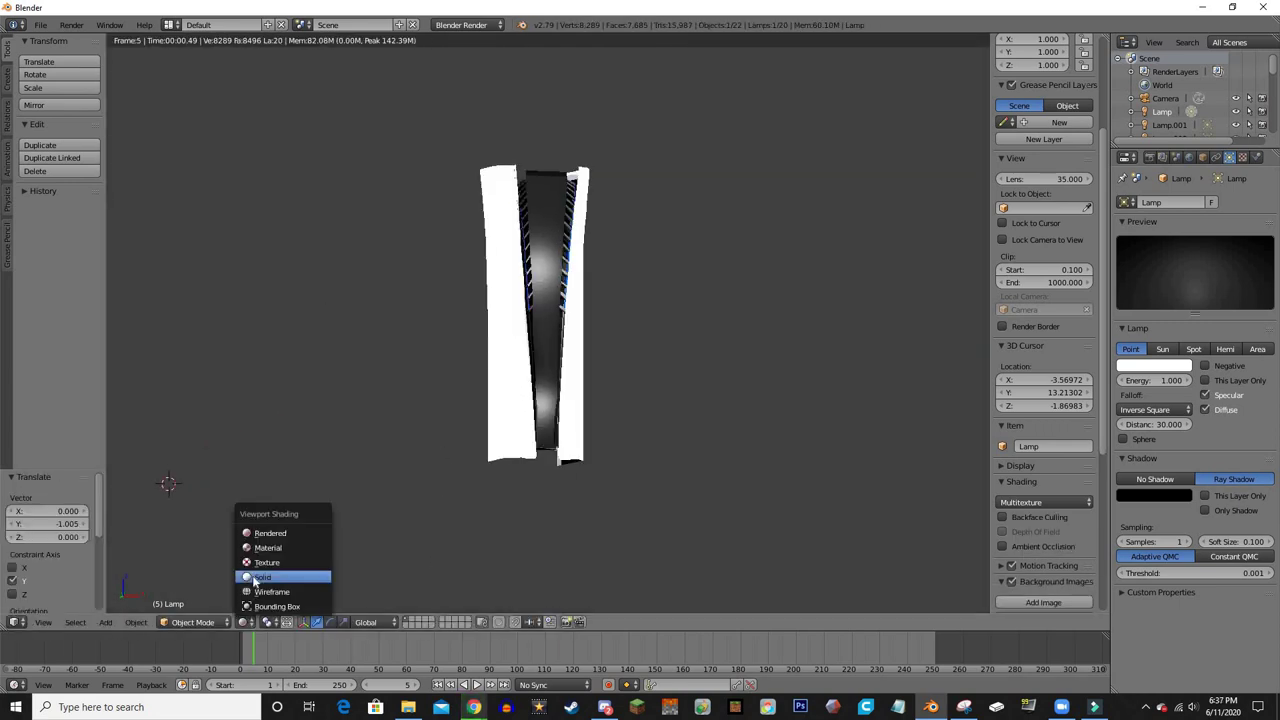
pyautogui.click(285, 578)
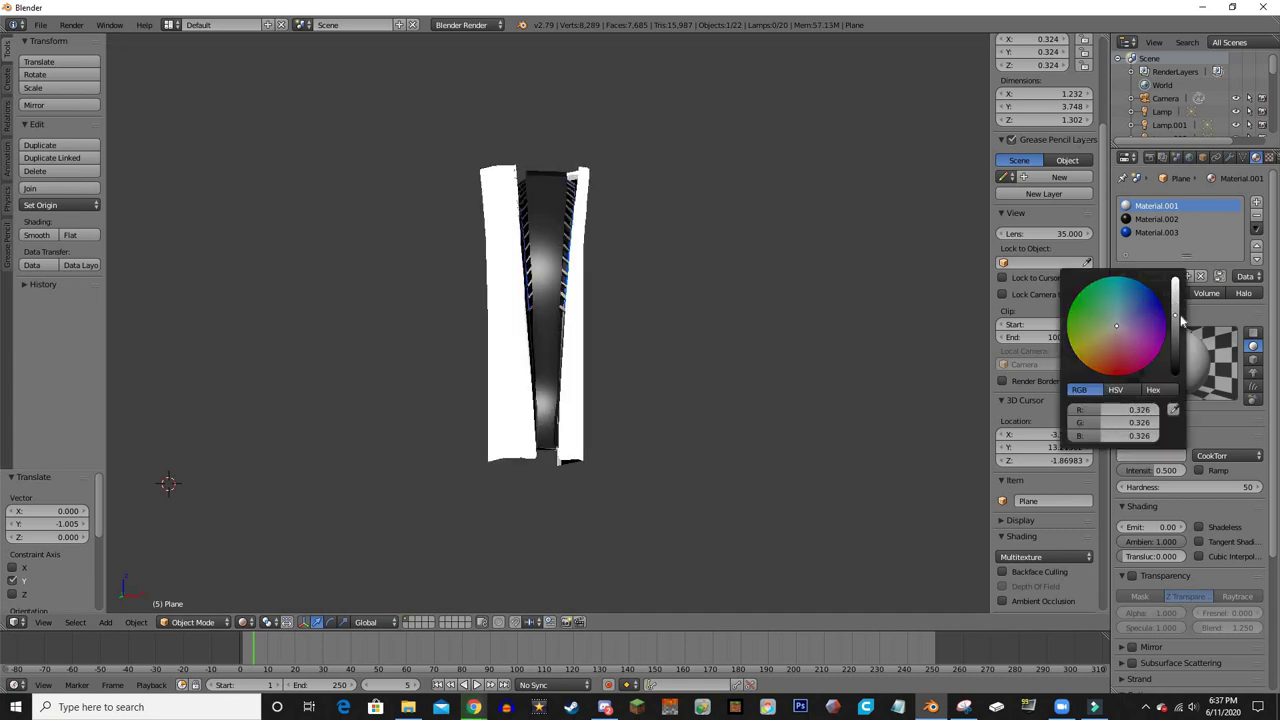
pyautogui.click(242, 622)
pyautogui.click(270, 560)
pyautogui.click(193, 622)
# - Assign black Material.002 to the corner face atop the centre piece, then return to Object Mode
pyautogui.click(195, 590)
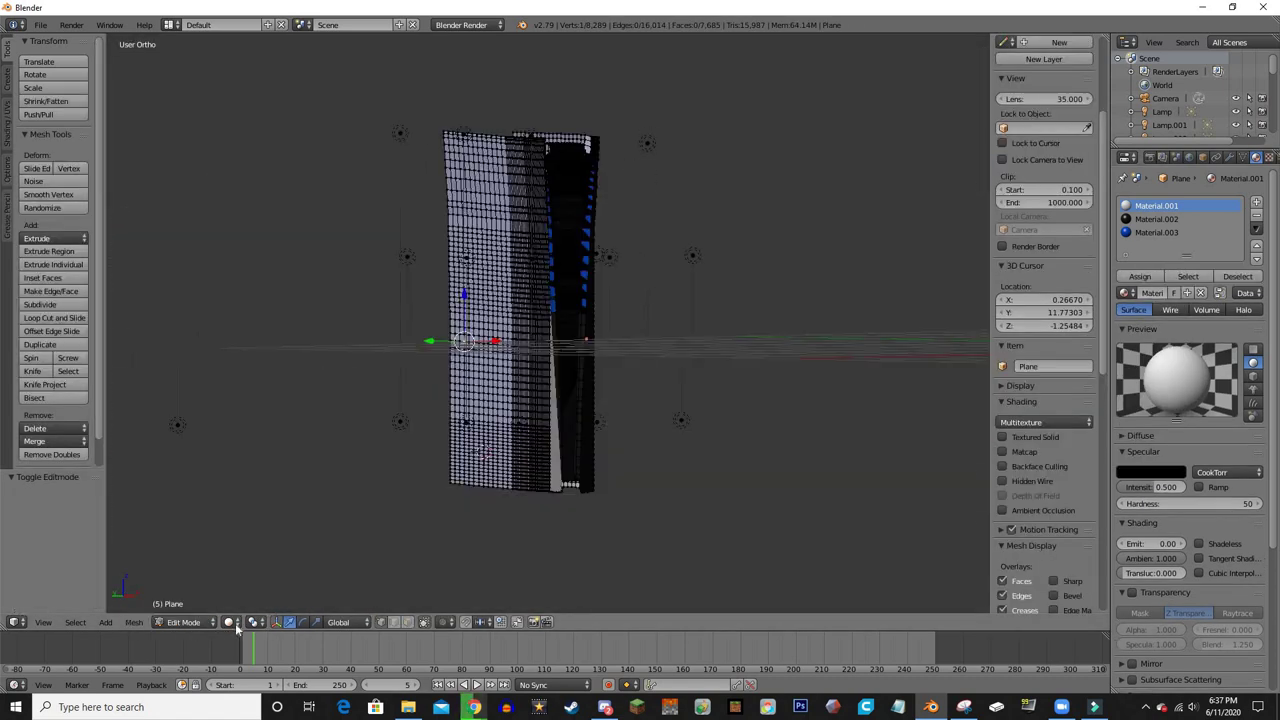
pyautogui.hotkey('shift', 'z')
pyautogui.scroll(5, 560, 300)
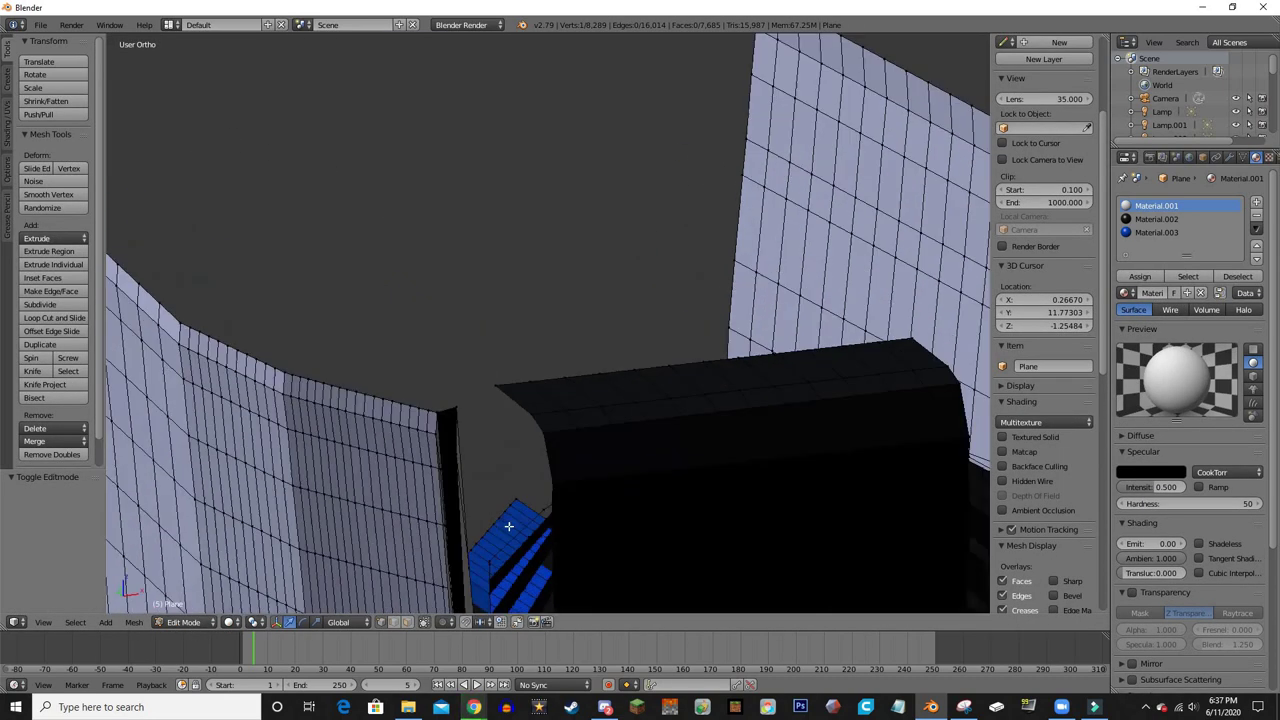
pyautogui.scroll(3, 590, 340)
pyautogui.scroll(2, 611, 379)
pyautogui.moveTo(611, 379)
pyautogui.mouseDown(button='middle')
pyautogui.moveTo(646, 526)
pyautogui.moveTo(880, 380)
pyautogui.mouseUp(button='middle')
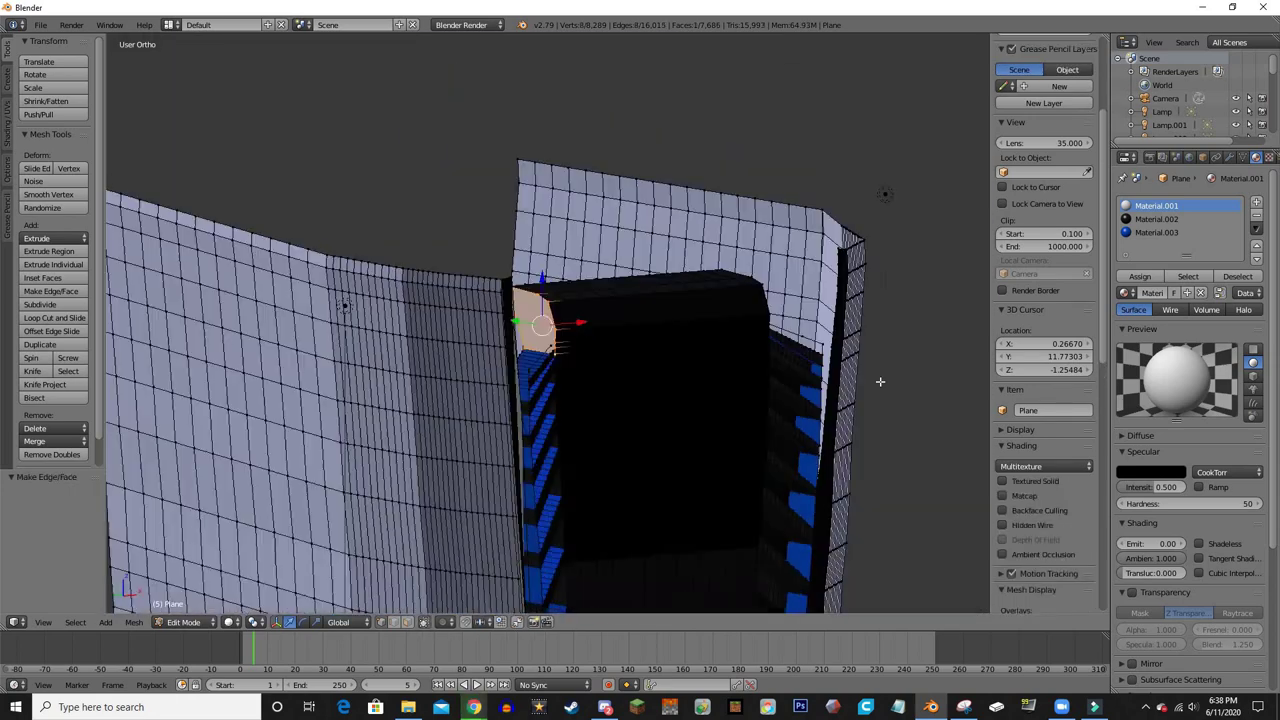
pyautogui.click(1156, 218)
pyautogui.click(1139, 276)
pyautogui.moveTo(531, 368); pyautogui.dragTo(539, 454, button='middle')
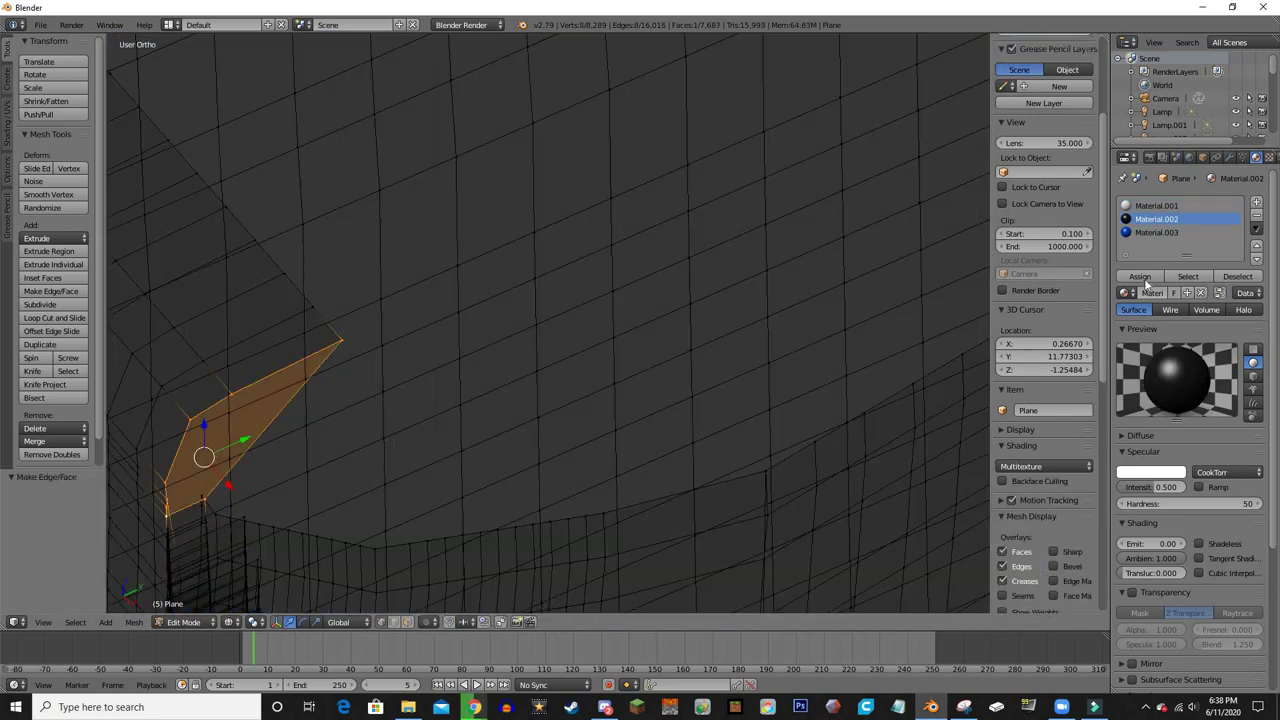
pyautogui.click(183, 622)
pyautogui.click(200, 531)
pyautogui.hotkey('shift', 'z')
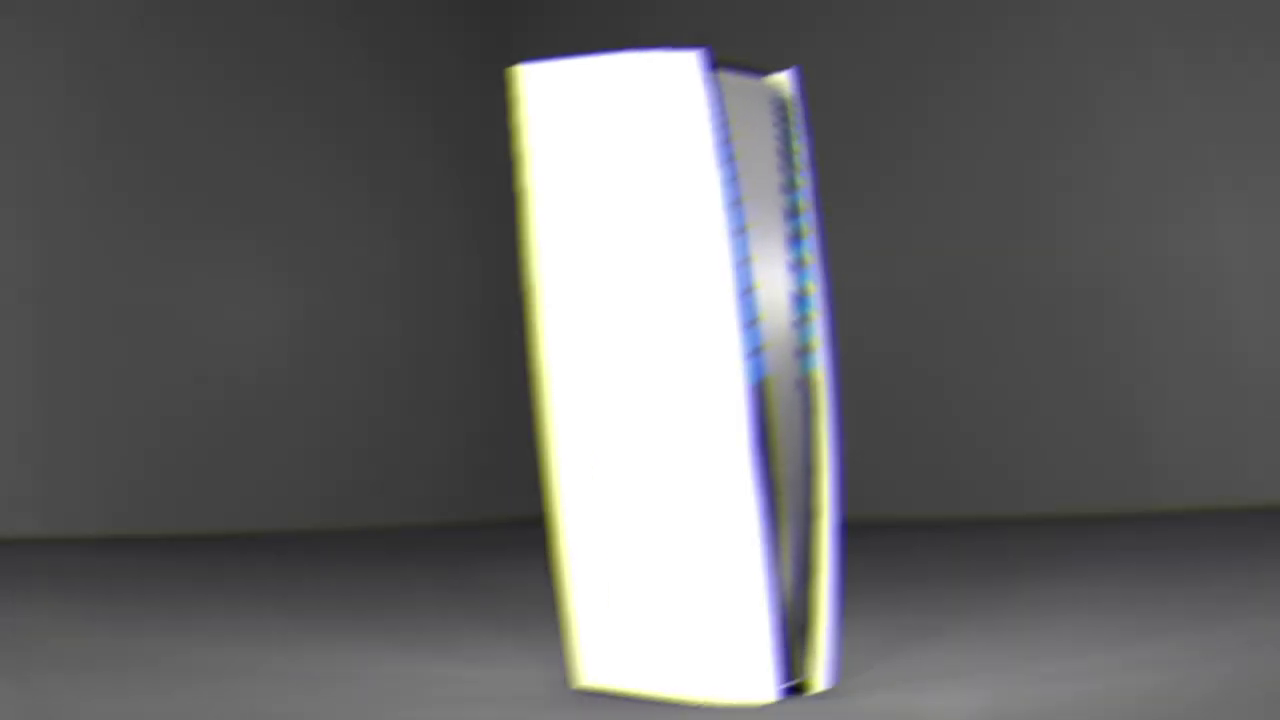